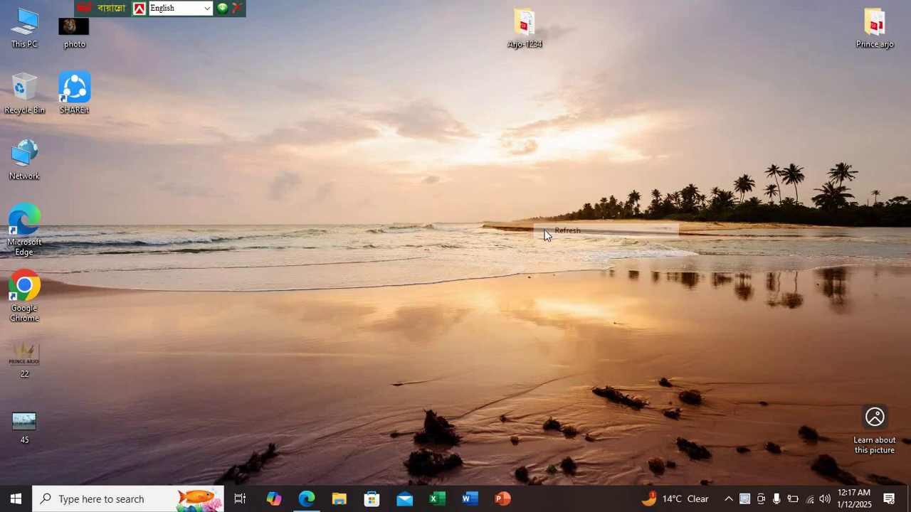
Refresh the desktop, then open File Explorer from the taskbar and close it again
right_click(523, 209)
right_click(531, 176)
left_click(559, 216)
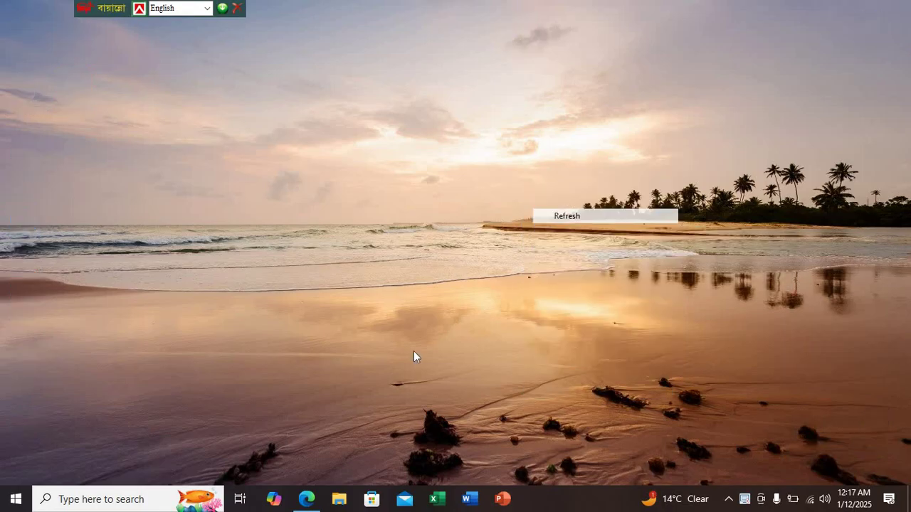
left_click(337, 500)
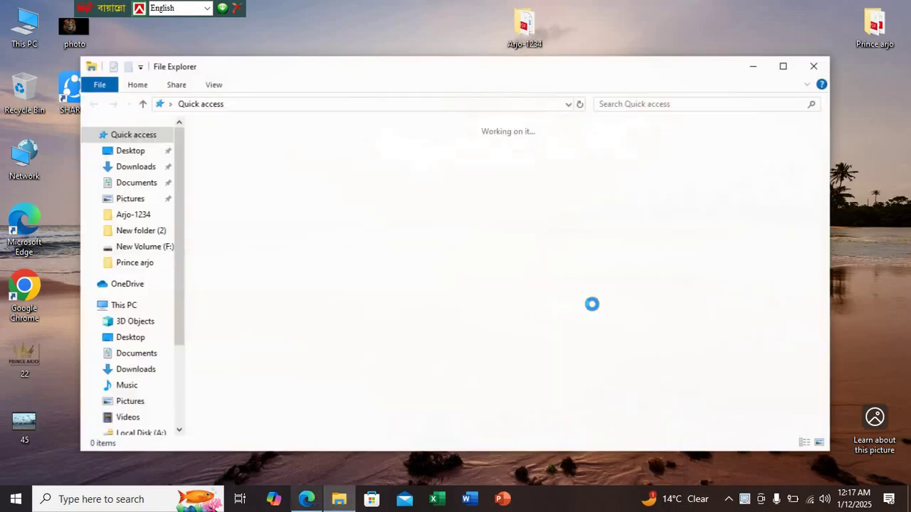
left_click(818, 64)
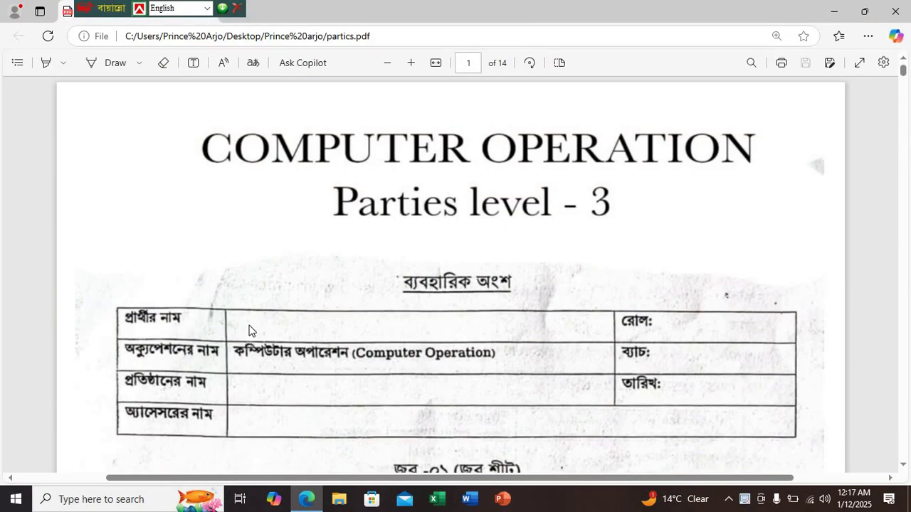
Scroll through the partics.pdf job instructions toward the Job-02 specification on page 6
scroll(244, 339, "down", 20)
scroll(251, 325, "down", 20)
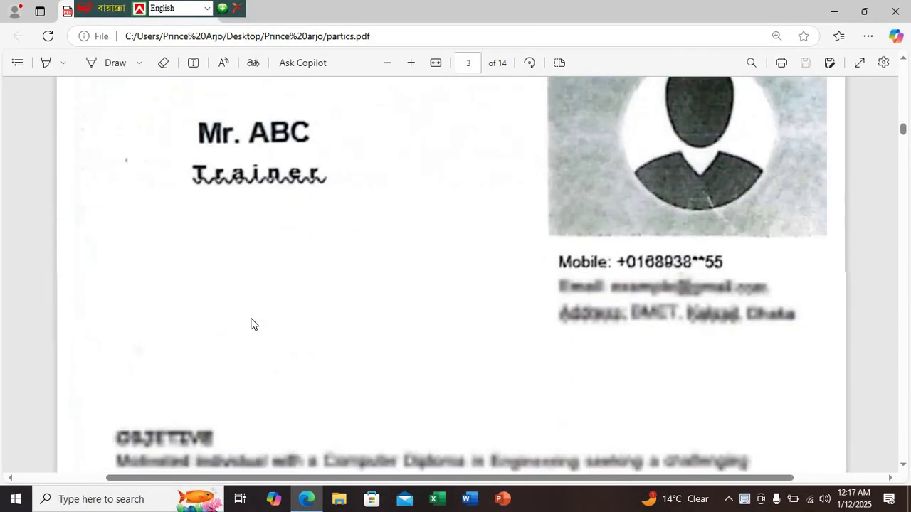
scroll(251, 323, "down", 6)
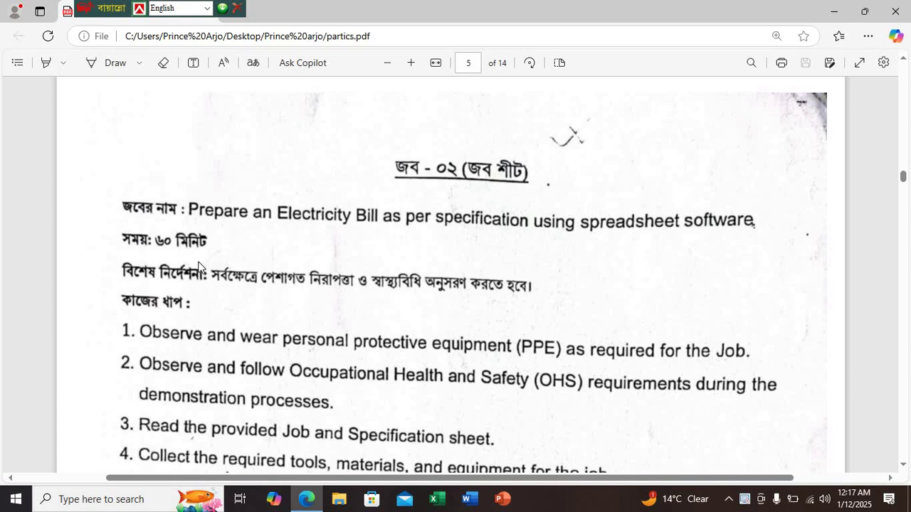
scroll(199, 267, "down", 3)
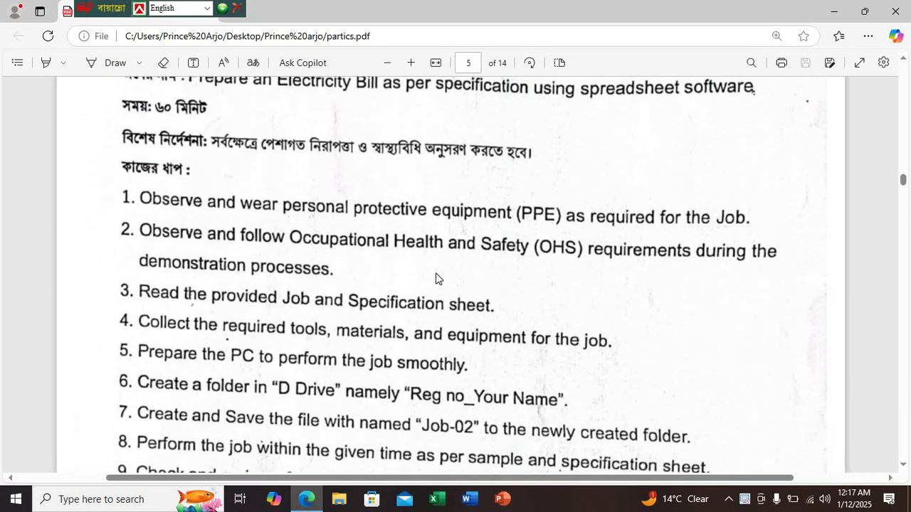
scroll(438, 279, "up", 4)
scroll(298, 280, "down", 3)
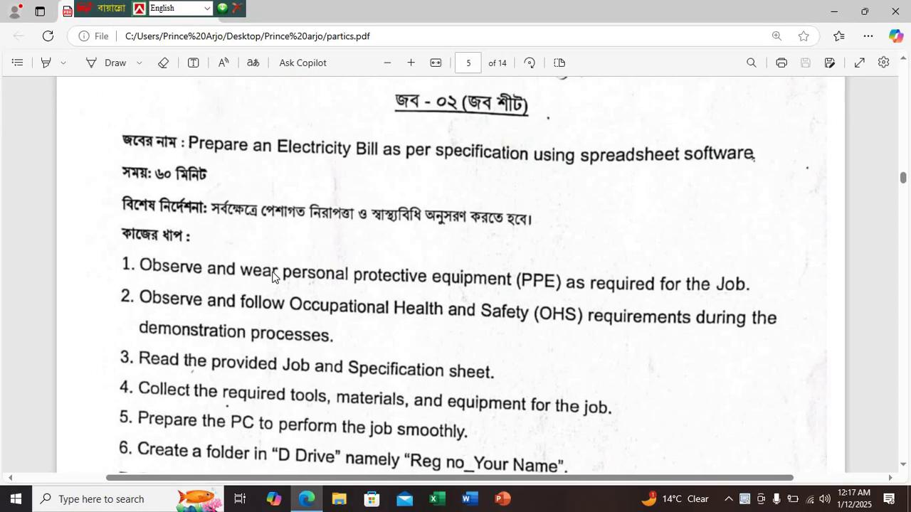
scroll(272, 276, "down", 3)
scroll(320, 338, "down", 1)
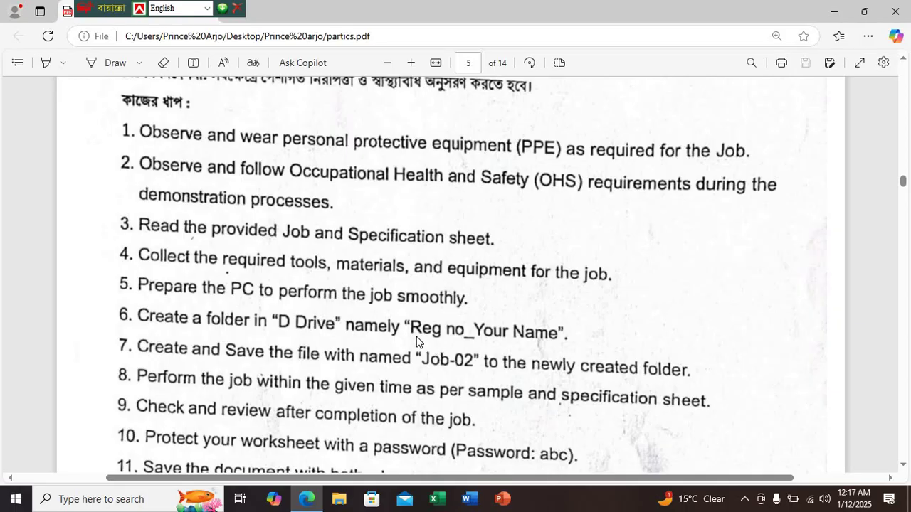
scroll(443, 306, "down", 2)
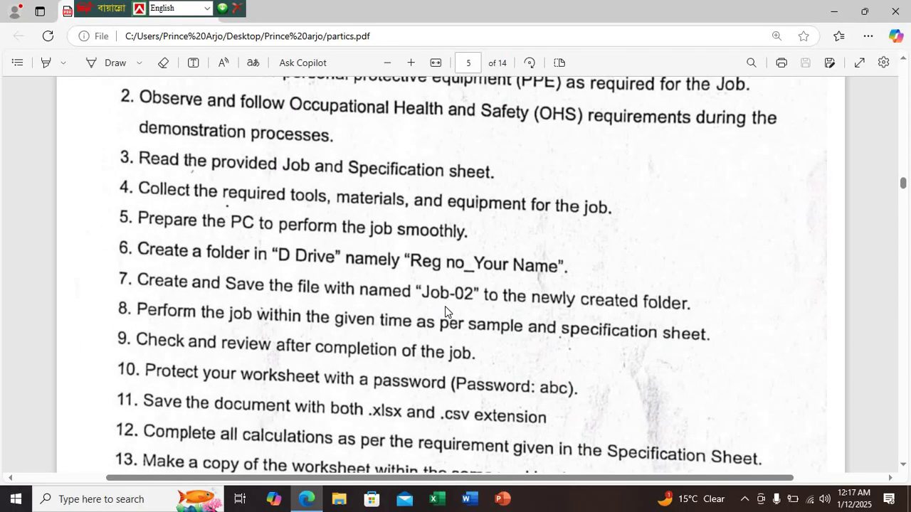
scroll(444, 306, "down", 2)
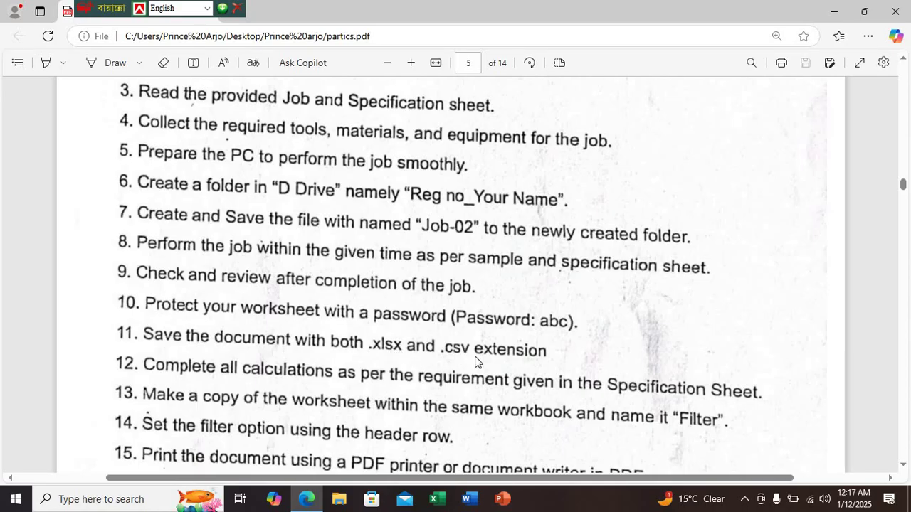
scroll(475, 361, "down", 3)
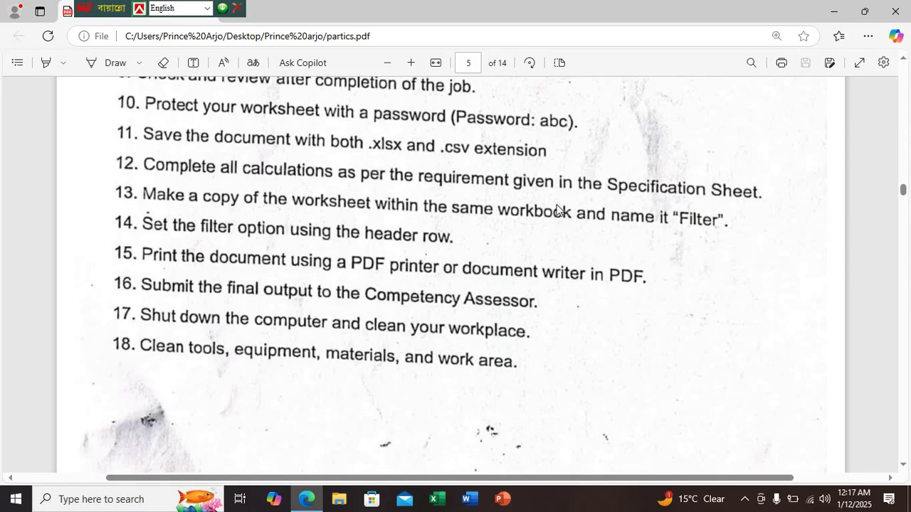
scroll(372, 178, "down", 2)
scroll(389, 214, "down", 1)
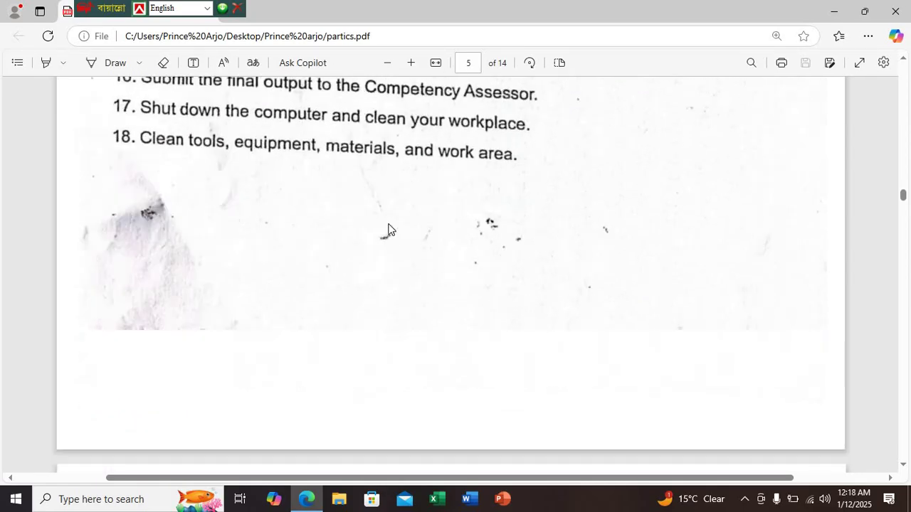
scroll(389, 229, "down", 5)
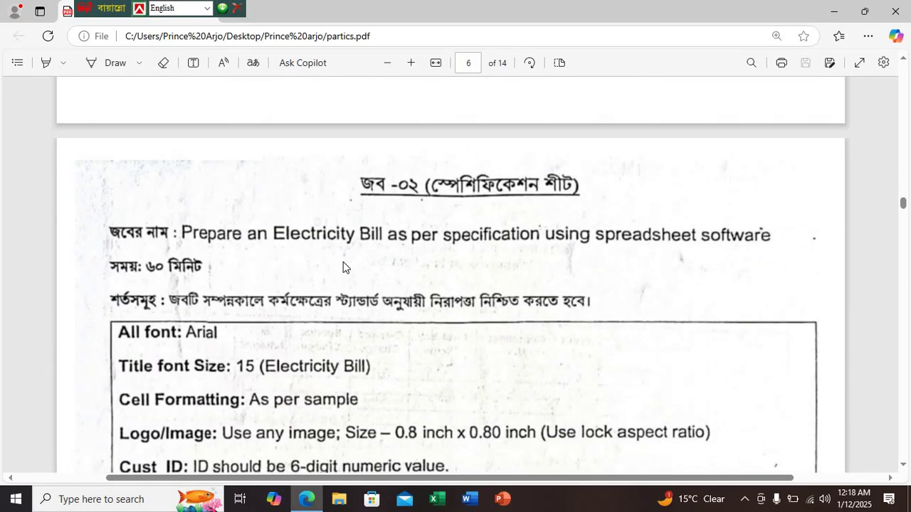
Scroll between pages 6 and 7, reading the spec box and rate table, stopping at the Electricity Bill sample
scroll(343, 257, "down", 1)
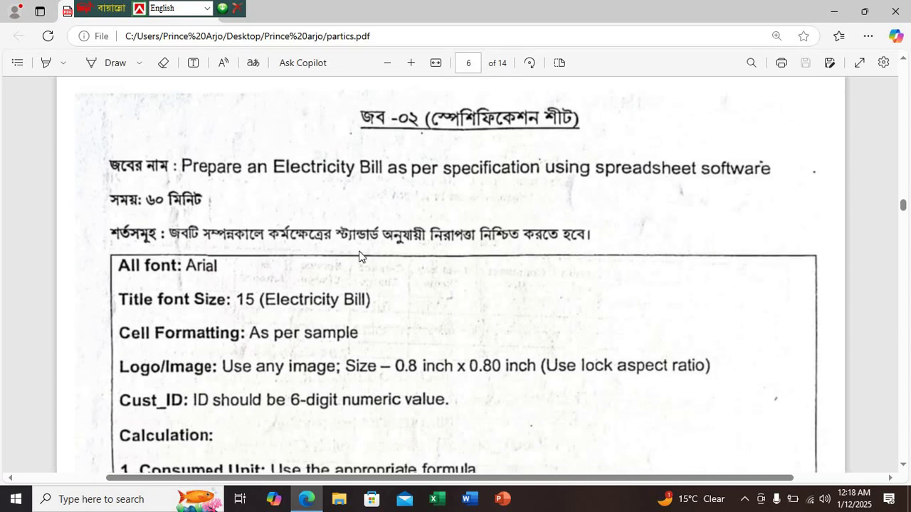
scroll(133, 232, "down", 1)
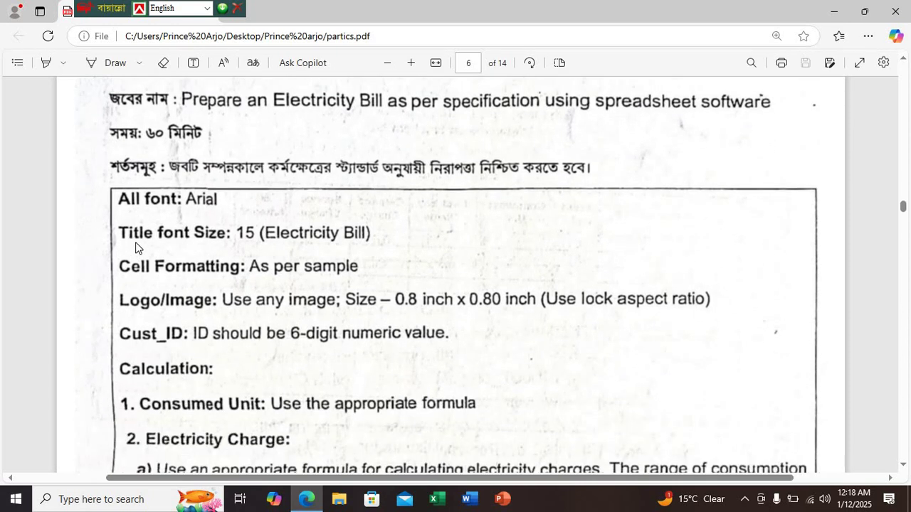
scroll(309, 252, "down", 15)
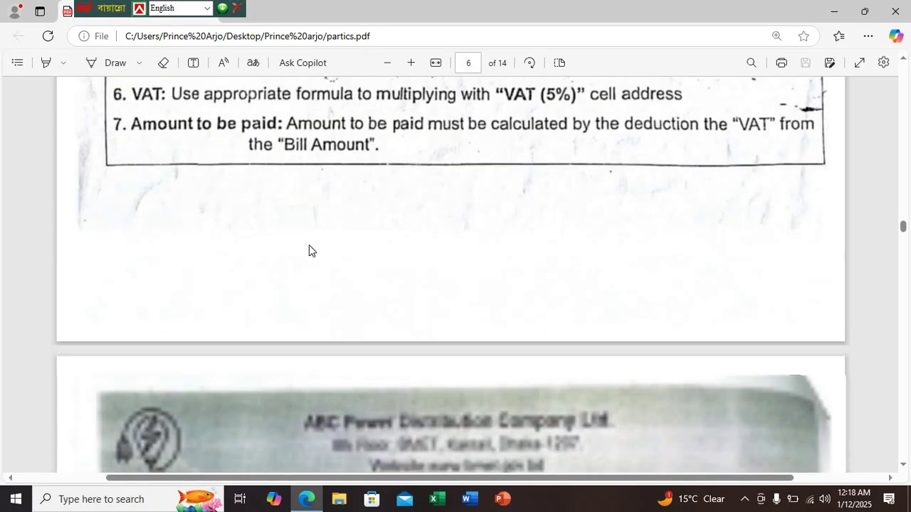
scroll(334, 264, "down", 2)
scroll(451, 246, "down", 10)
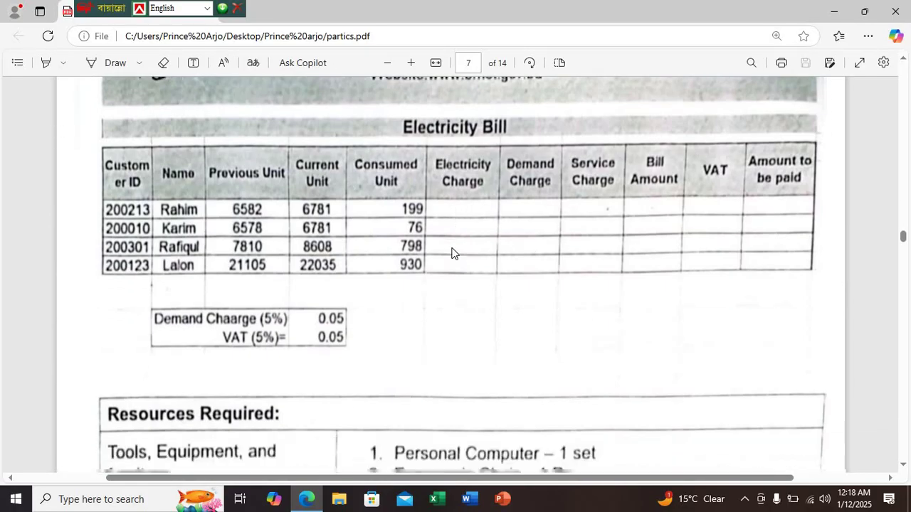
scroll(450, 245, "up", 7)
scroll(449, 249, "up", 12)
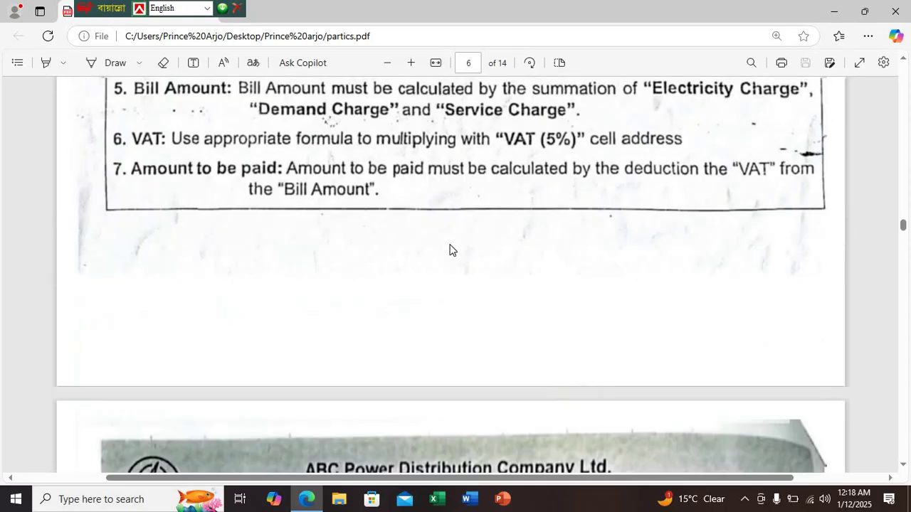
scroll(449, 249, "down", 8)
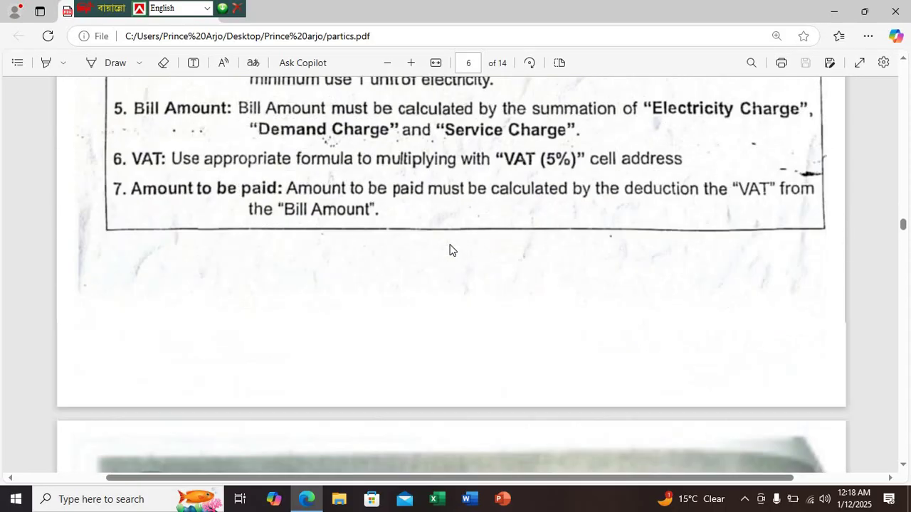
scroll(450, 248, "down", 2)
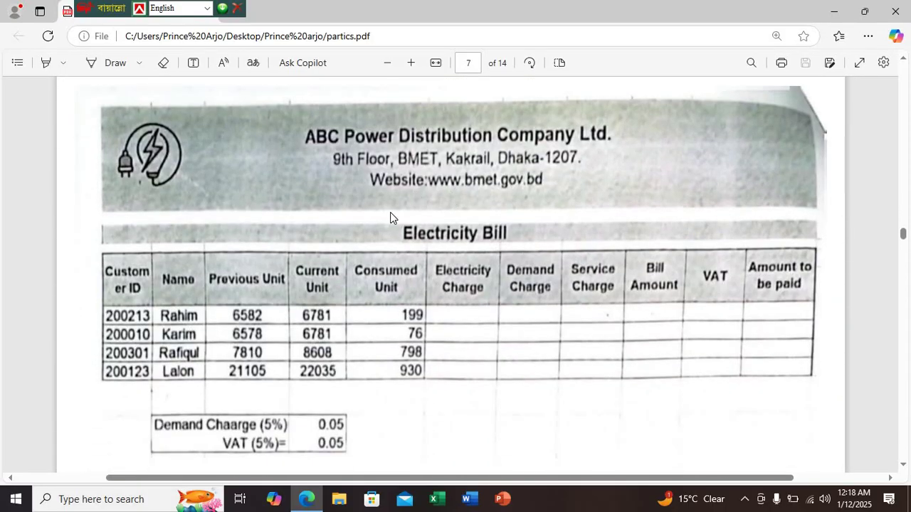
scroll(445, 273, "up", 2)
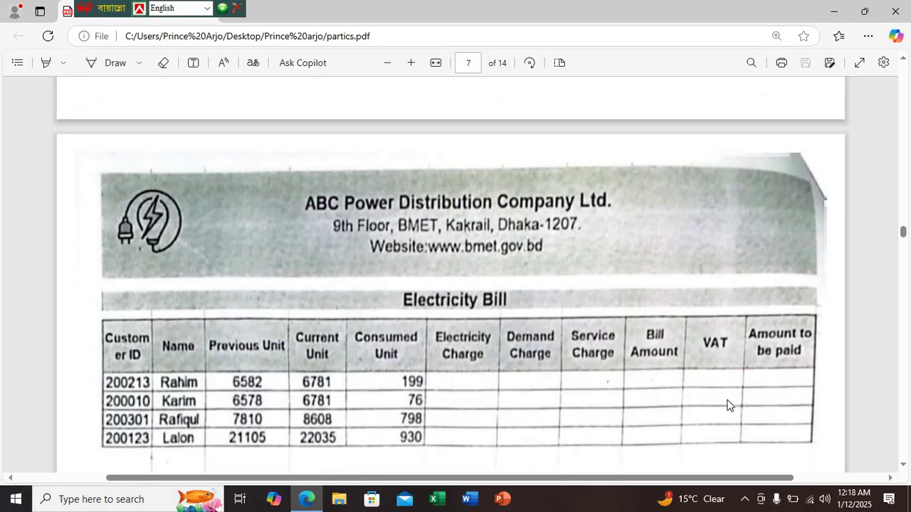
scroll(498, 268, "up", 10)
scroll(337, 264, "up", 8)
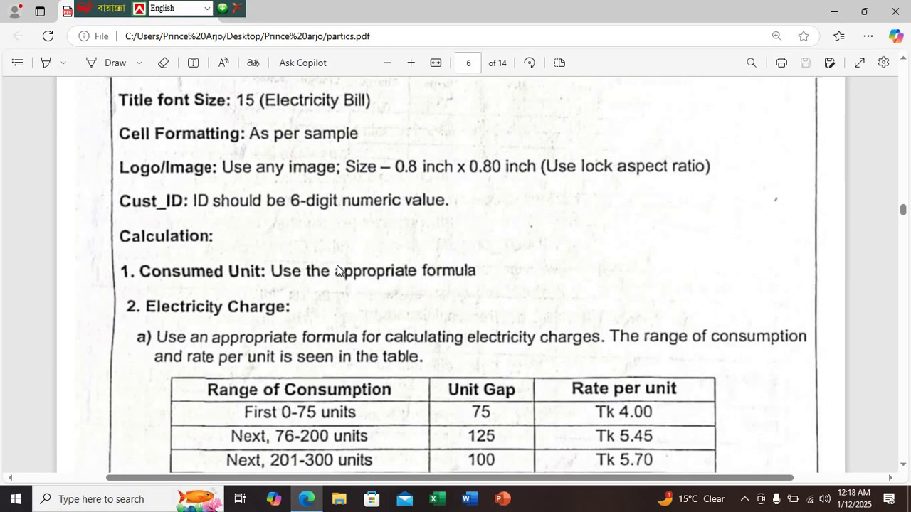
scroll(197, 344, "down", 1)
scroll(197, 344, "down", 1)
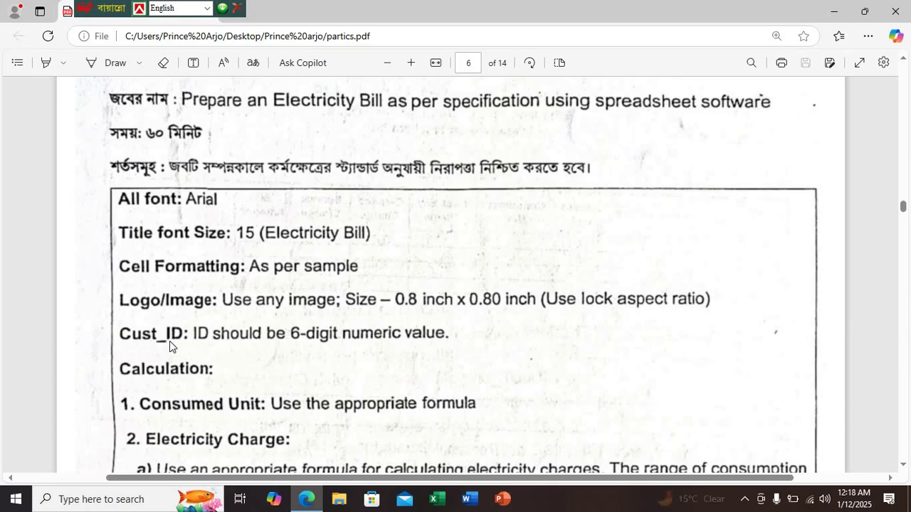
scroll(217, 354, "down", 15)
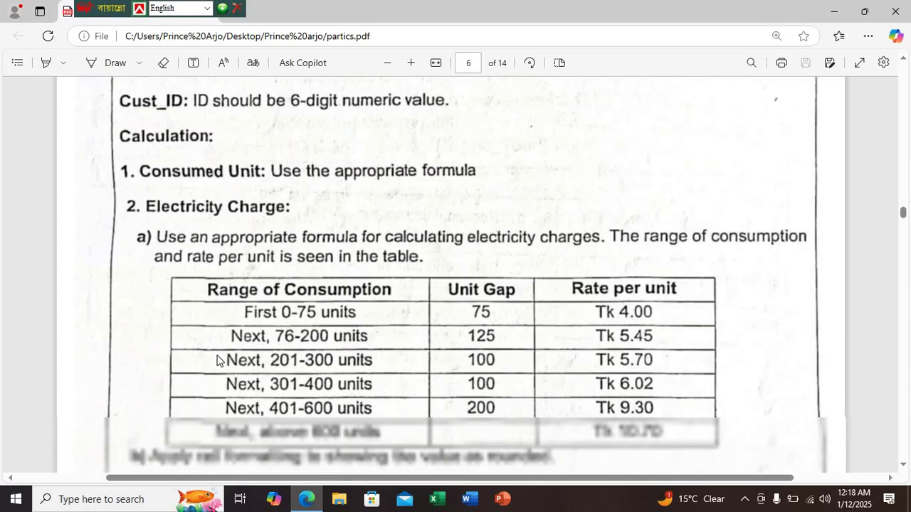
scroll(214, 355, "down", 3)
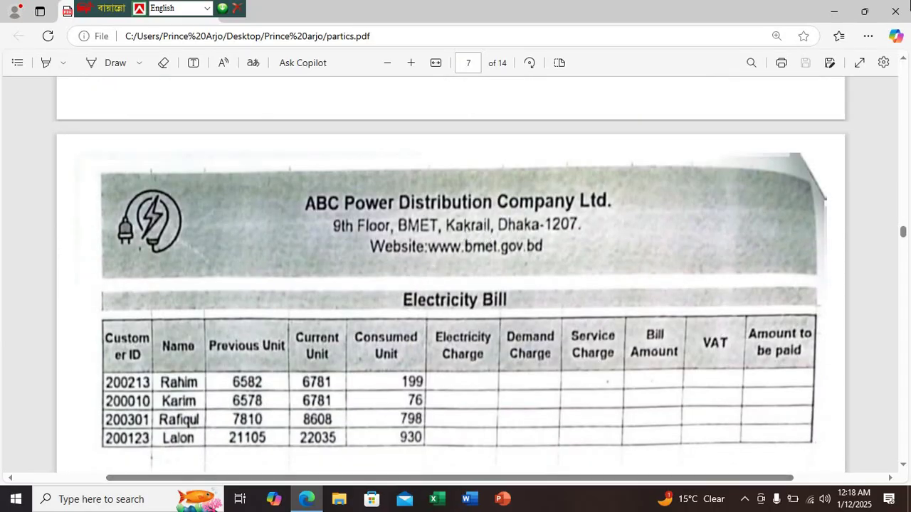
Minimize the PDF and open the Arjo-1234 folder maximized from the desktop
left_click(834, 12)
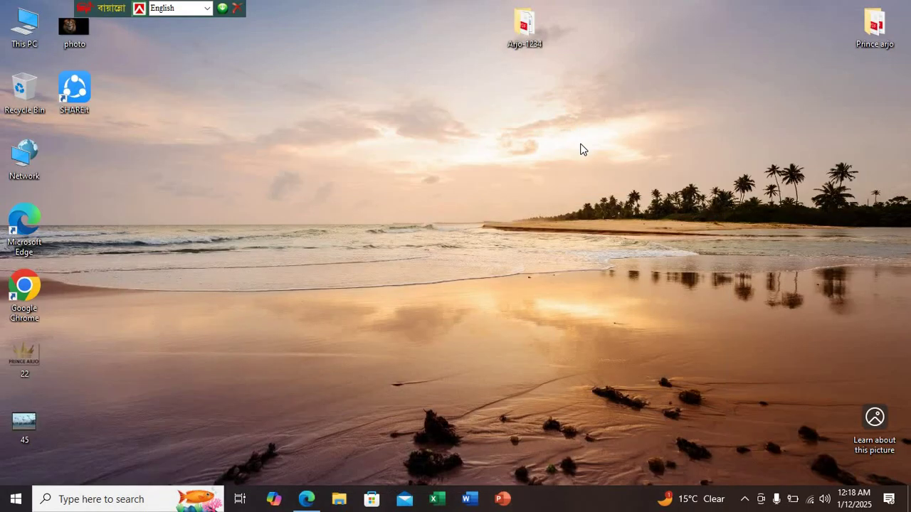
right_click(562, 109)
left_click(516, 29)
double_click(516, 29)
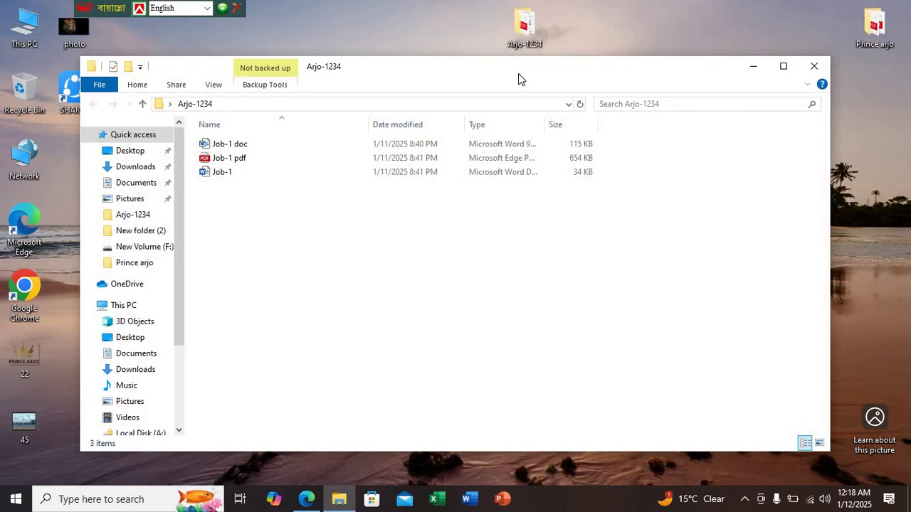
left_click(781, 68)
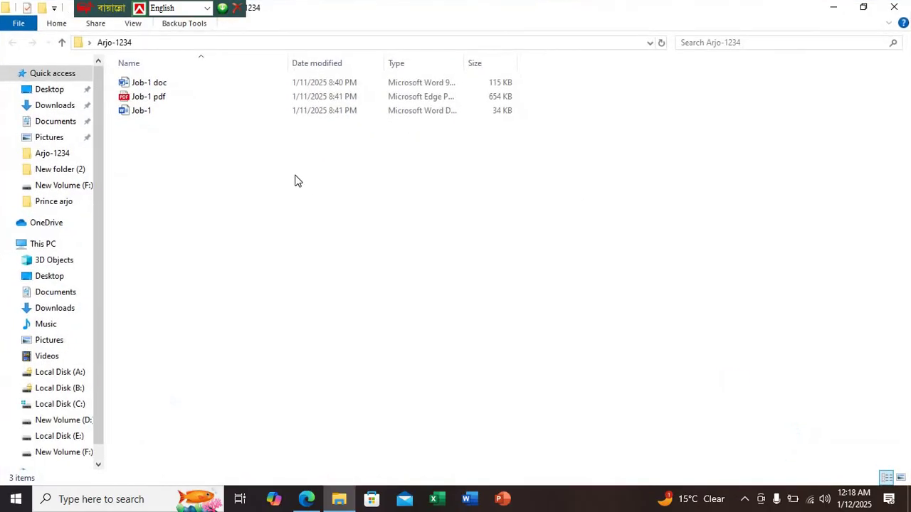
Create a new Microsoft Excel Worksheet in the folder named Job-2
right_click(295, 176)
mouse_move(413, 337)
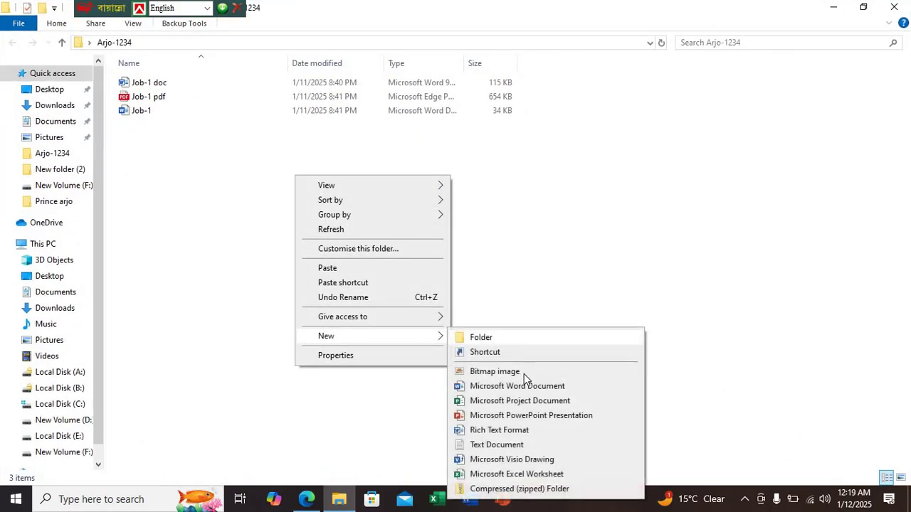
left_click(523, 475)
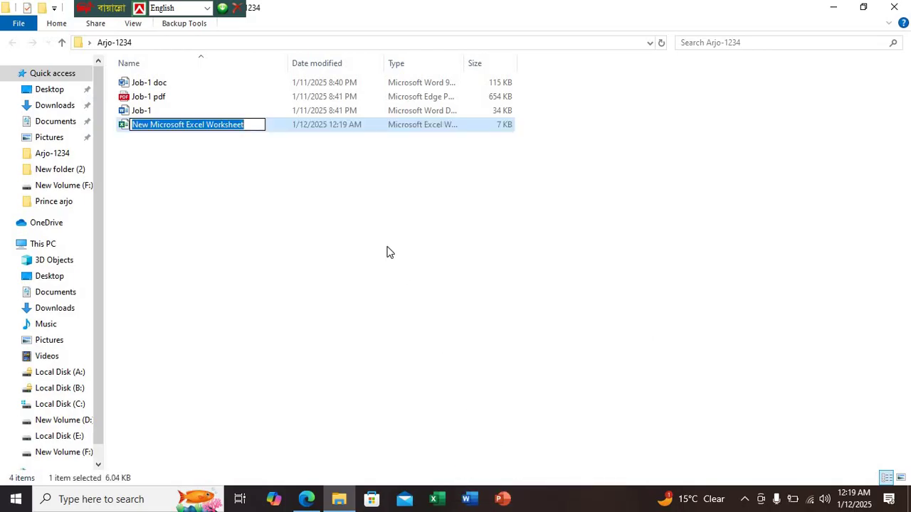
type("Job")
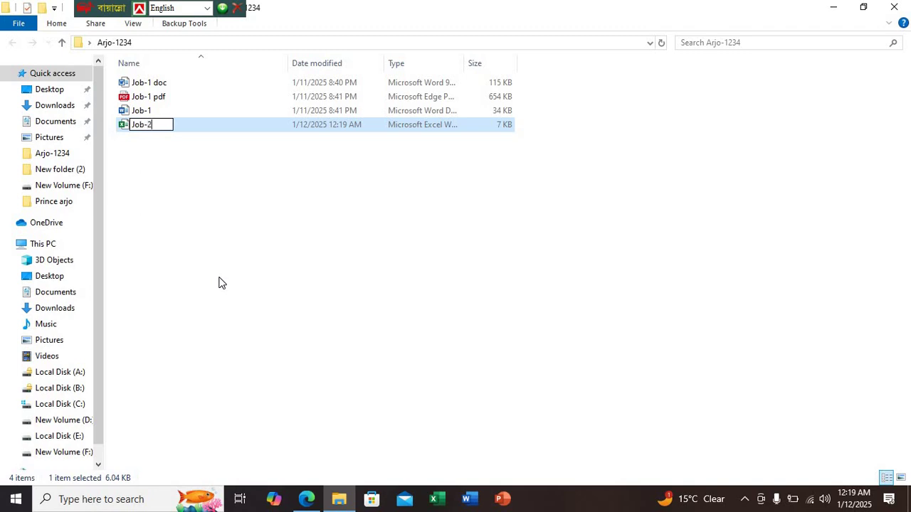
type("-2")
key("Return")
key("Return")
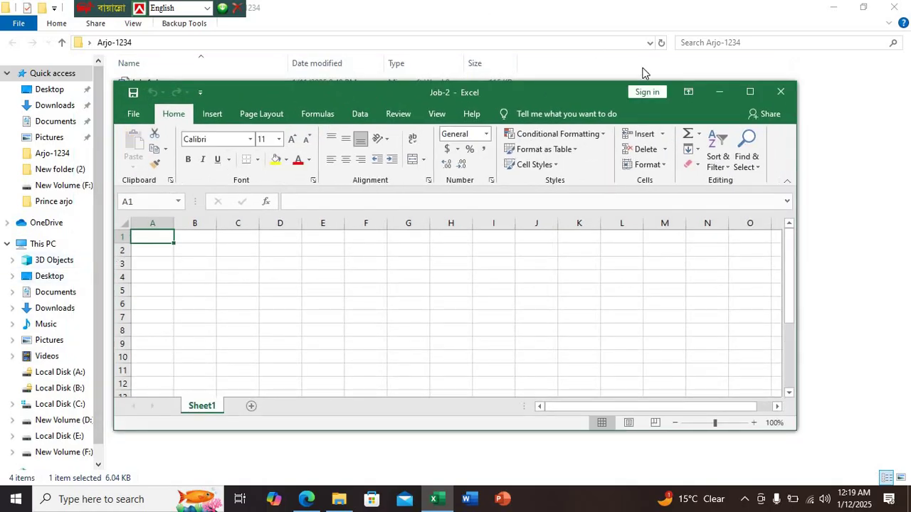
Maximize Excel, select the entire sheet, and set its font to Arial
left_click(748, 92)
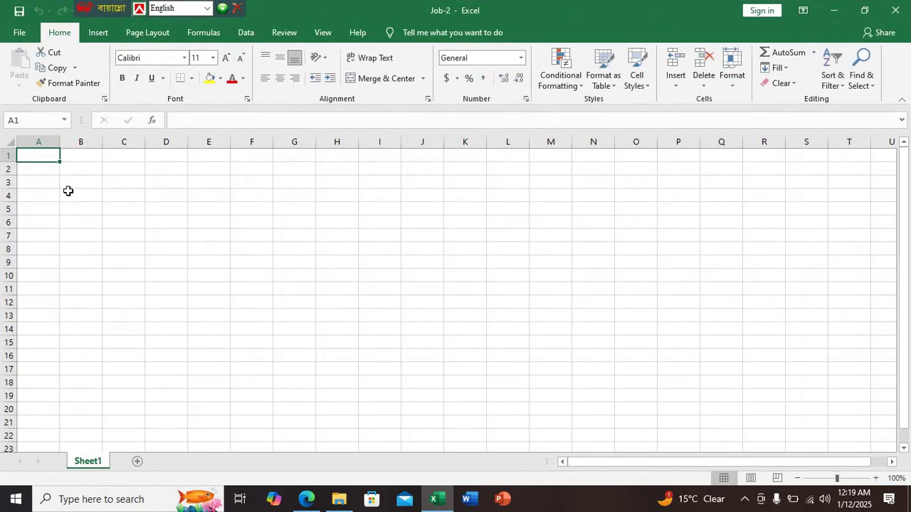
key("ctrl+a")
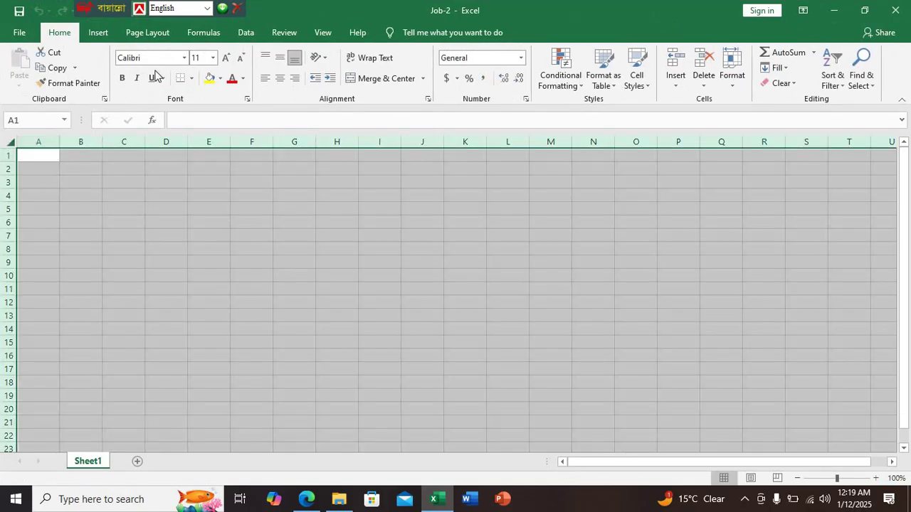
left_click(306, 500)
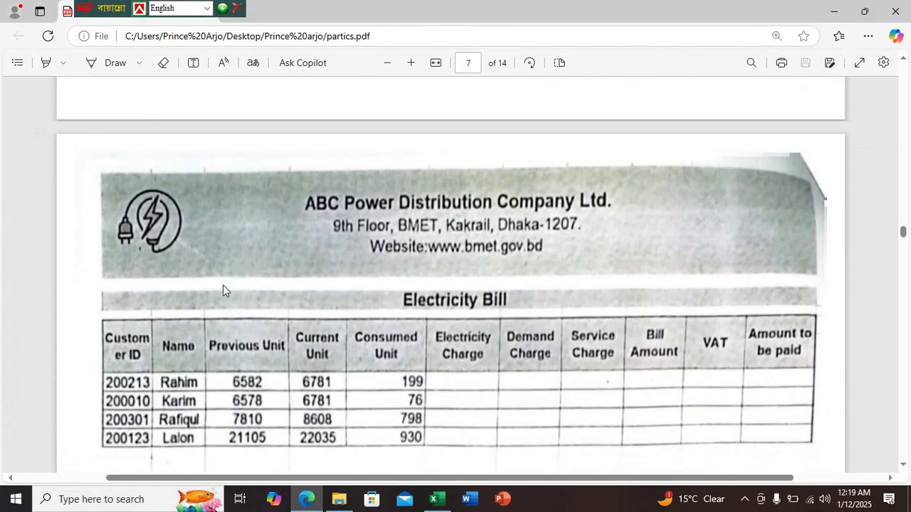
scroll(238, 344, "up", 10)
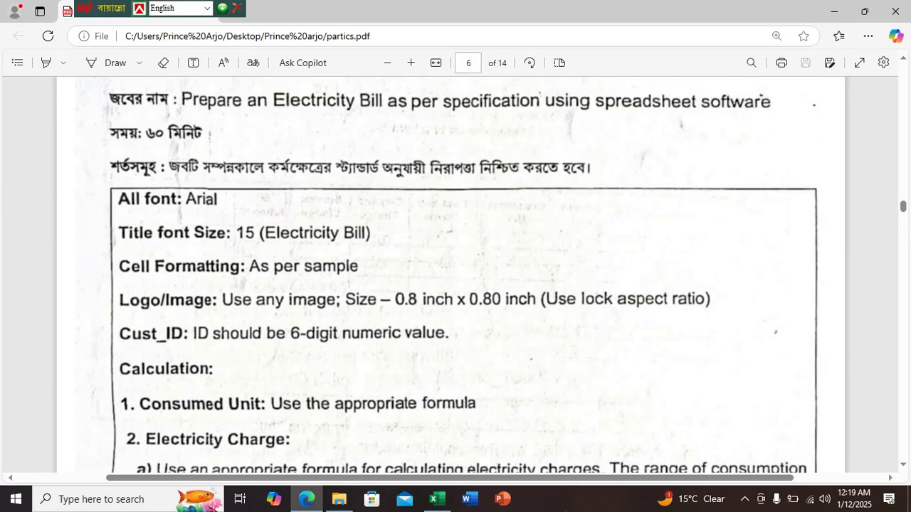
left_click(436, 499)
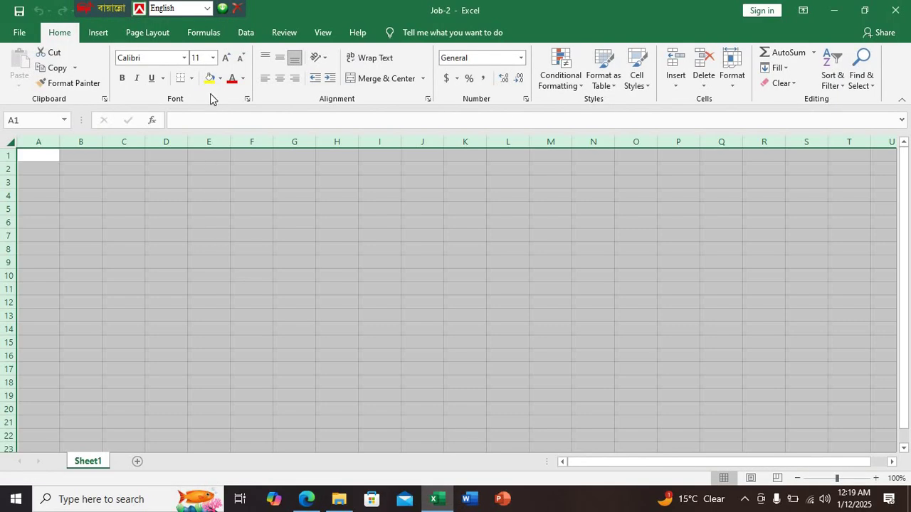
left_click(180, 58)
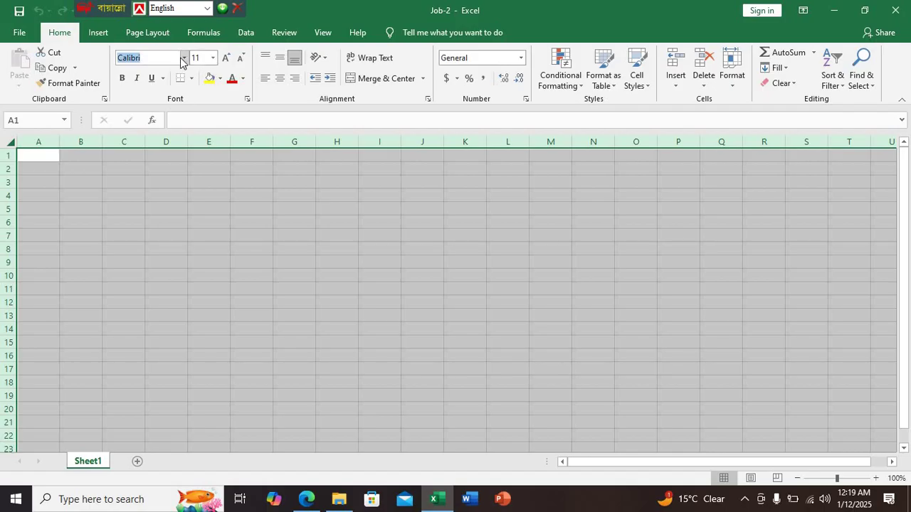
left_click(183, 57)
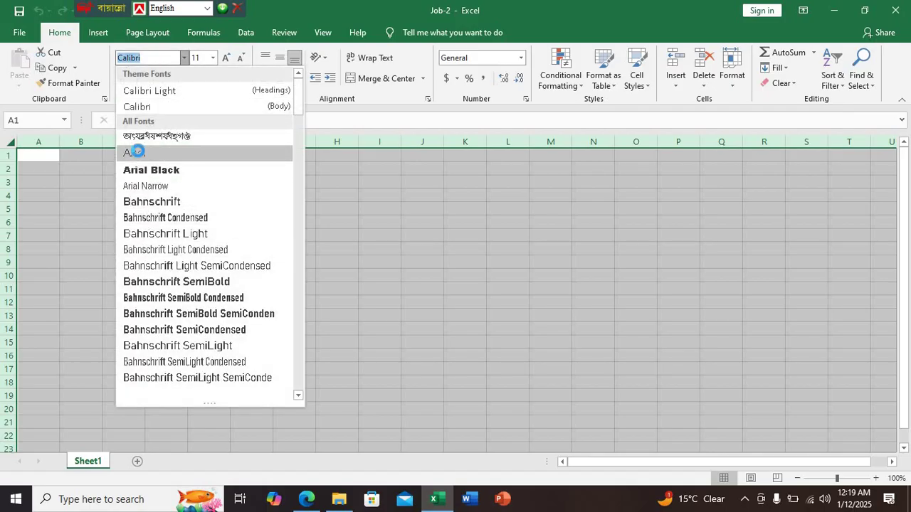
left_click(135, 151)
After checking the specification PDF, set the whole sheet's font size to 13
left_click(306, 498)
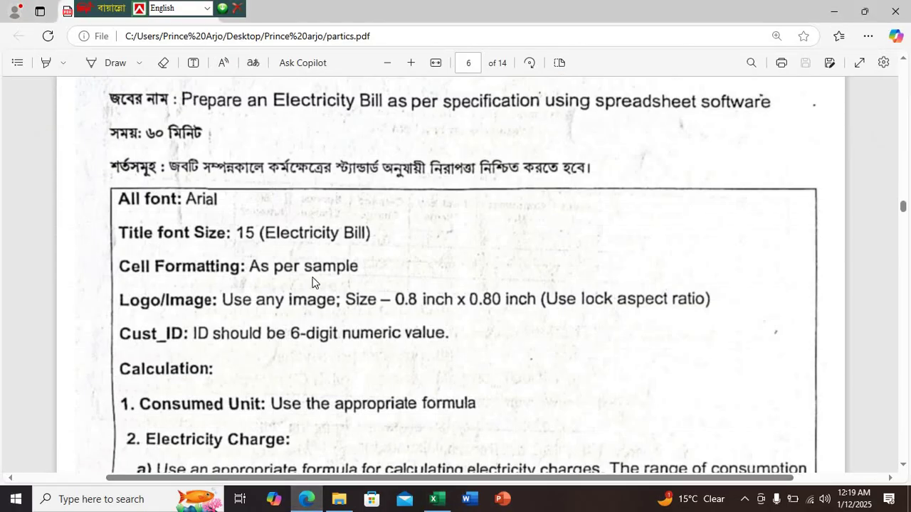
scroll(313, 284, "down", 15)
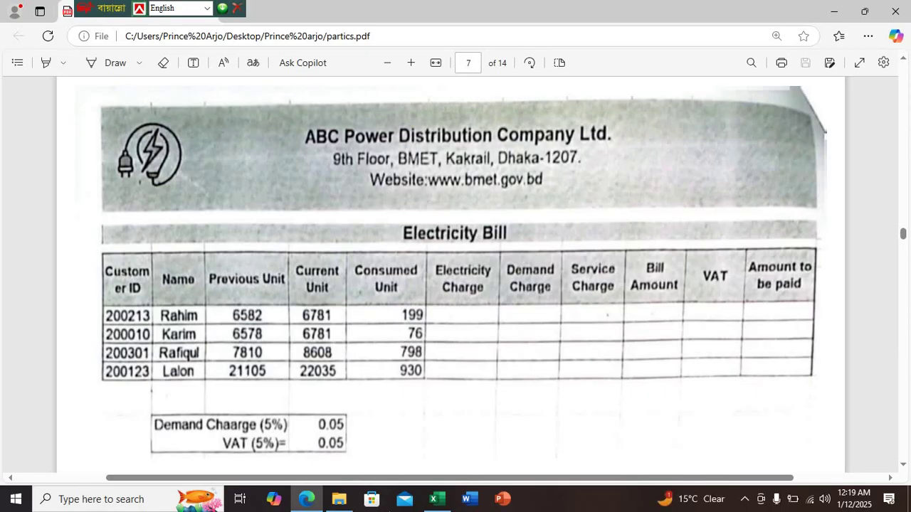
left_click(437, 499)
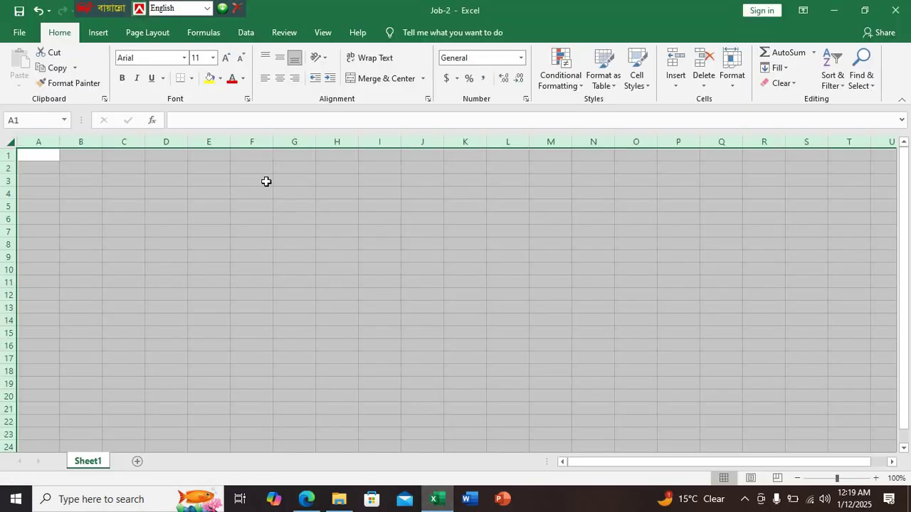
left_click(197, 58)
type("13")
key("Return")
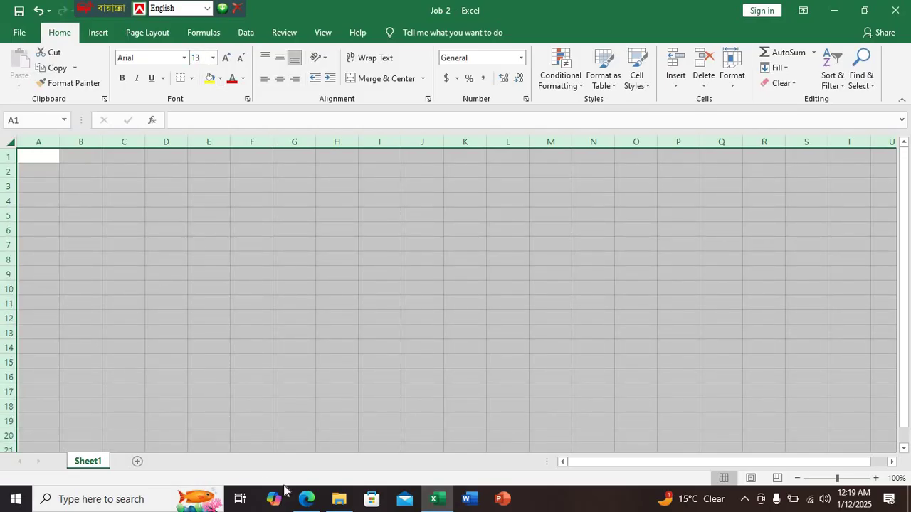
Merge and center A1:K1 and A2:K2, after consulting the sample bill
left_click(306, 499)
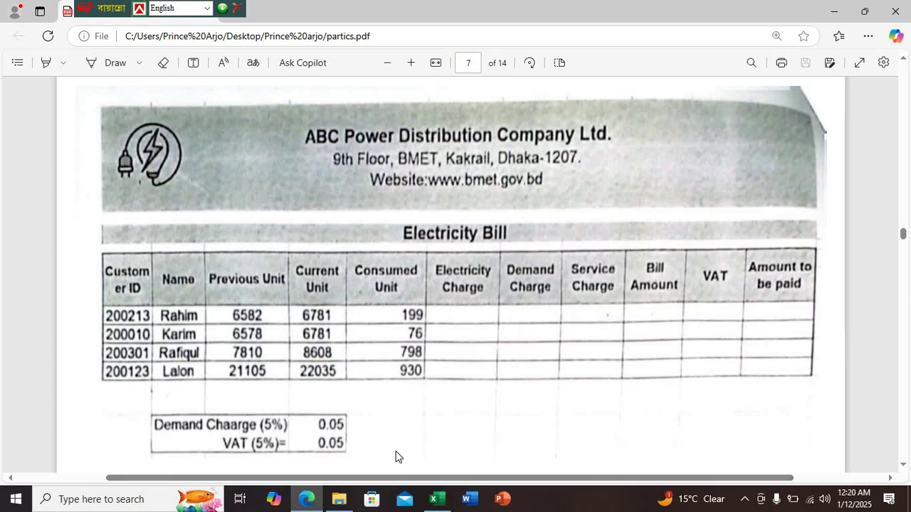
left_click(436, 499)
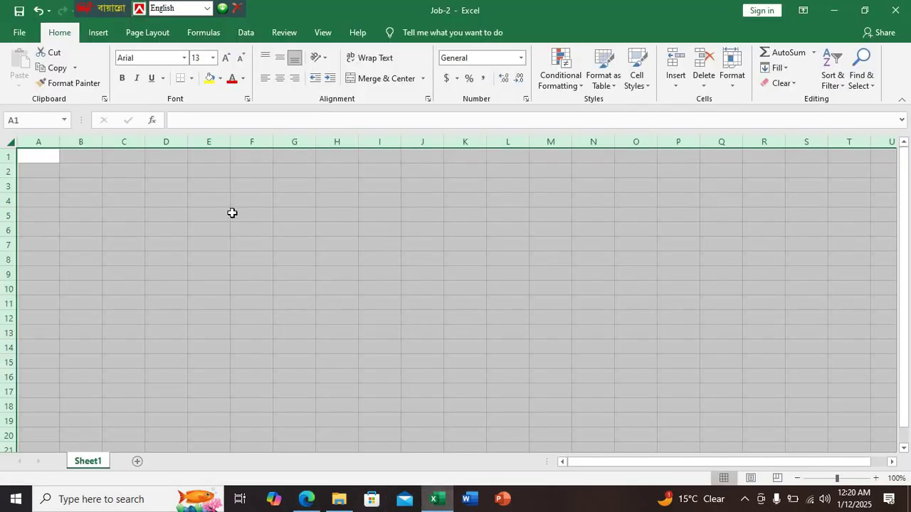
left_click_drag(461, 159, 6, 148)
left_click(384, 78)
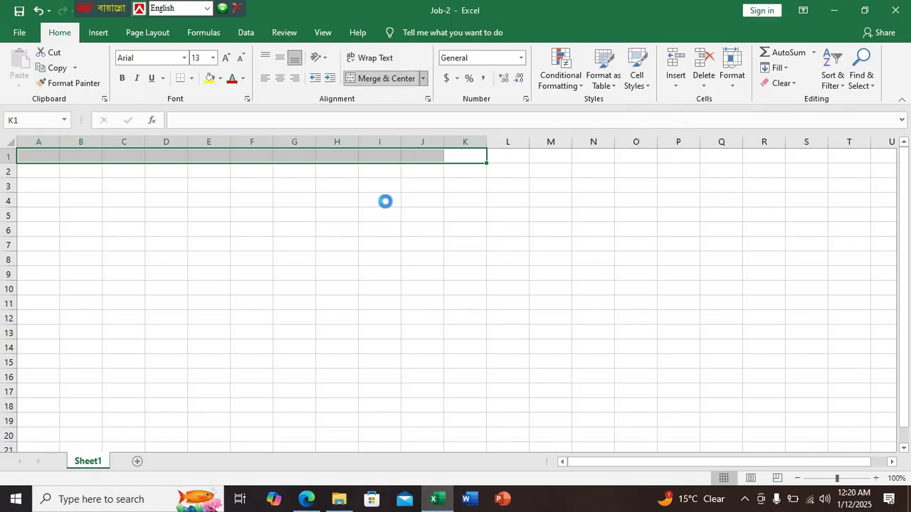
left_click(427, 420)
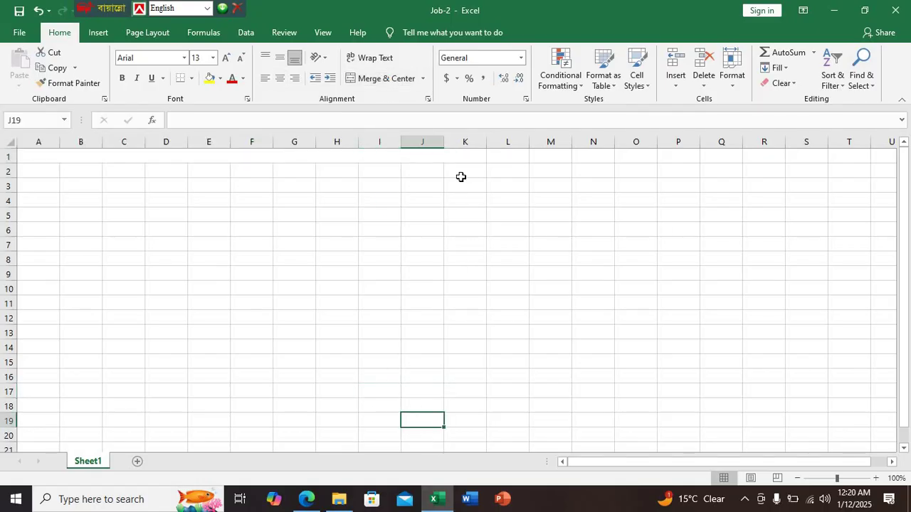
left_click_drag(461, 178, 24, 163)
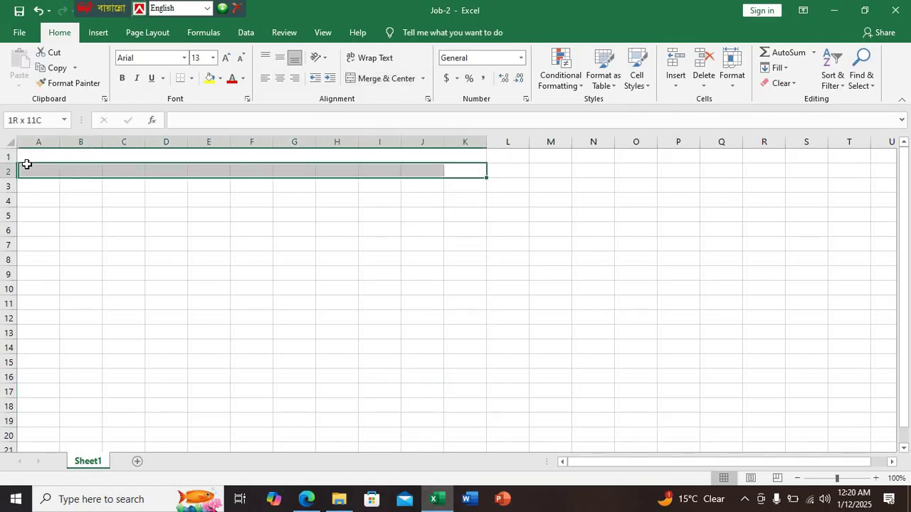
left_click(378, 84)
Merge and center A3:K3, A4:K4 and A5:K5
left_click(306, 499)
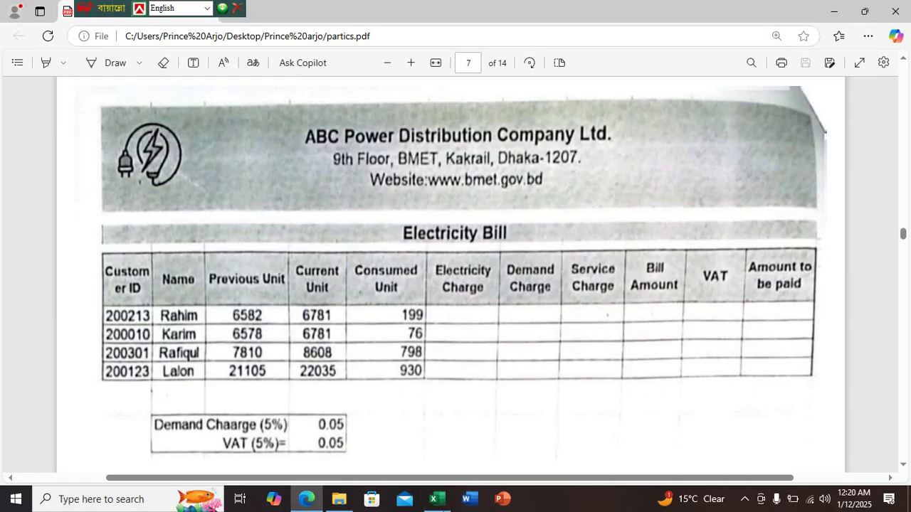
left_click(442, 509)
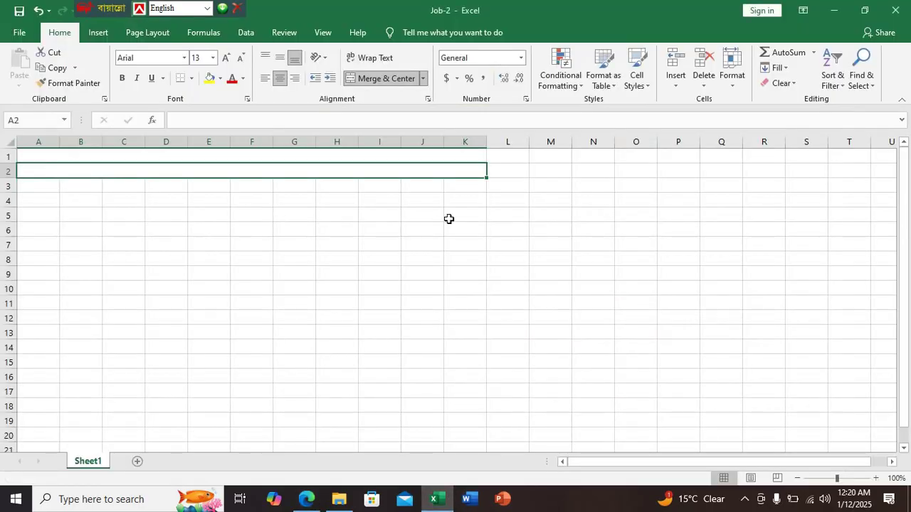
left_click_drag(479, 183, 50, 180)
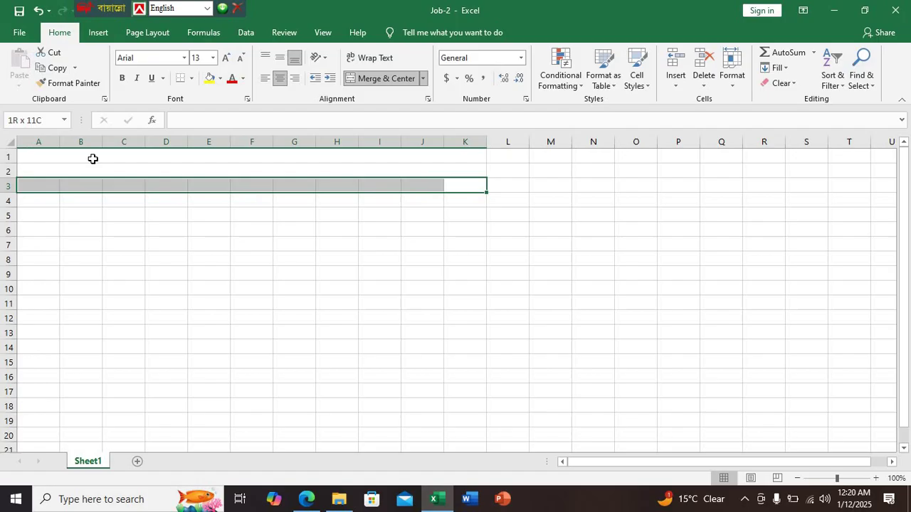
left_click(386, 78)
left_click_drag(448, 195, 148, 200)
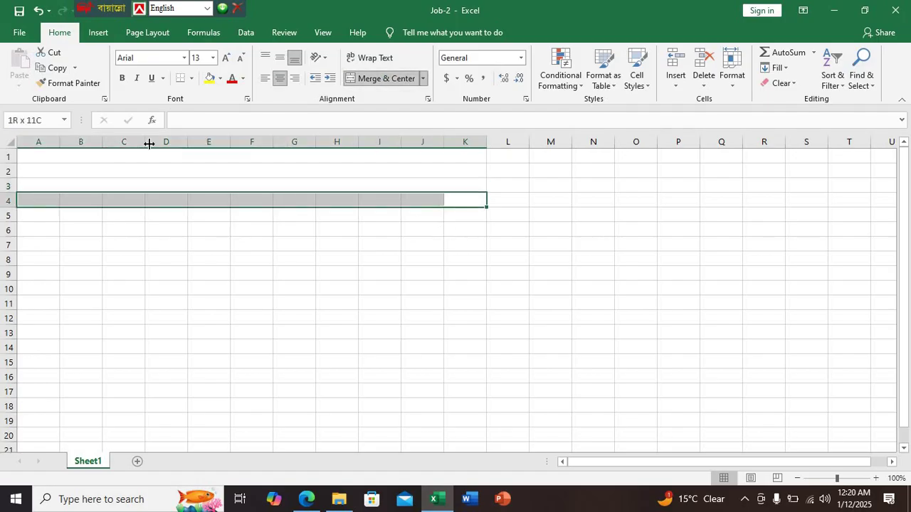
left_click(386, 79)
left_click_drag(450, 212, 41, 214)
left_click(386, 80)
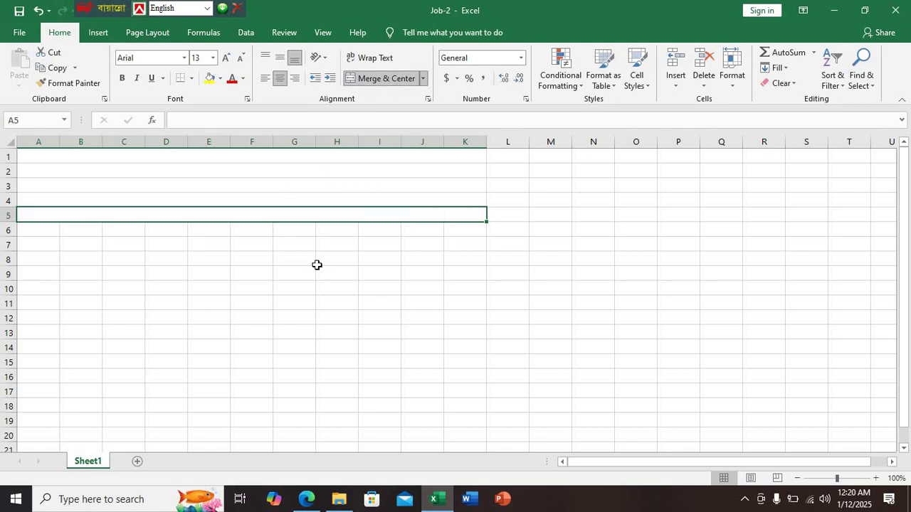
left_click(392, 289)
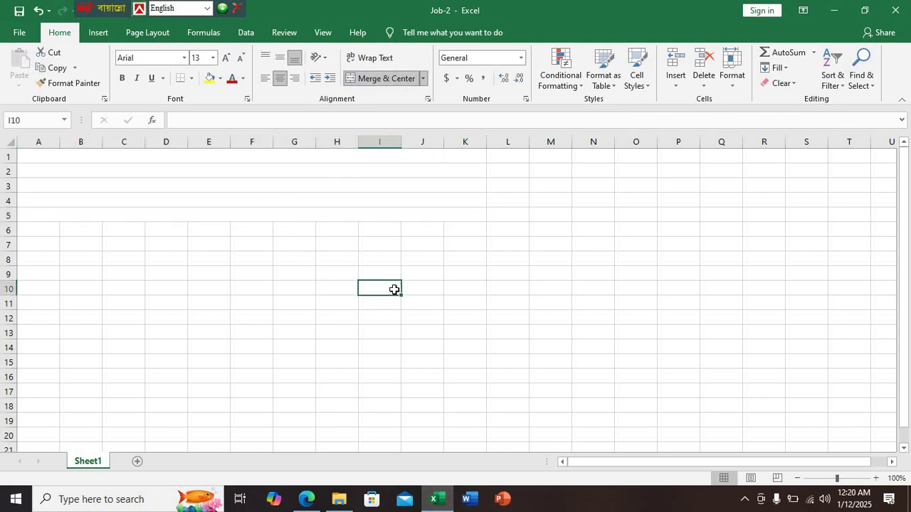
Check the merged row 2 cell, glance at the PDF bill, and return to Job-2
scroll(394, 290, "up", 3)
scroll(394, 290, "up", 3)
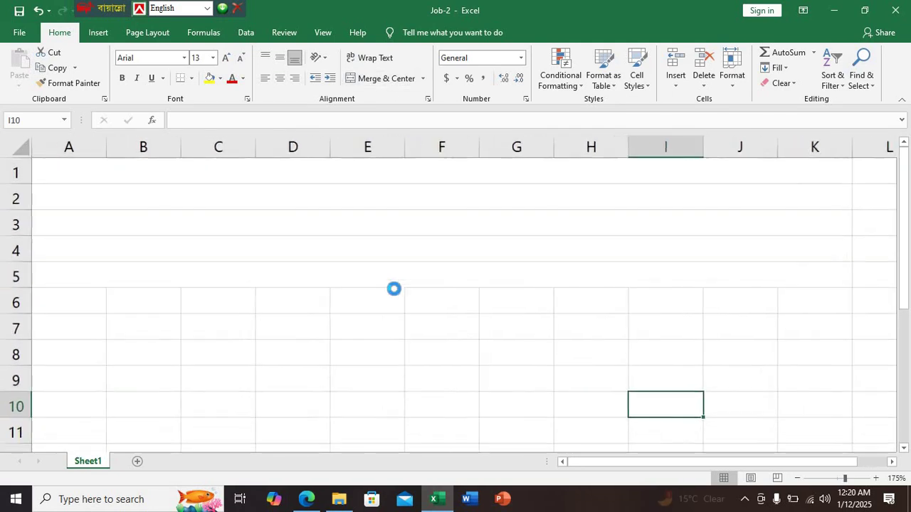
scroll(394, 289, "down", 1)
left_click(429, 309)
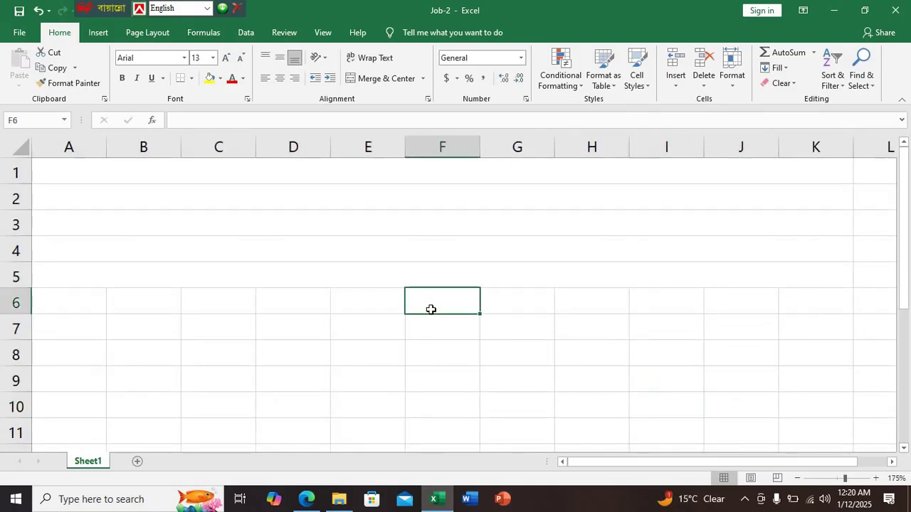
left_click(141, 201)
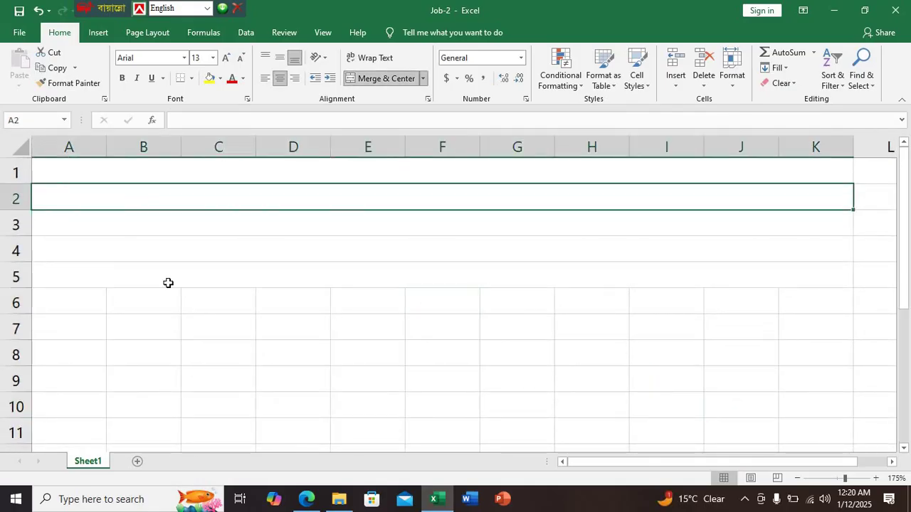
left_click(319, 500)
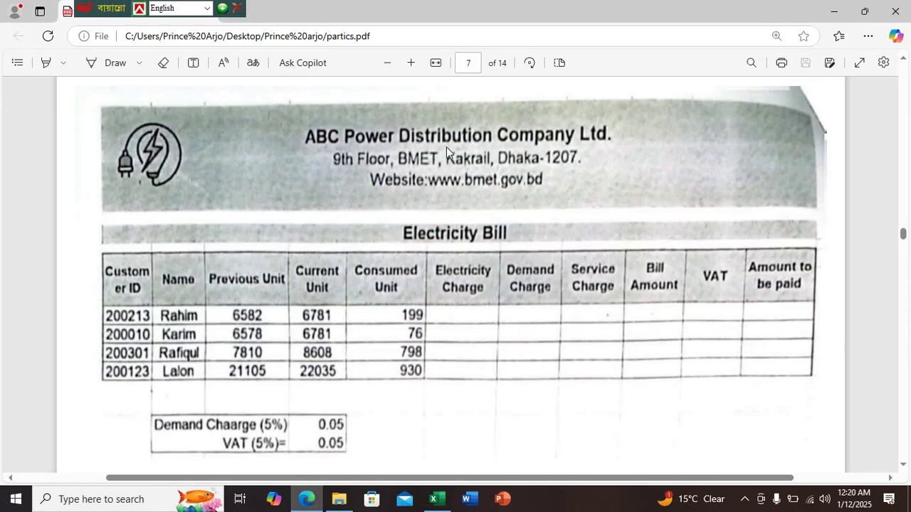
left_click(433, 499)
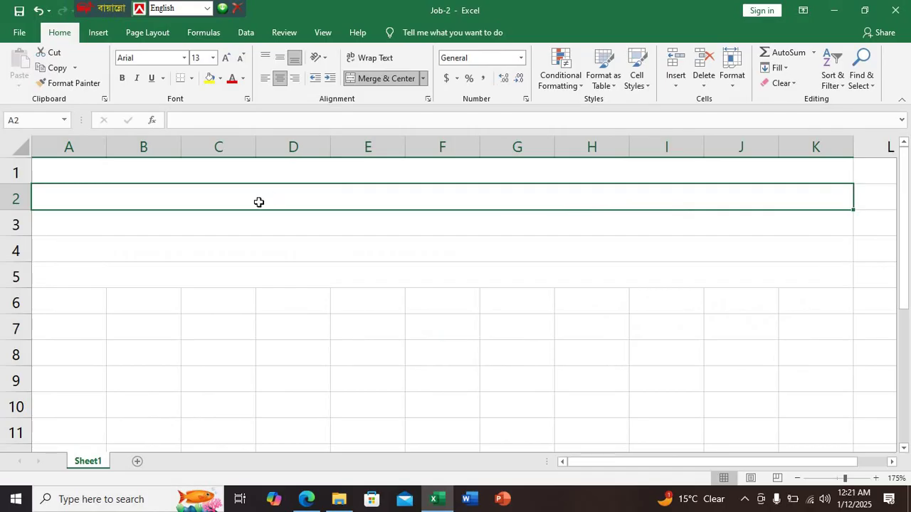
Type 'ABC Power Distribution Company Ltd.' into merged cell A2, fixing the 'Company' typo
type("ABC")
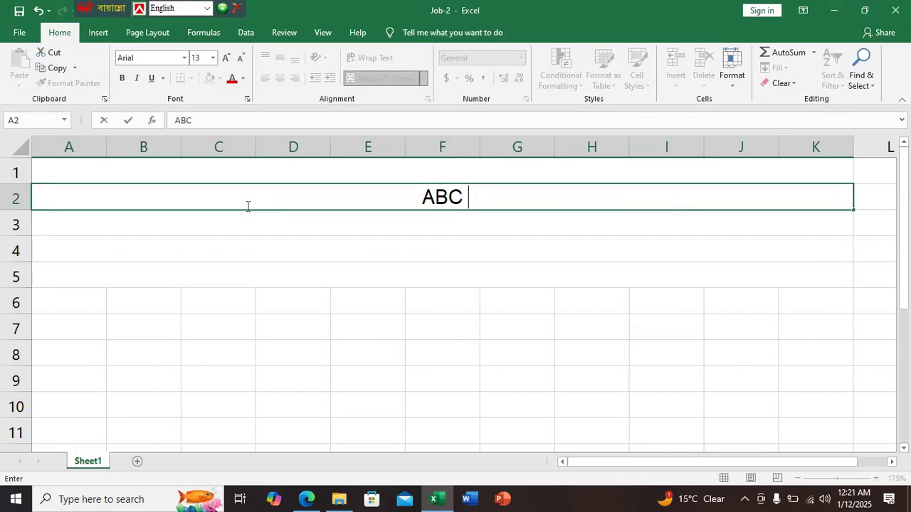
type(" Power")
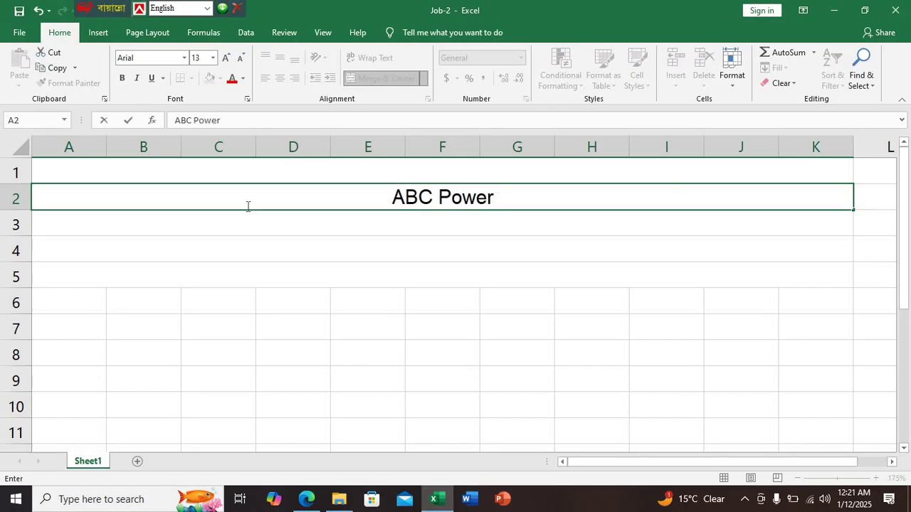
type(" Di")
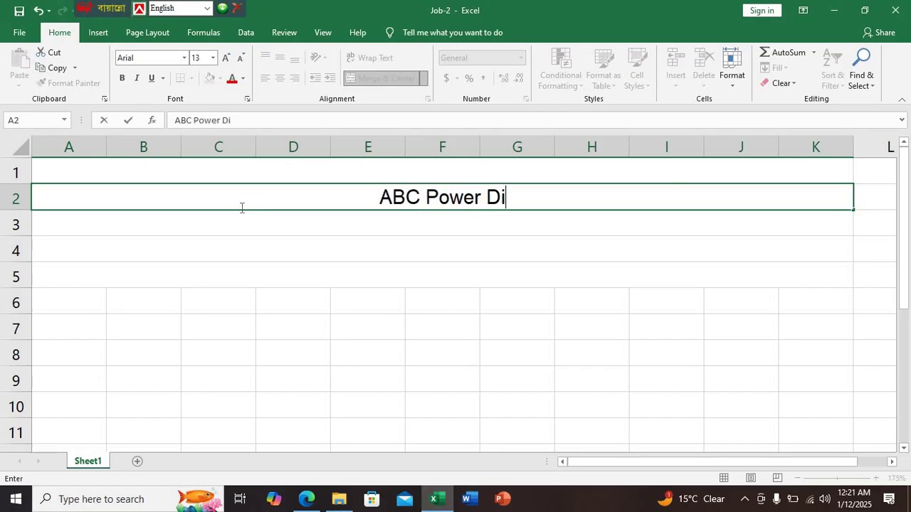
type("str")
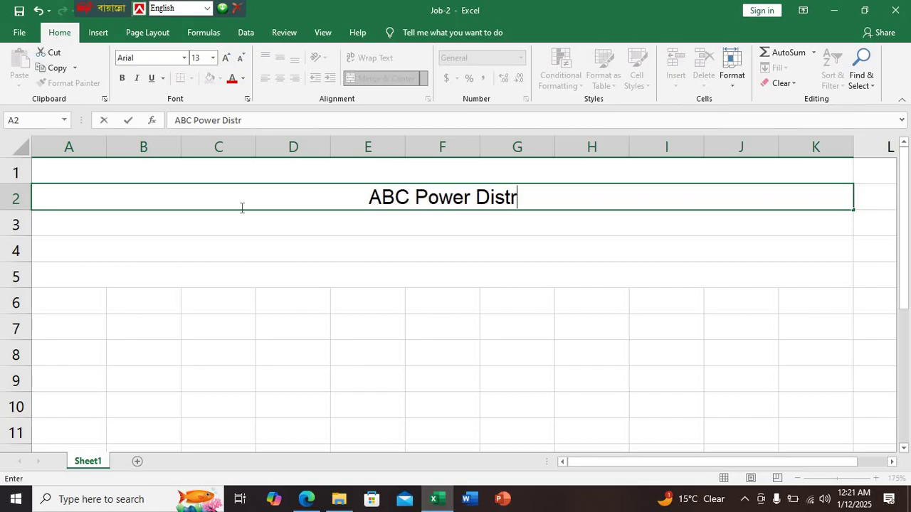
type("ibu")
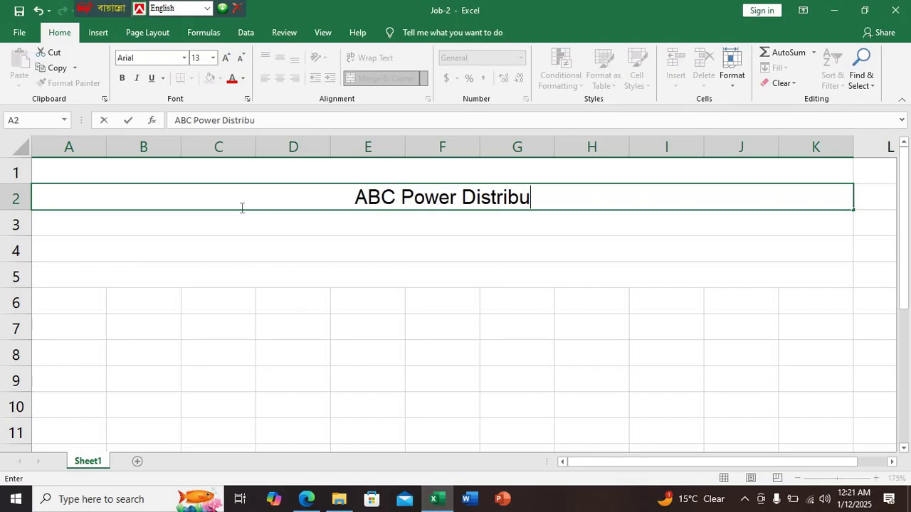
type("tion")
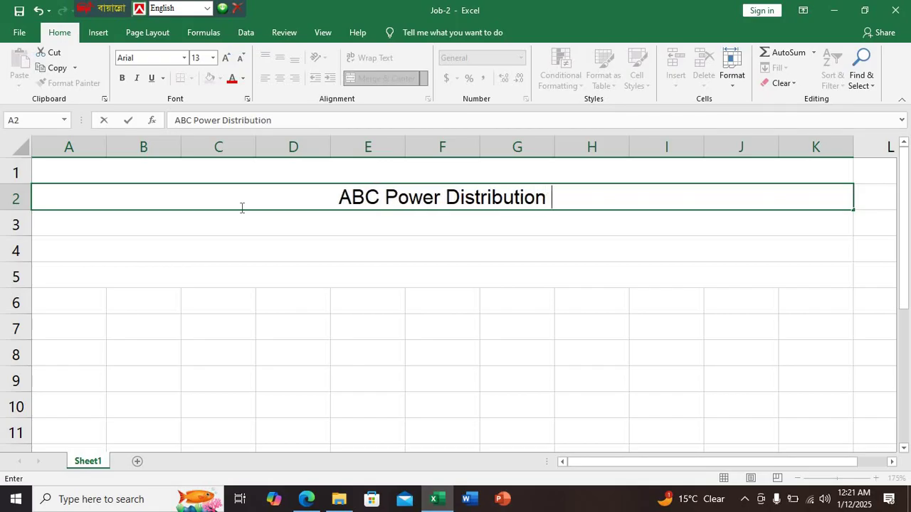
type(" C")
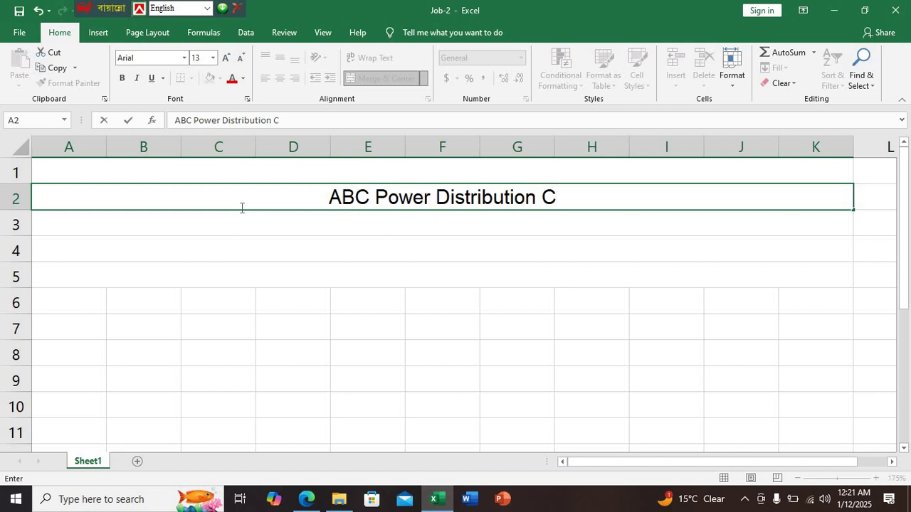
type("ompuna")
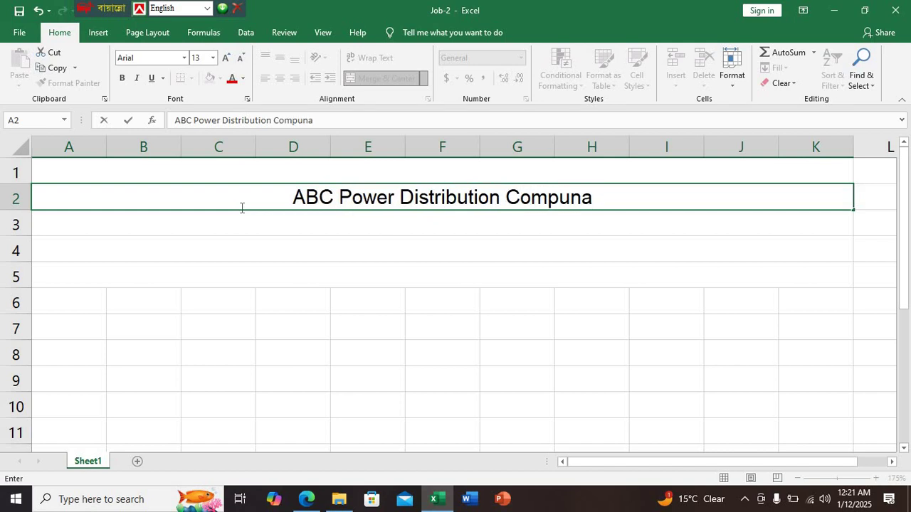
key("BackSpace")
key("BackSpace")
type("an")
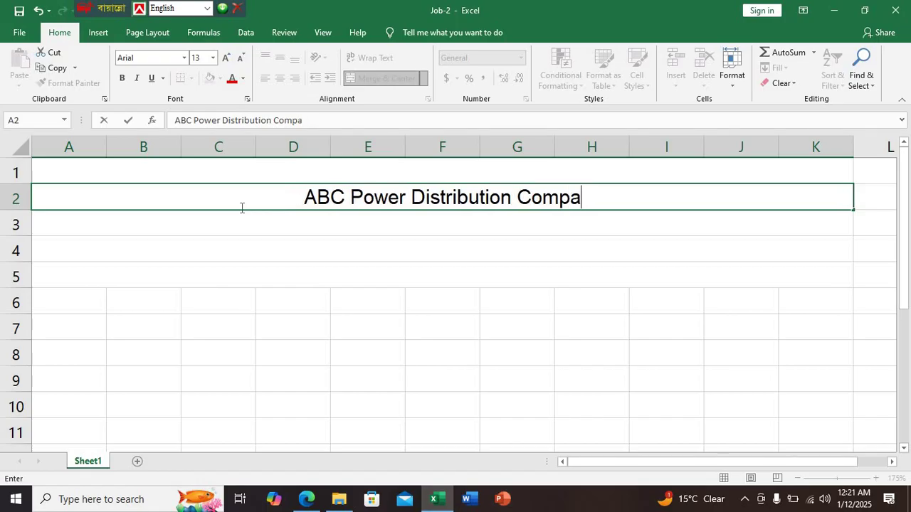
type("y")
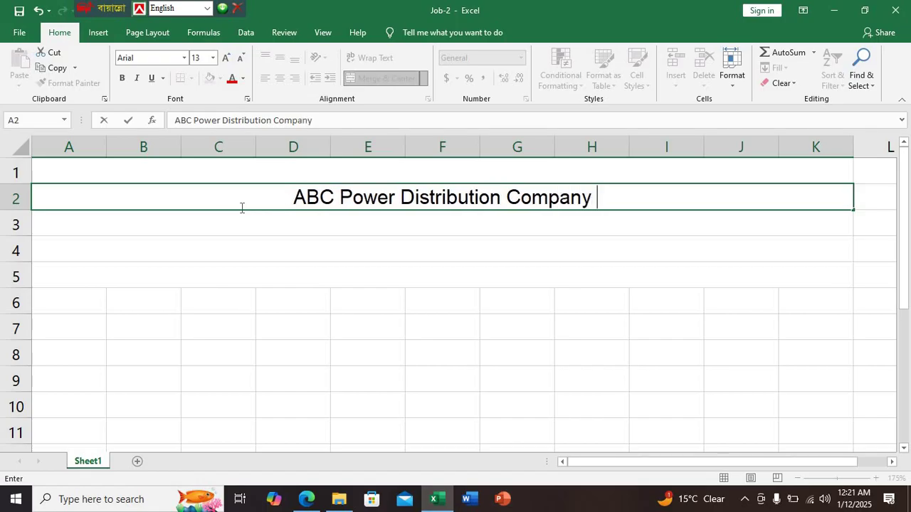
left_click(306, 499)
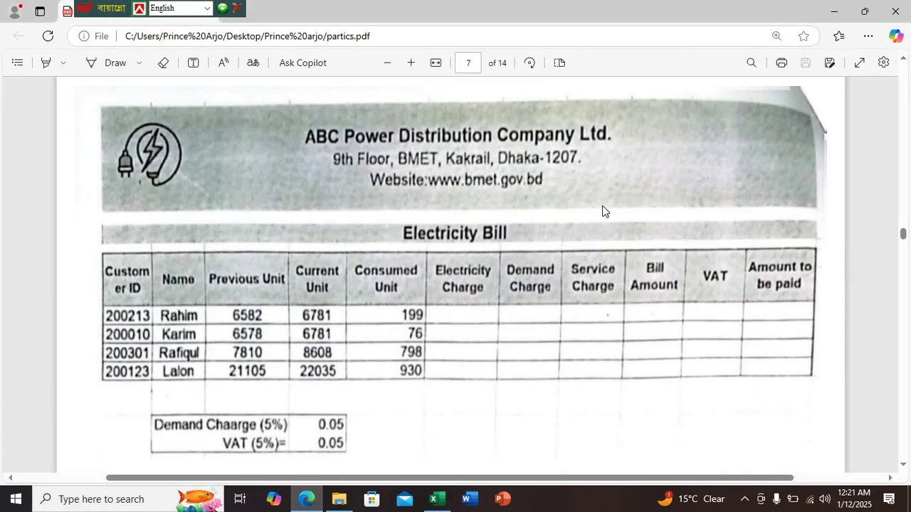
left_click(435, 498)
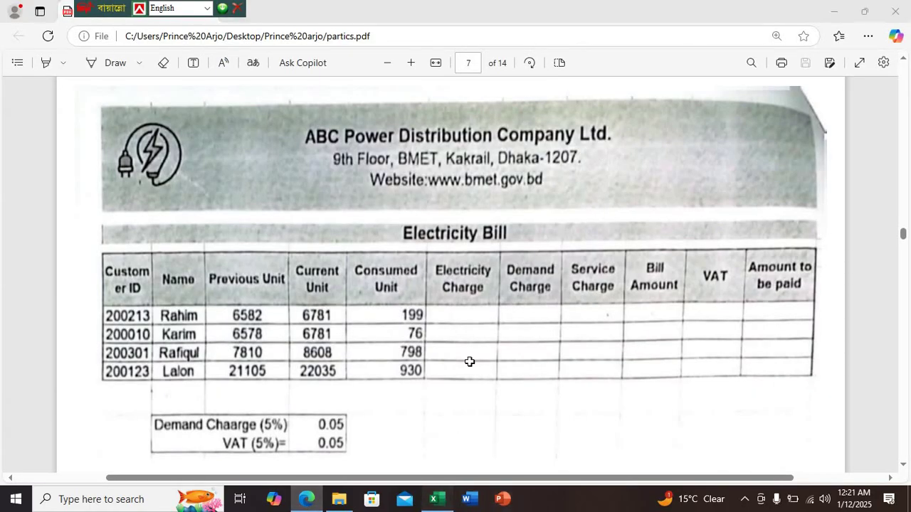
type("Lt")
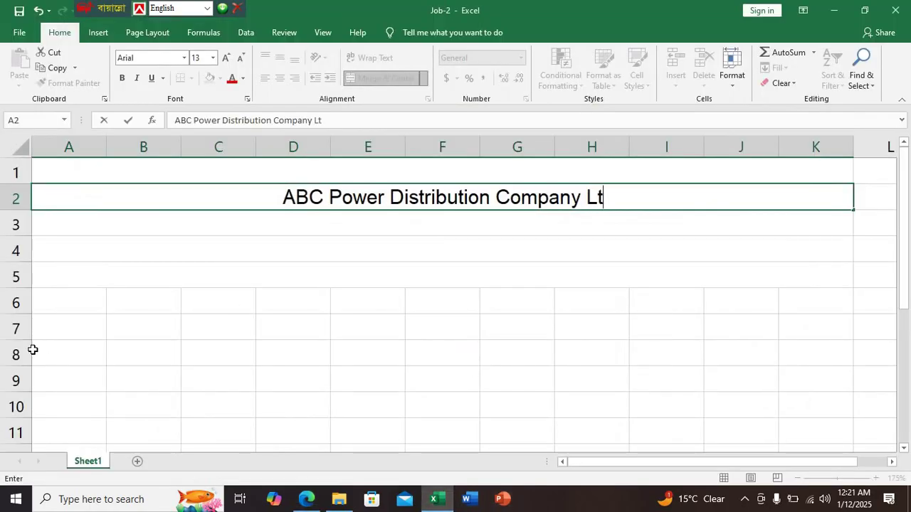
type("d.")
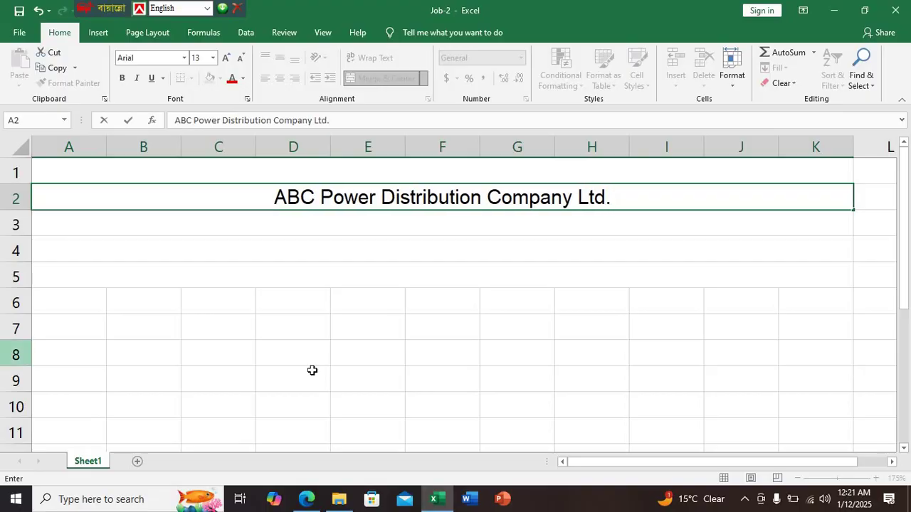
key("Return")
left_click(624, 201)
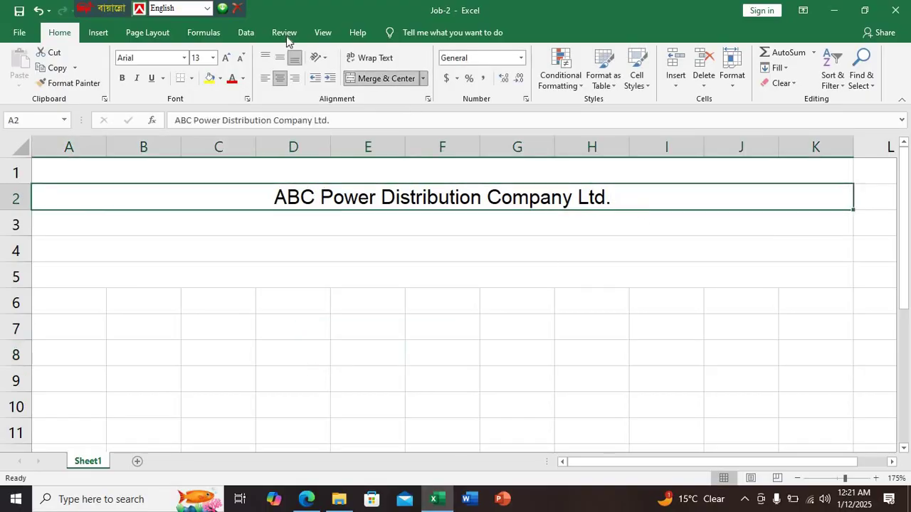
Make the A2 company title bold at font size 15, then check the PDF for the address line
left_click(123, 78)
left_click(385, 318)
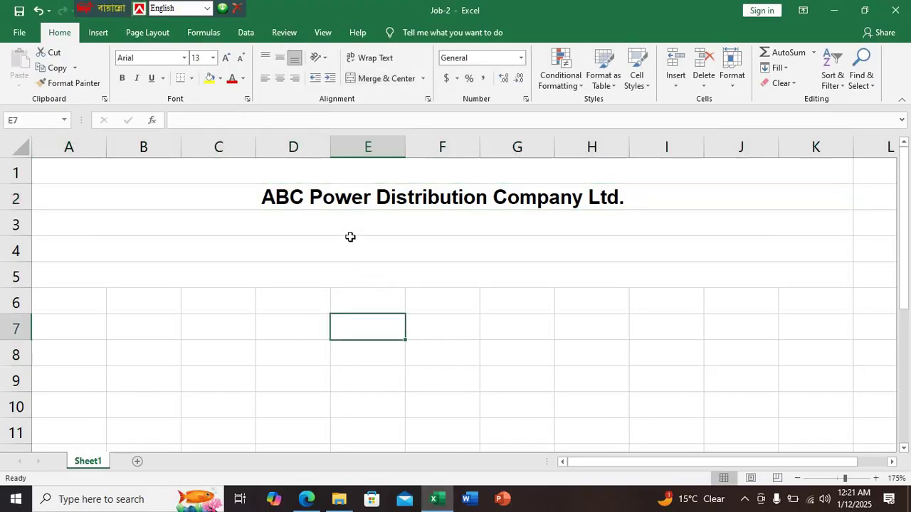
left_click(346, 218)
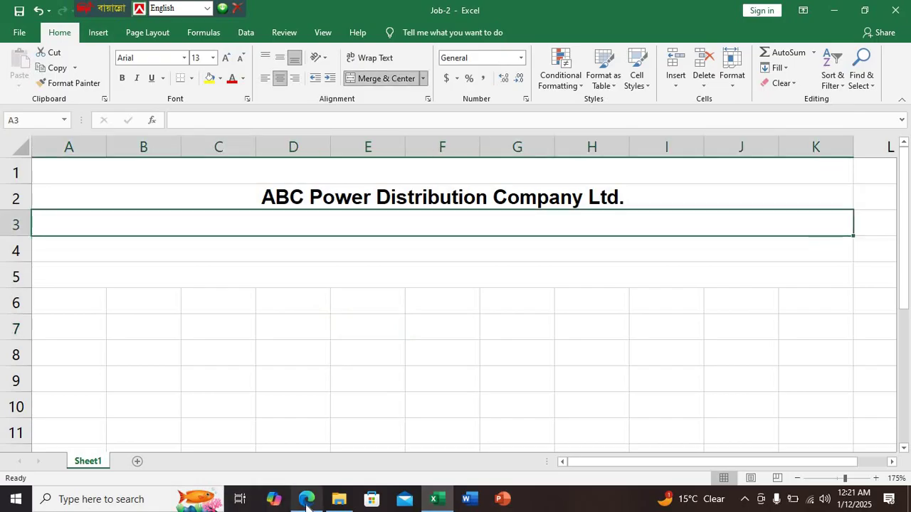
left_click(413, 203)
left_click(199, 58)
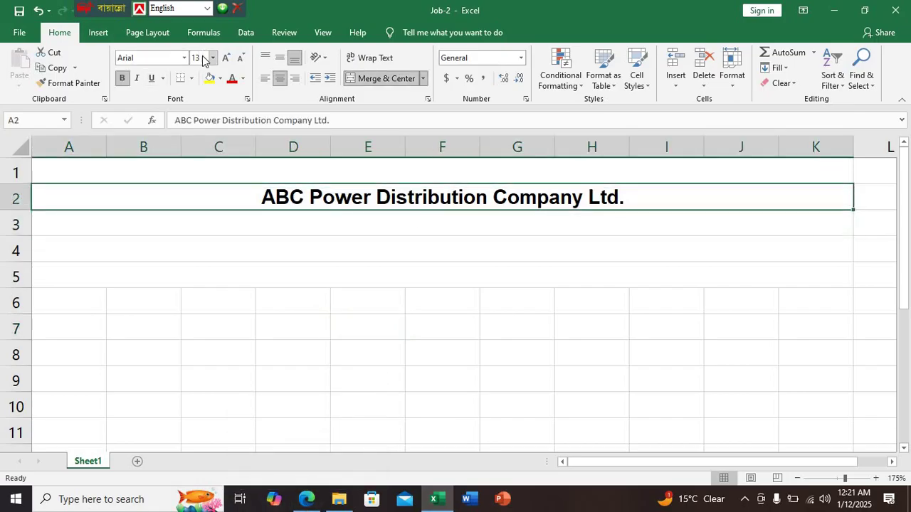
type("15")
key("Return")
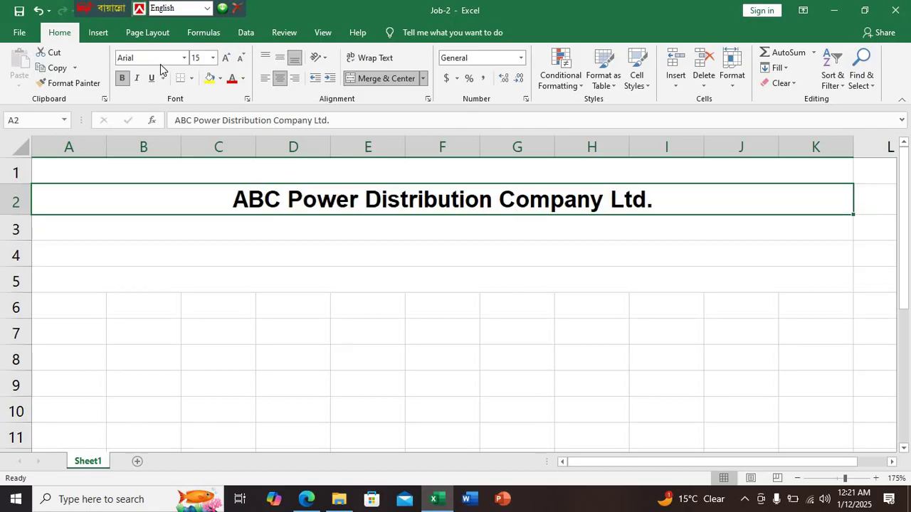
left_click(308, 227)
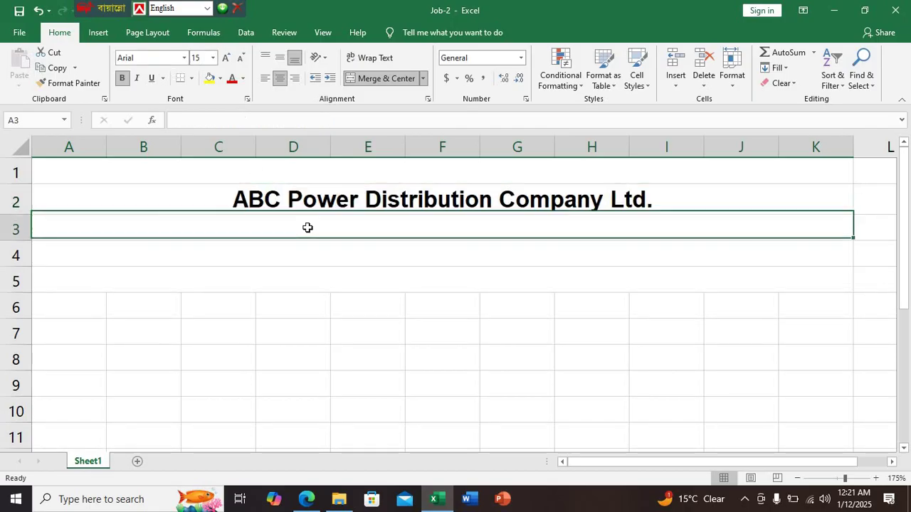
left_click(306, 498)
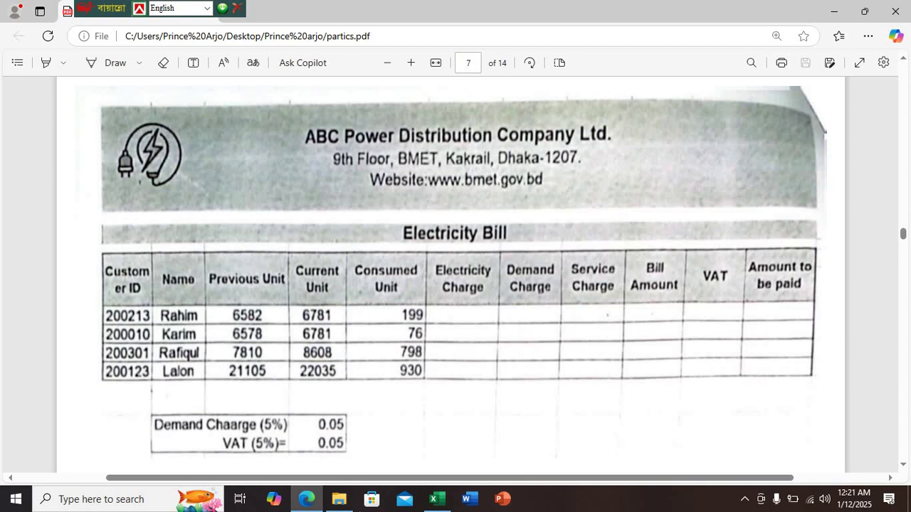
Enter the company's floor, street and Dhaka postal address in merged row 3, verifying it against the reference bill
left_click(436, 499)
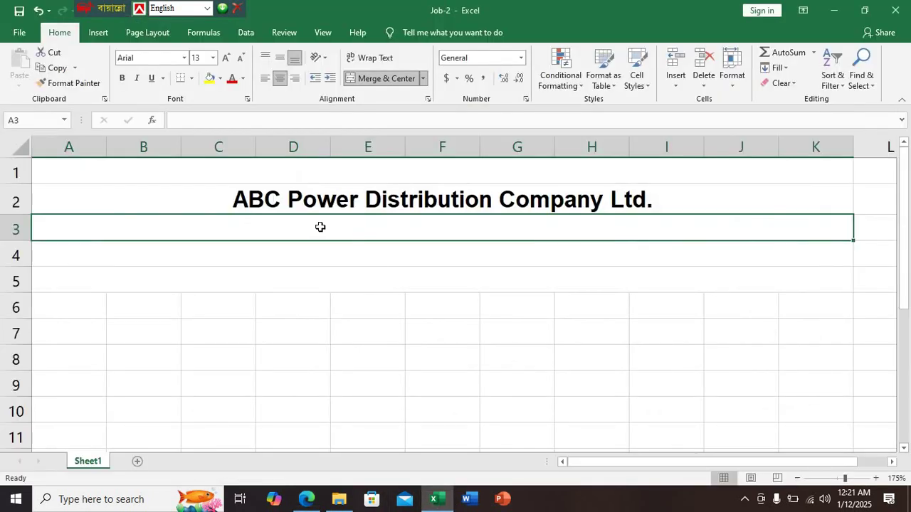
type("9")
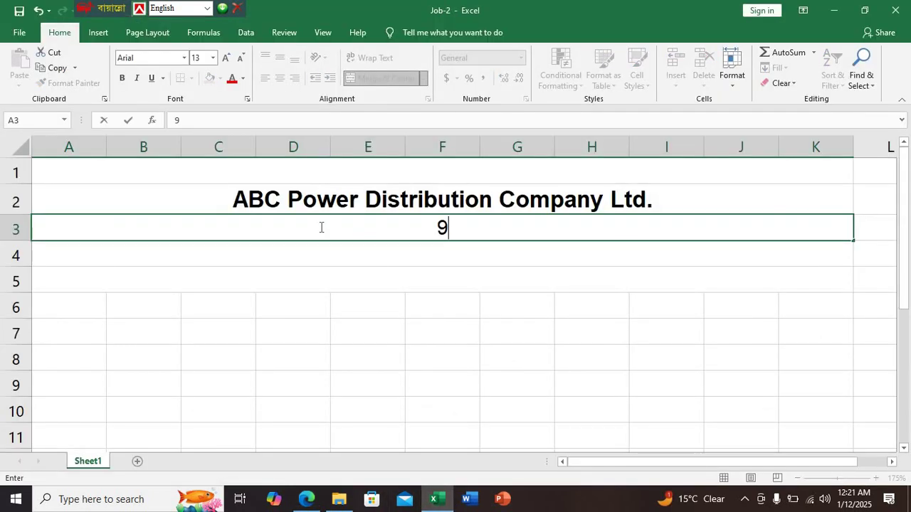
type("th ")
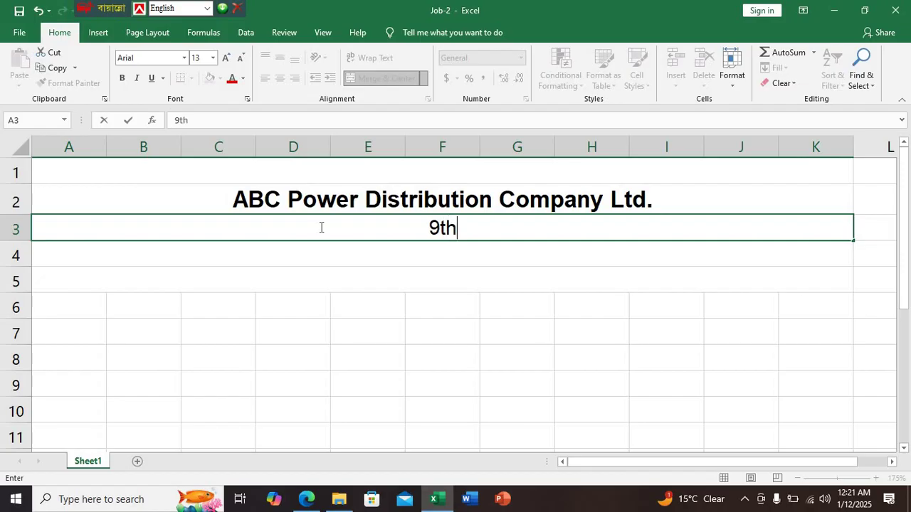
type("F")
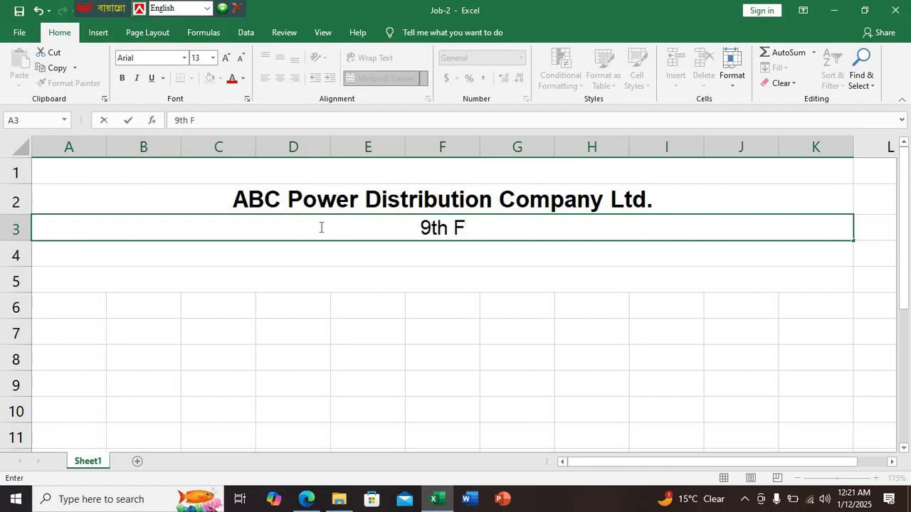
type("loor")
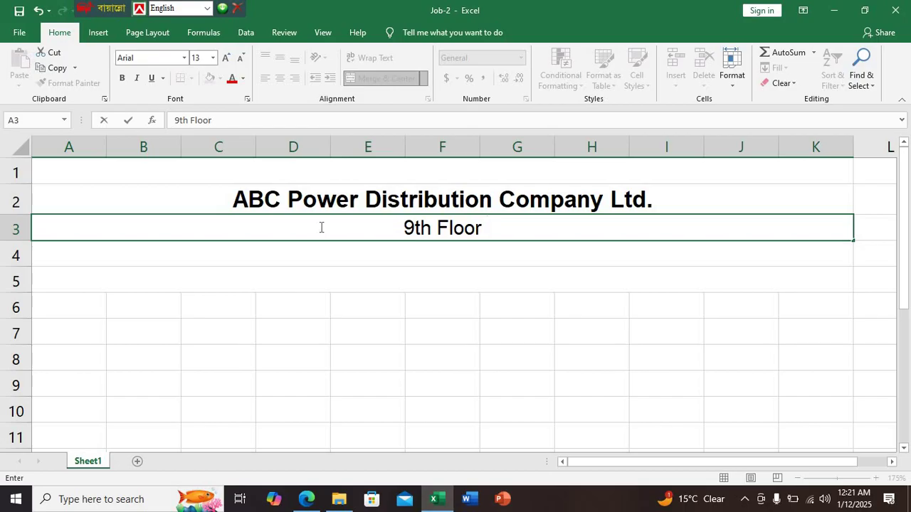
type(", ")
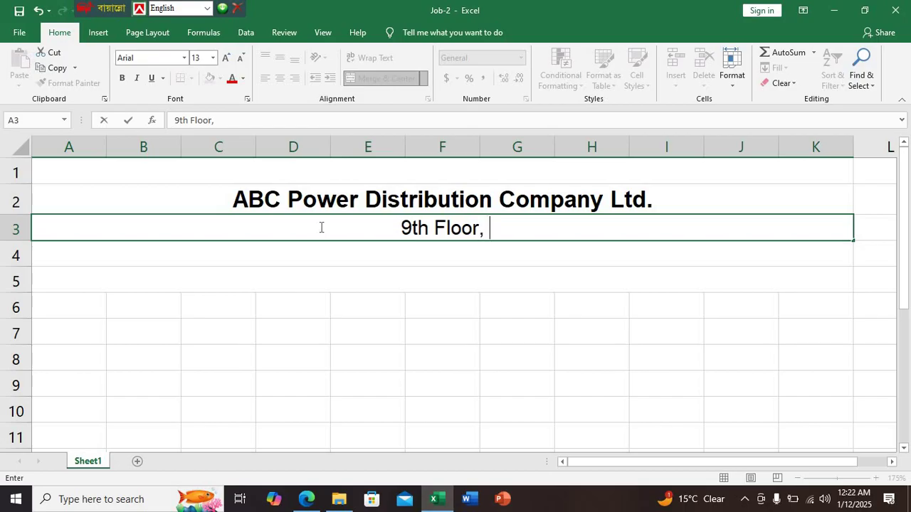
type("BMET")
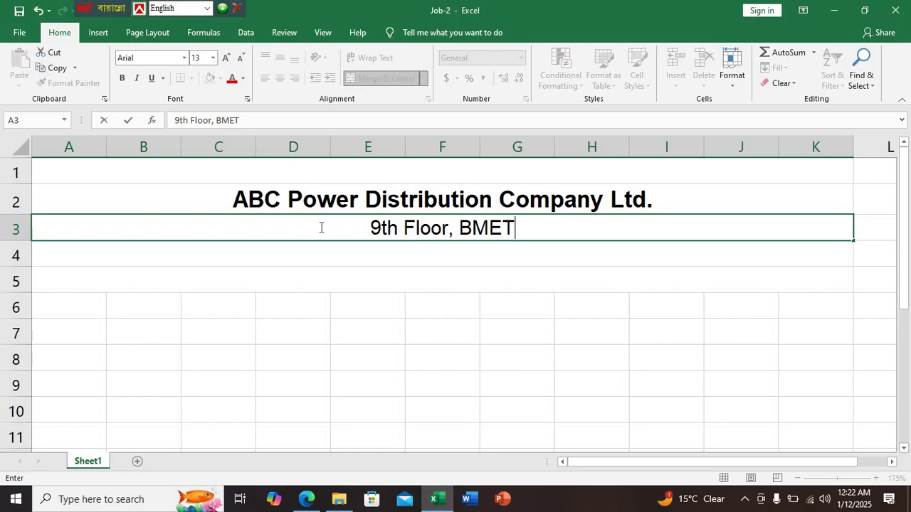
type(", K")
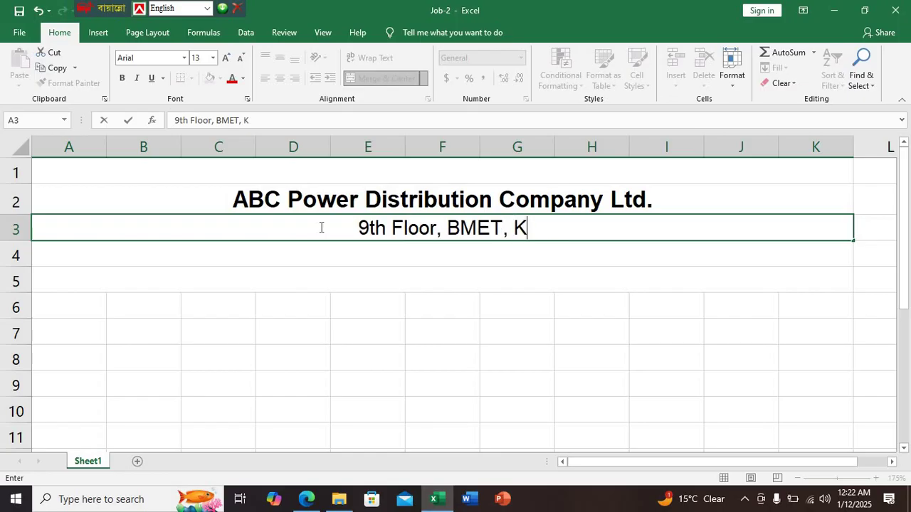
type("a")
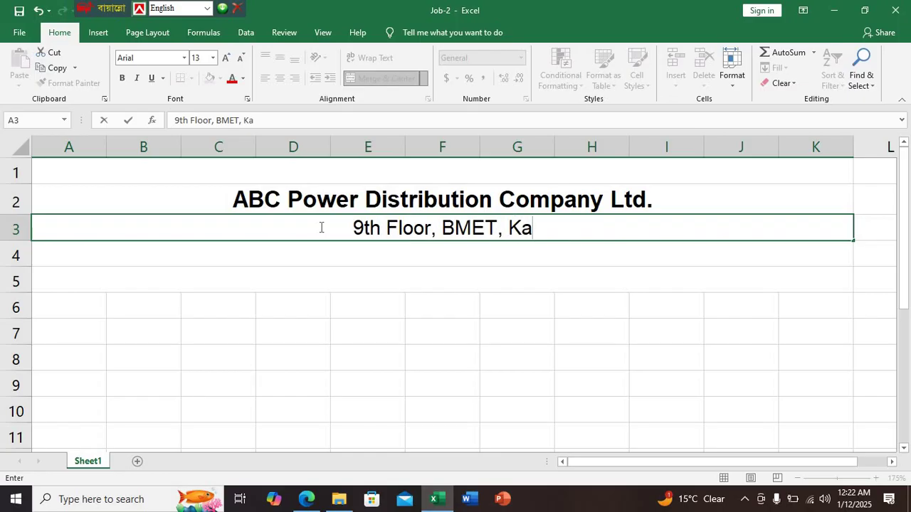
type("krail")
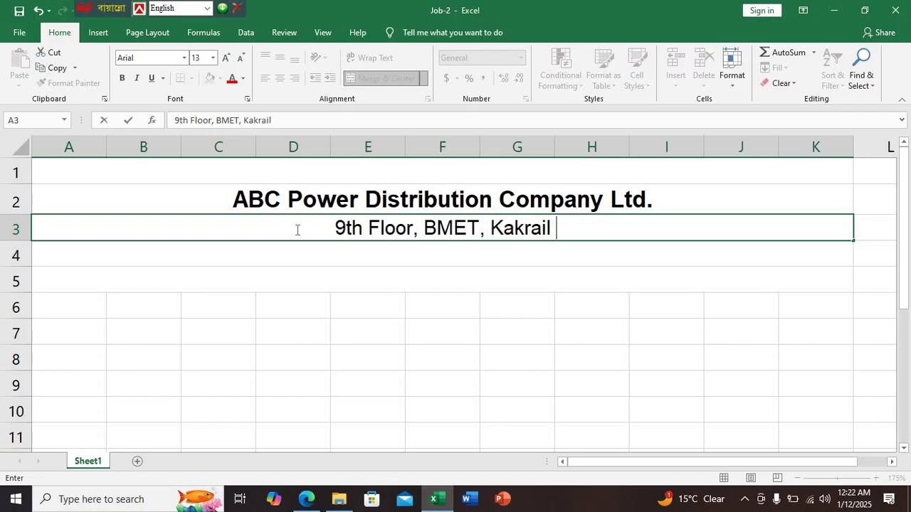
type(" , Dhaka")
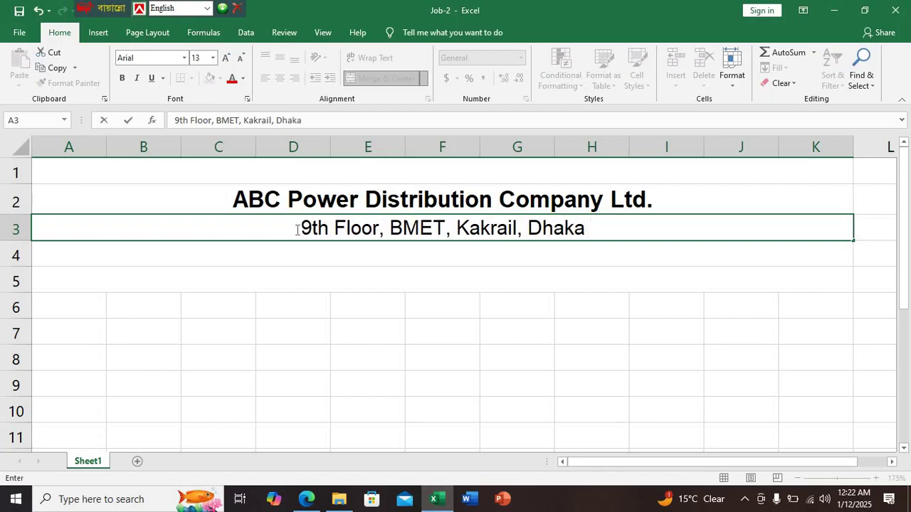
type("-12")
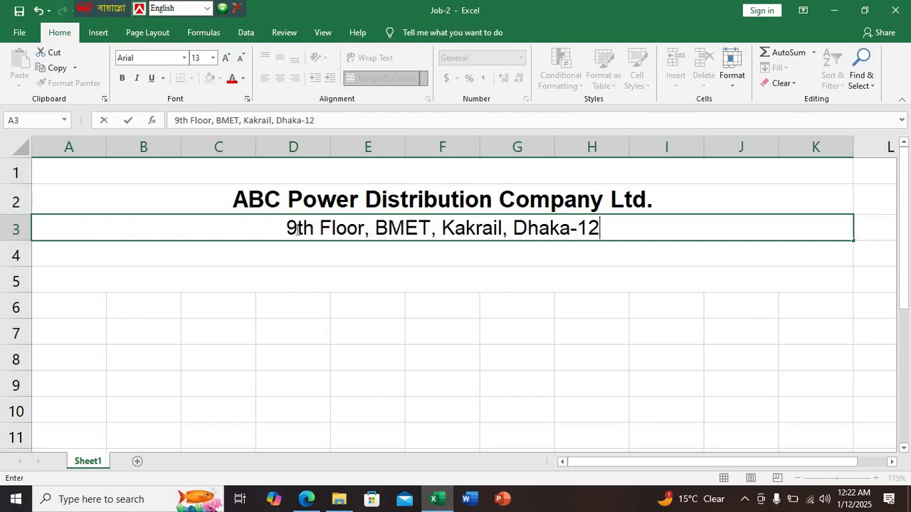
type("07")
left_click(305, 498)
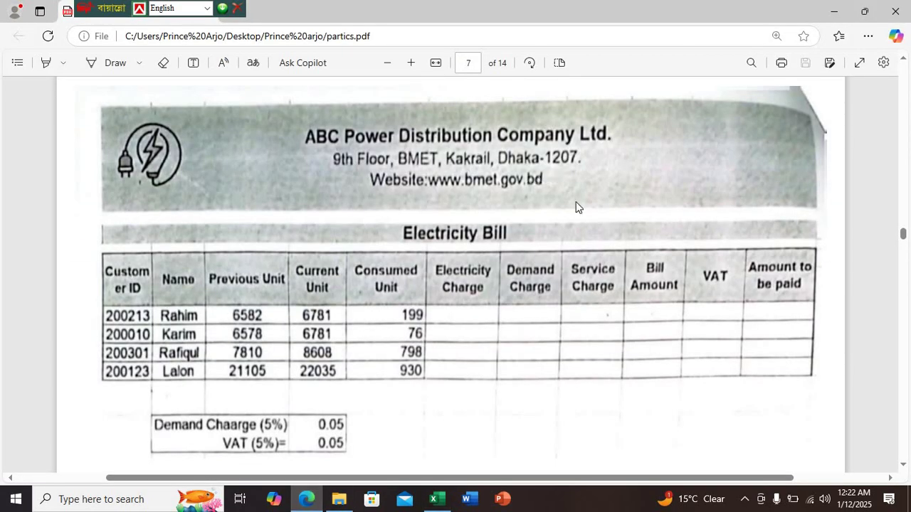
left_click(443, 503)
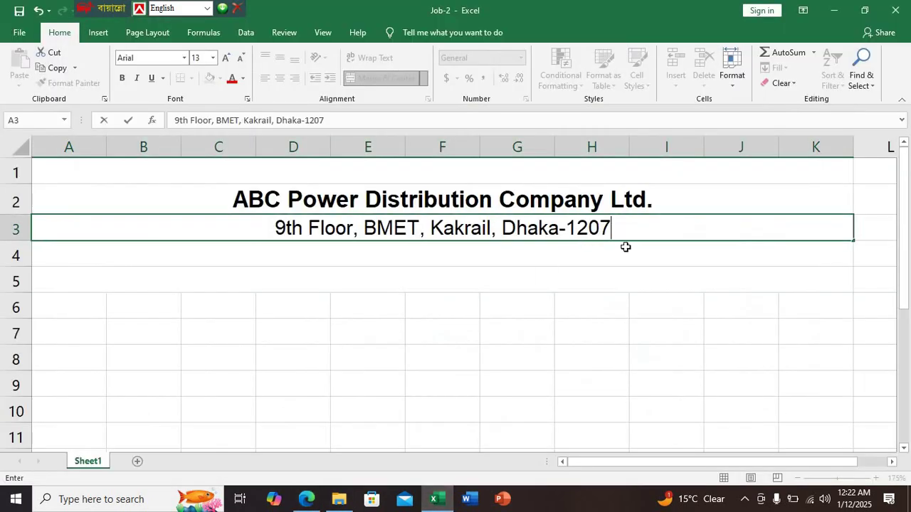
left_click(306, 499)
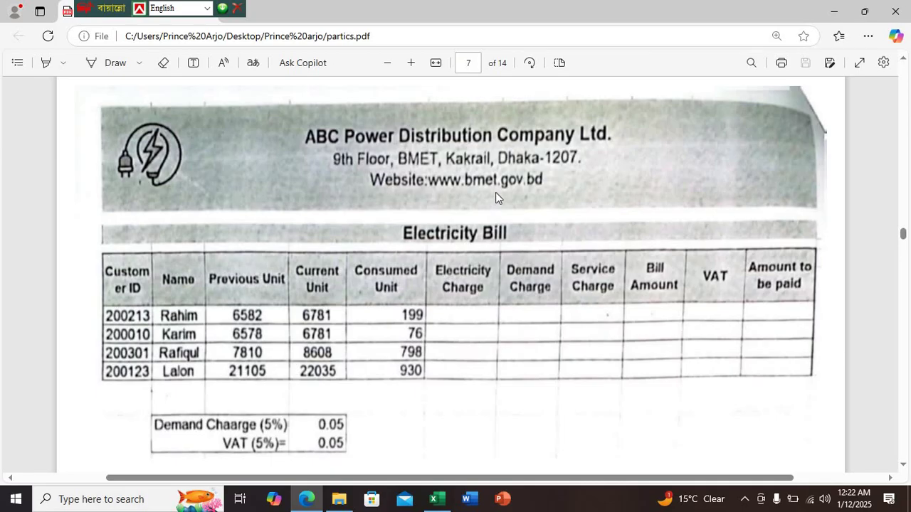
left_click(437, 498)
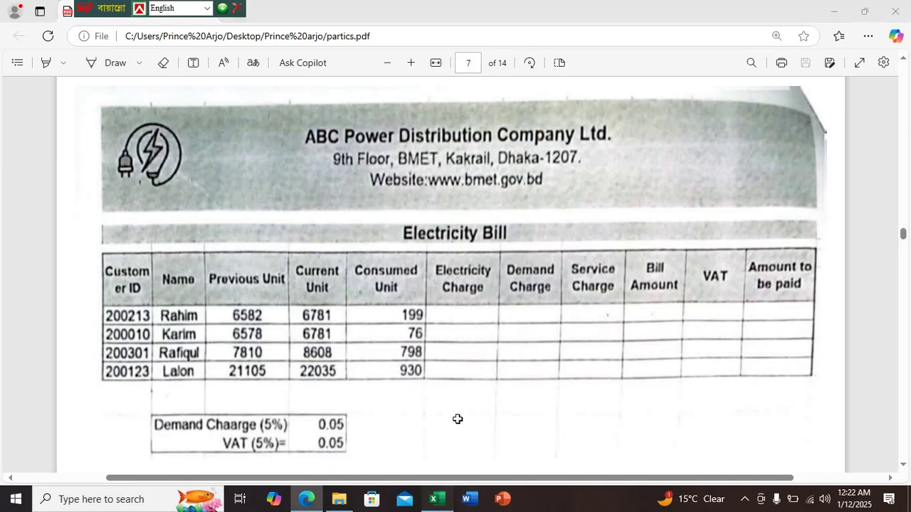
left_click(277, 259)
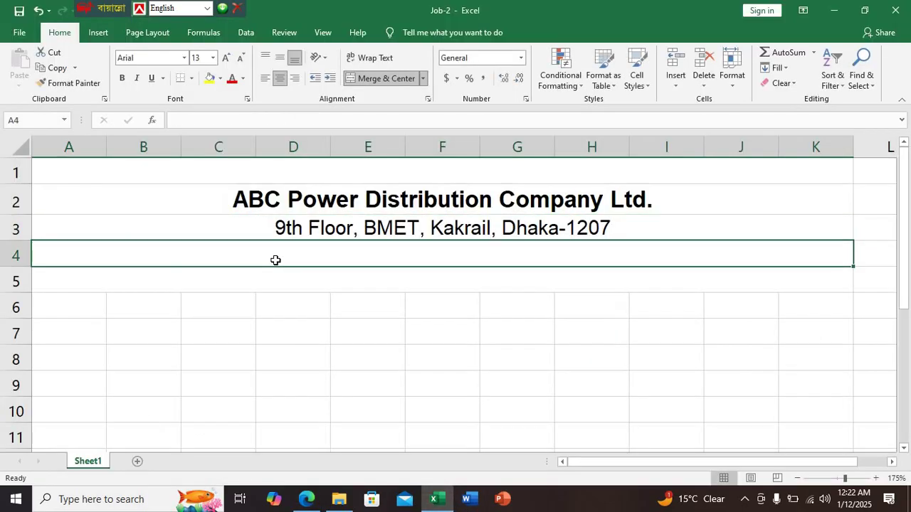
double_click(277, 260)
type("www")
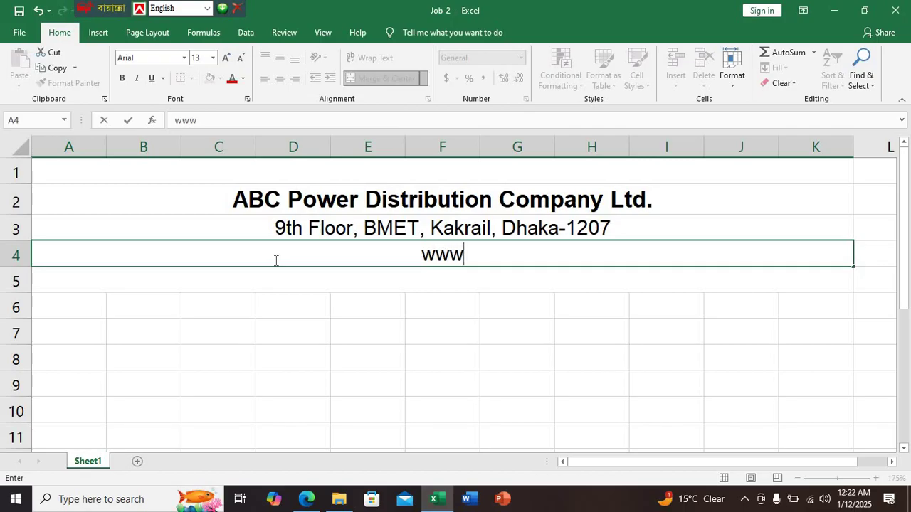
type(".")
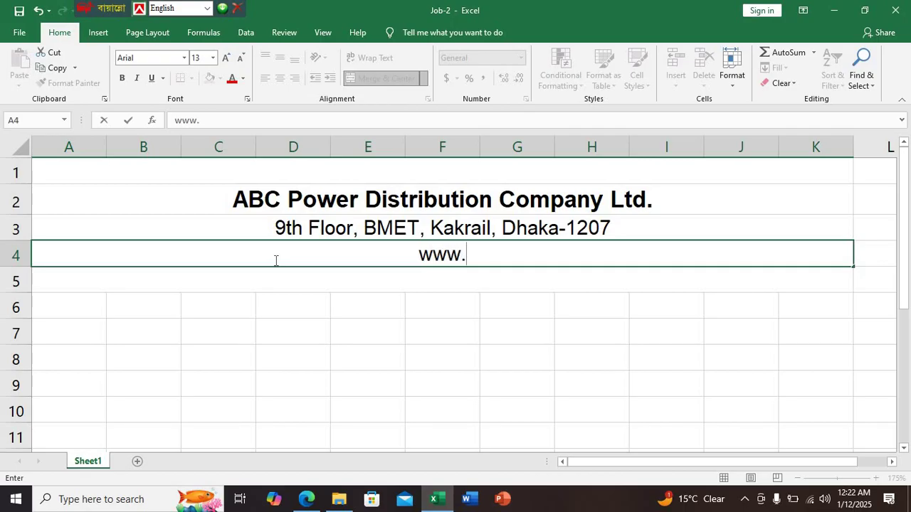
key("ctrl+Return")
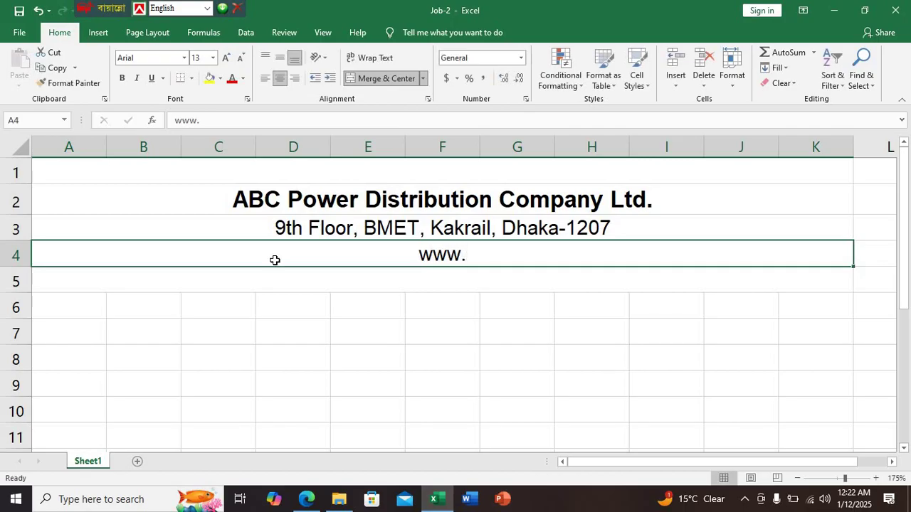
left_click(306, 499)
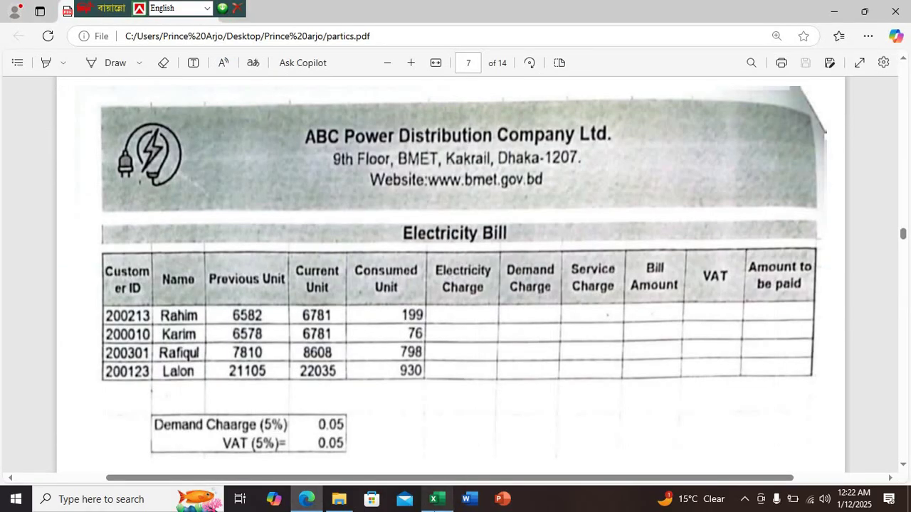
left_click(437, 499)
double_click(417, 255)
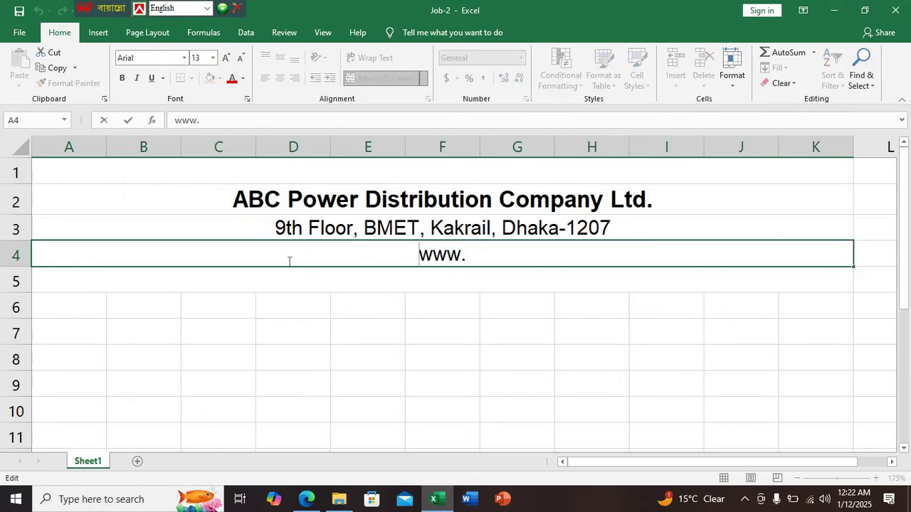
type("Websi")
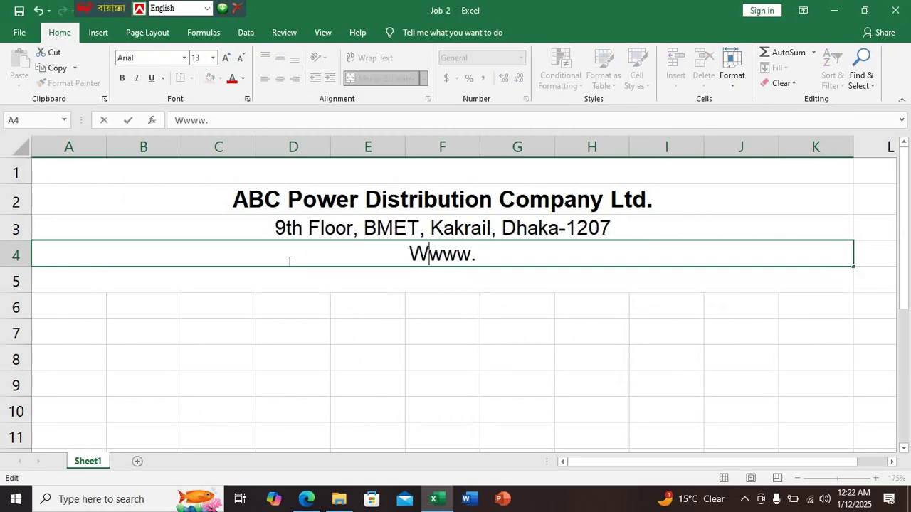
type("te:")
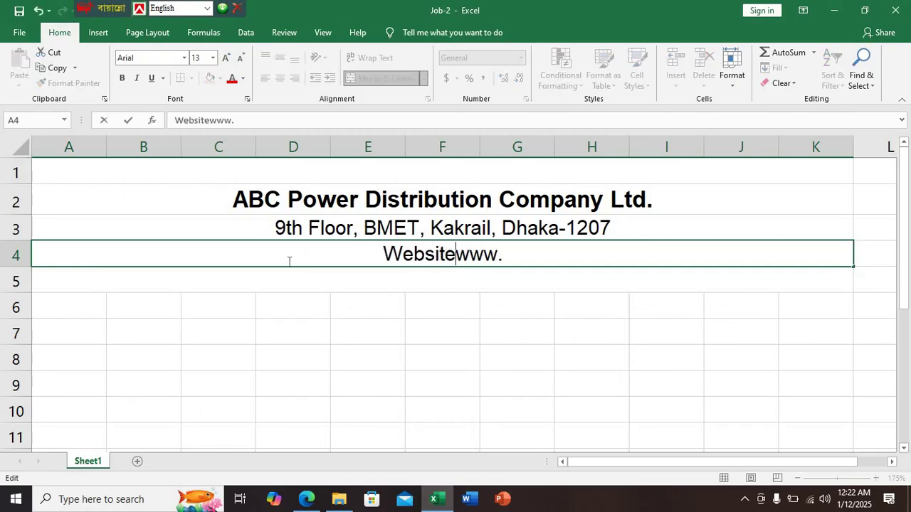
type(" www.")
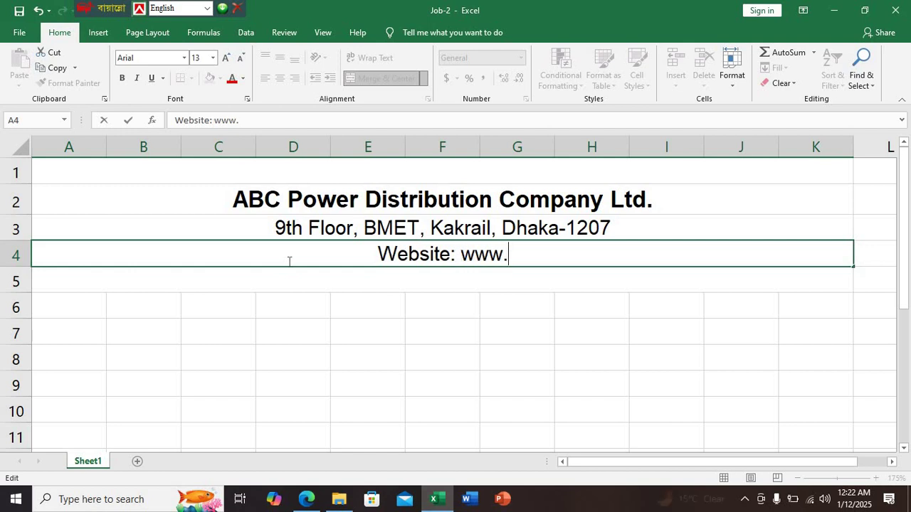
type("bme")
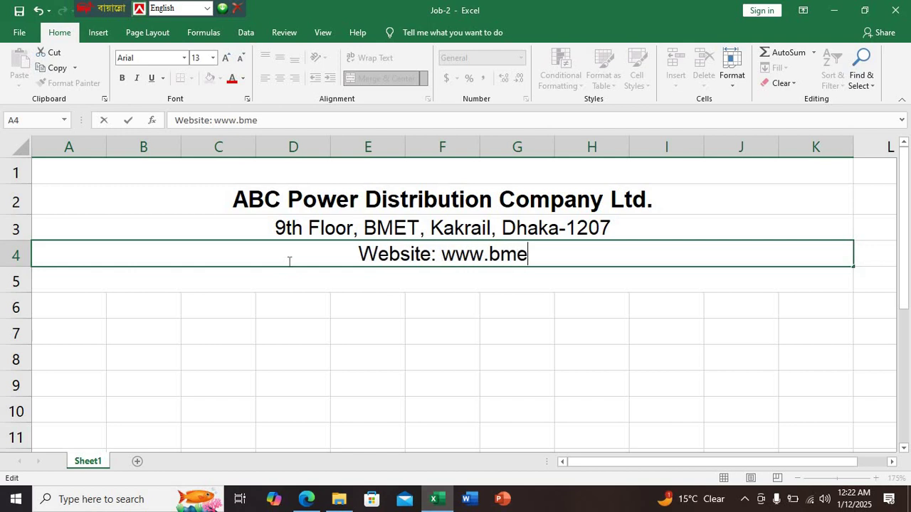
type("t.gov.")
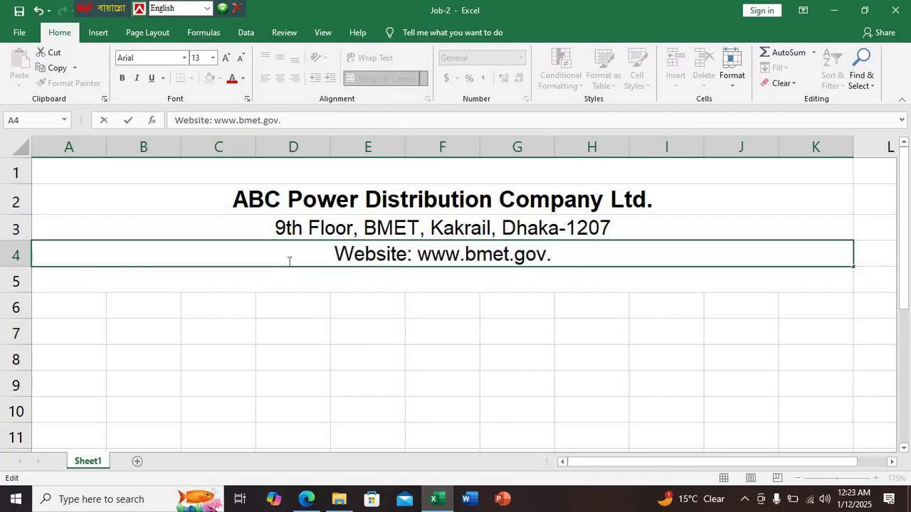
type("bf")
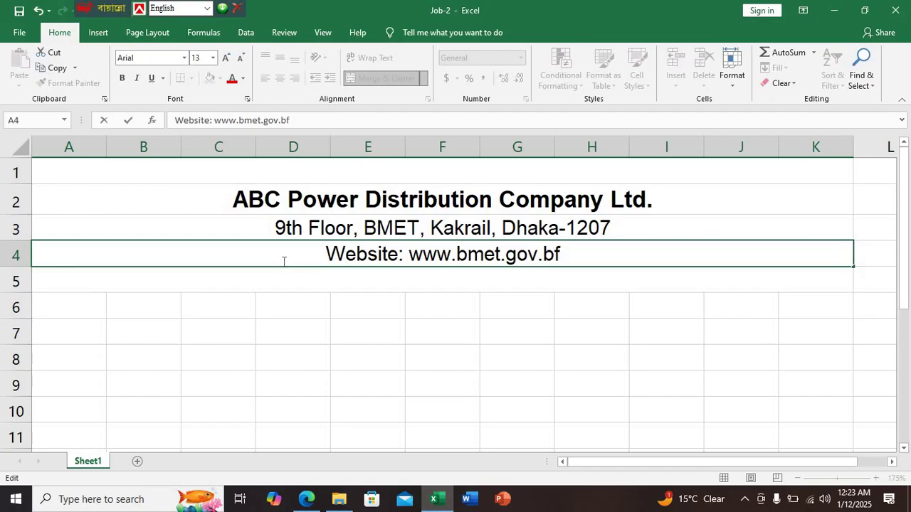
key("BackSpace")
type("d")
left_click(378, 306)
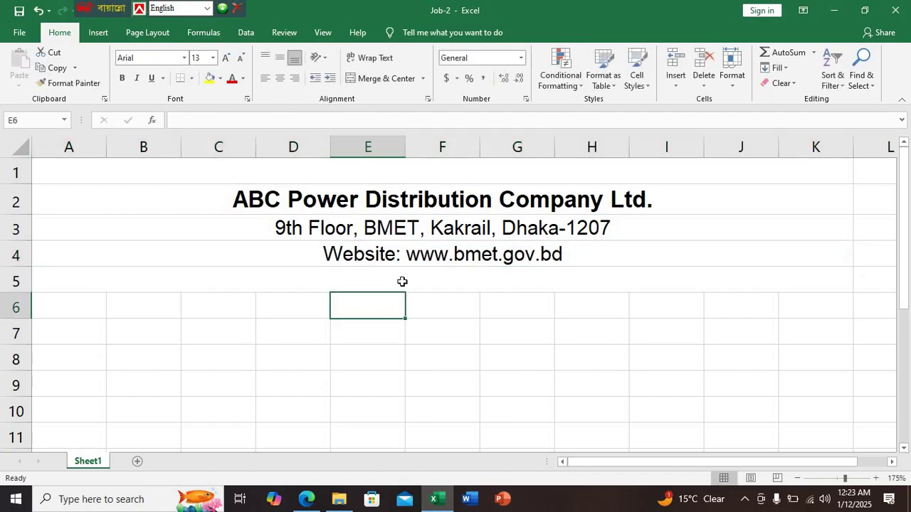
key("alt+Tab")
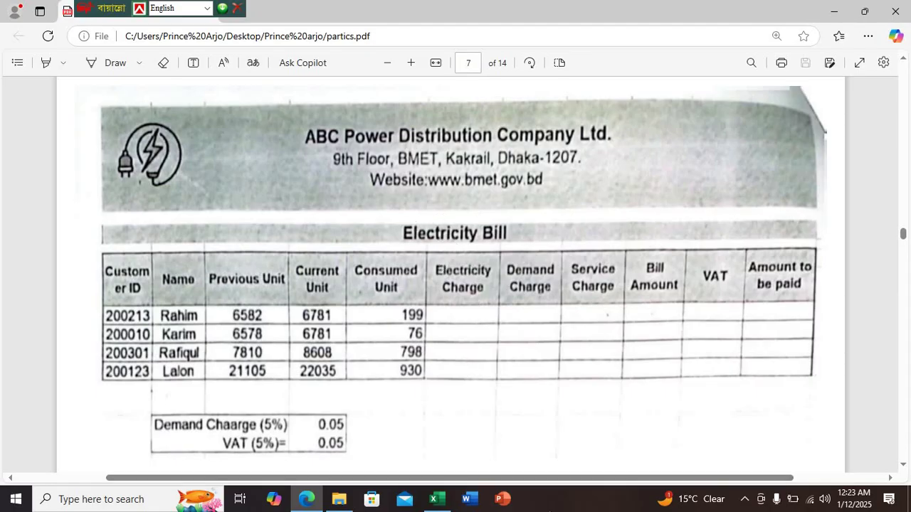
Merge row 6 across columns A to K
left_click(436, 499)
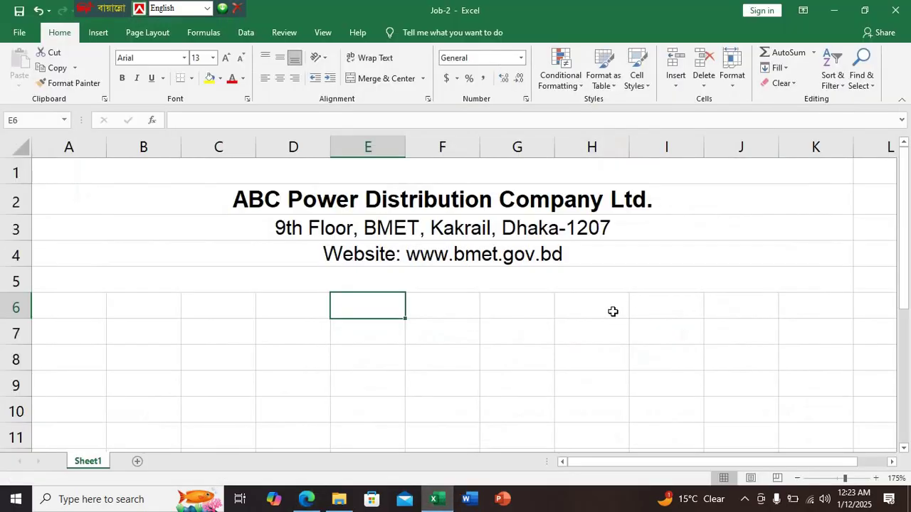
left_click(601, 278)
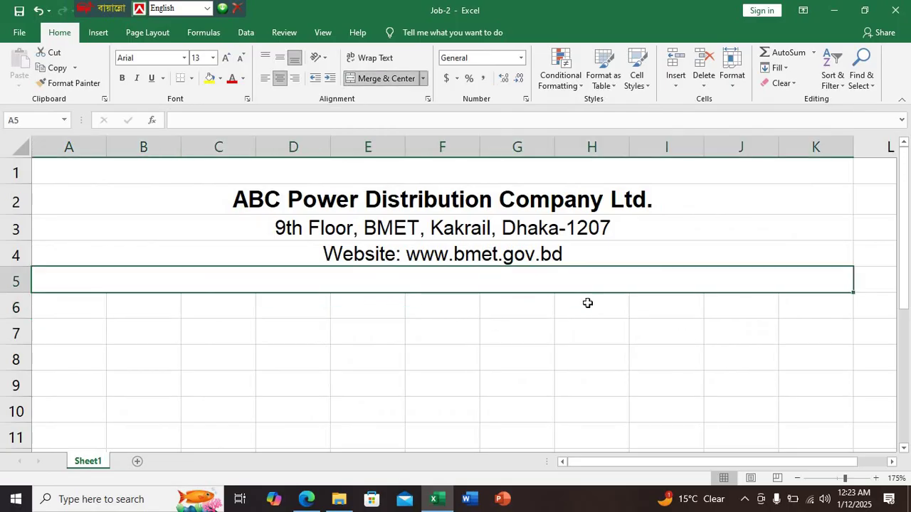
left_click(588, 304)
left_click_drag(817, 305, 94, 307)
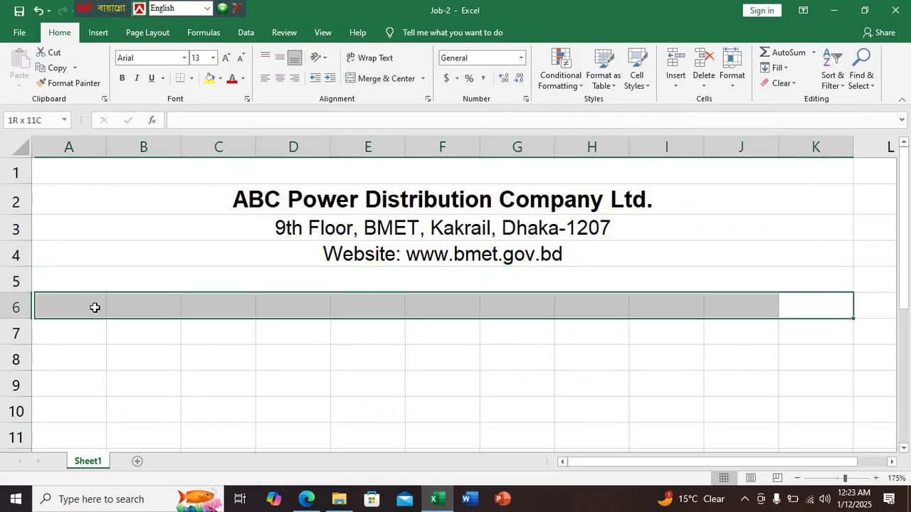
left_click(374, 80)
Merge A7:K7 into one centred cell and type the title 'Electricity Bill'
left_click_drag(825, 328, 747, 331)
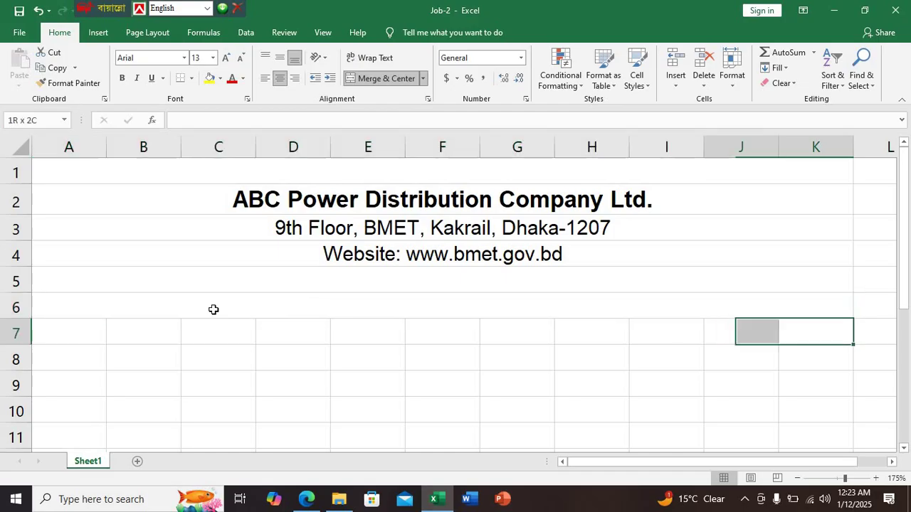
left_click_drag(213, 309, 39, 329)
left_click(377, 79)
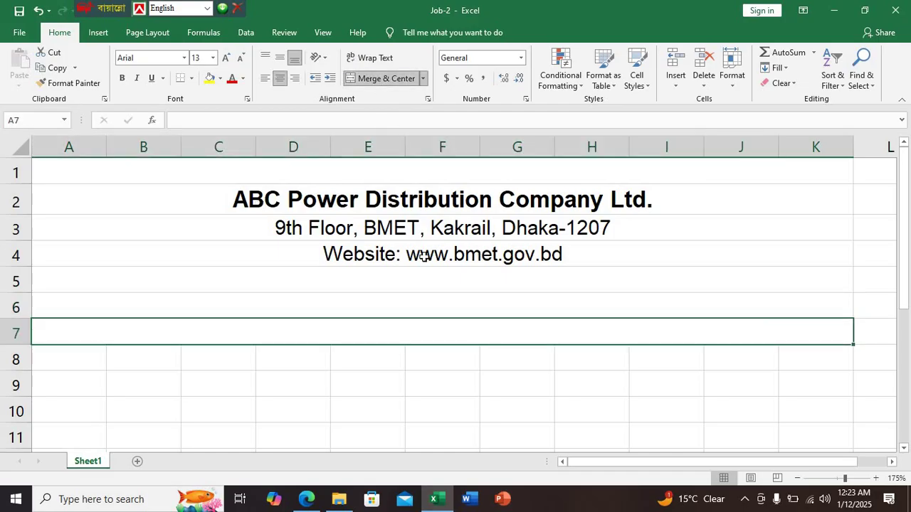
type("El")
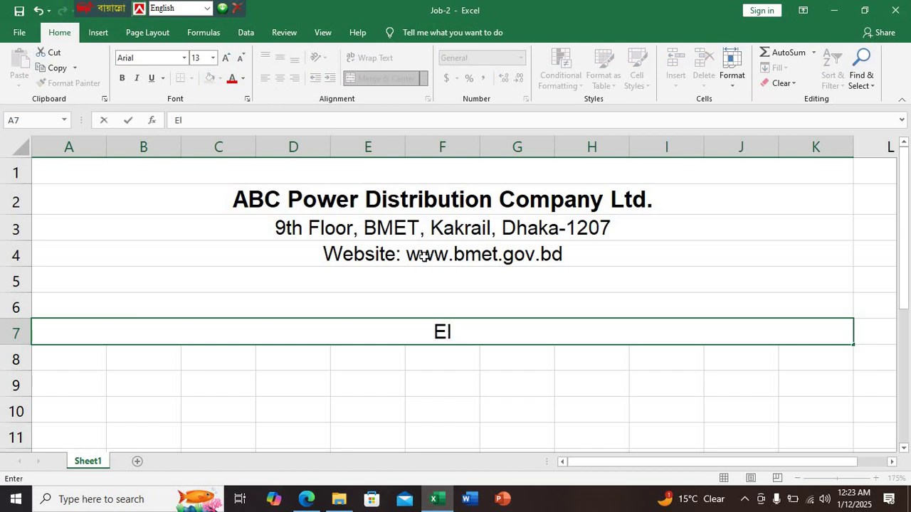
type("ec")
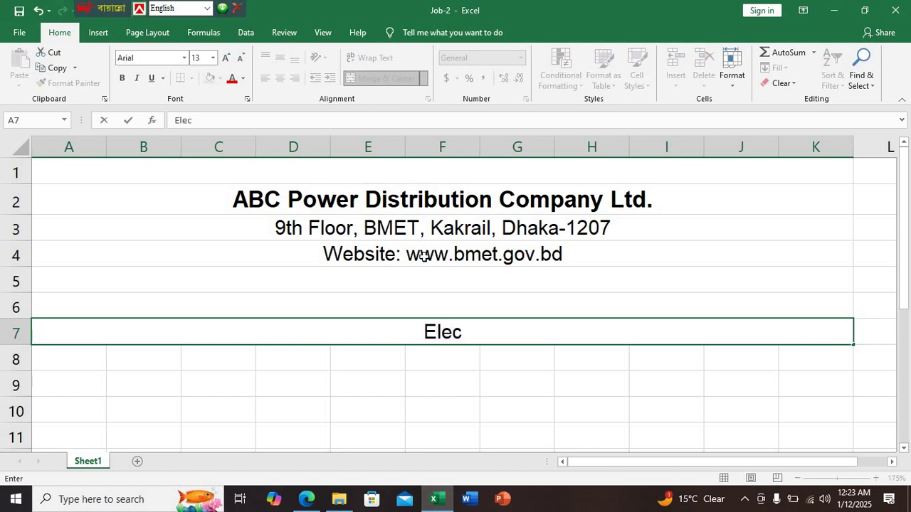
type("tricity ")
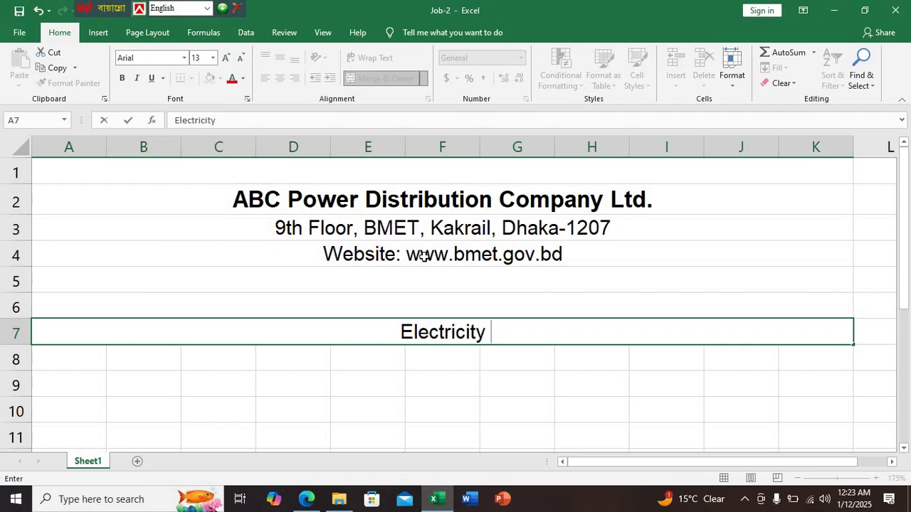
type("Bill")
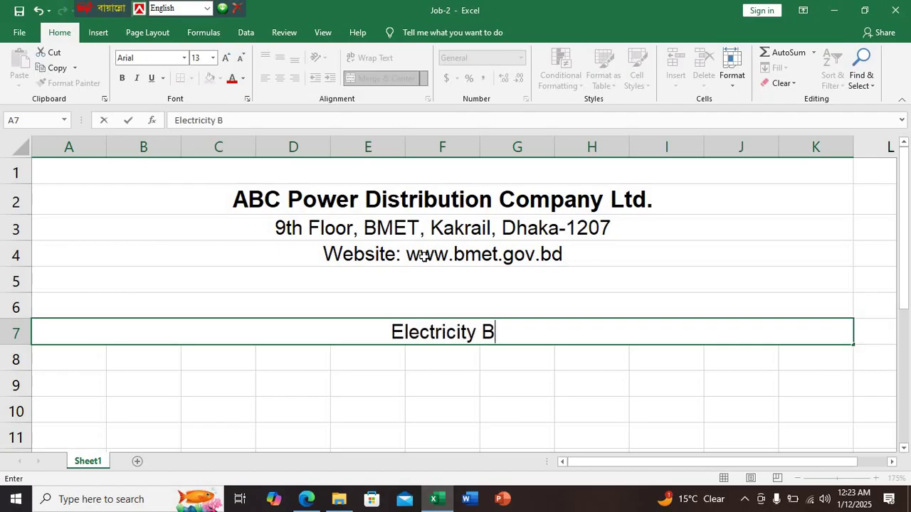
left_click(490, 405)
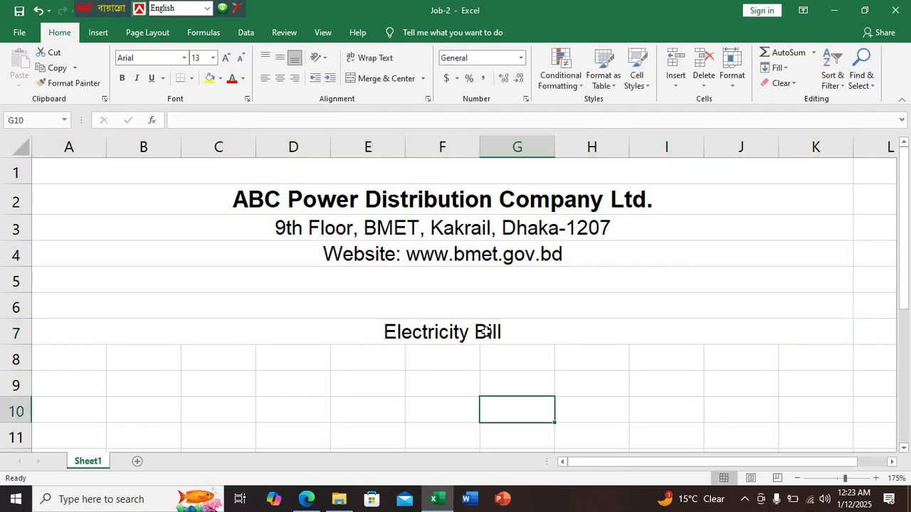
Format the Electricity Bill title as bold at font size 15
left_click(485, 331)
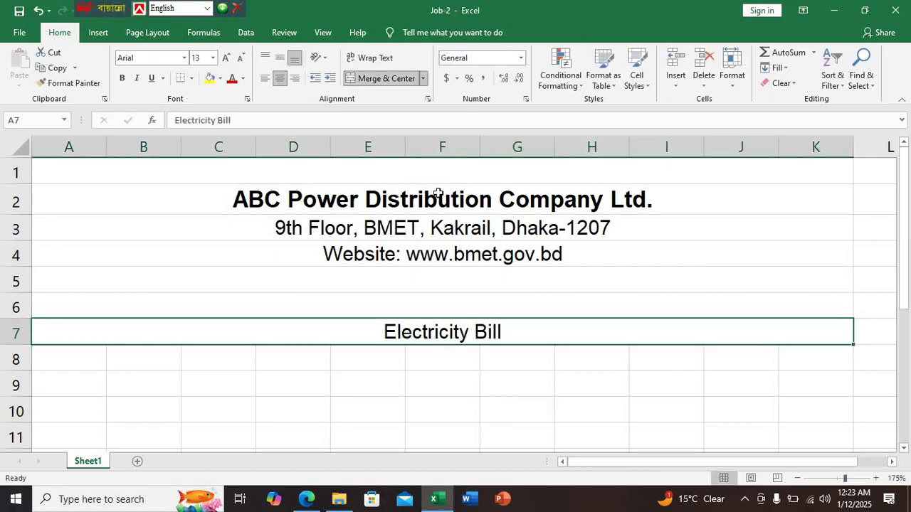
left_click(198, 59)
type("15")
key("Return")
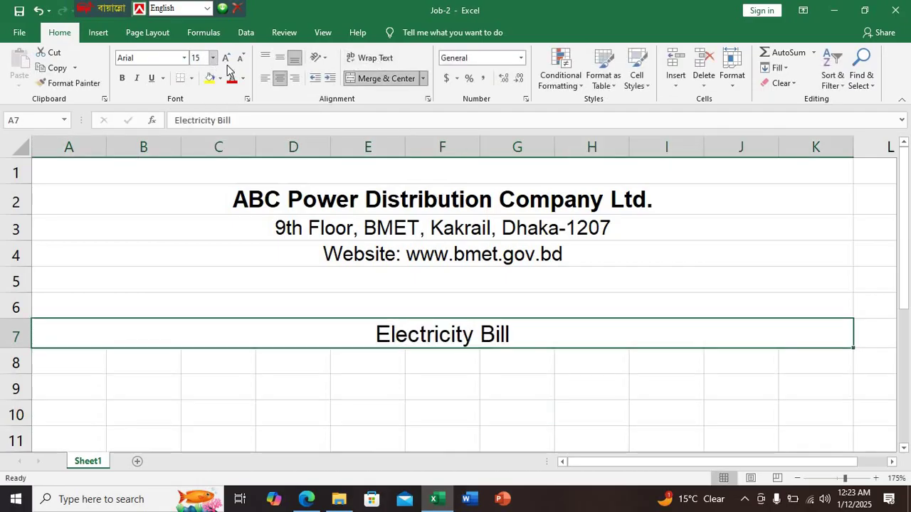
left_click(122, 77)
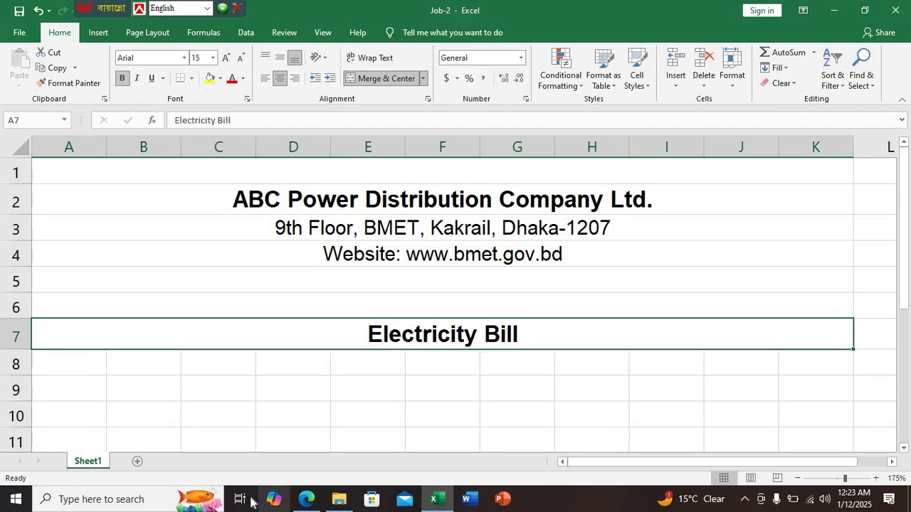
left_click(306, 498)
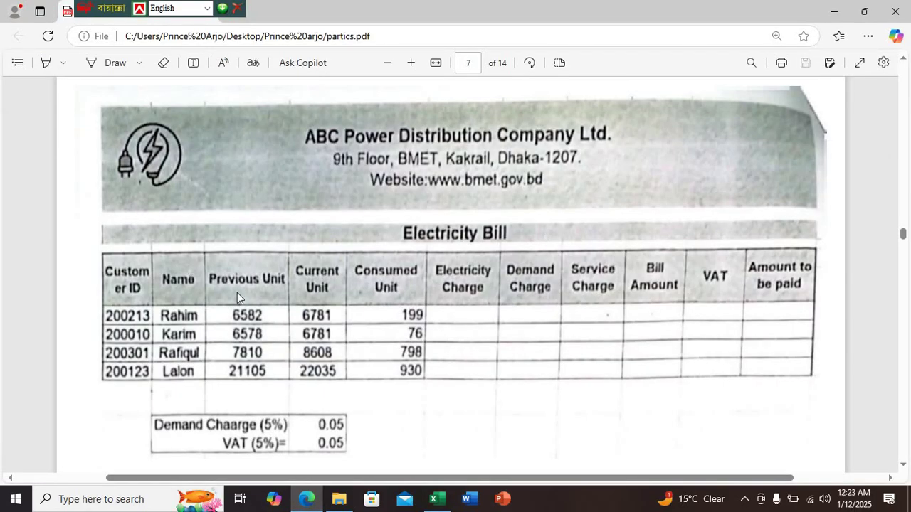
Merge A8:K8 into one cell and make row 8 much shorter
left_click(436, 498)
left_click(324, 361)
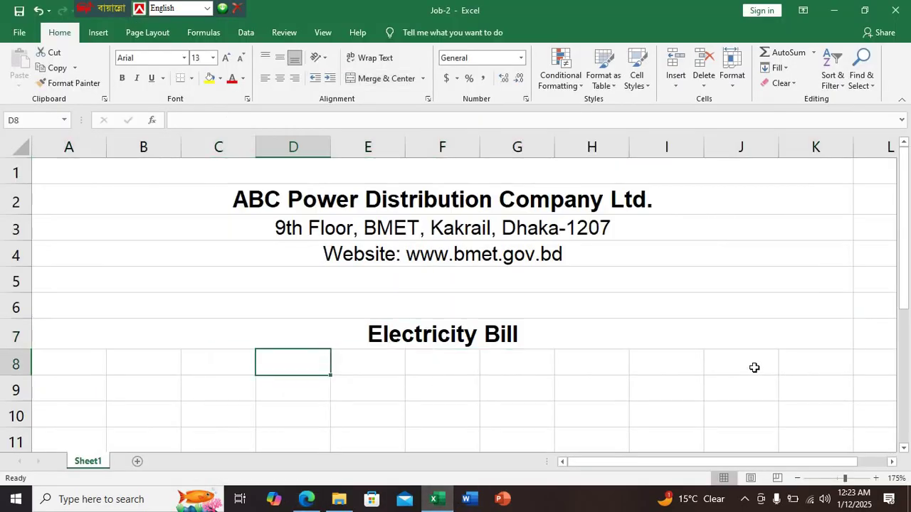
left_click_drag(797, 364, 21, 363)
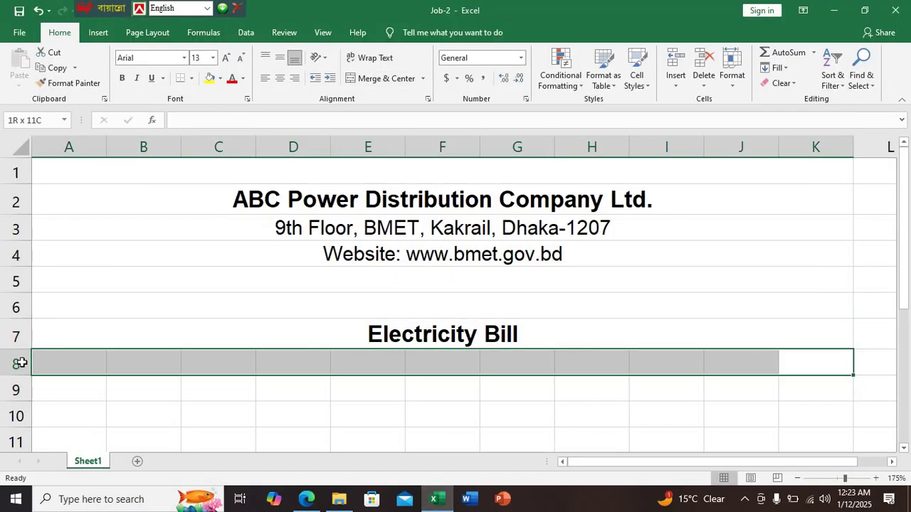
left_click(379, 79)
left_click_drag(16, 366, 10, 361)
left_click(281, 399)
scroll(322, 366, "down", 1)
scroll(322, 367, "down", 1)
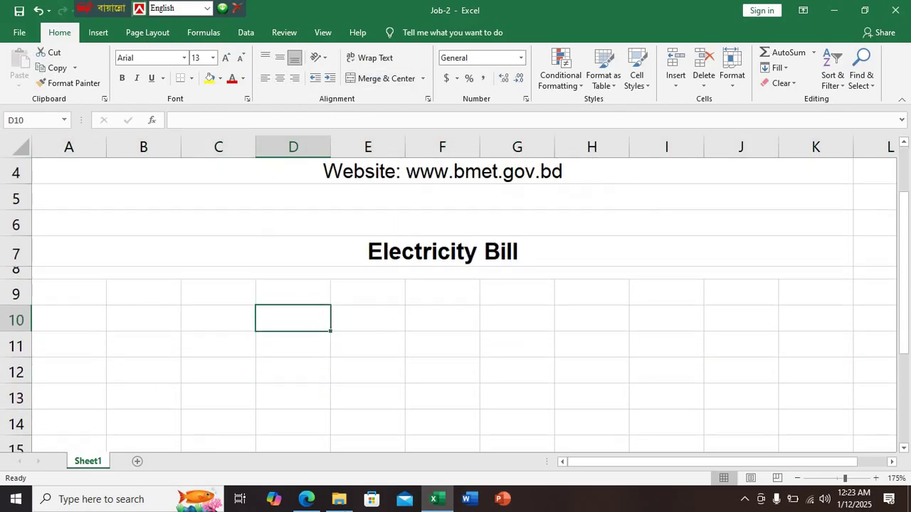
left_click(306, 499)
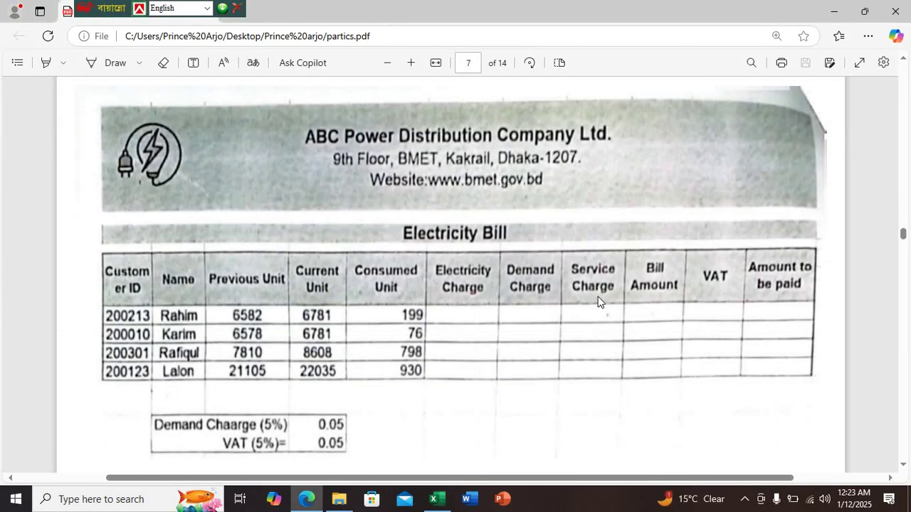
left_click(437, 499)
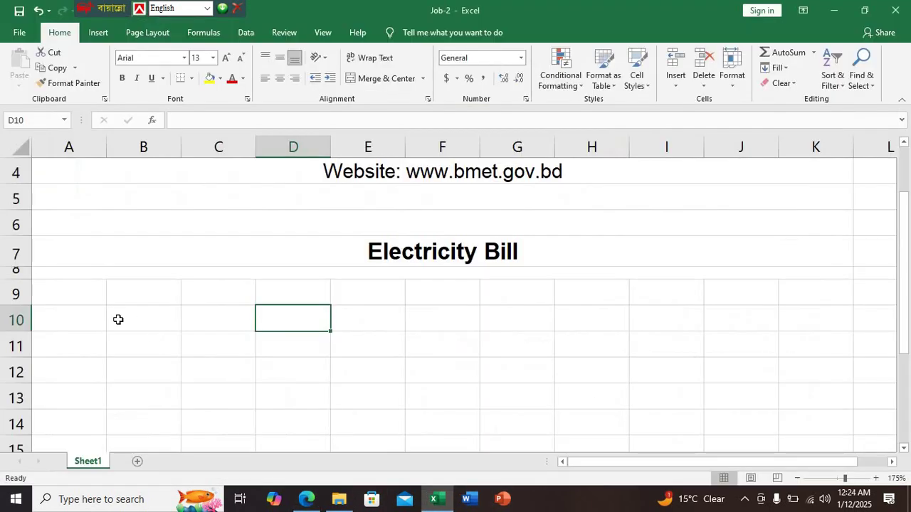
Enter the Customer header text in A9 as a wrapped entry
left_click(71, 297)
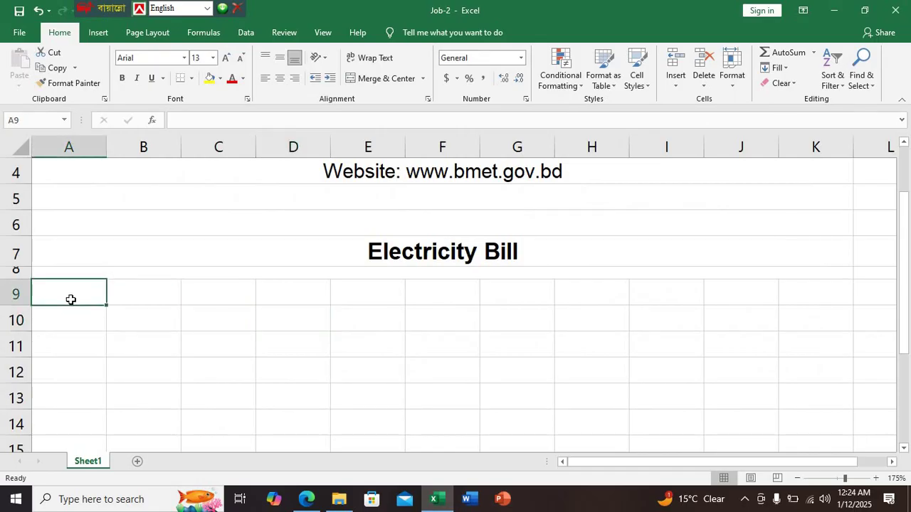
type("C")
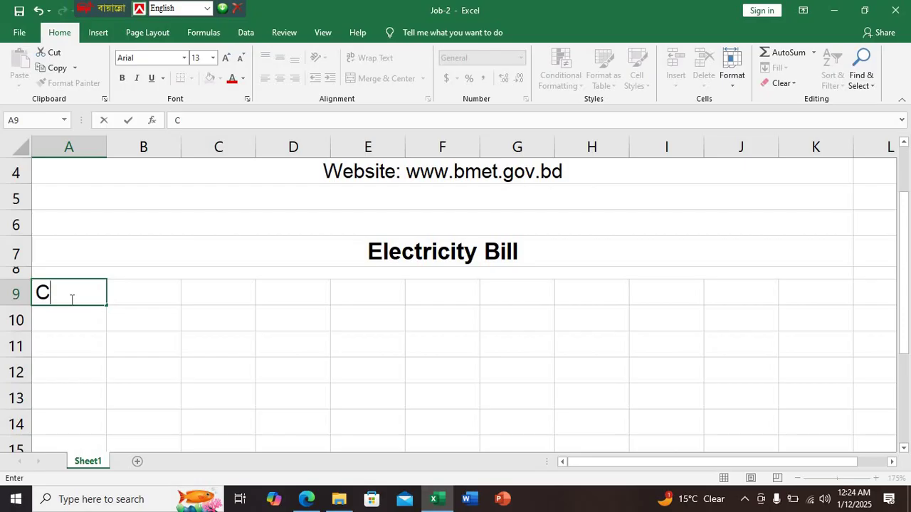
type("ustom")
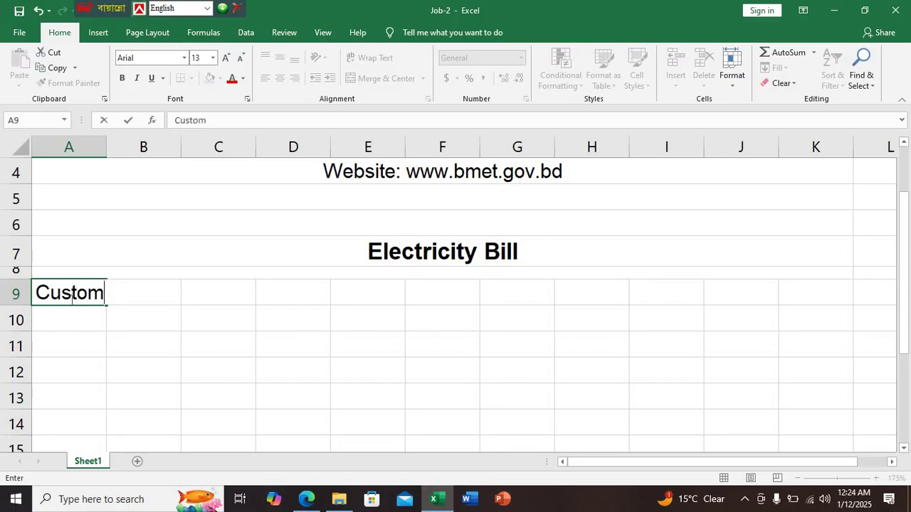
key("ctrl+Return")
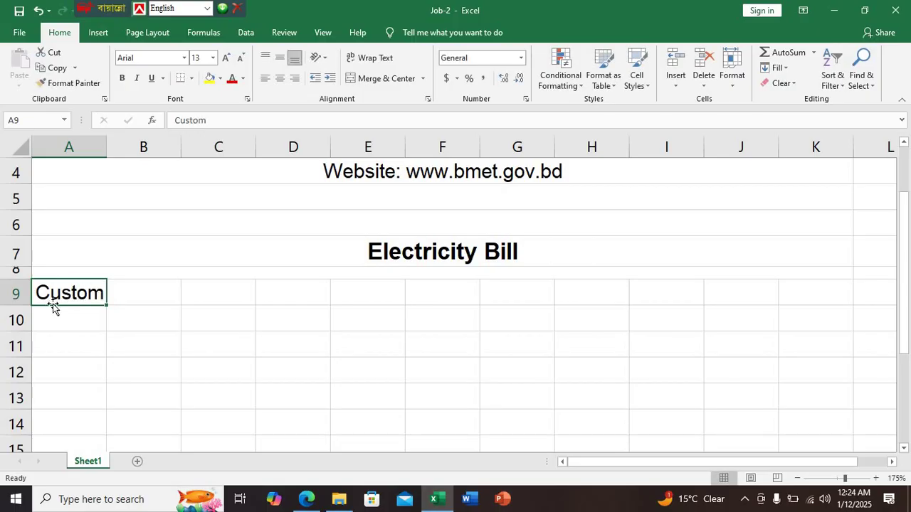
double_click(99, 286)
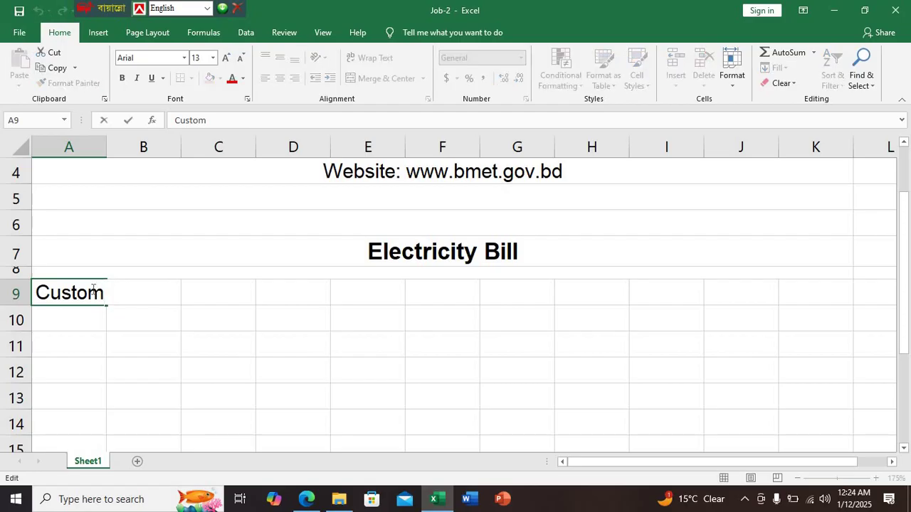
key("alt+Return")
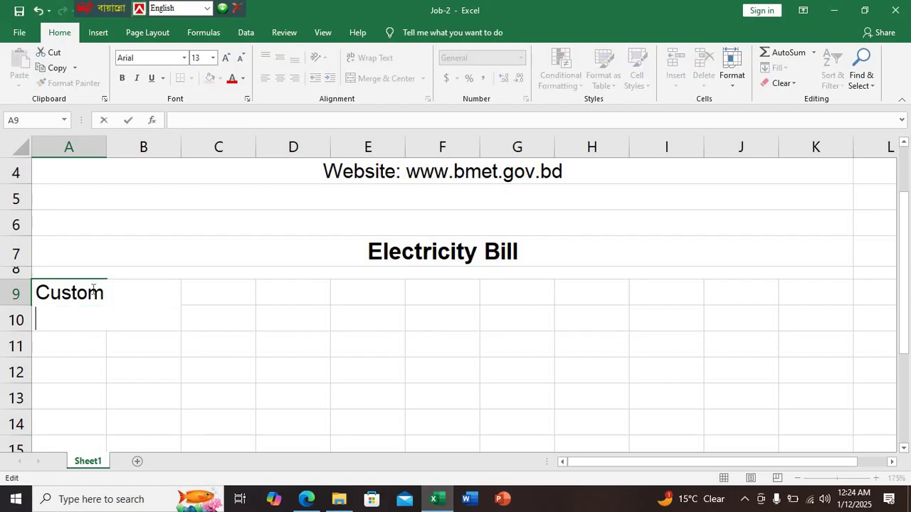
type("er")
key("BackSpace")
key("BackSpace")
key("BackSpace")
key("BackSpace")
key("BackSpace")
key("ctrl+Return")
Add 'Name' in B9 and 'Previous Unit' in C9, widening column C to fit
key("Right")
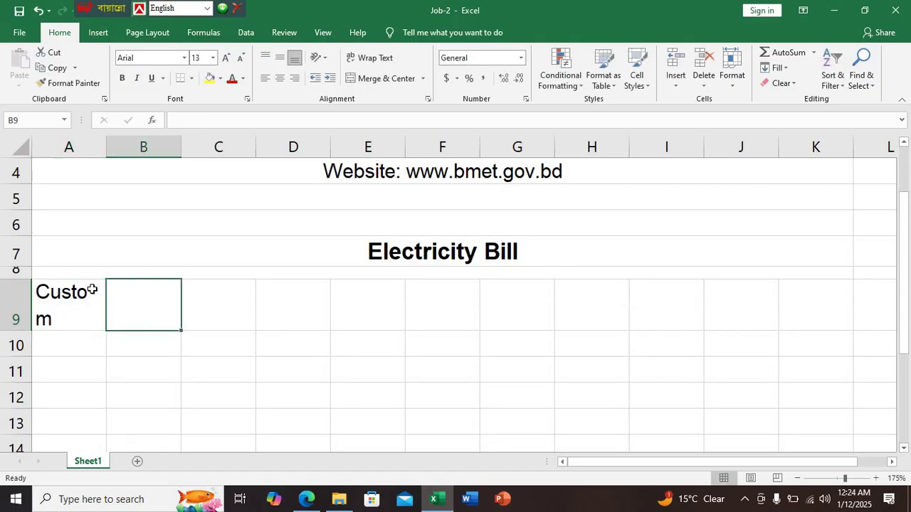
type("Name")
key("Right")
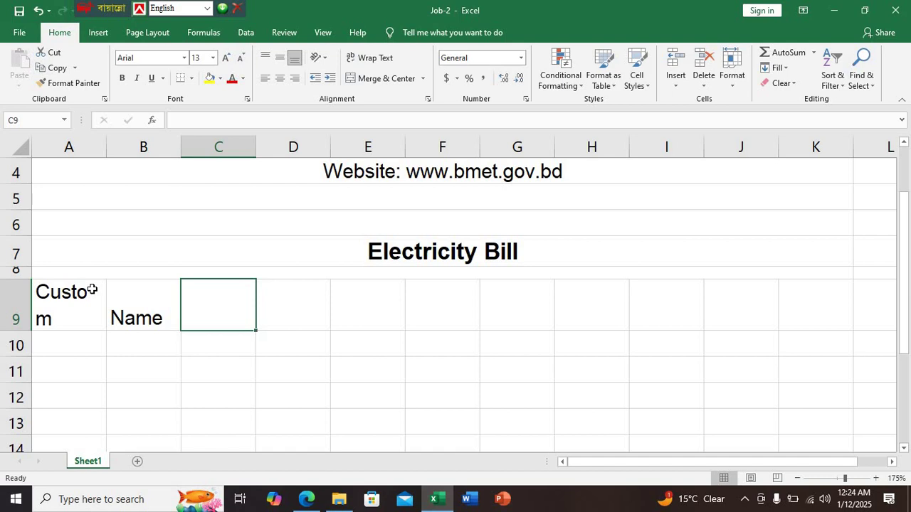
type("Prev")
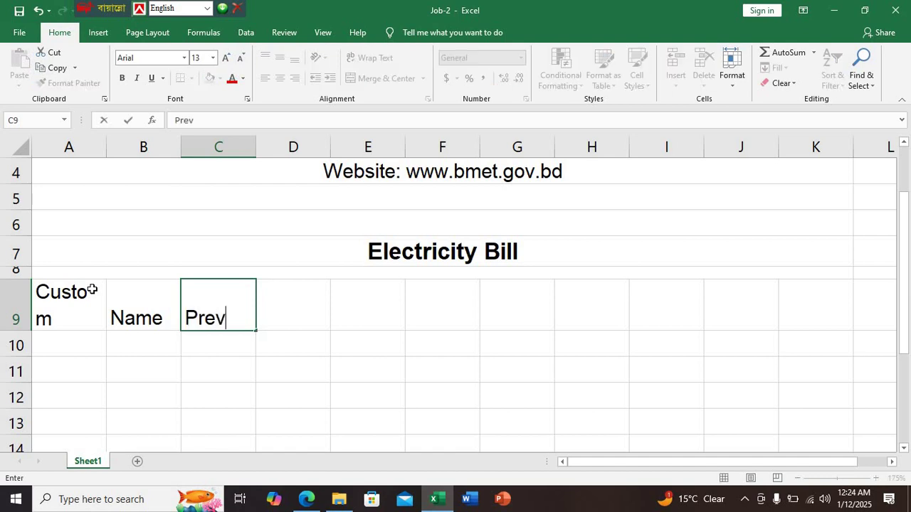
type("ious ")
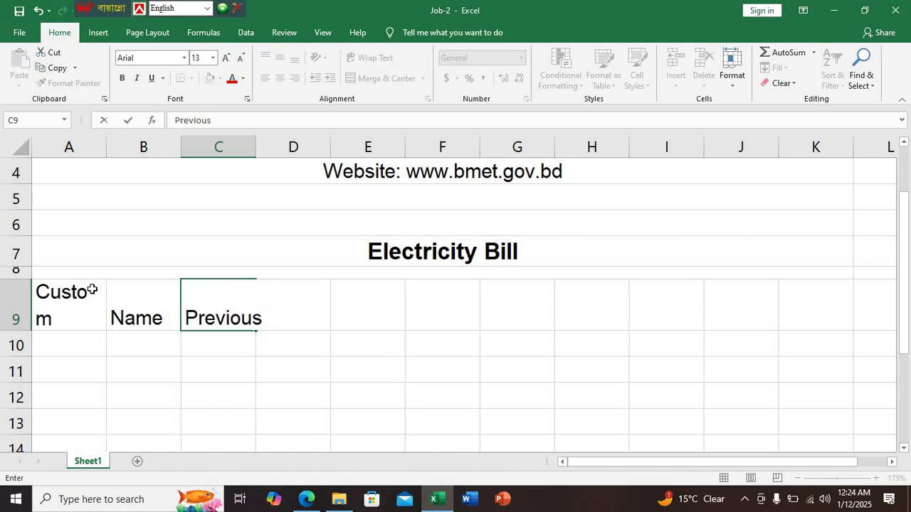
type("Unit")
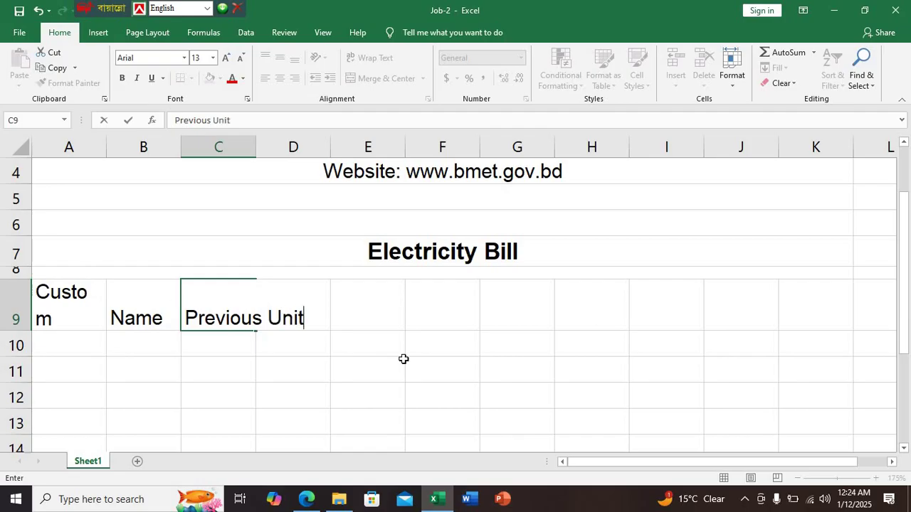
left_click(434, 396)
left_click_drag(256, 149, 310, 150)
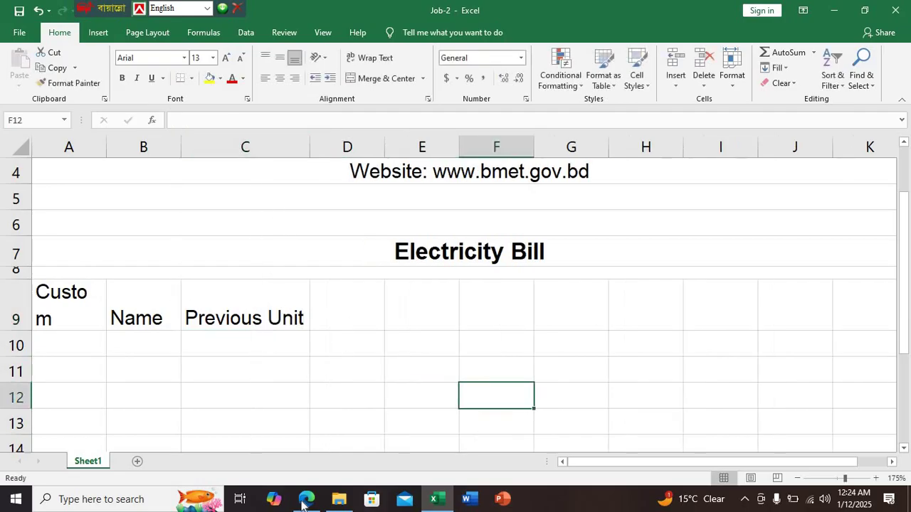
Enter two-line headers 'Current Unit' in D9 and 'Consumed Unit' in E9
left_click(305, 500)
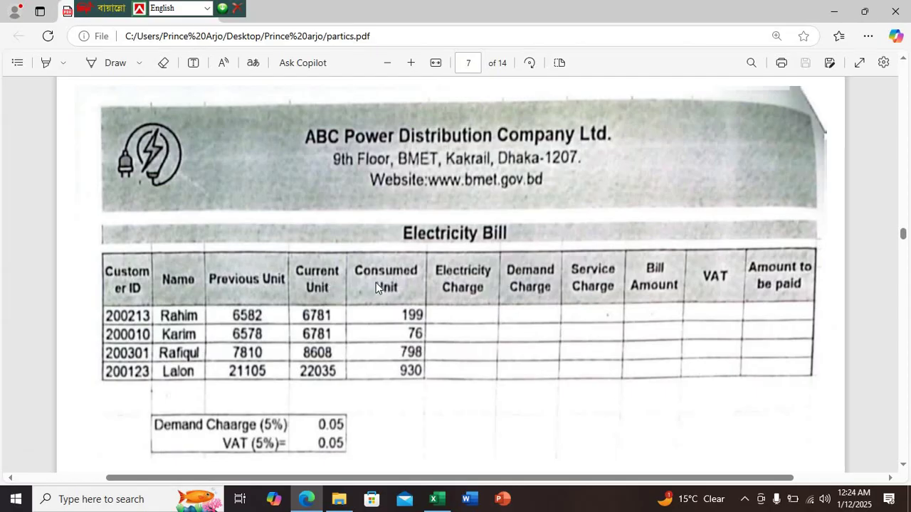
left_click(436, 498)
left_click(354, 311)
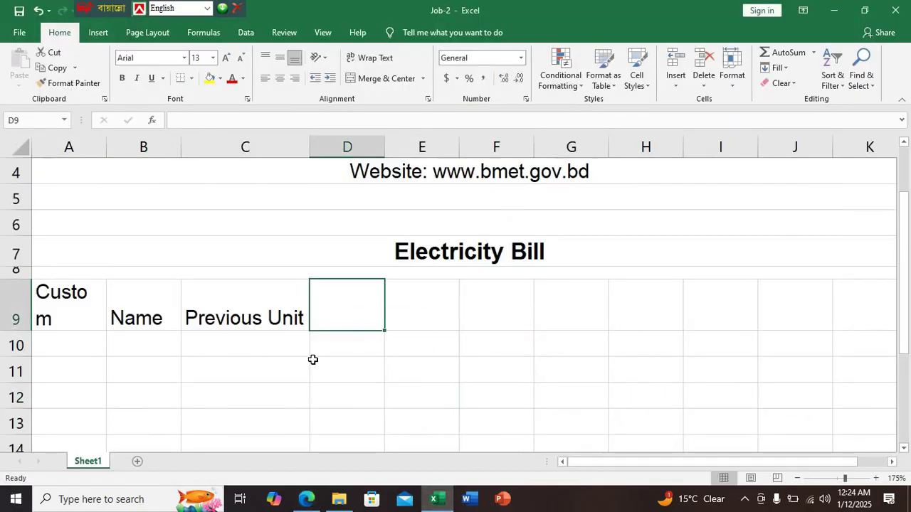
type("Curren")
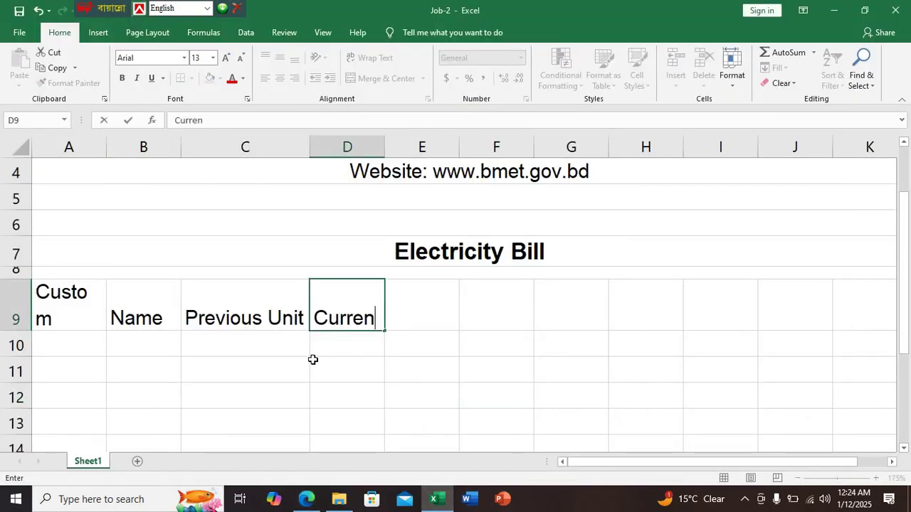
type("t")
key("alt+Return")
type("Unit")
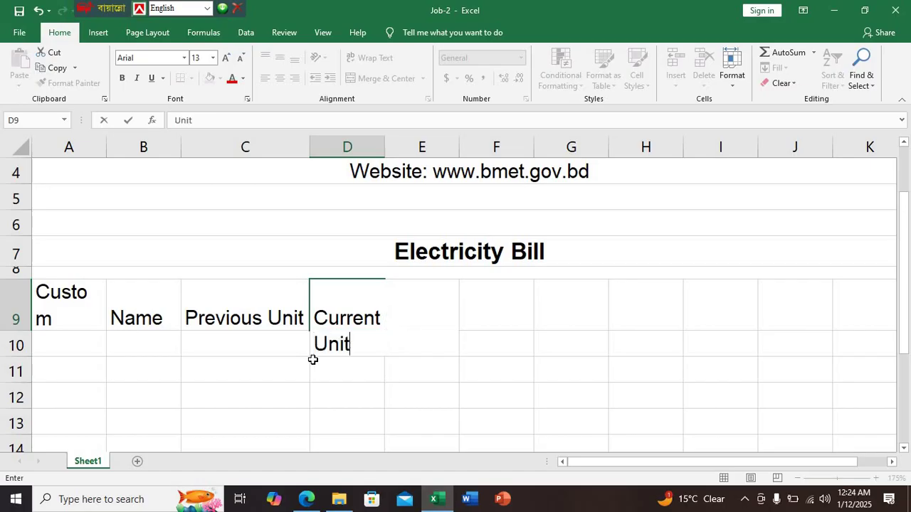
key("Tab")
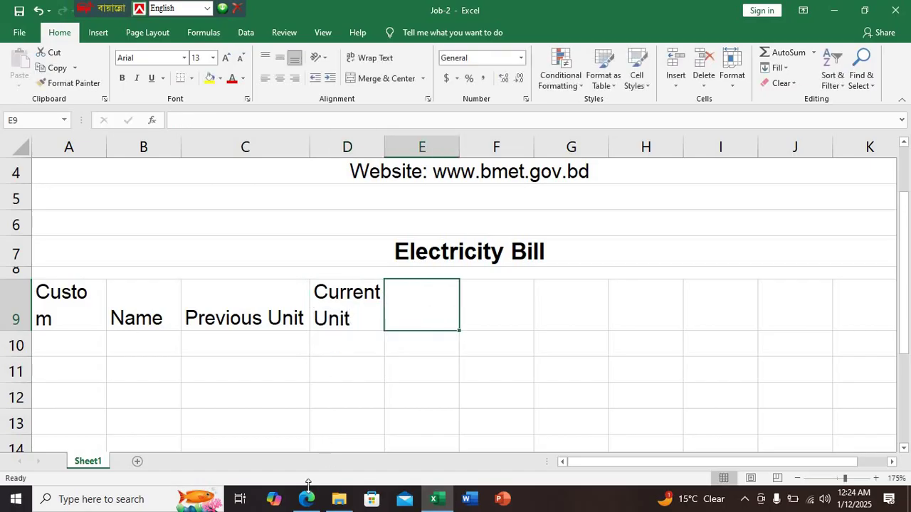
type("C")
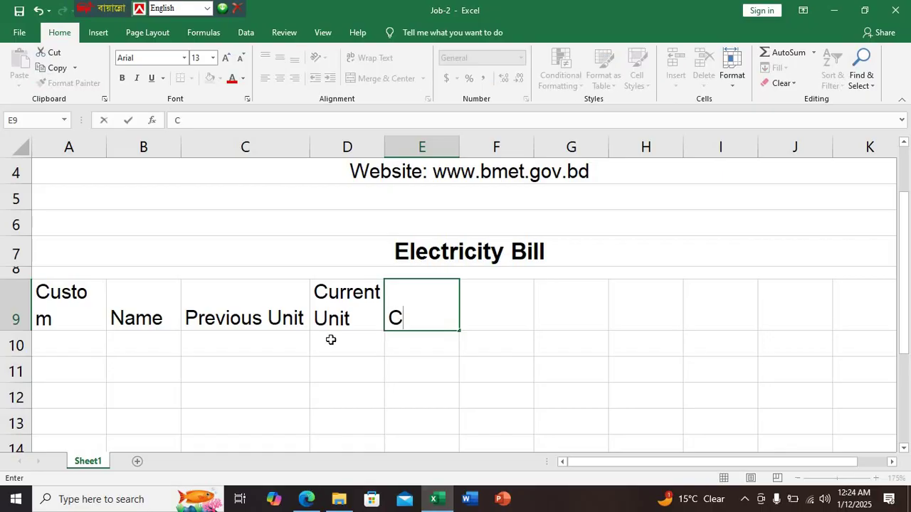
type("insumed")
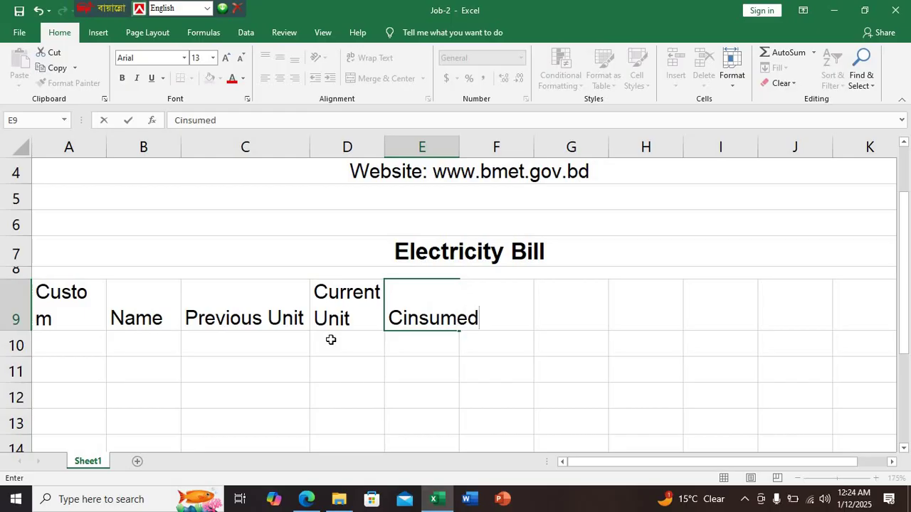
key("alt+Return")
type("Unit")
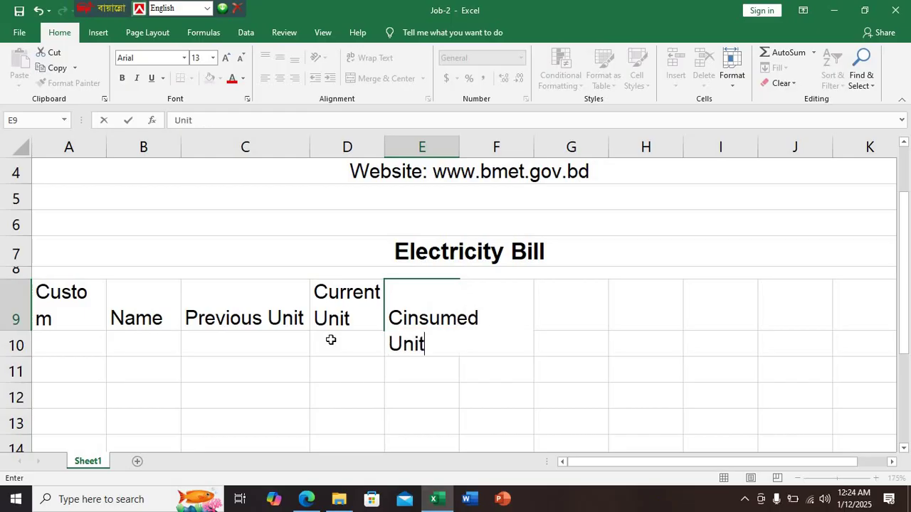
key("Tab")
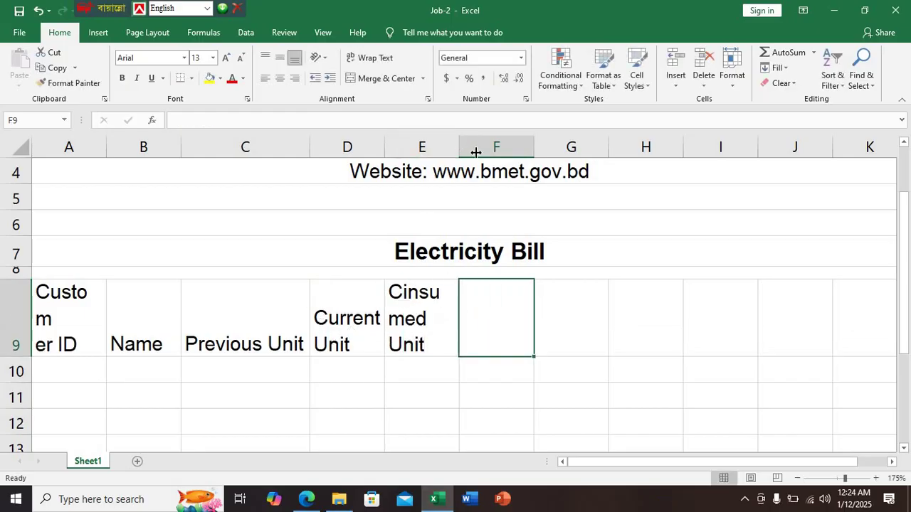
Fix the E9 typo to 'Consumed' and widen columns E and A
left_click_drag(460, 150, 484, 154)
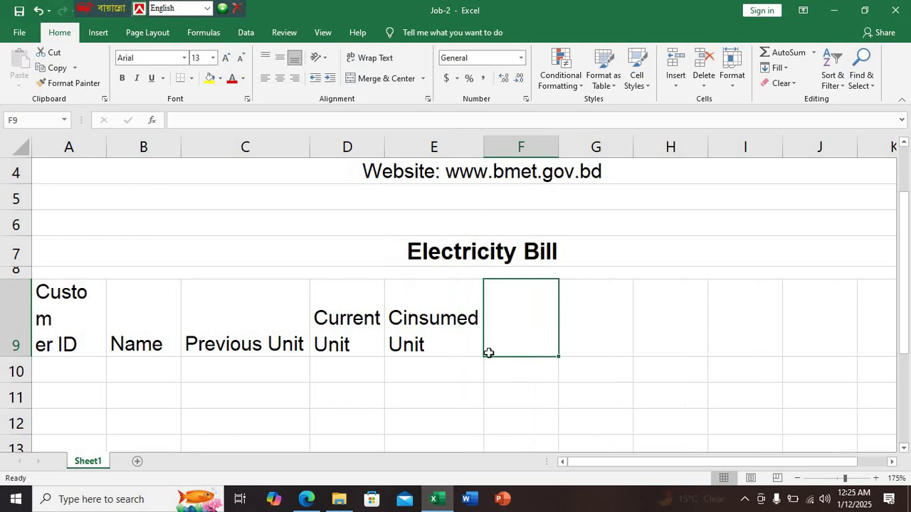
double_click(405, 320)
key("BackSpace")
type("o")
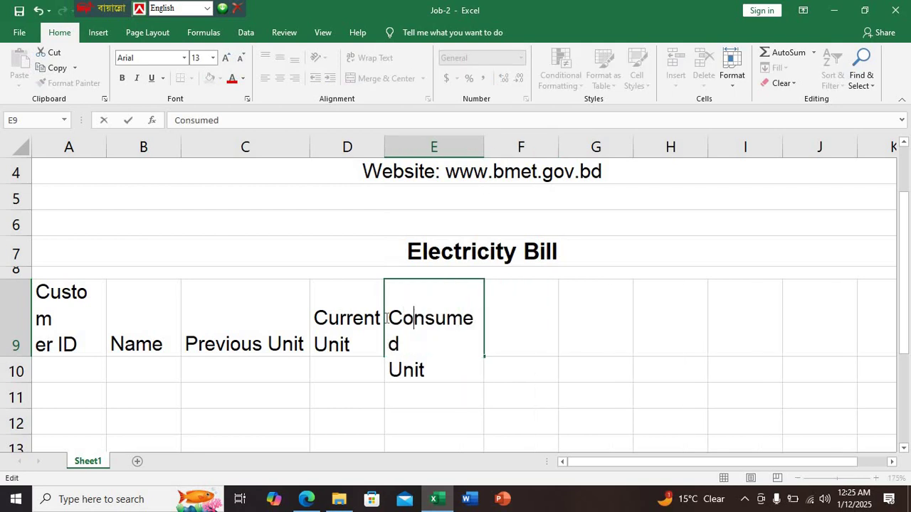
key("Return")
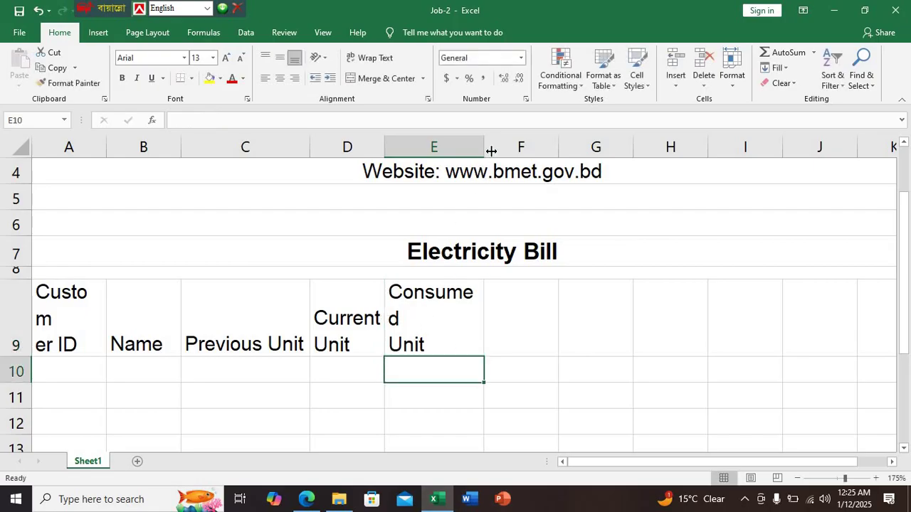
left_click_drag(490, 151, 500, 152)
left_click(529, 331)
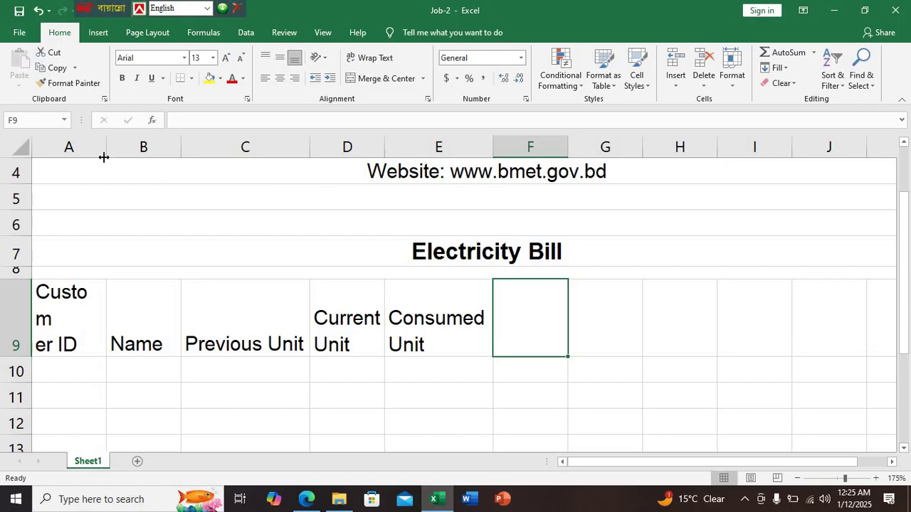
left_click_drag(108, 154, 116, 155)
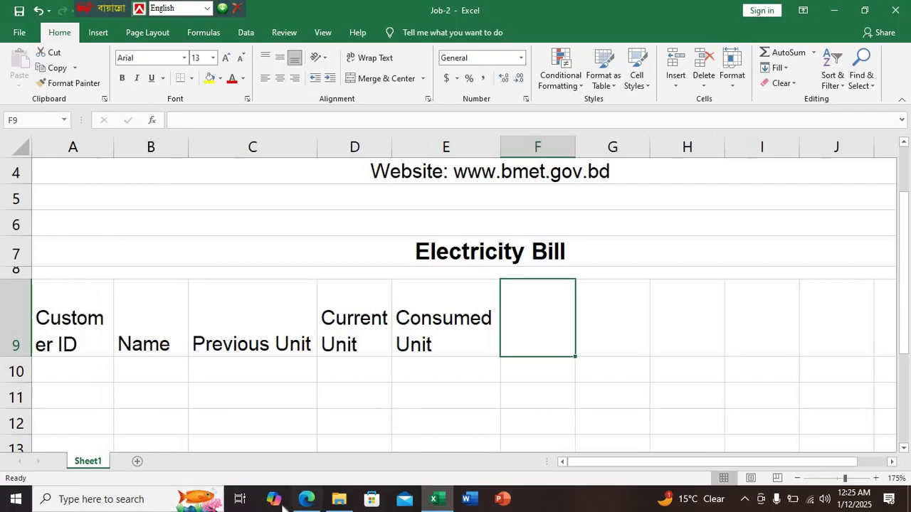
left_click(307, 500)
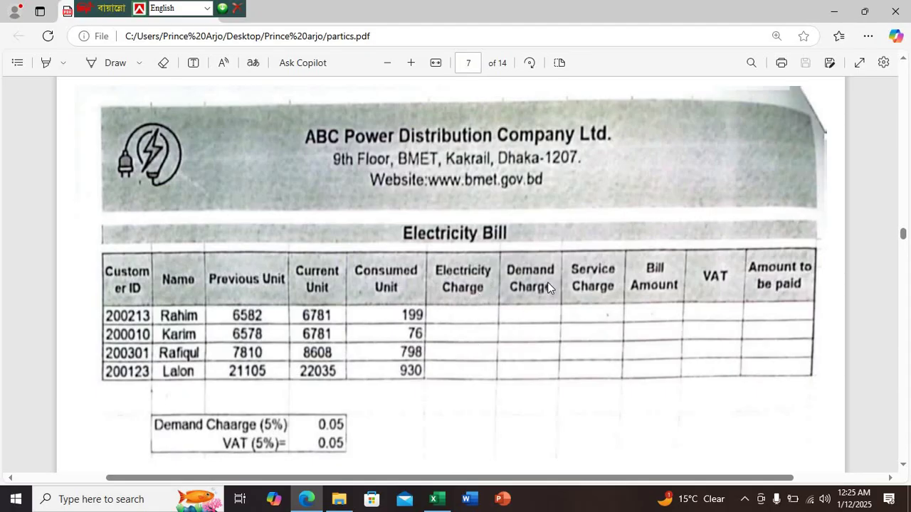
Enter the two-line header 'Electricity Charge' in F9 and widen column F
left_click(433, 500)
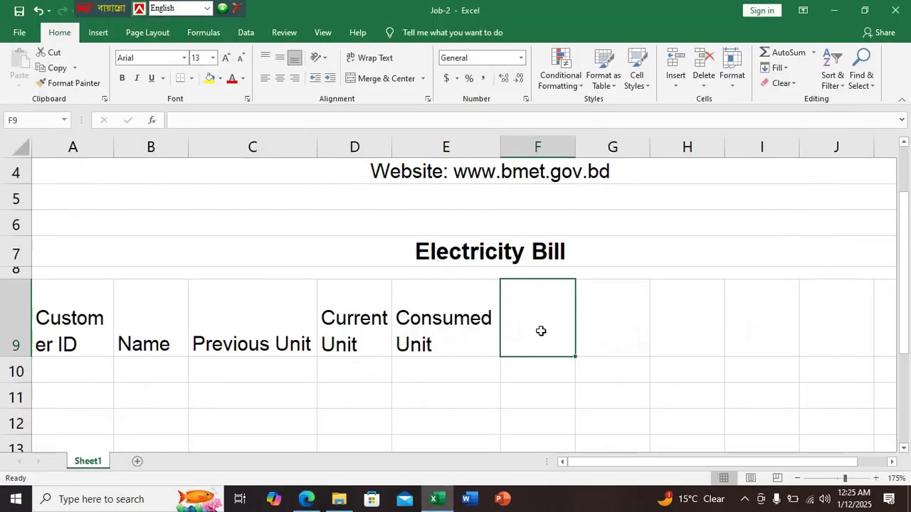
type("Ele")
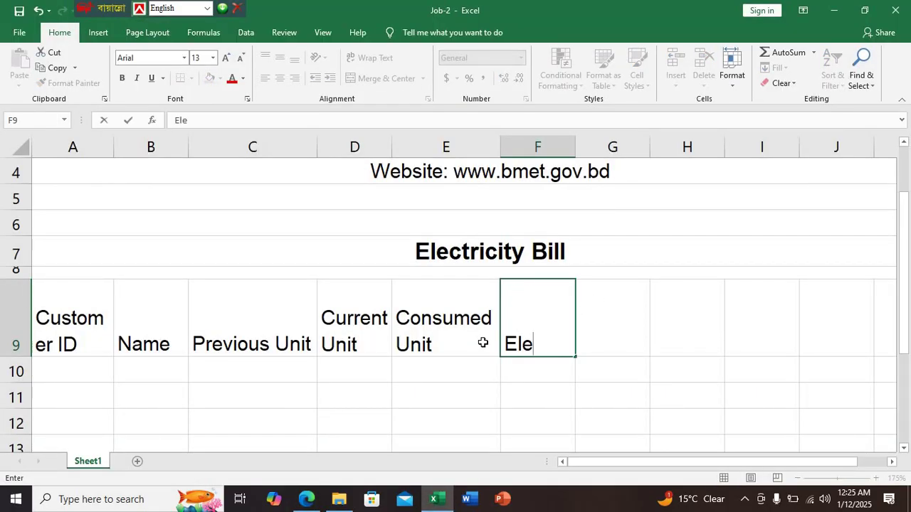
type("ctiricity")
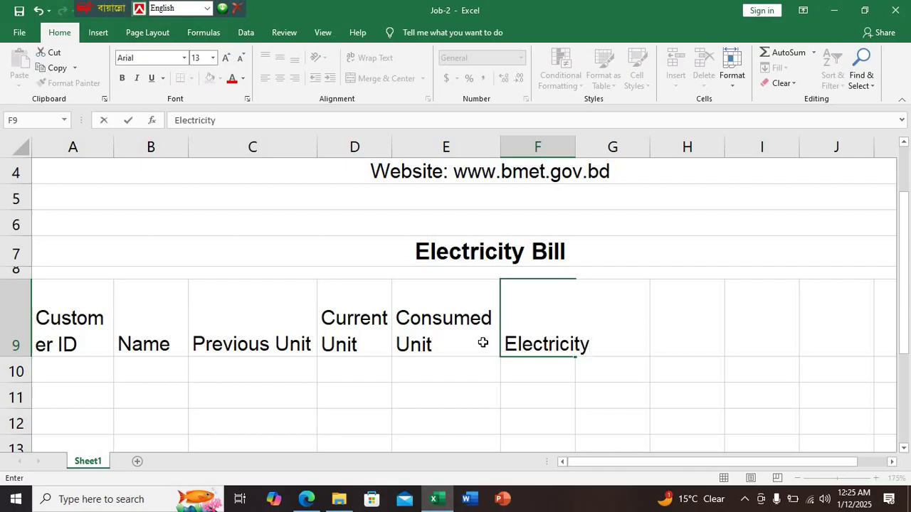
key("alt+Return")
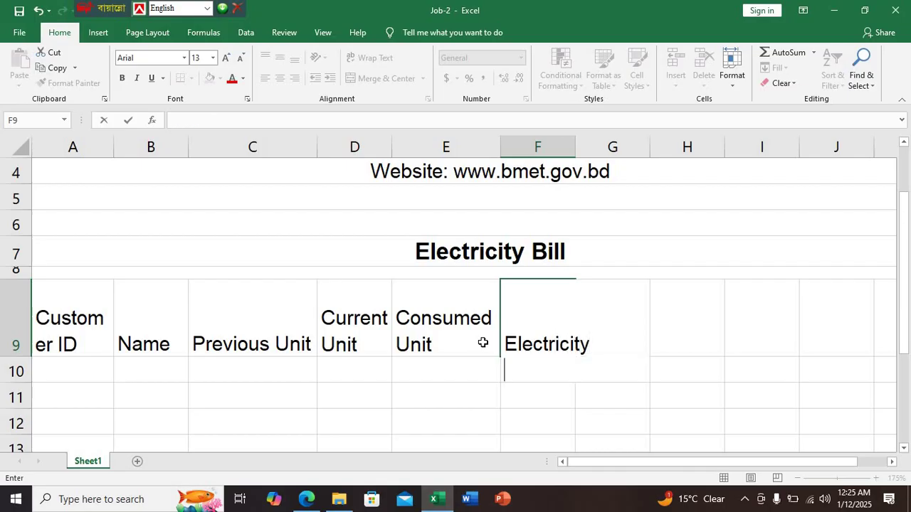
type("XCha")
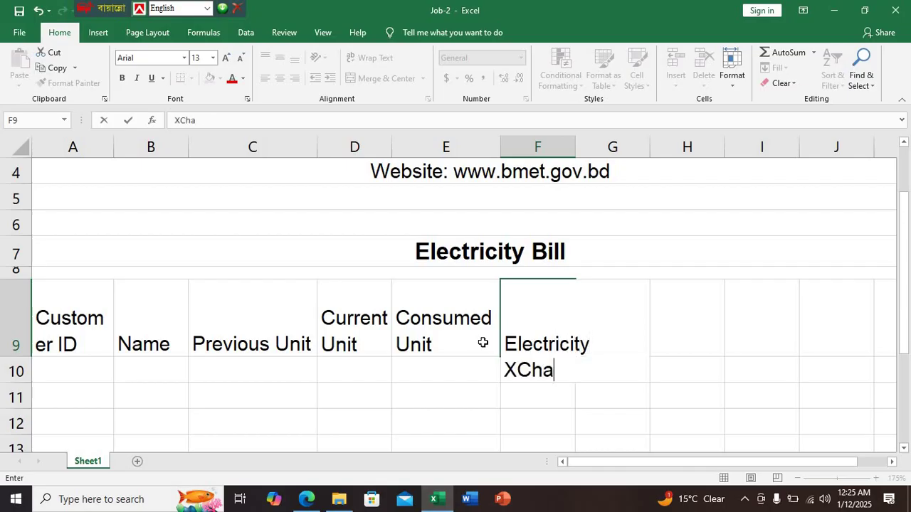
key("BackSpace")
key("BackSpace")
key("BackSpace")
key("BackSpace")
type("C")
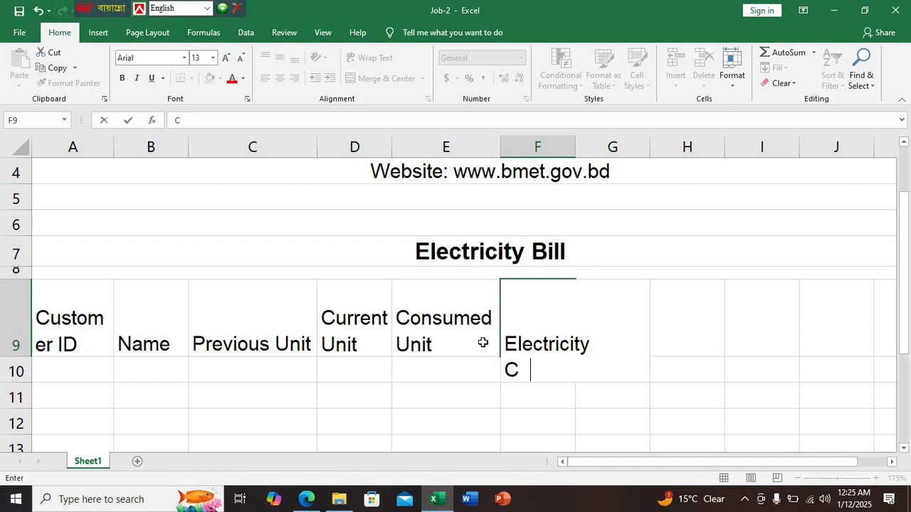
type("harge")
key("Tab")
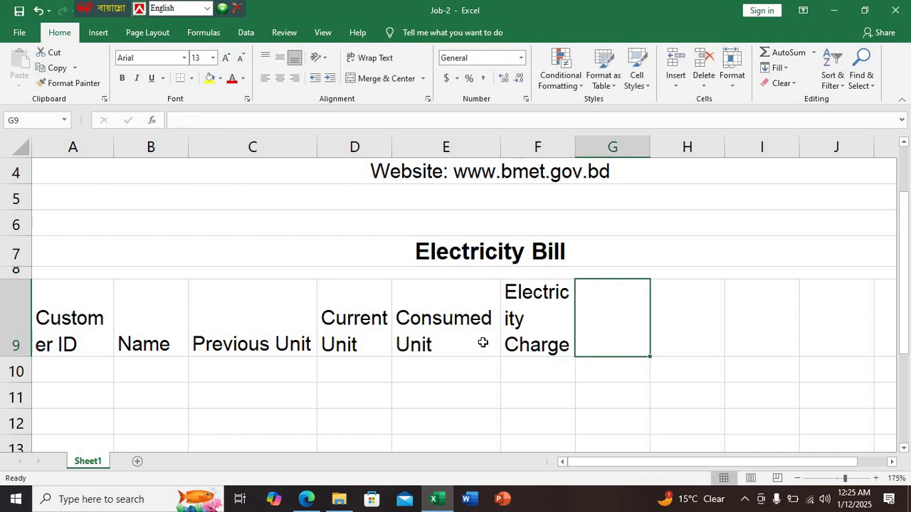
left_click_drag(575, 147, 600, 154)
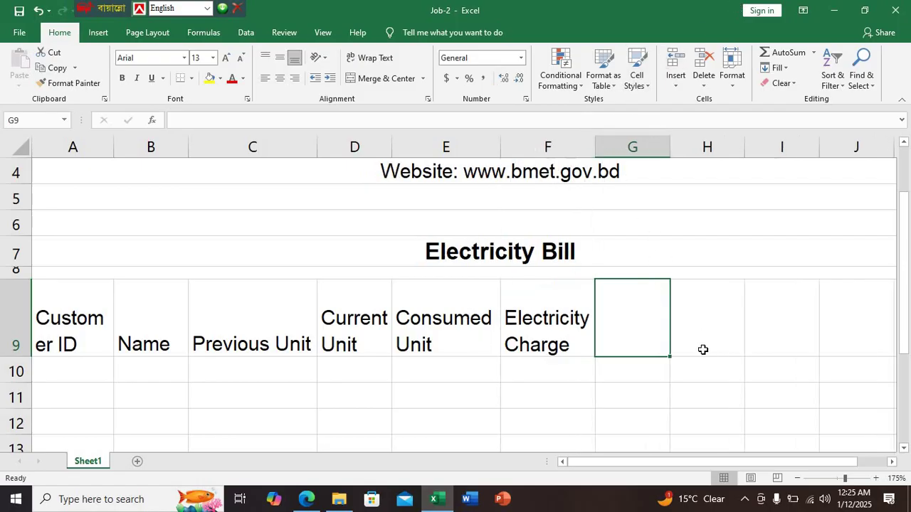
Enter the two-line header 'Demand Charge' in G9 and widen column G
type("De")
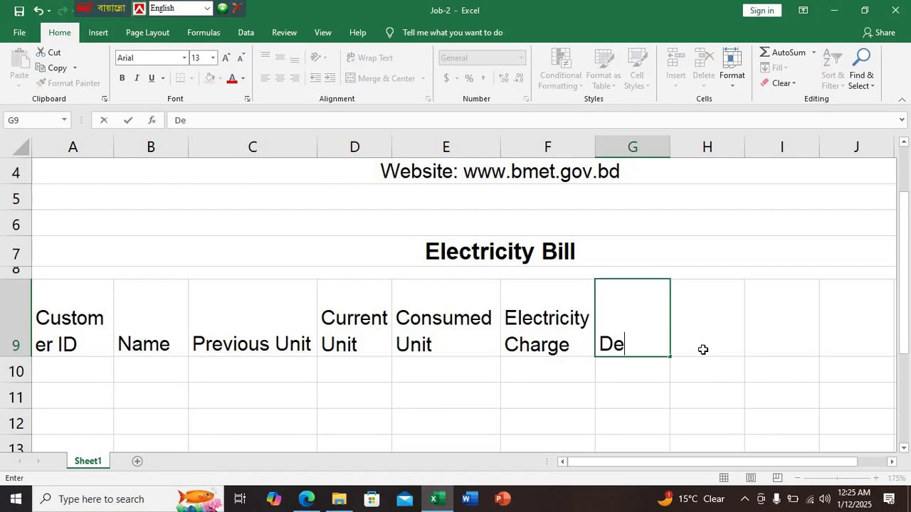
type("mand")
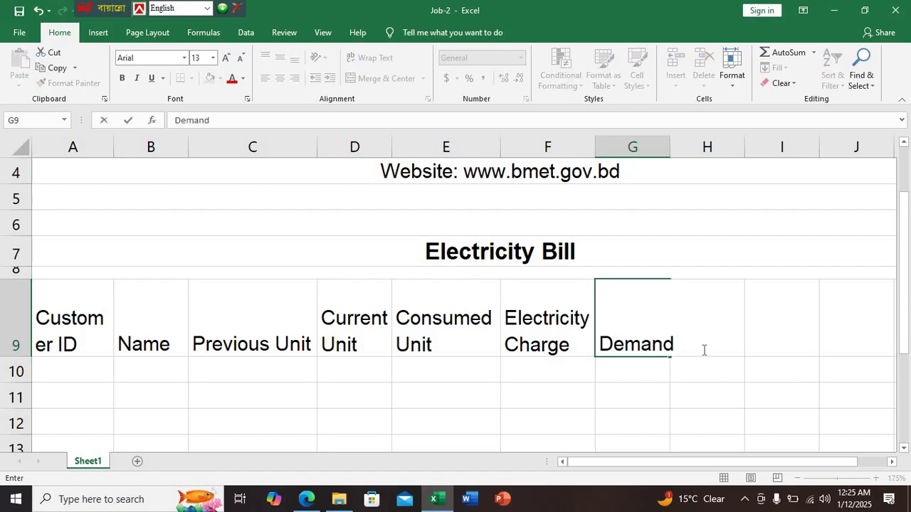
key("alt+Return")
type("Charge")
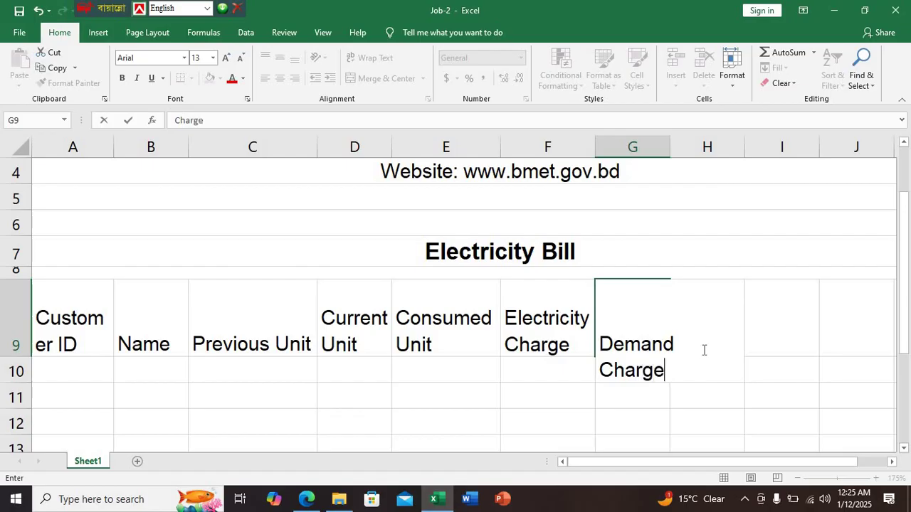
left_click(704, 350)
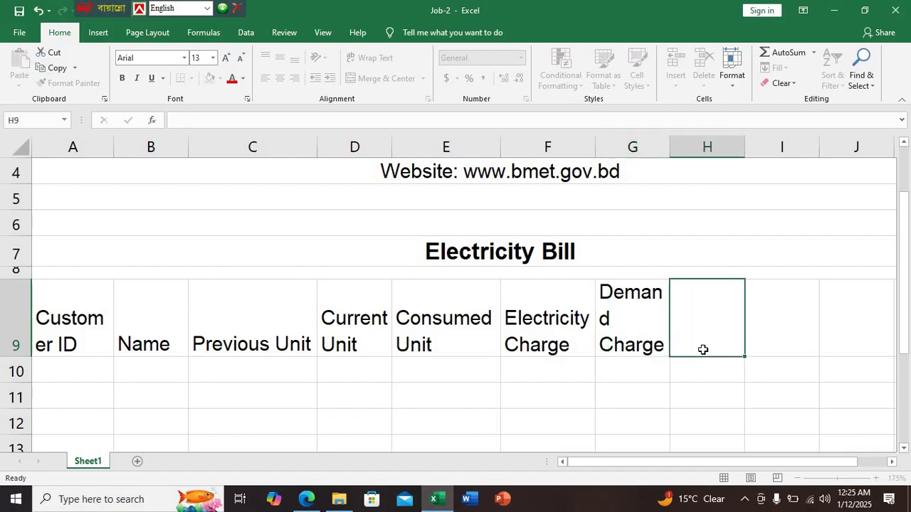
left_click_drag(668, 152, 689, 152)
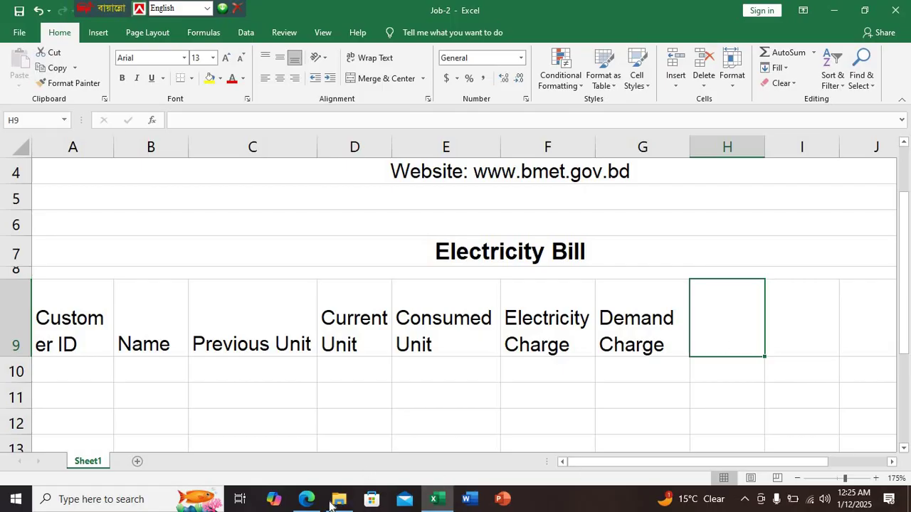
key("alt+Tab")
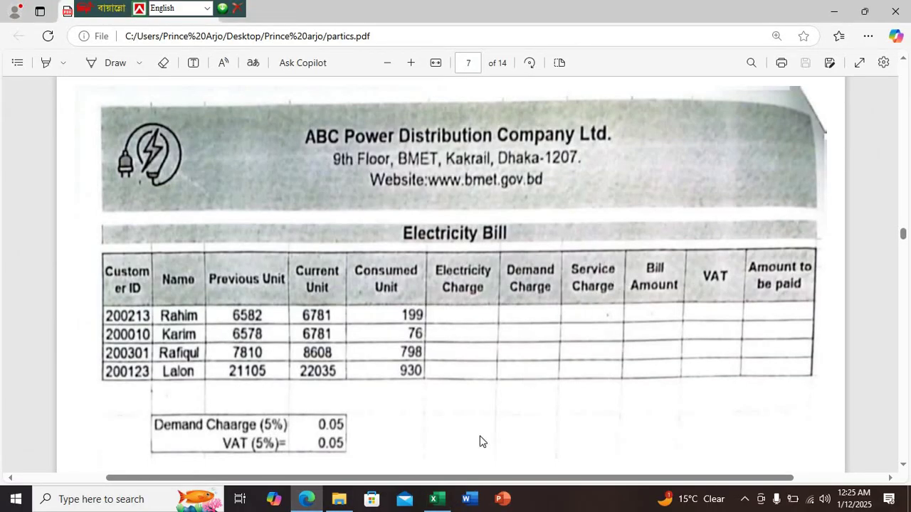
Enter the two-line header 'Service Charge' in H9
left_click(445, 498)
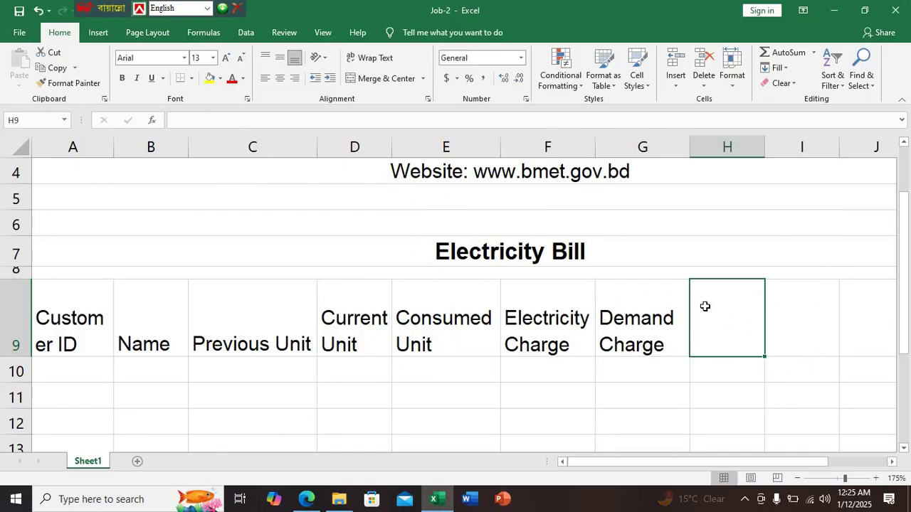
type("Se")
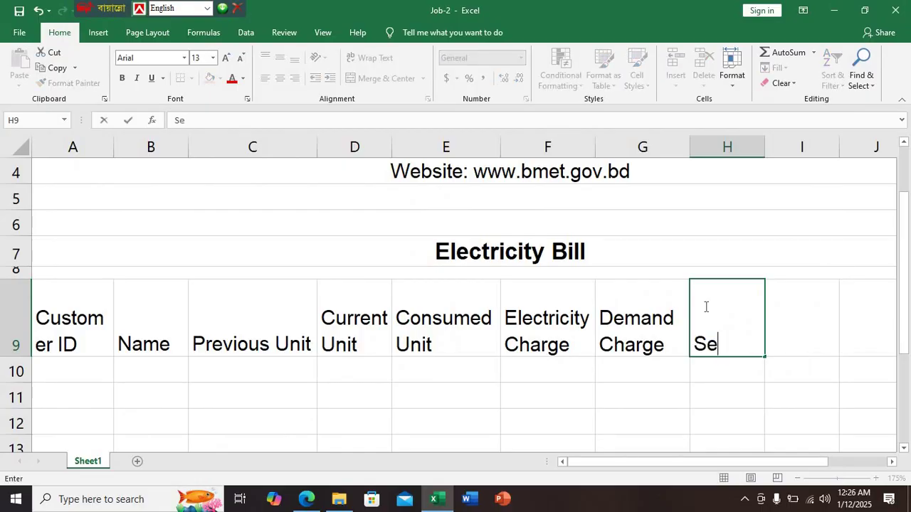
type("rvice")
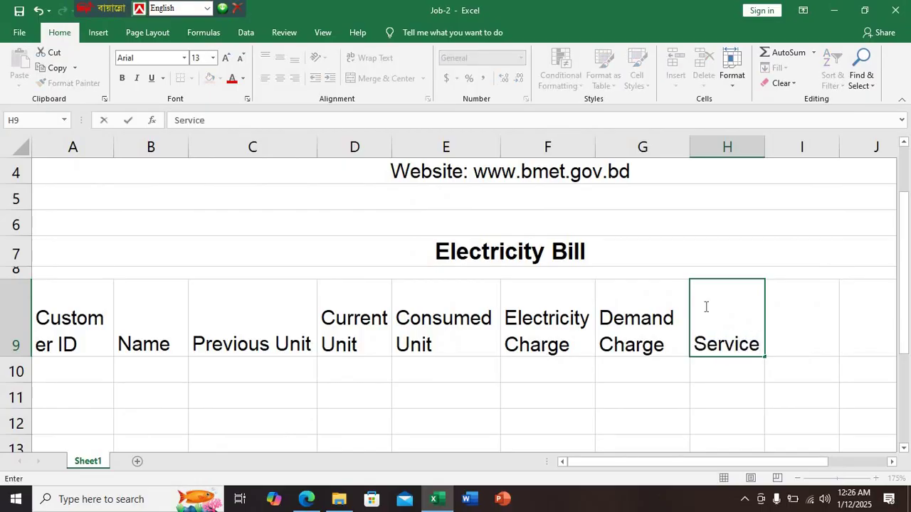
key("alt+Return")
type("Ch")
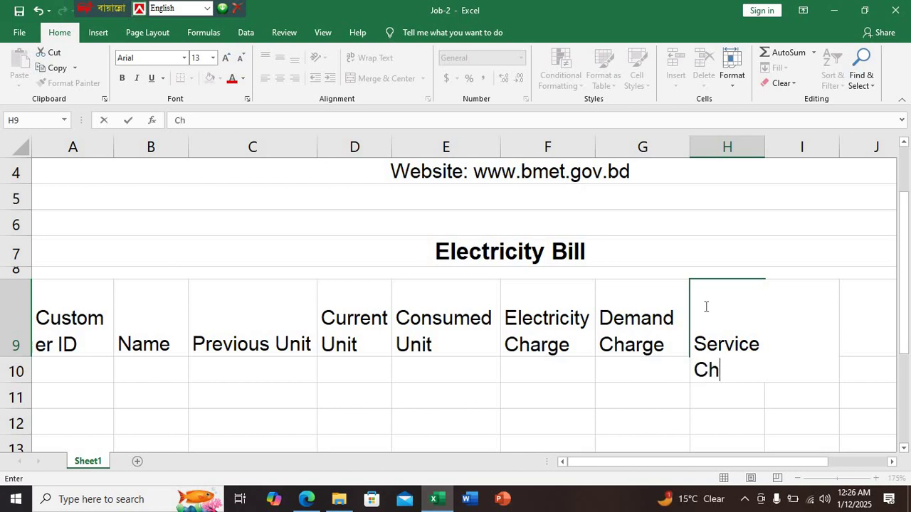
type("arge")
key("Tab")
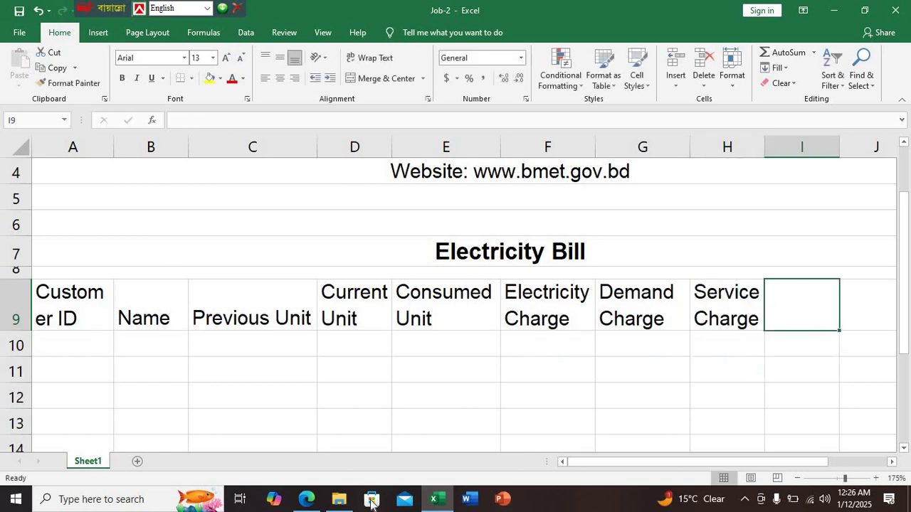
left_click(306, 499)
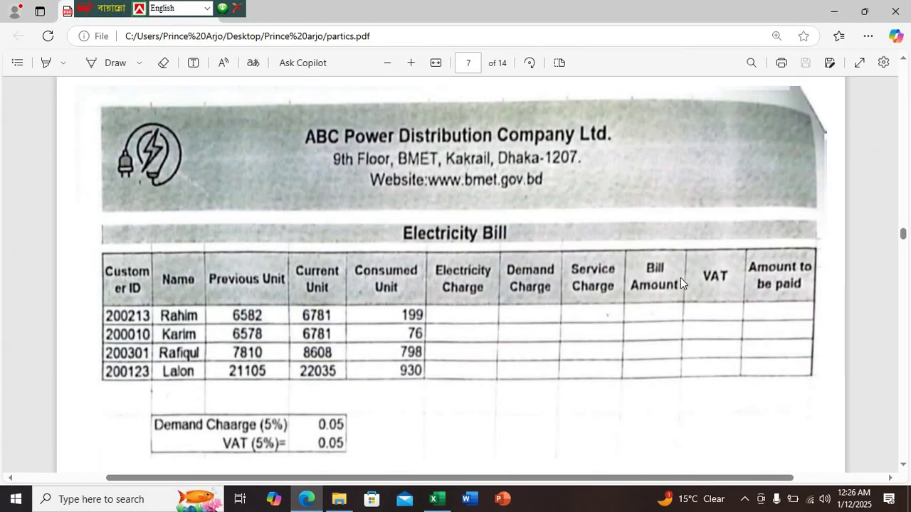
left_click(438, 500)
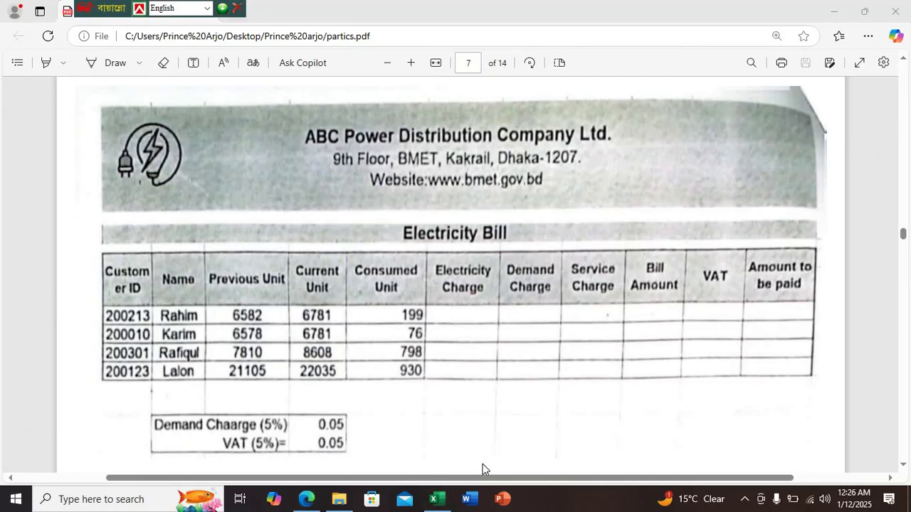
Enter the two-line header 'Bill Amount' in I9
type("V")
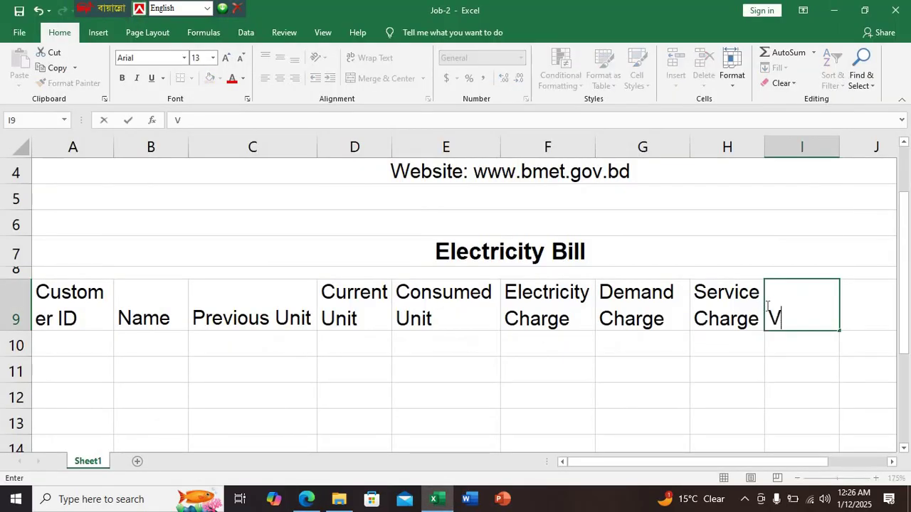
key("BackSpace")
type("Bill")
key("alt+Return")
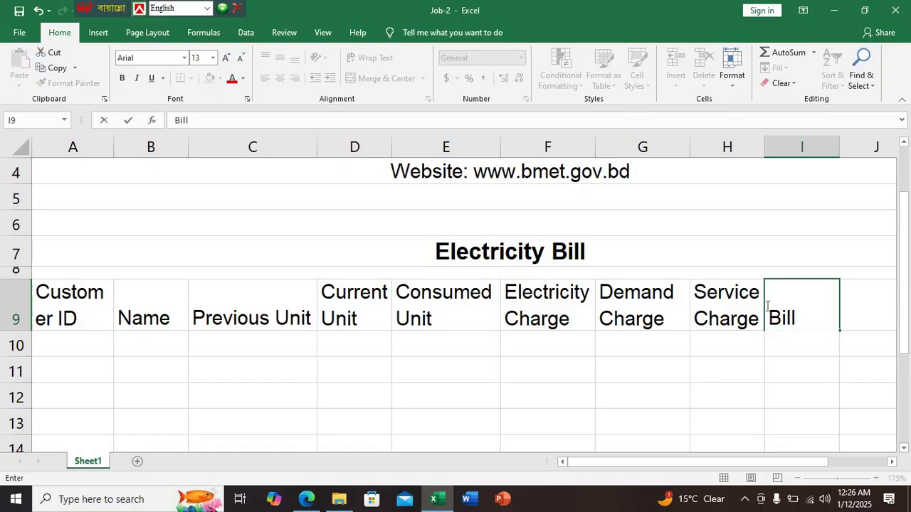
type("Amount")
key("Tab")
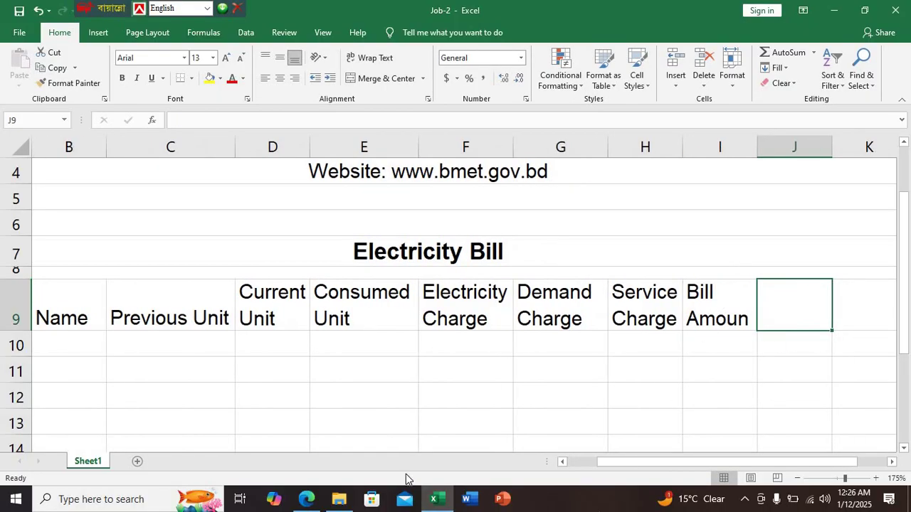
left_click(306, 499)
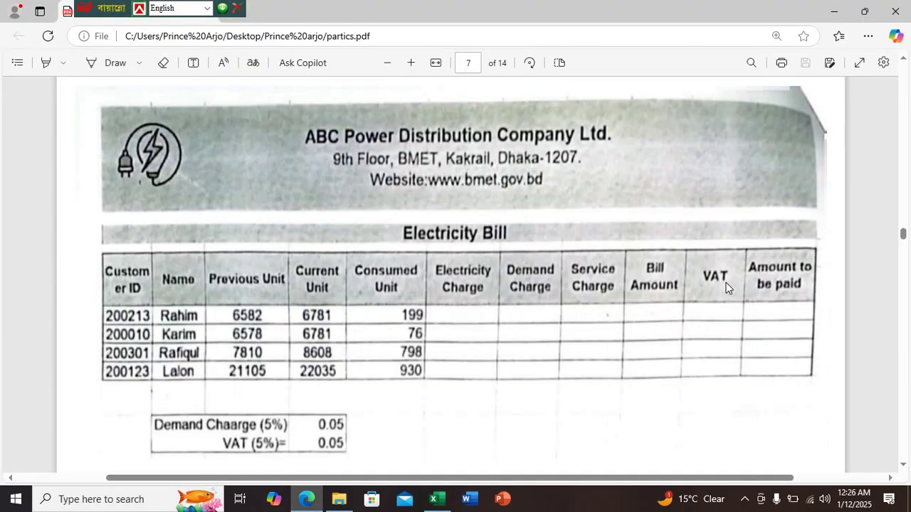
left_click(439, 501)
Add 'VAT' in J9 and two-line 'Amount to be paid' in K9, widening column K
type("VA")
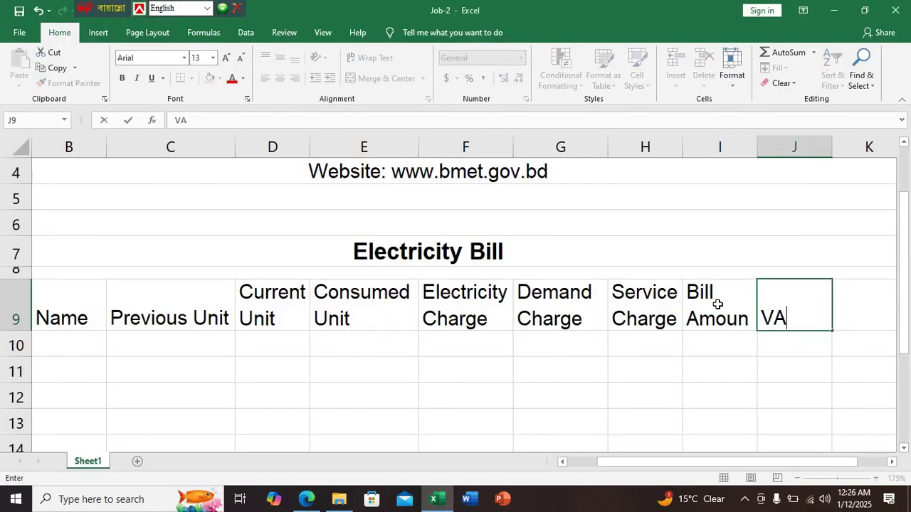
type("T")
key("Tab")
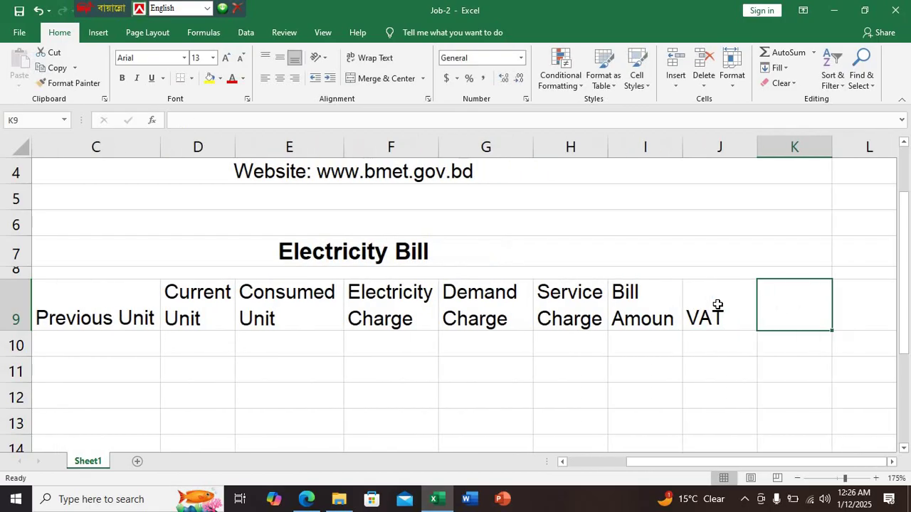
type("Amount")
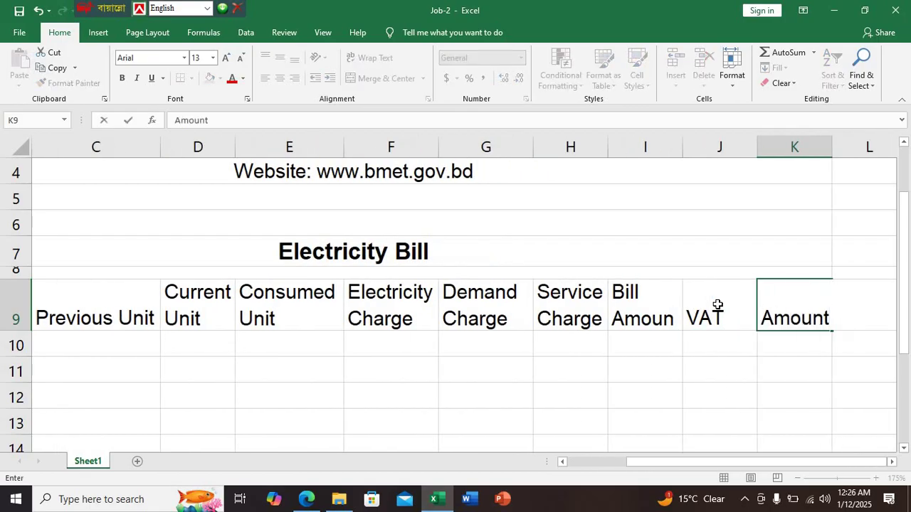
type(" to")
key("alt+Return")
type("be")
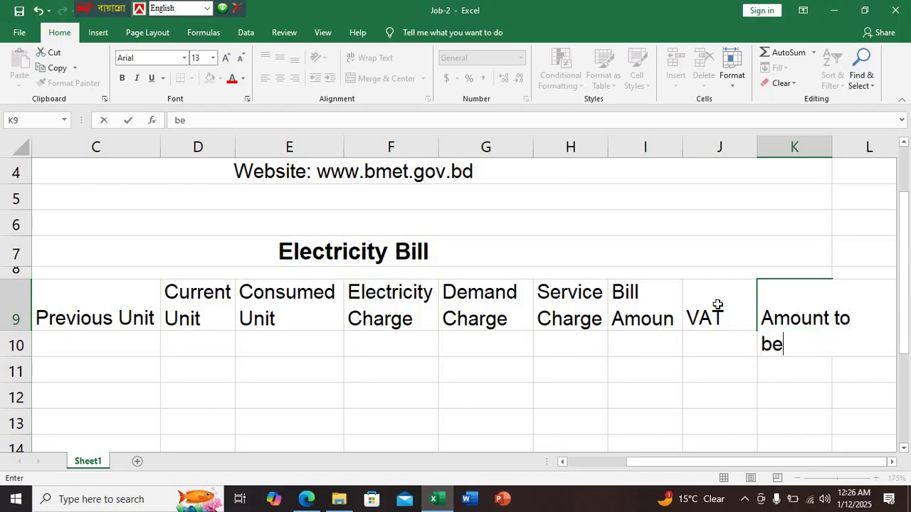
type(" paid")
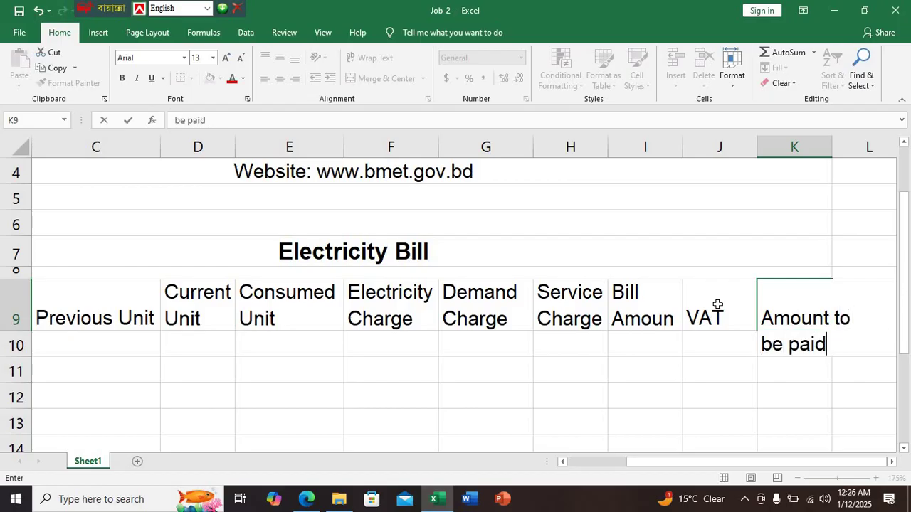
key("Return")
left_click_drag(831, 141, 856, 139)
scroll(781, 254, "down", 2, "ctrl")
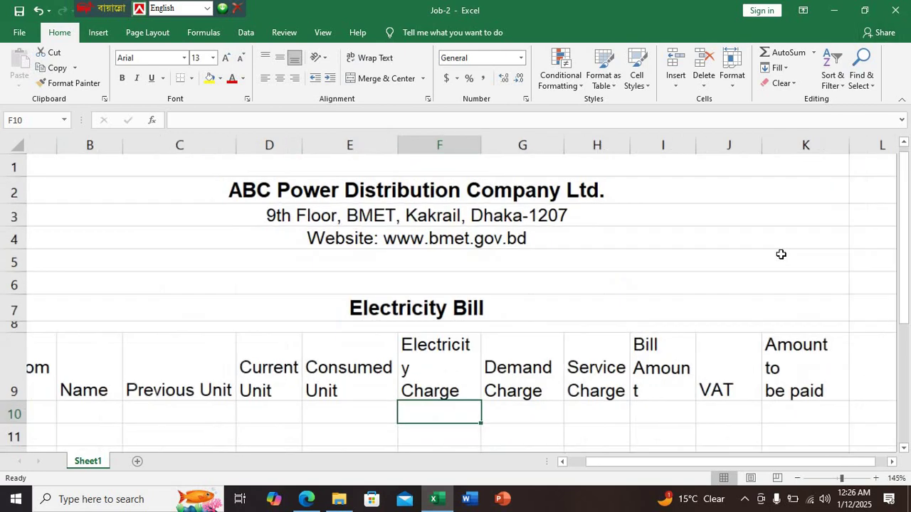
Centre the A9:K9 headers vertically and horizontally, and widen columns I and F
left_click_drag(699, 143, 703, 143)
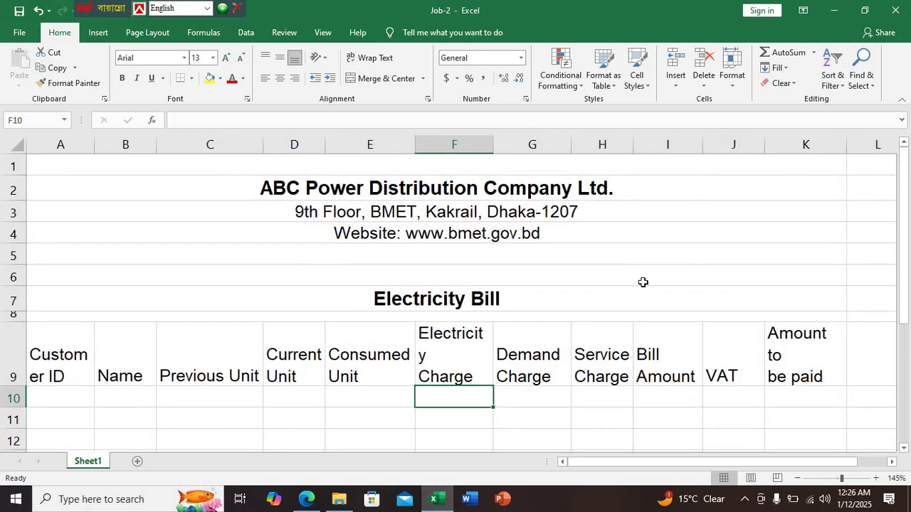
left_click(307, 500)
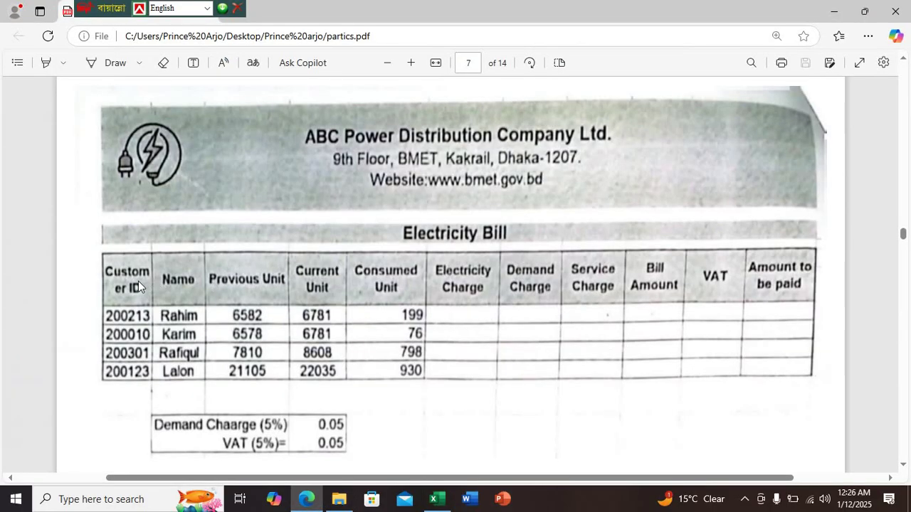
left_click(440, 499)
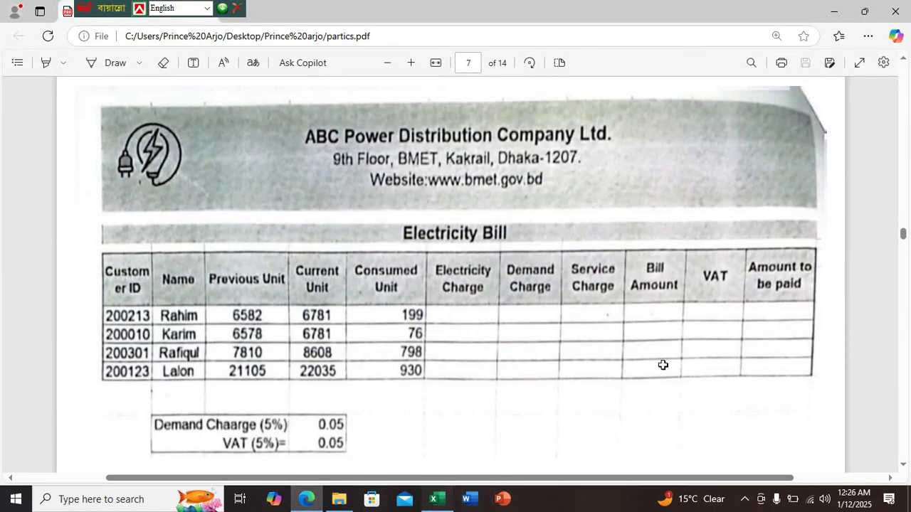
left_click_drag(822, 357, 52, 349)
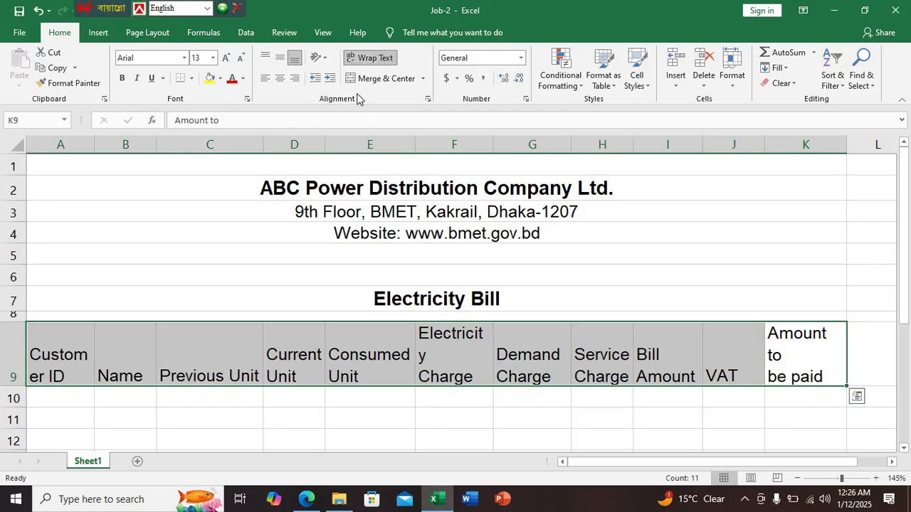
left_click(279, 75)
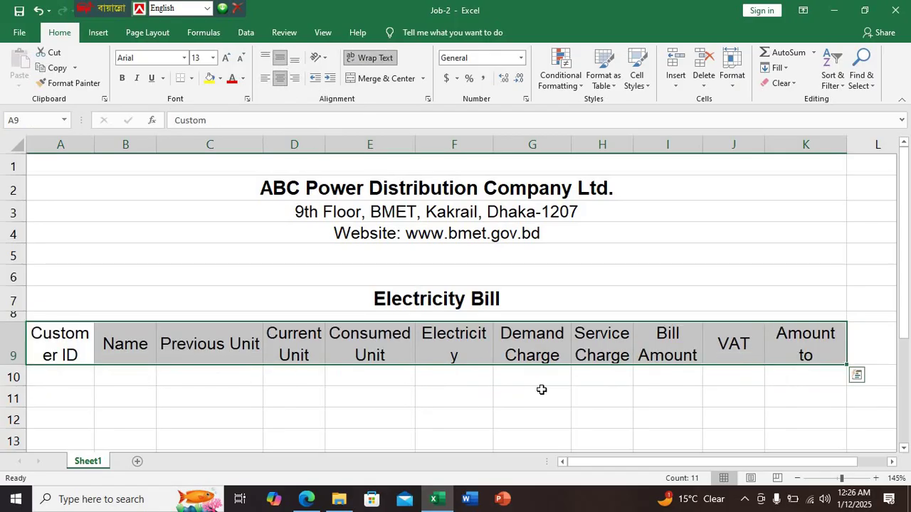
left_click(552, 415)
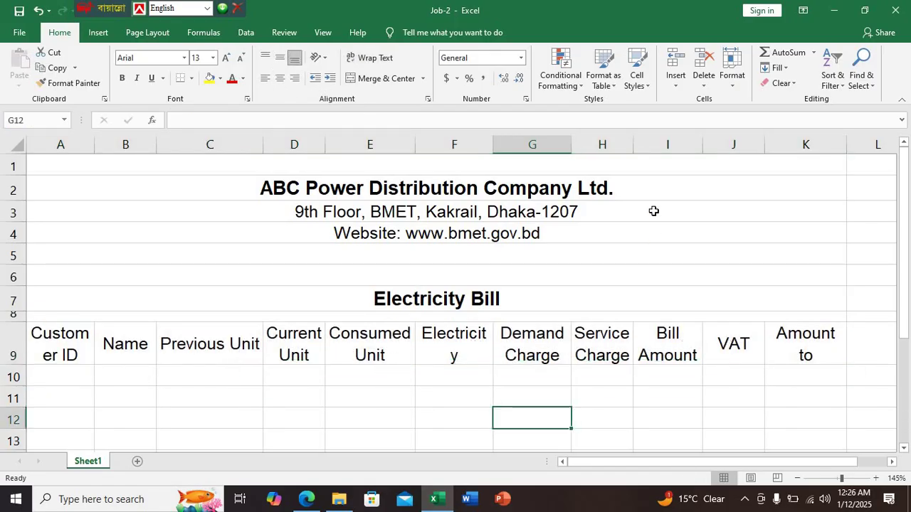
left_click_drag(494, 146, 501, 147)
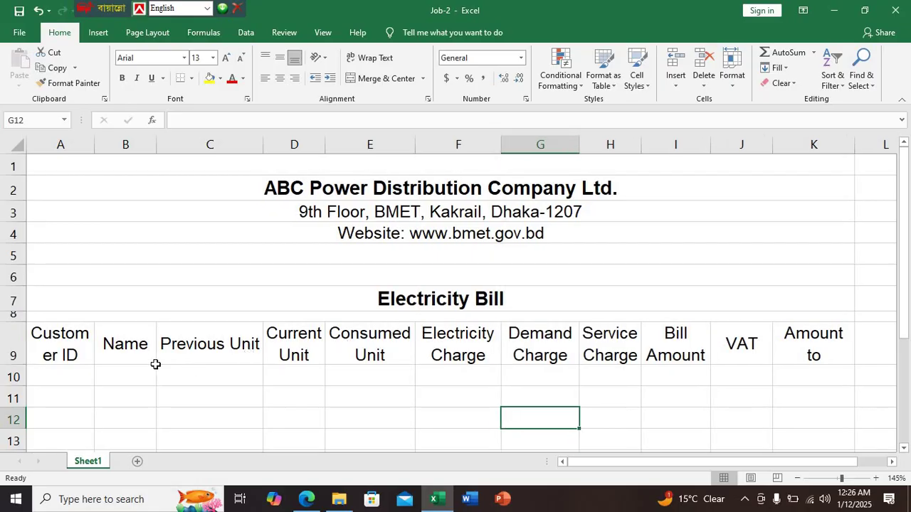
scroll(713, 373, "down", 1)
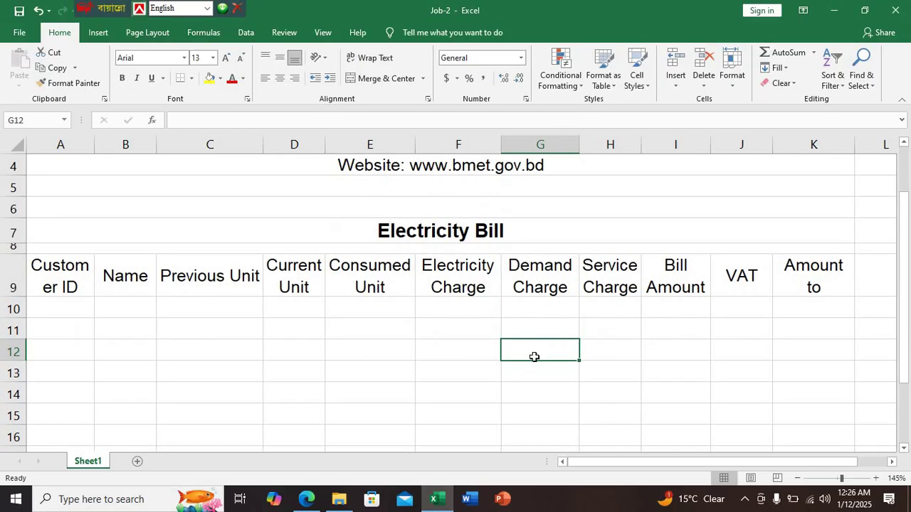
left_click(490, 411)
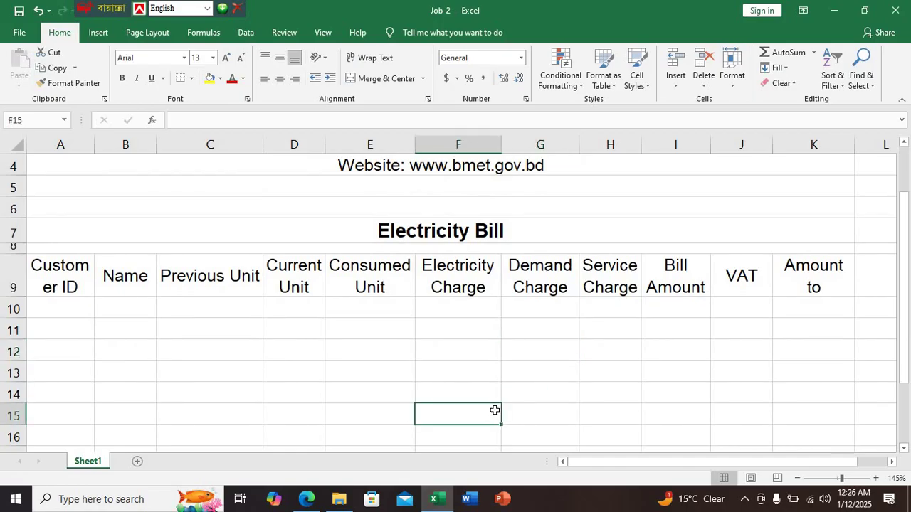
Apply All Borders to the table range A9:K13
left_click(306, 499)
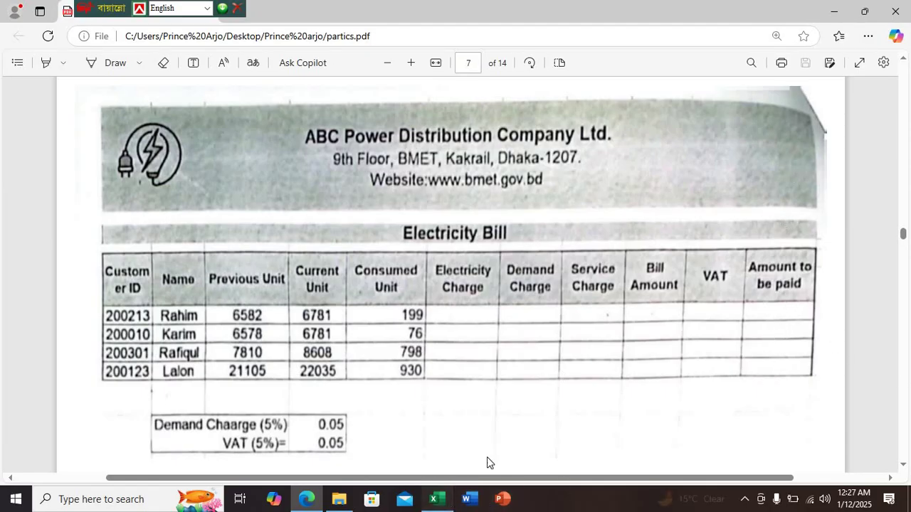
left_click(437, 498)
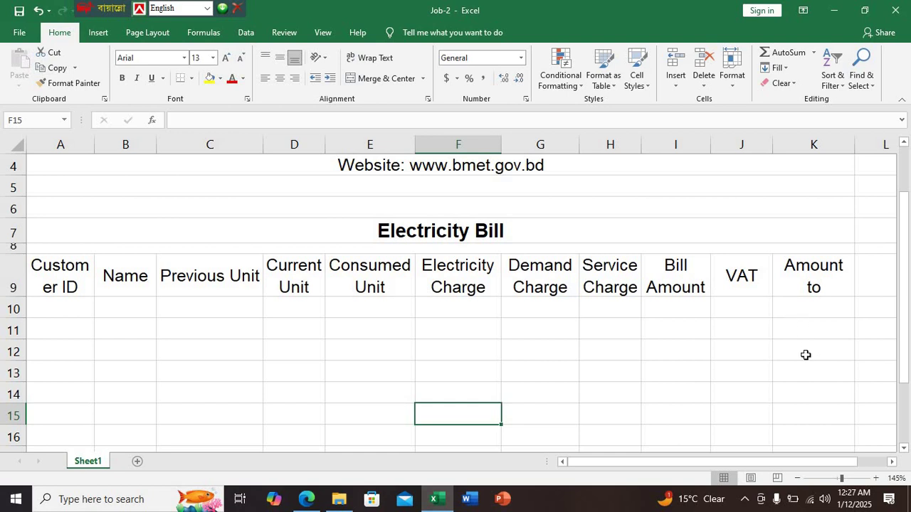
left_click(808, 368)
left_click_drag(122, 264, 55, 263)
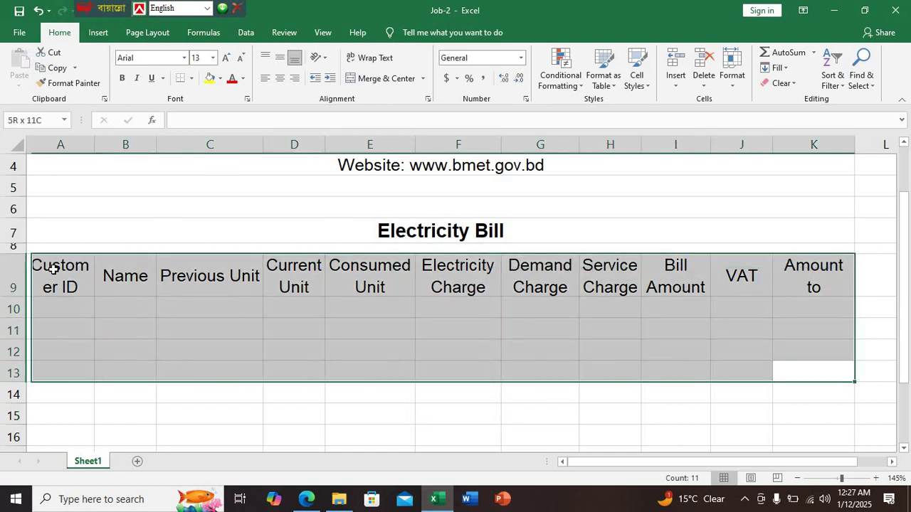
left_click(191, 78)
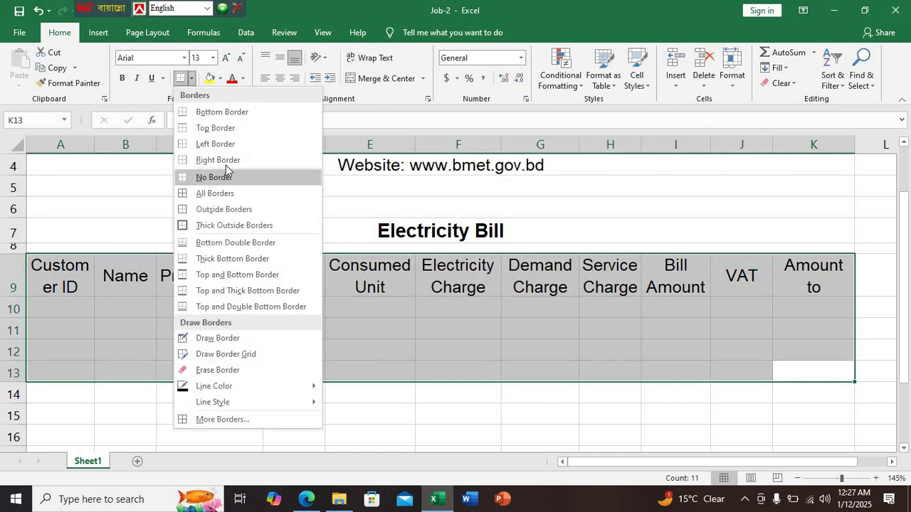
left_click(212, 193)
left_click(372, 437)
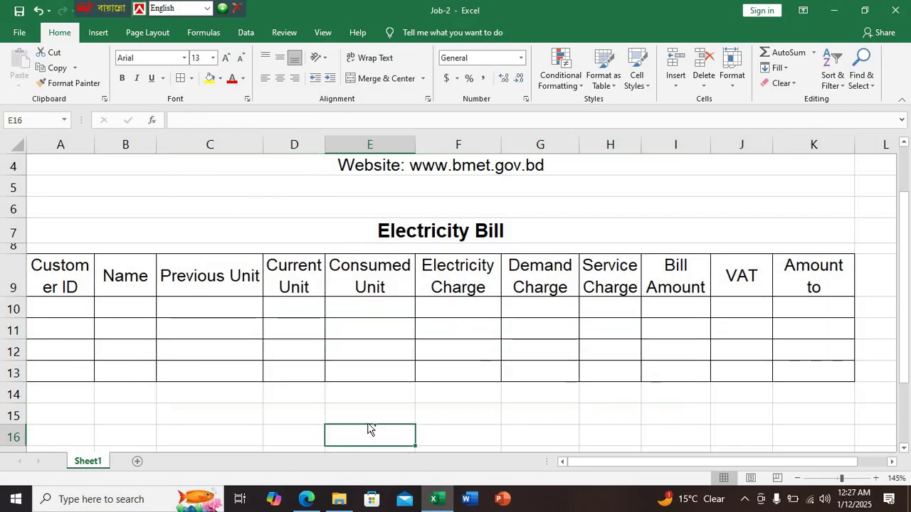
left_click(307, 498)
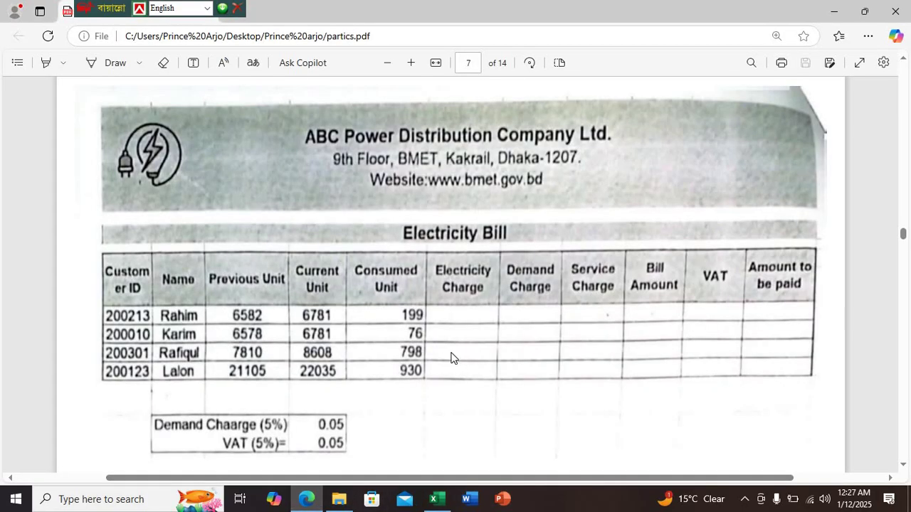
Scroll through the PDF's formatting and logo specs and sample bill, comparing with the Job-2 sheet
scroll(382, 281, "up", 10)
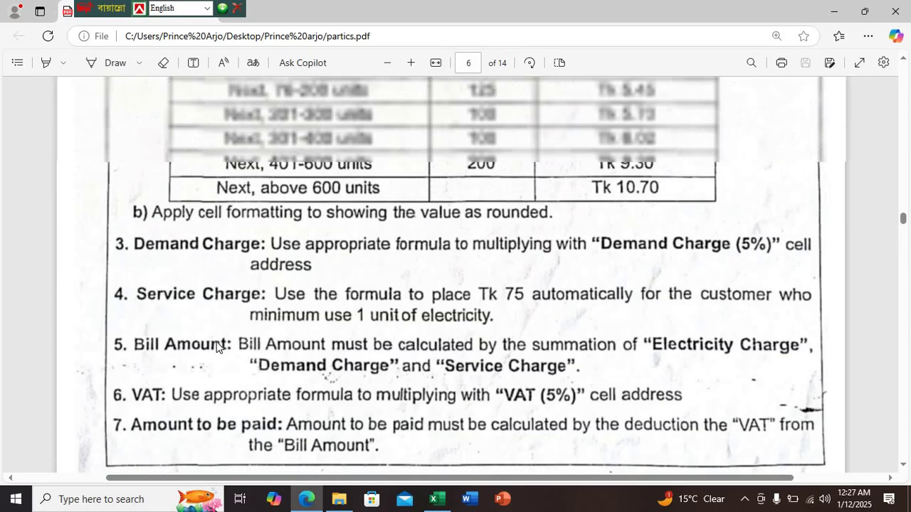
scroll(384, 283, "up", 1)
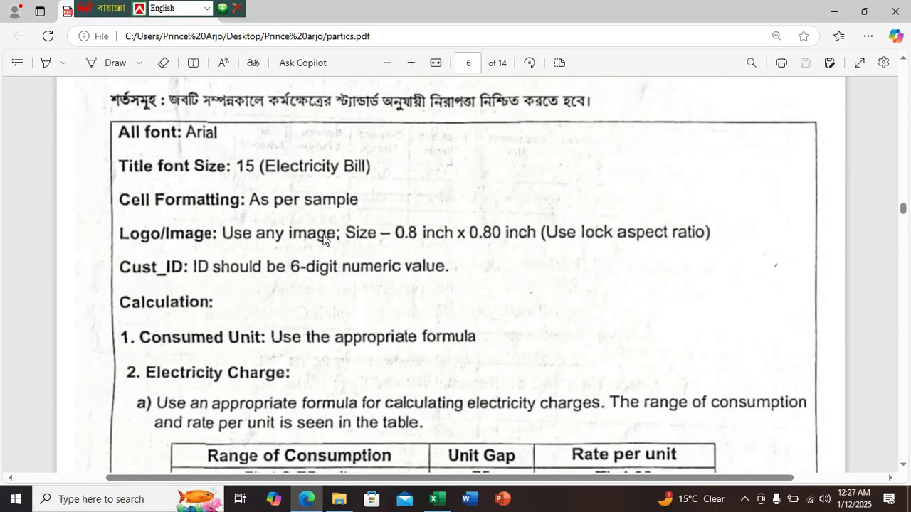
scroll(322, 239, "up", 2)
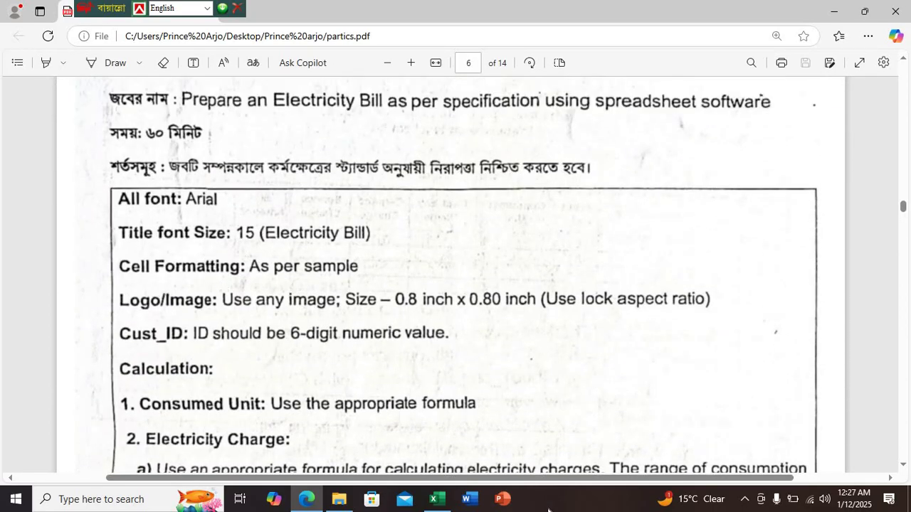
left_click(437, 499)
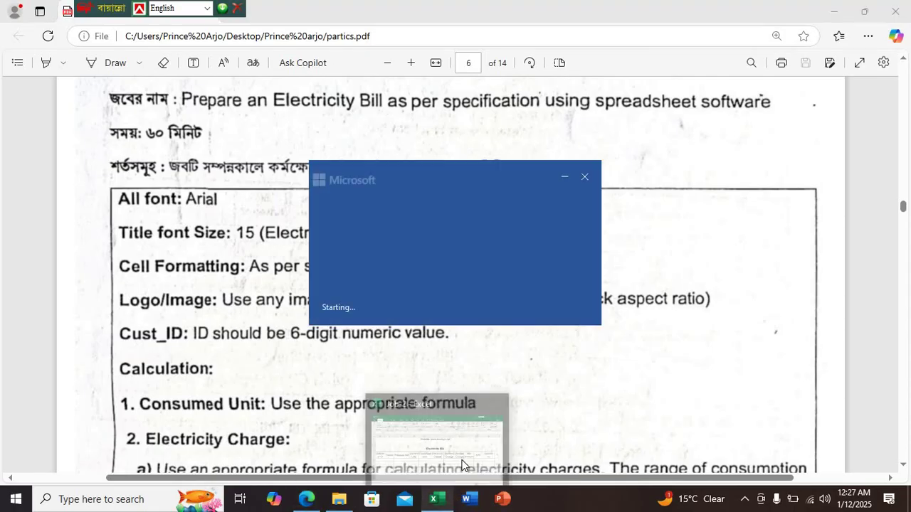
left_click(437, 500)
scroll(548, 267, "down", 4)
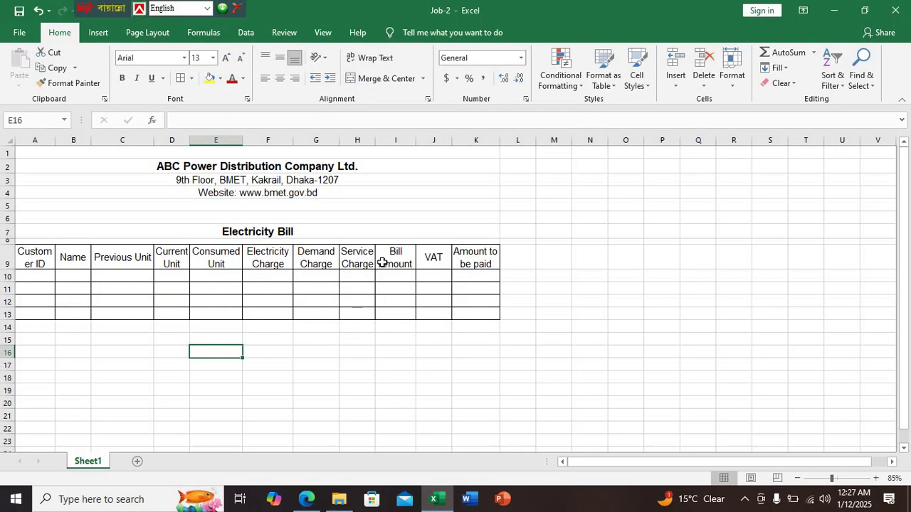
scroll(382, 262, "up", 4)
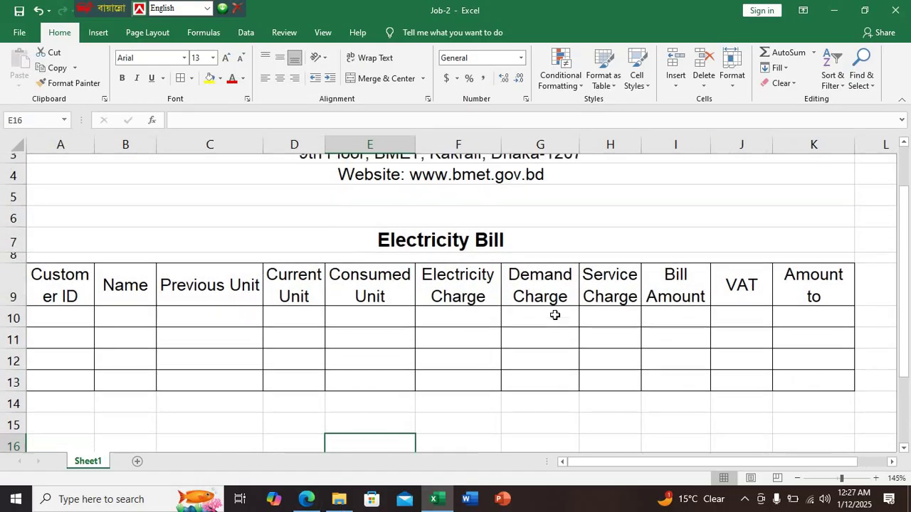
scroll(552, 313, "up", 1)
scroll(551, 313, "down", 1)
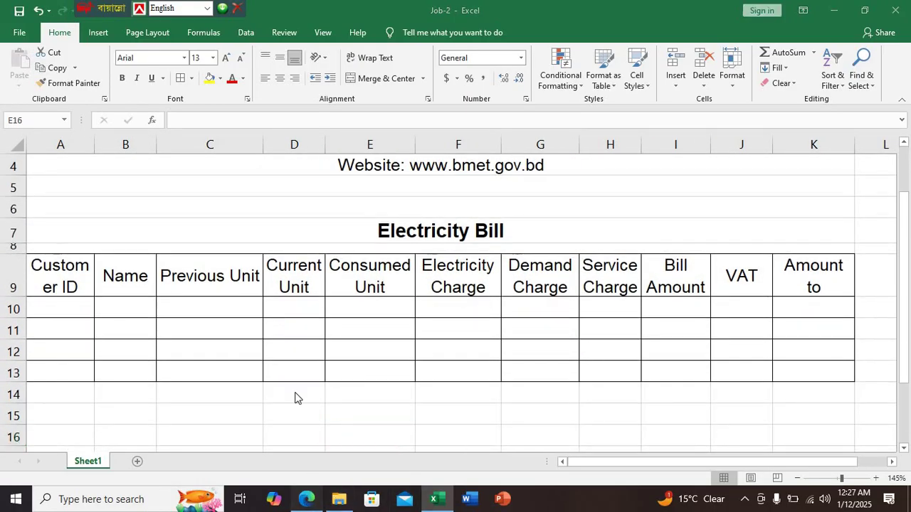
key("alt+Tab")
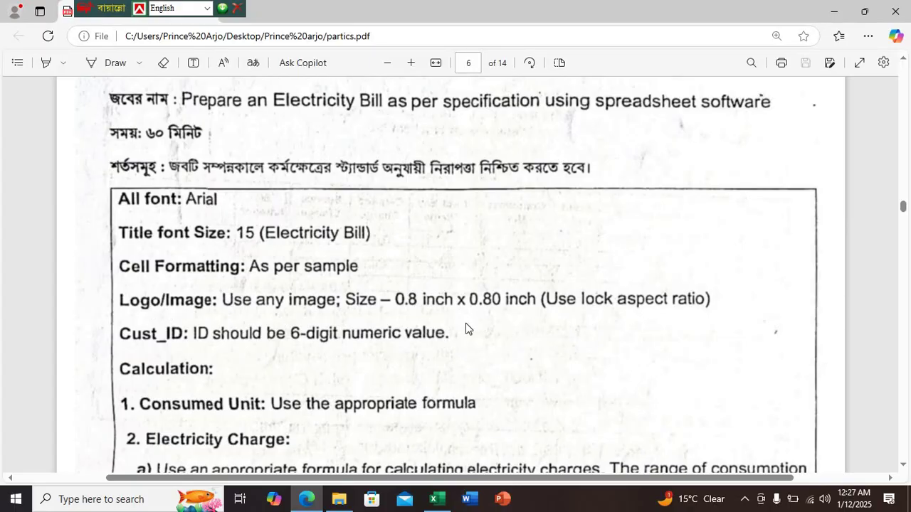
scroll(461, 308, "down", 15)
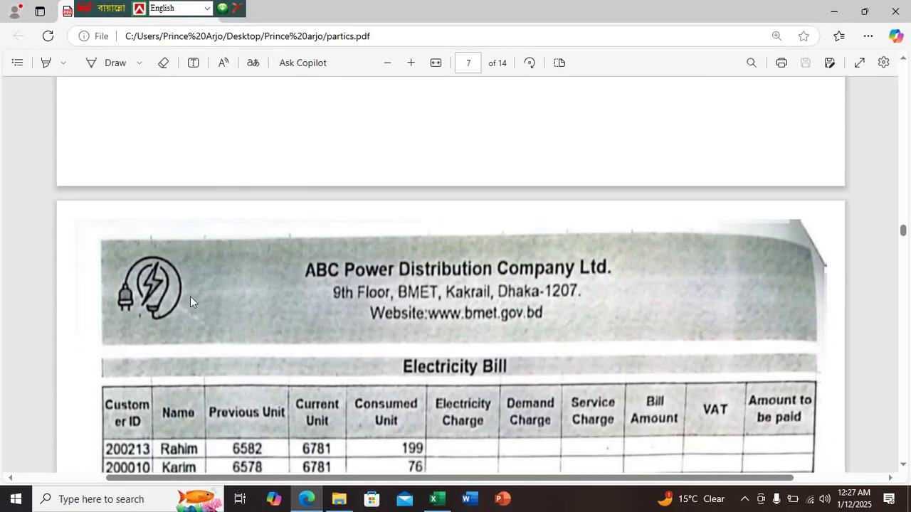
left_click(436, 499)
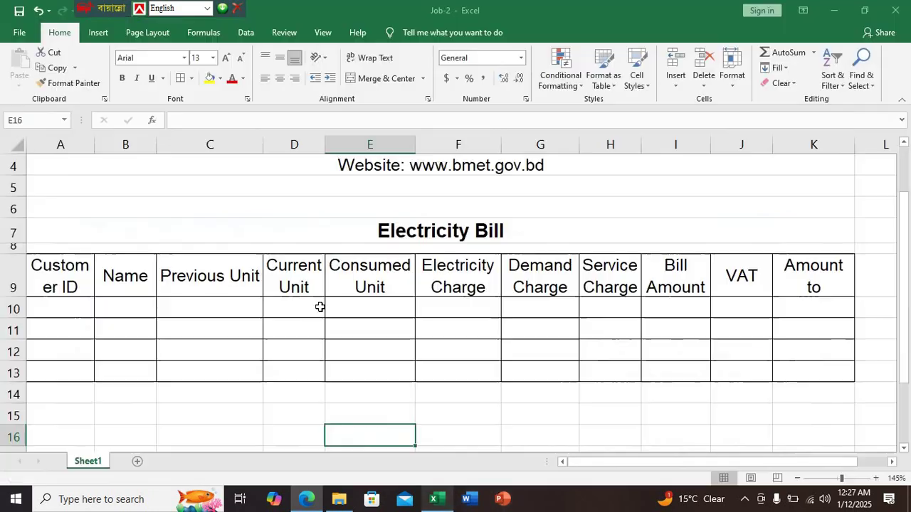
Select cell A6 and insert the crown image 22 from the Desktop into the sheet
scroll(220, 243, "up", 1)
left_click(220, 246)
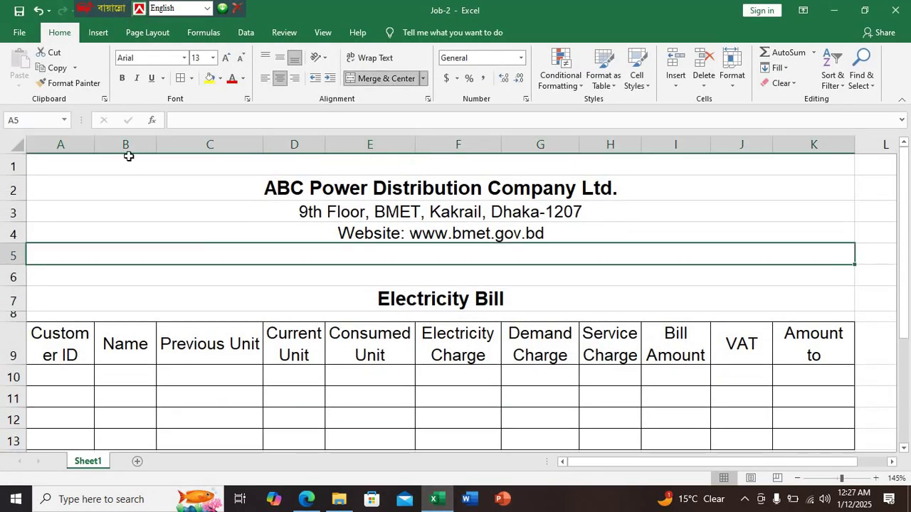
left_click(157, 278)
left_click(100, 32)
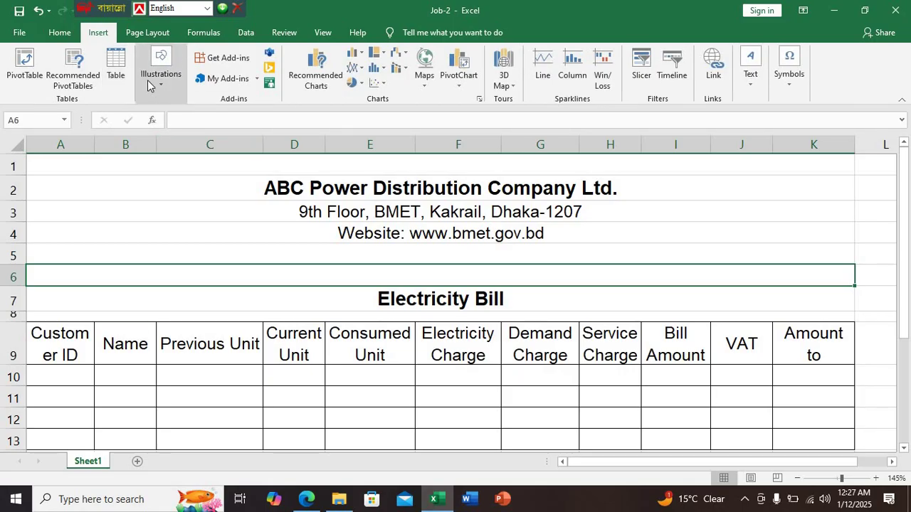
left_click(158, 85)
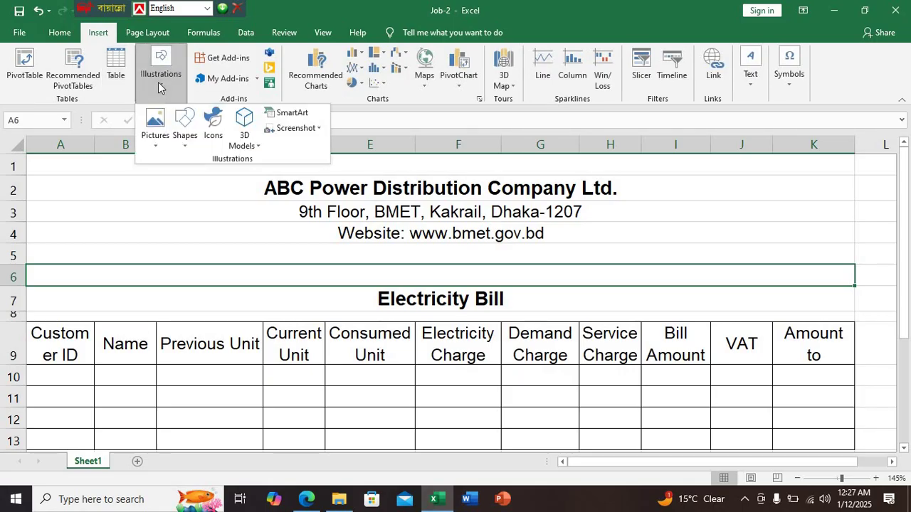
left_click(162, 141)
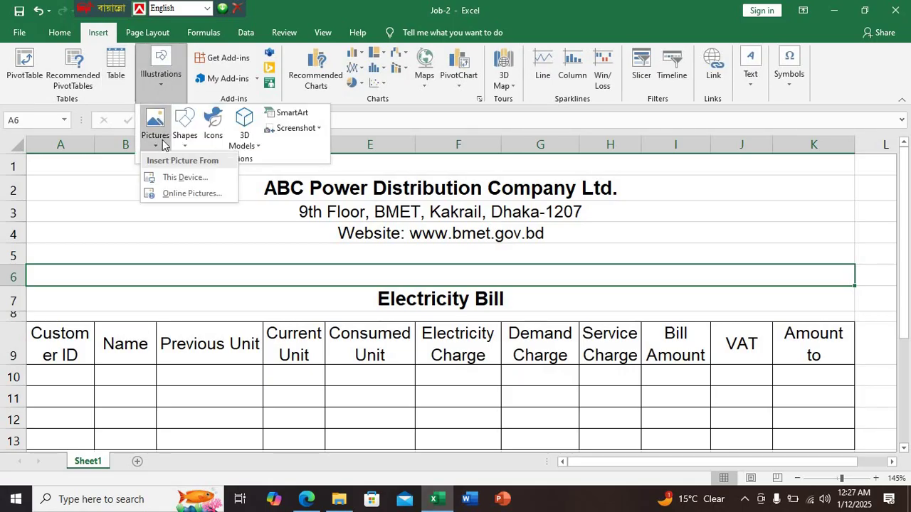
left_click(172, 178)
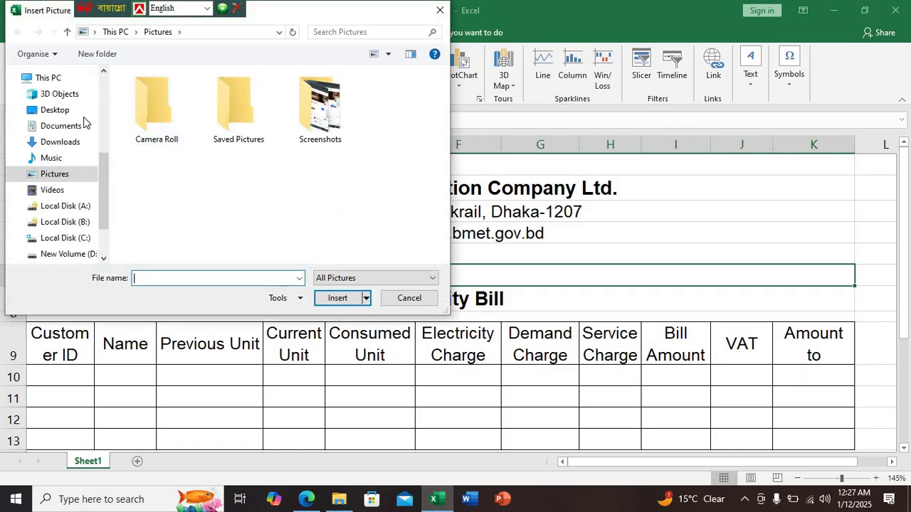
left_click(78, 111)
left_click(320, 114)
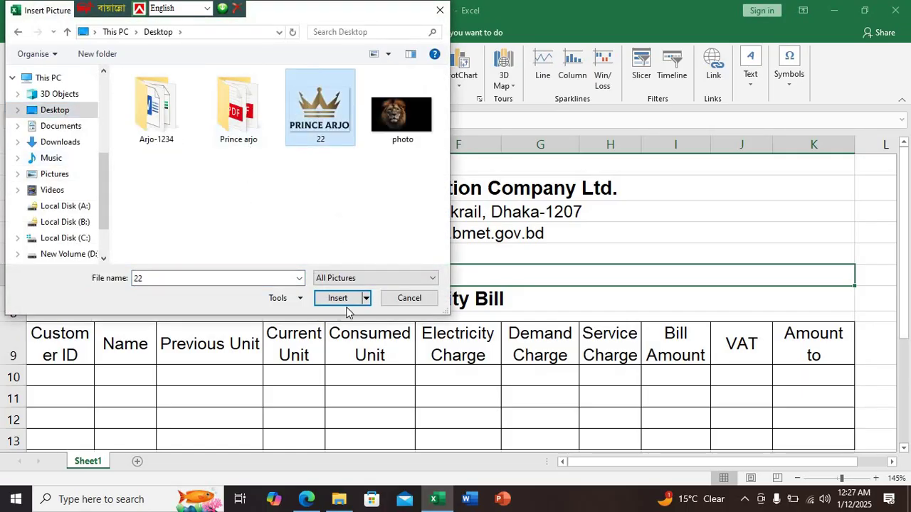
left_click(341, 299)
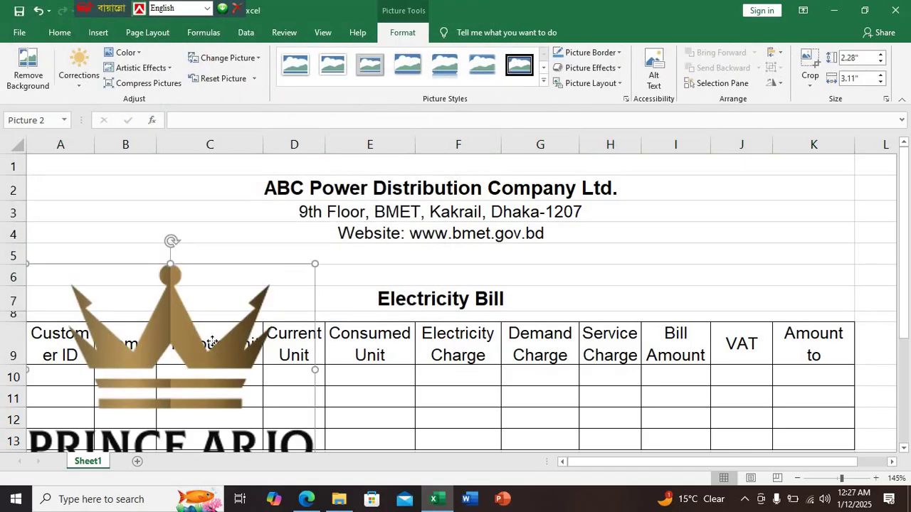
Move the crown picture up toward the heading and check the logo requirements in the PDF
left_click_drag(212, 347, 264, 261)
left_click(306, 499)
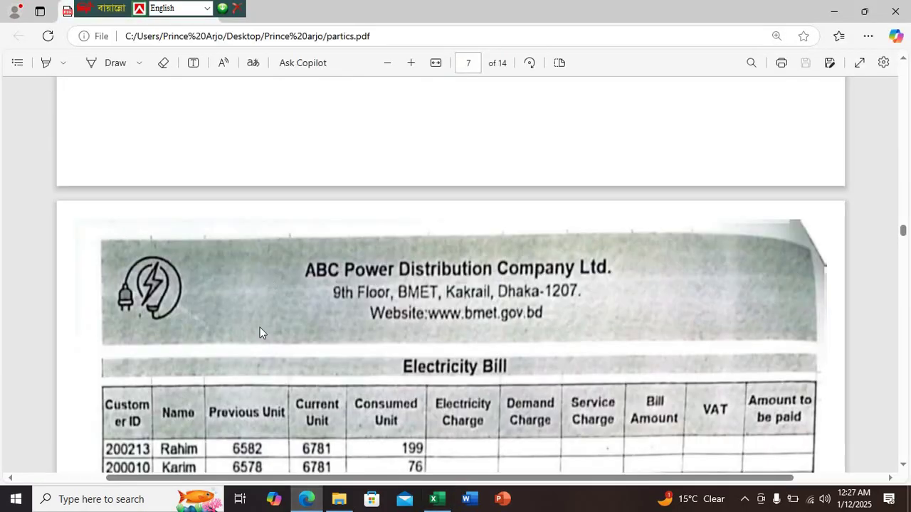
scroll(327, 296, "up", 10)
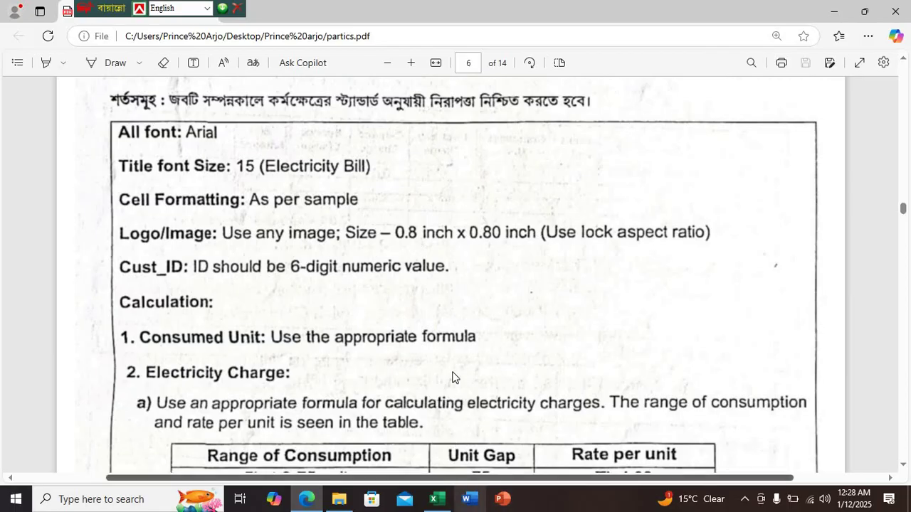
left_click(436, 499)
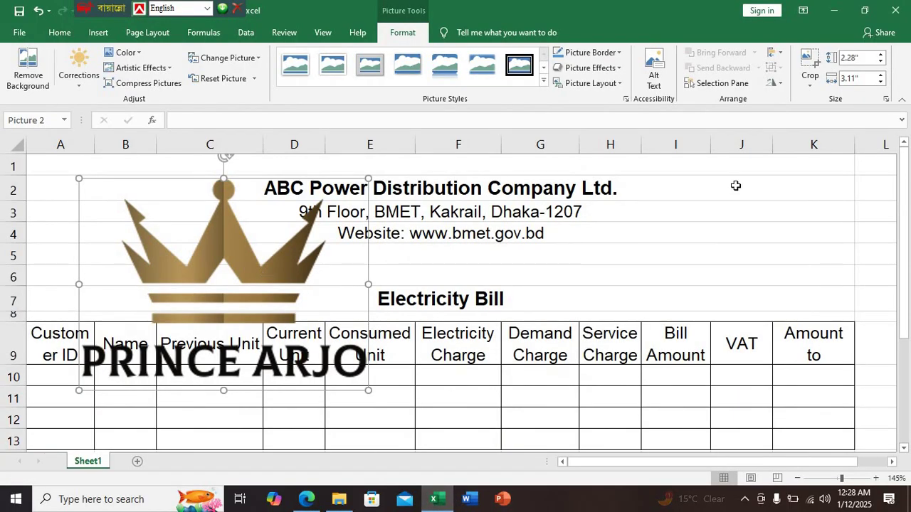
Unlock the aspect ratio and size the logo to 0.8 inch height and 0.8 inch width
left_click(886, 99)
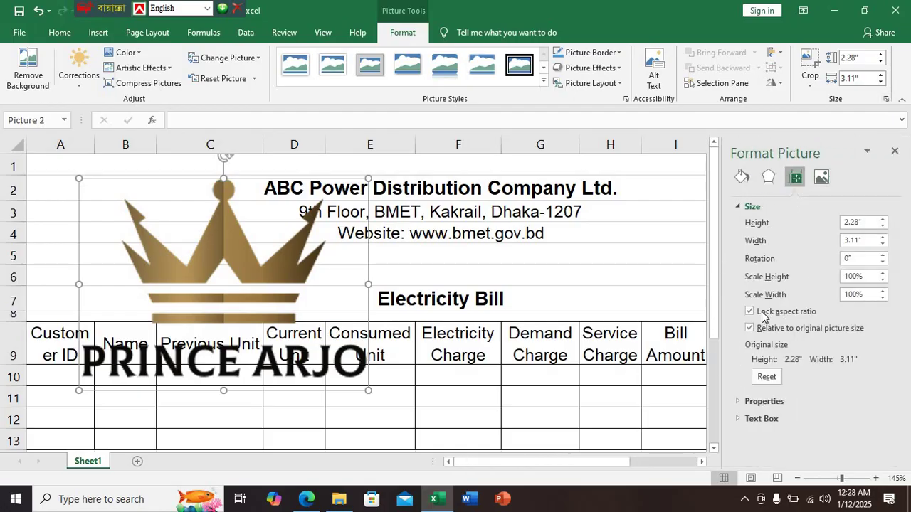
left_click(749, 311)
left_click(857, 222)
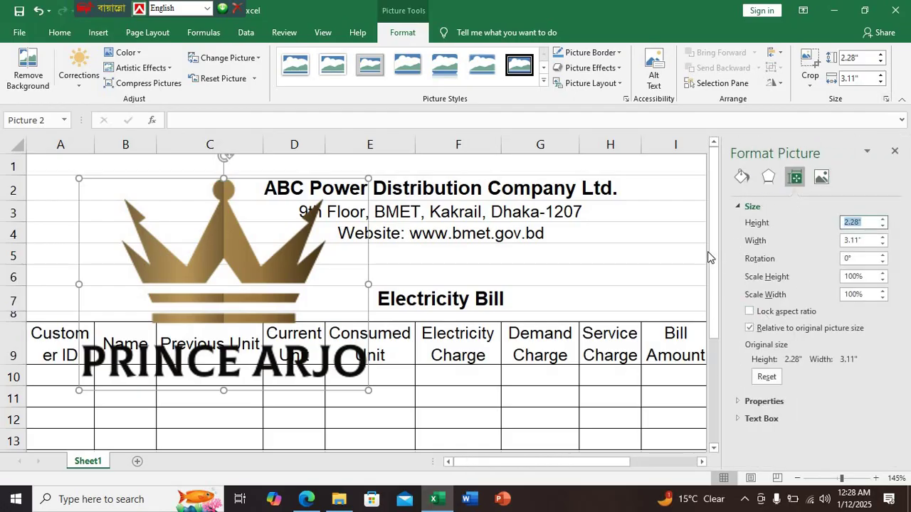
type(".8")
left_click(882, 237)
key("ctrl+a")
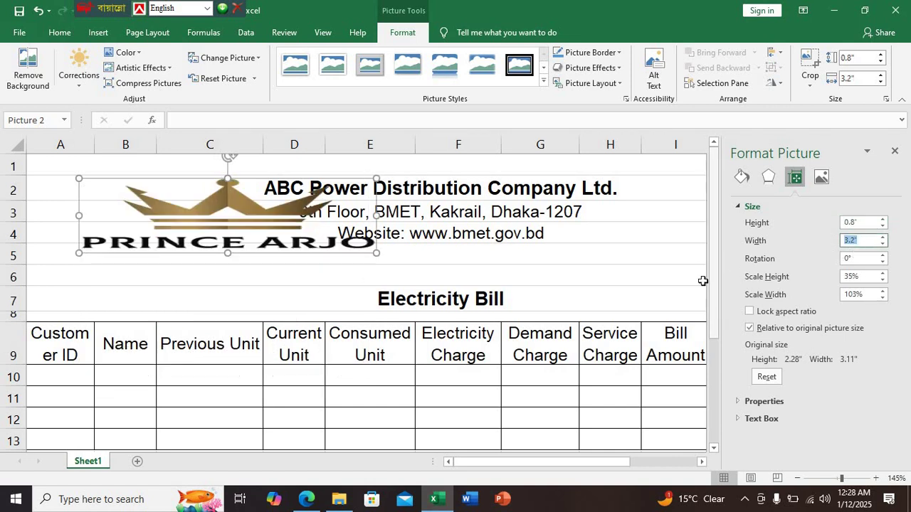
type(".8")
key("Return")
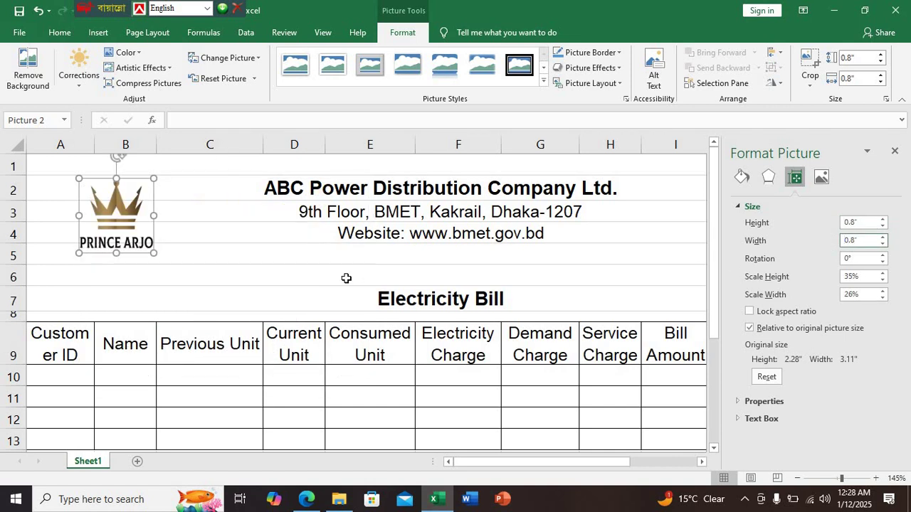
Nudge the resized logo into the top-left corner beside the company heading
left_click(895, 151)
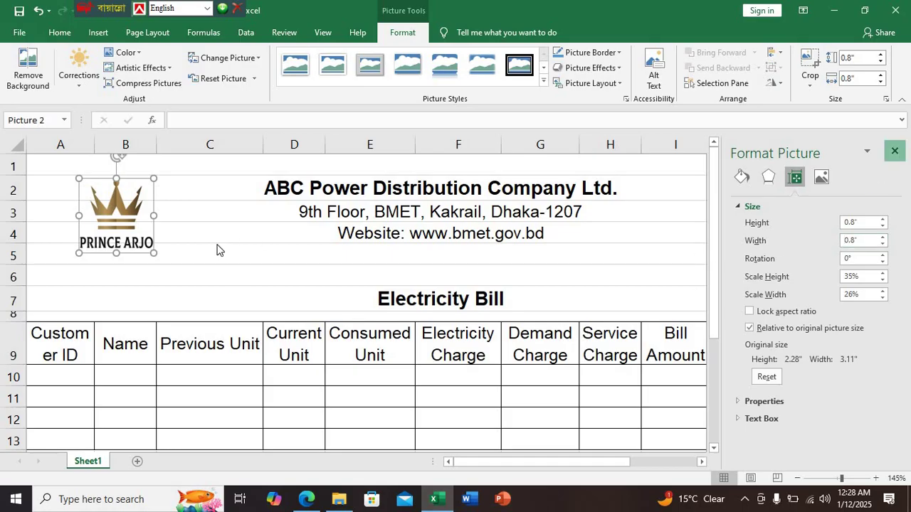
scroll(214, 244, "down", 3)
mouse_move(107, 208)
left_mouse_down()
mouse_move(175, 209)
mouse_move(110, 201)
left_mouse_up()
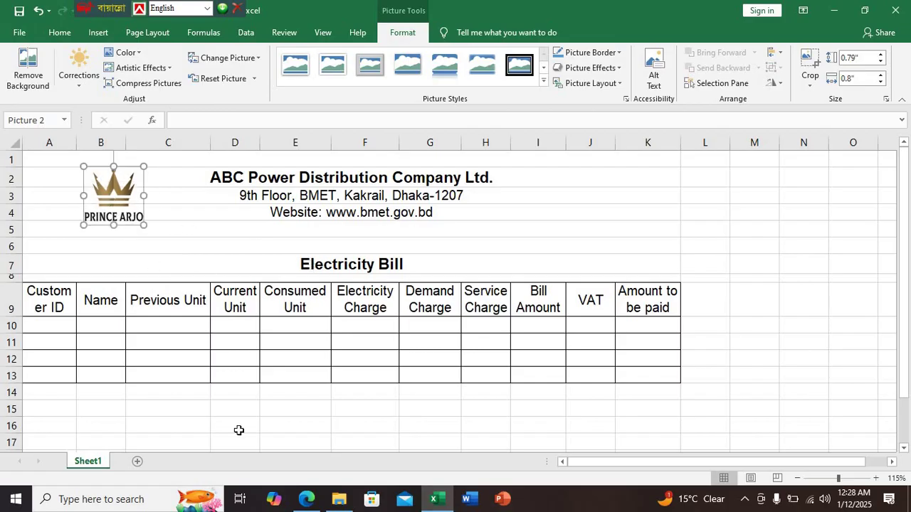
Return to partics.pdf and scroll page 6 down to the consumption rate-per-unit table
left_click(307, 500)
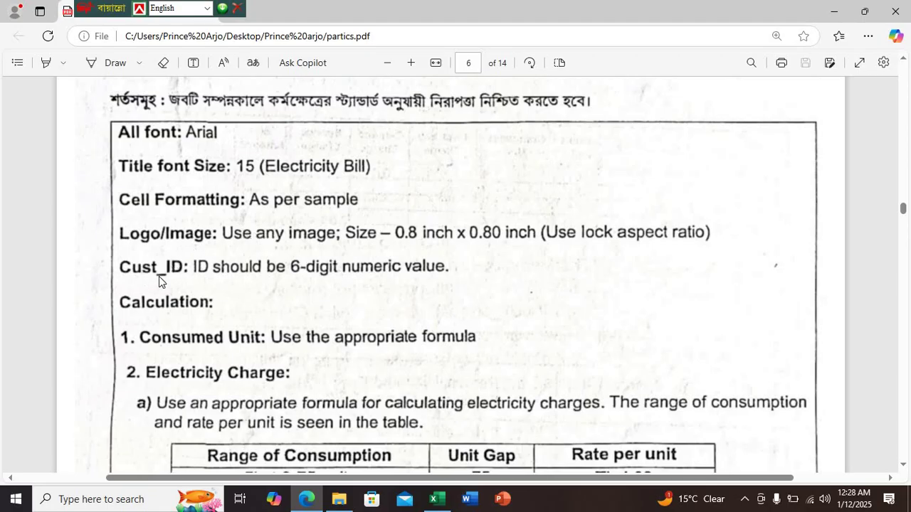
scroll(168, 284, "down", 3)
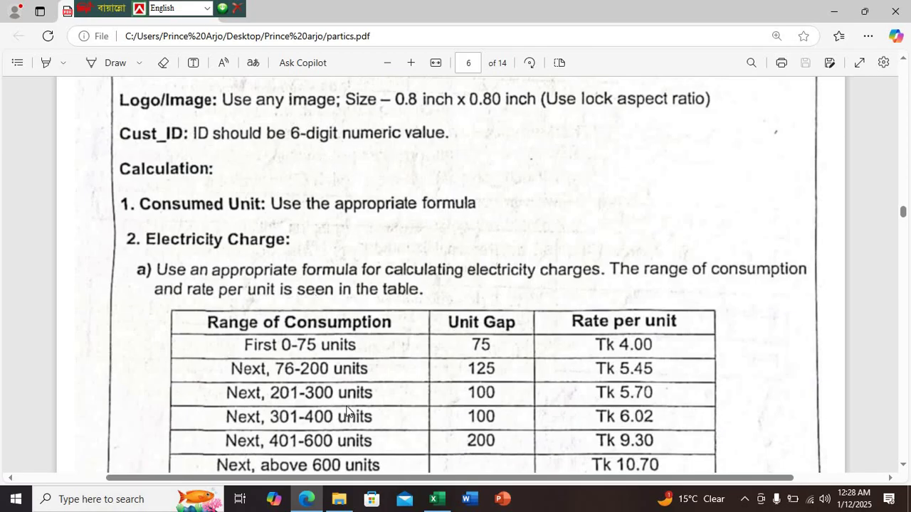
Switch from the PDF back to the Job-2 electricity bill workbook in Excel
left_click(436, 500)
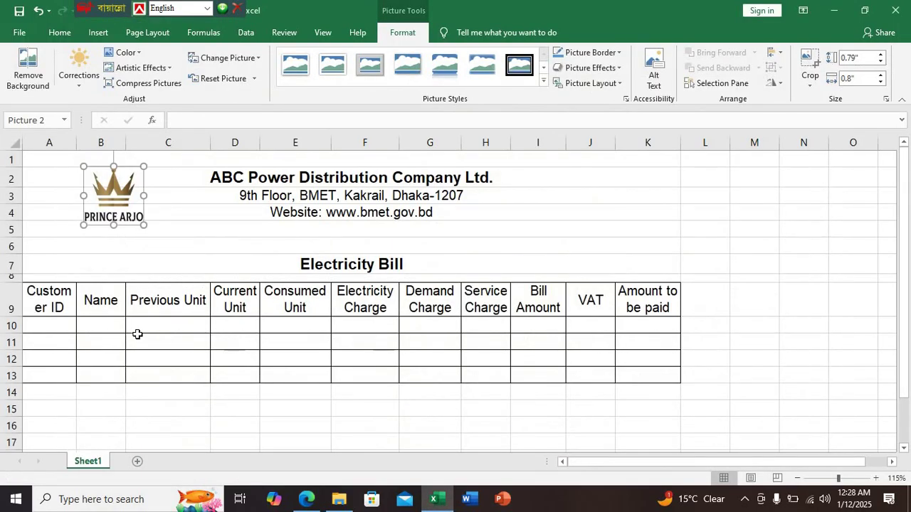
Select the Customer ID cells A10:A13 and open the Data Validation menu on the Data tab
scroll(137, 334, "up", 5, "ctrl")
scroll(138, 329, "down", 4)
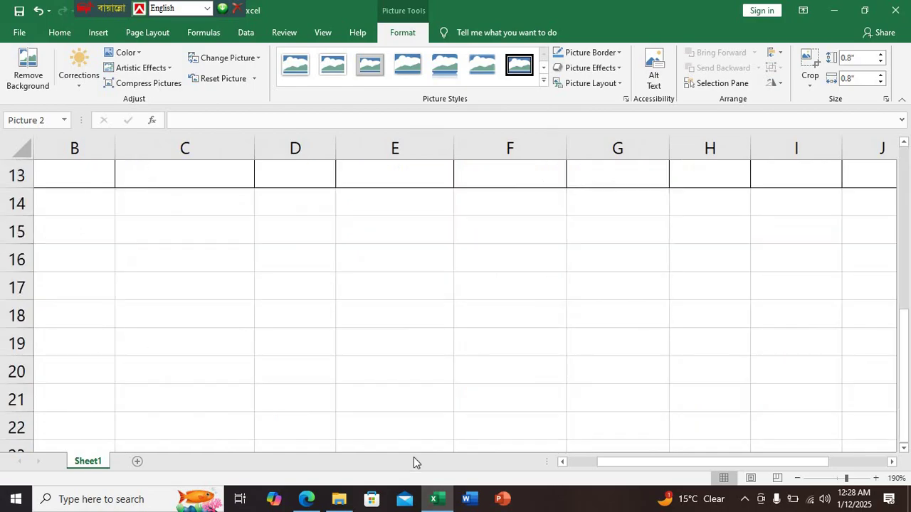
left_click_drag(633, 464, 81, 313)
scroll(81, 313, "up", 4)
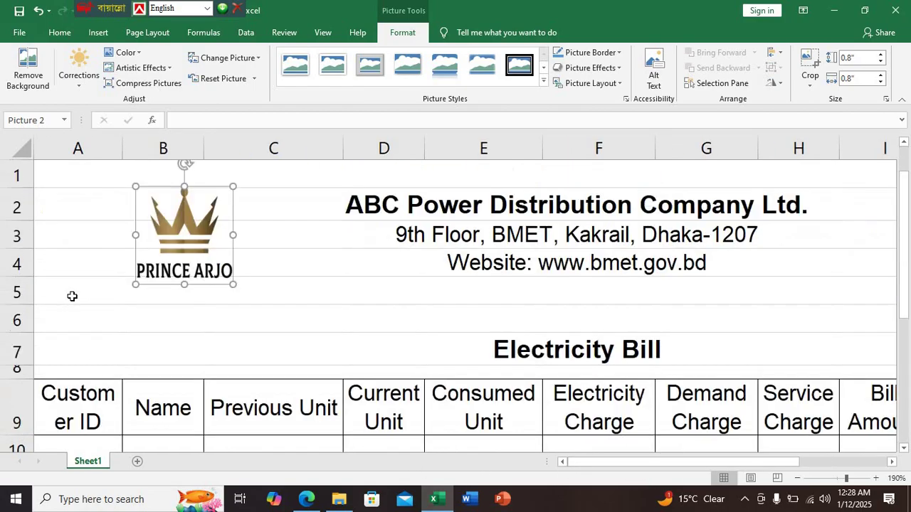
scroll(91, 311, "down", 1)
scroll(92, 311, "down", 2)
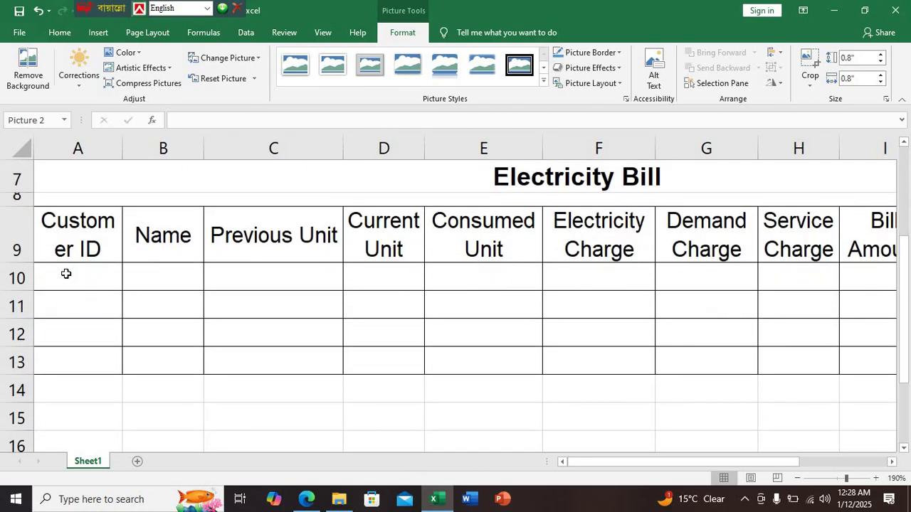
left_click_drag(67, 272, 62, 354)
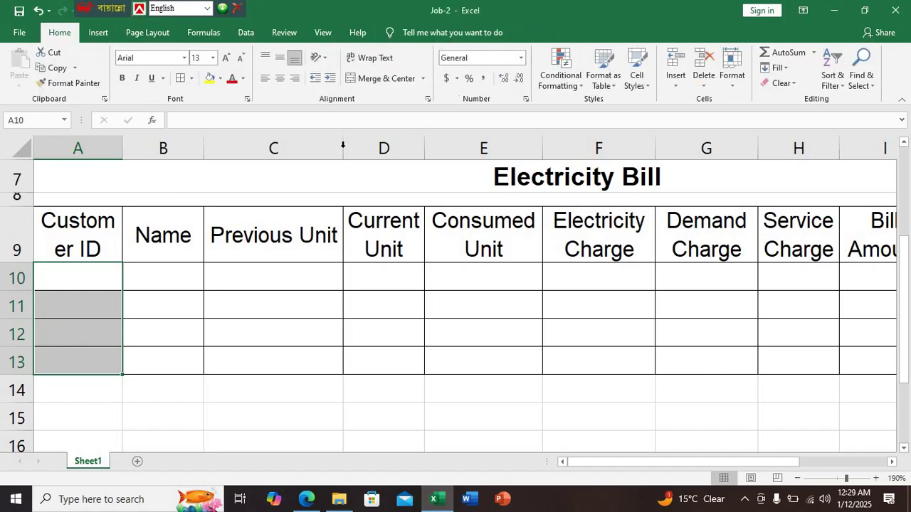
left_click(249, 34)
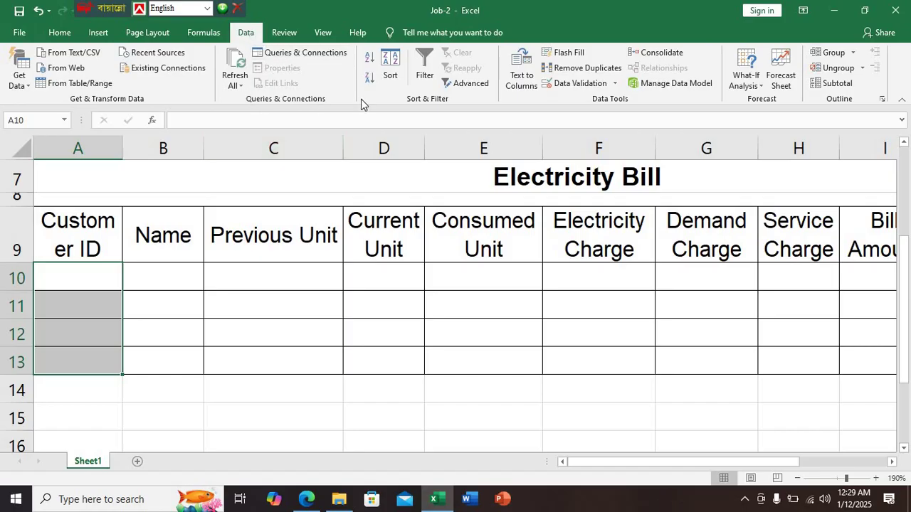
left_click(615, 83)
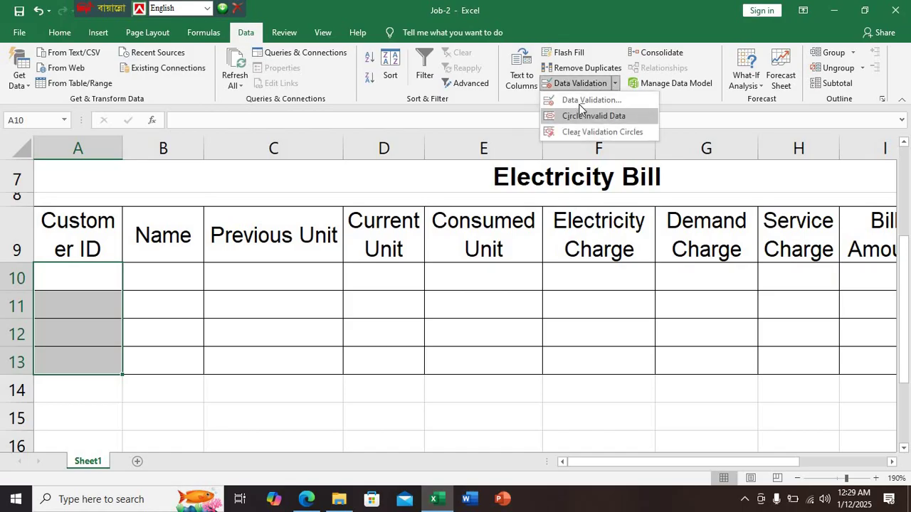
Open Data Validation settings and set Allow to Custom, checking the Cust_ID requirement in the PDF
left_click(581, 100)
left_click(421, 163)
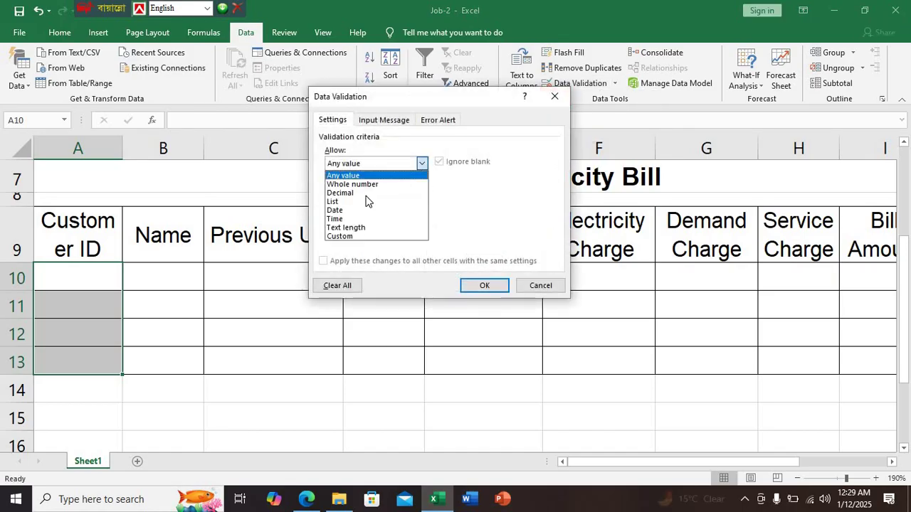
left_click(340, 237)
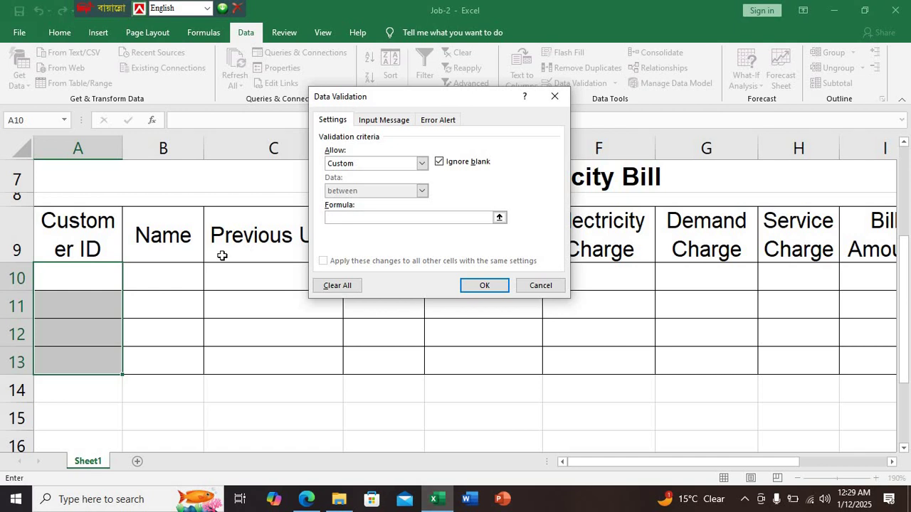
left_click(306, 499)
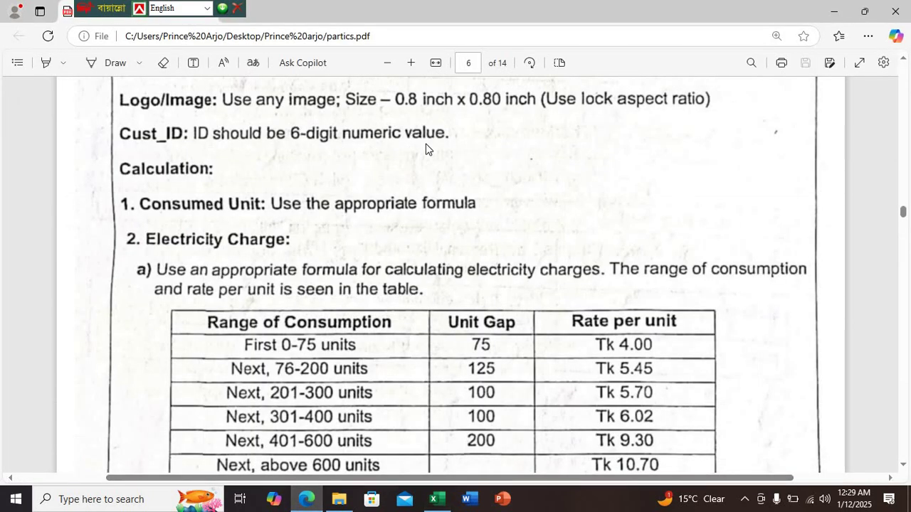
left_click(442, 500)
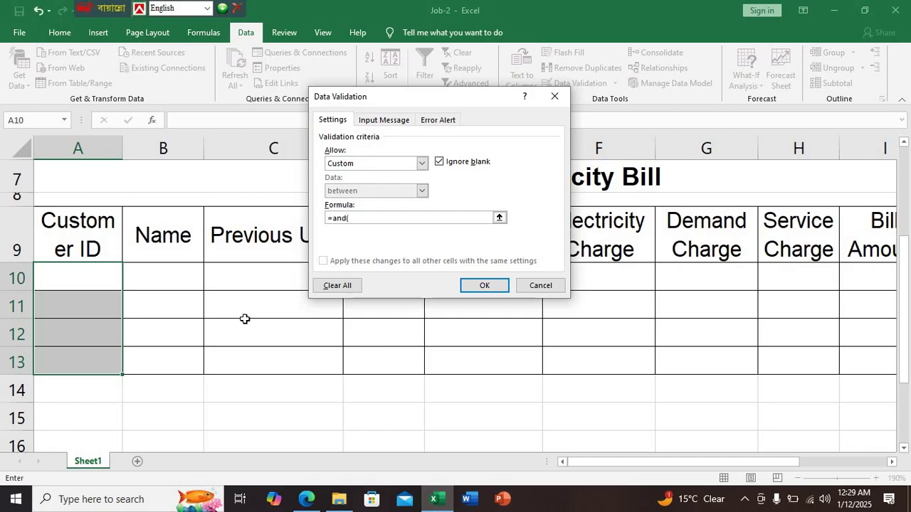
Apply the custom rule =AND(LEN(A10)=6,ISNUMBER(A10)) so only six-digit numbers are accepted
type("(len(")
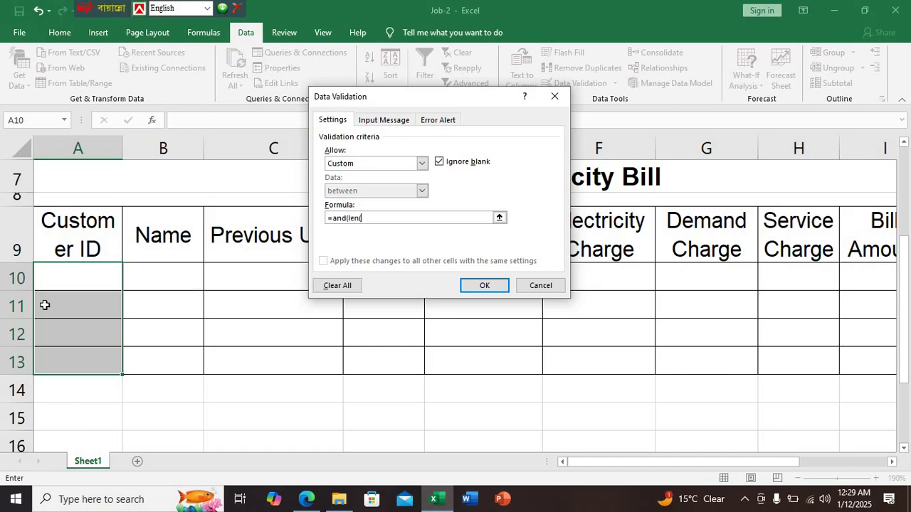
left_click(73, 279)
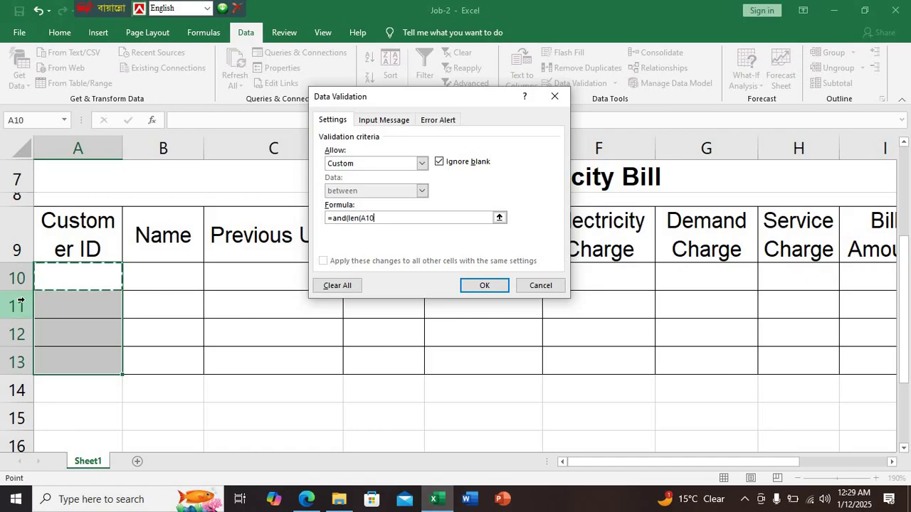
type(")=")
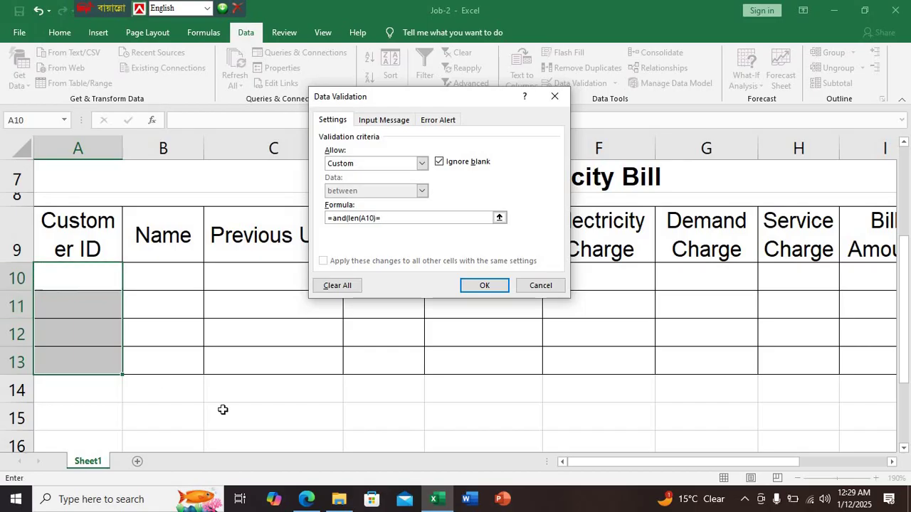
left_click(306, 499)
scroll(205, 263, "down", 10)
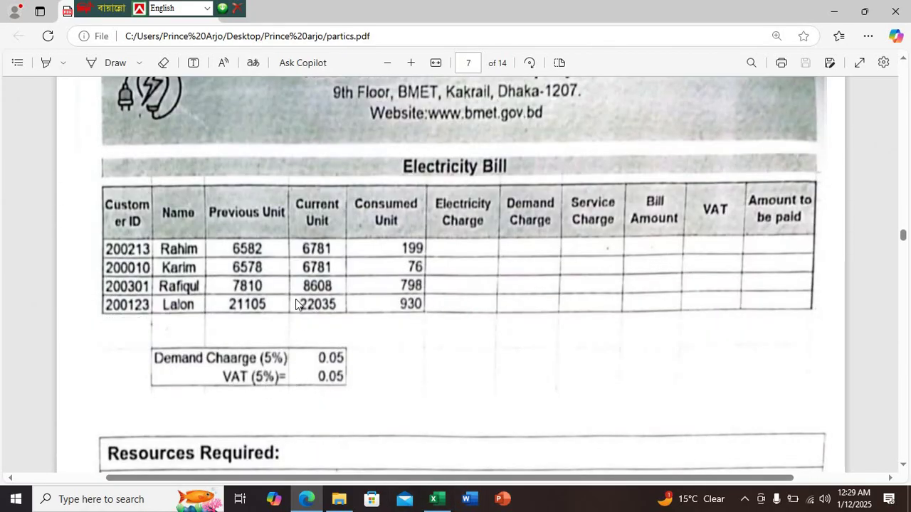
scroll(295, 304, "up", 10)
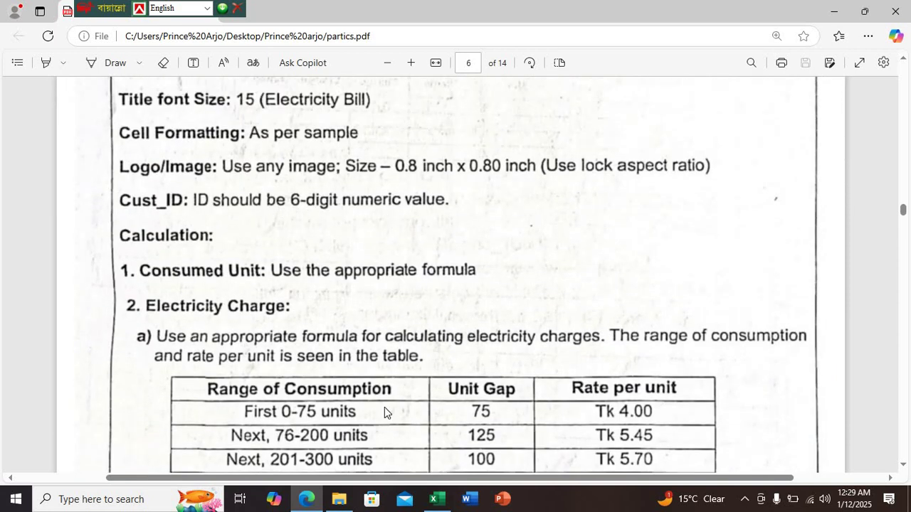
left_click(437, 500)
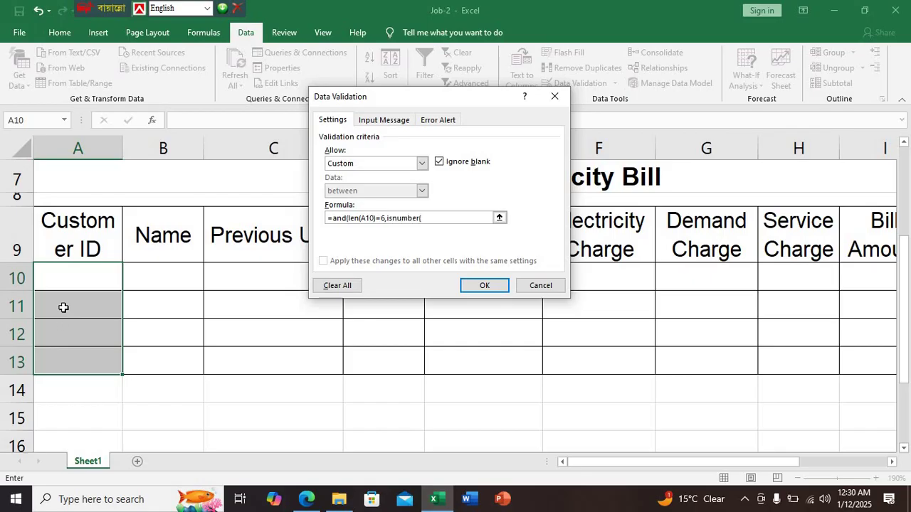
left_click(75, 277)
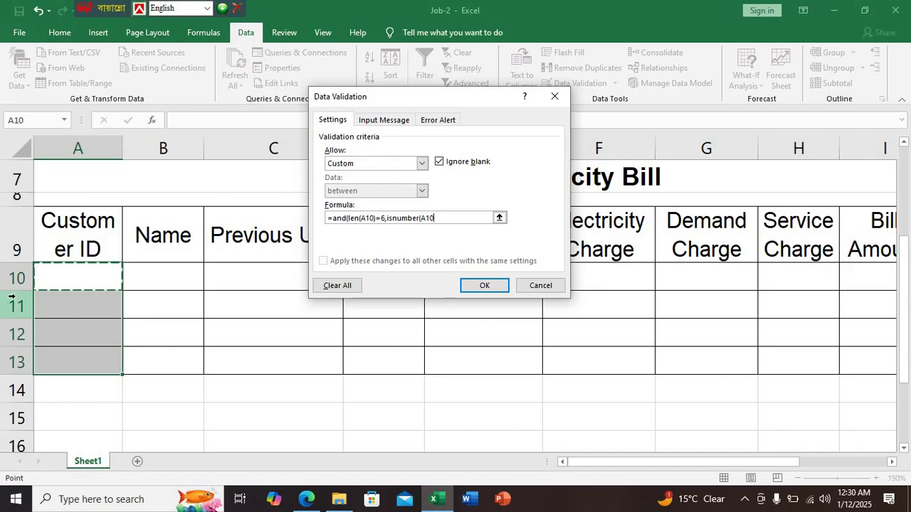
type("))")
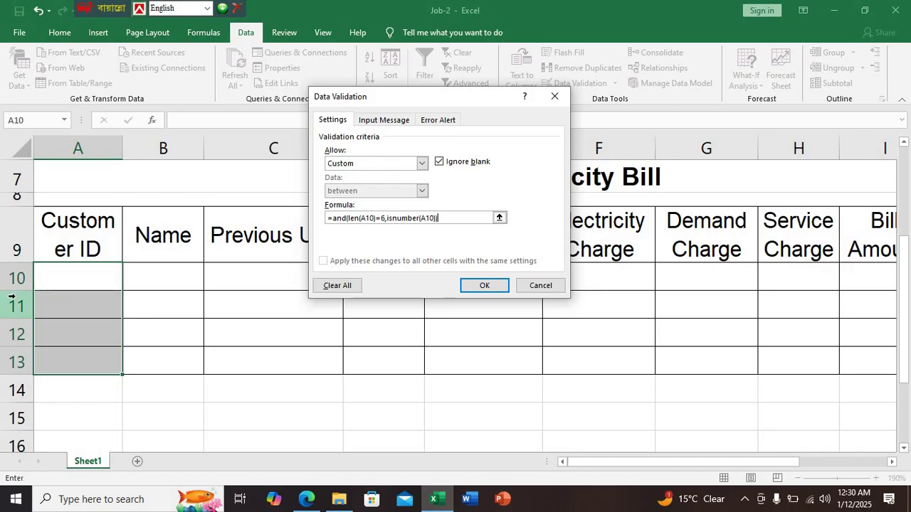
key("Return")
left_click(63, 270)
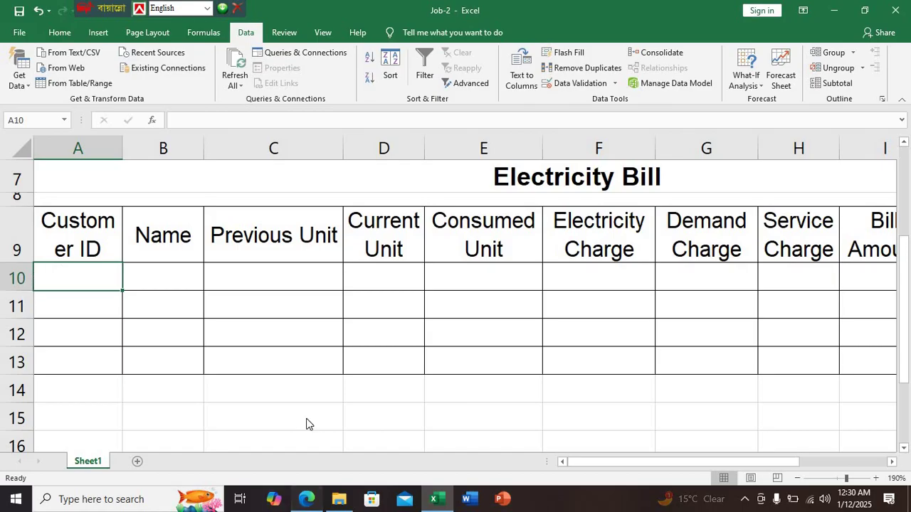
Enter the first customer ID 200213 in A10, taken from the sample bill
left_click(306, 498)
scroll(307, 355, "down", 10)
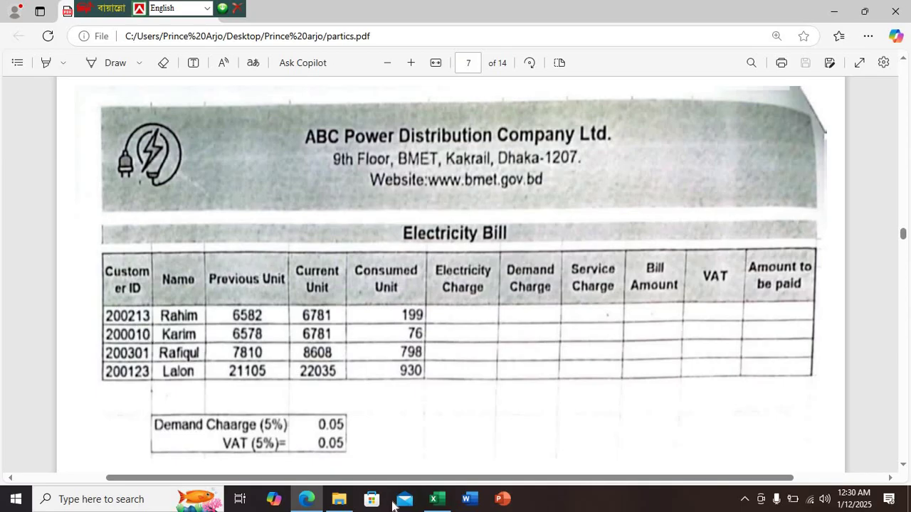
left_click(437, 499)
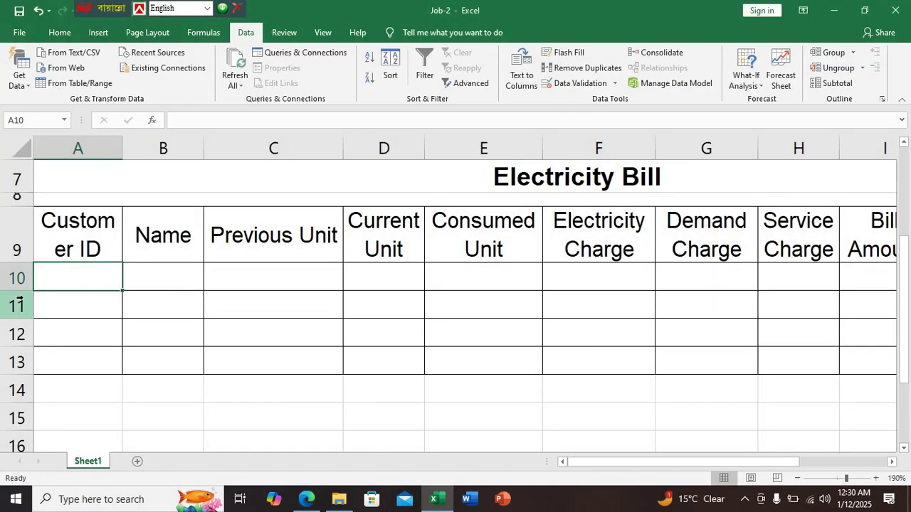
type("200213")
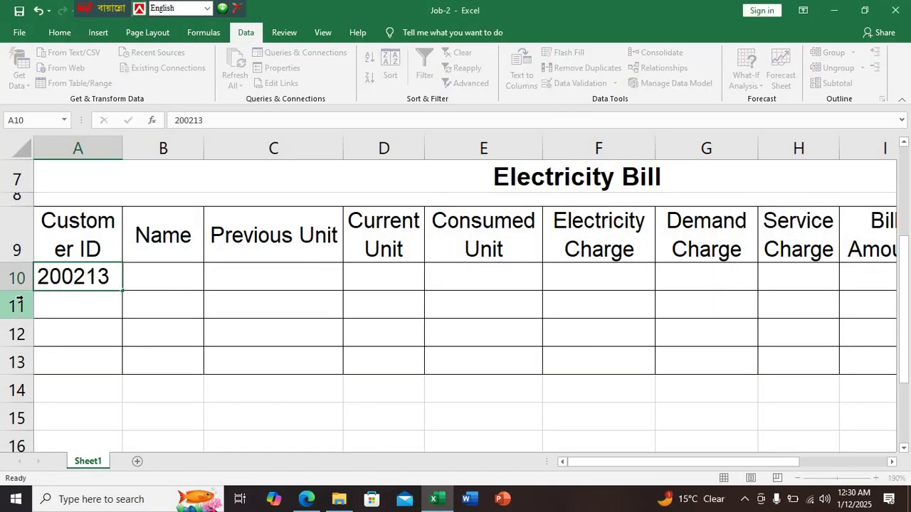
key("Return")
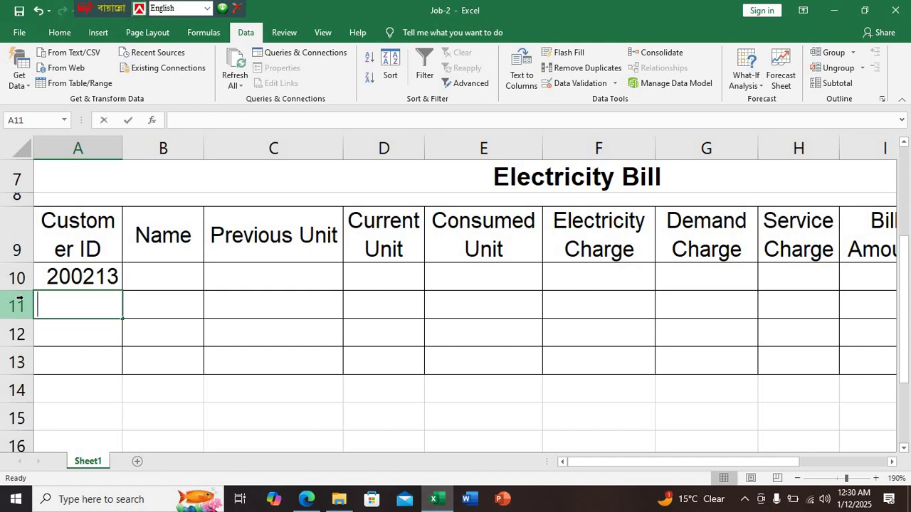
Confirm the rule rejects 'asdfgh' and 104 in A11, dismissing each error
type("asdfgh")
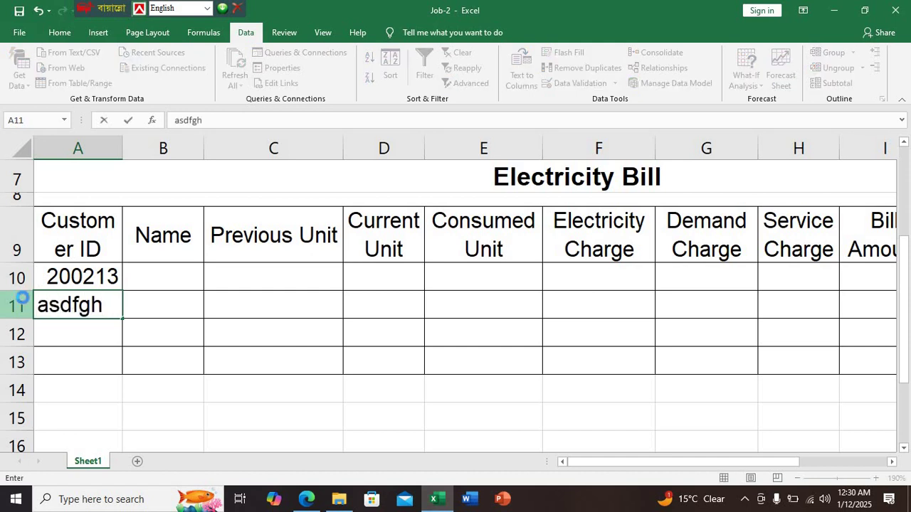
left_click(22, 299)
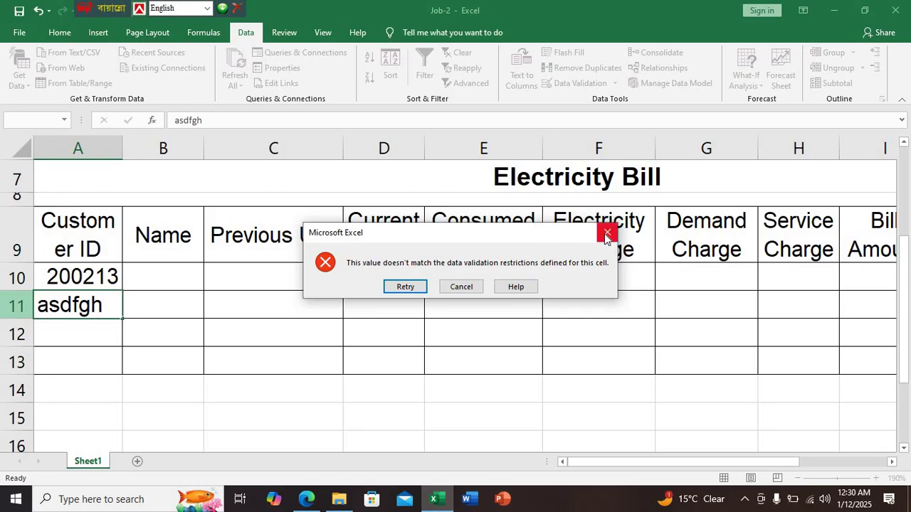
key("Escape")
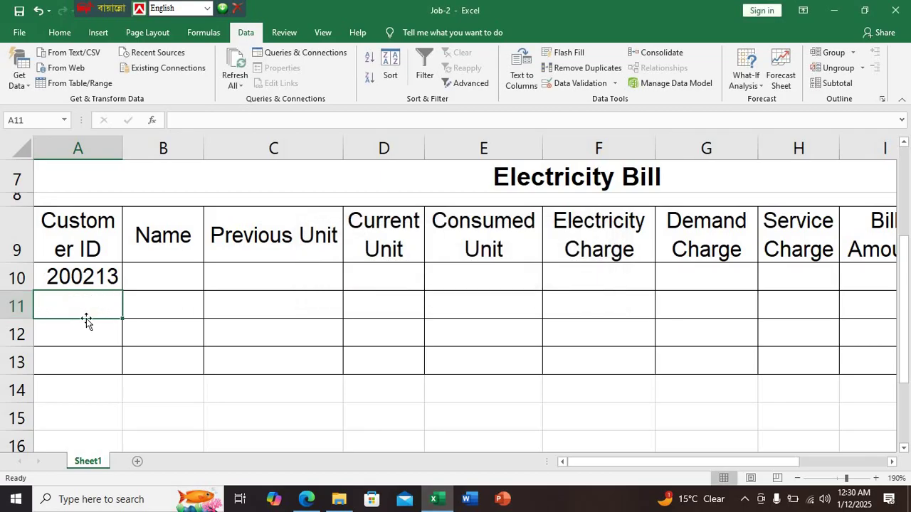
type("104")
key("Return")
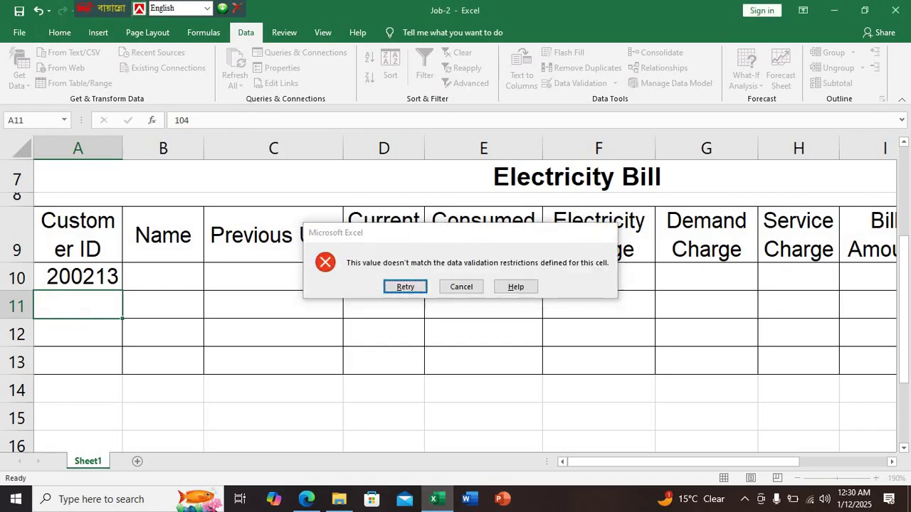
left_click(609, 233)
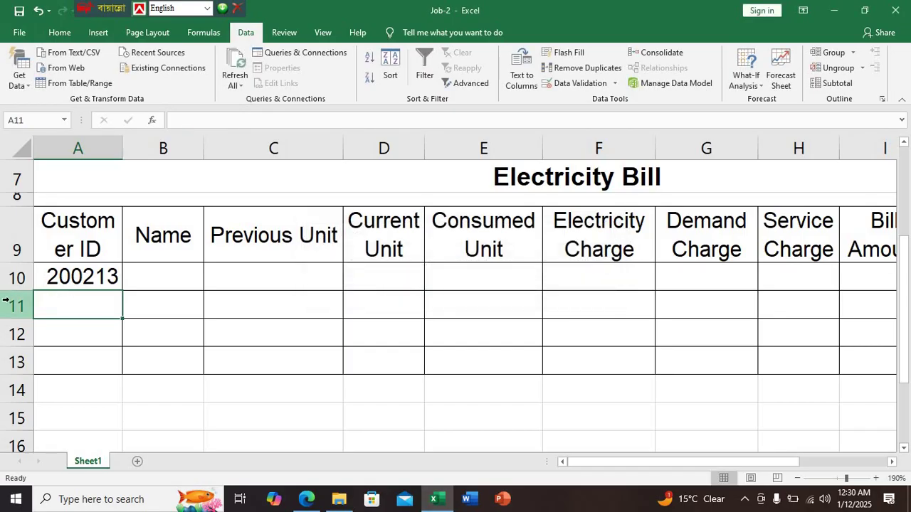
left_click(306, 499)
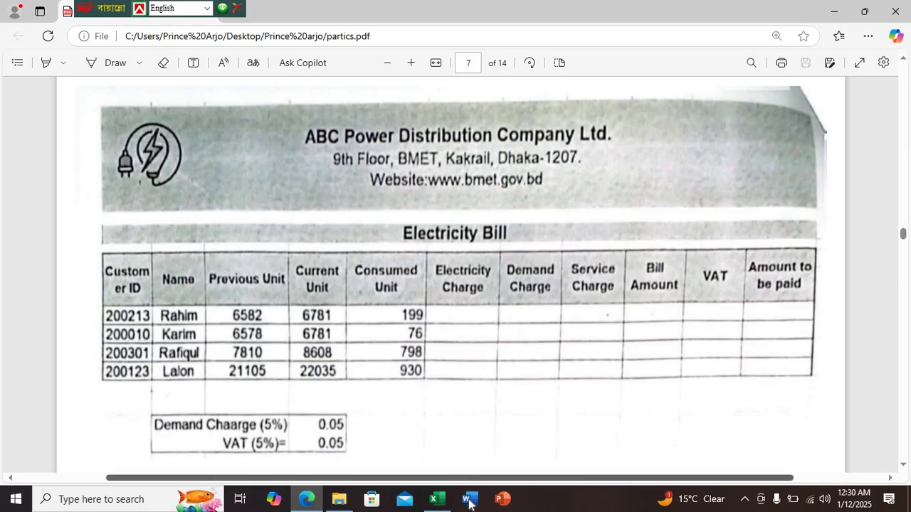
Enter IDs 200010, 200301 and 200123 into A11:A13, checking each against the sample bill PDF
left_click(436, 499)
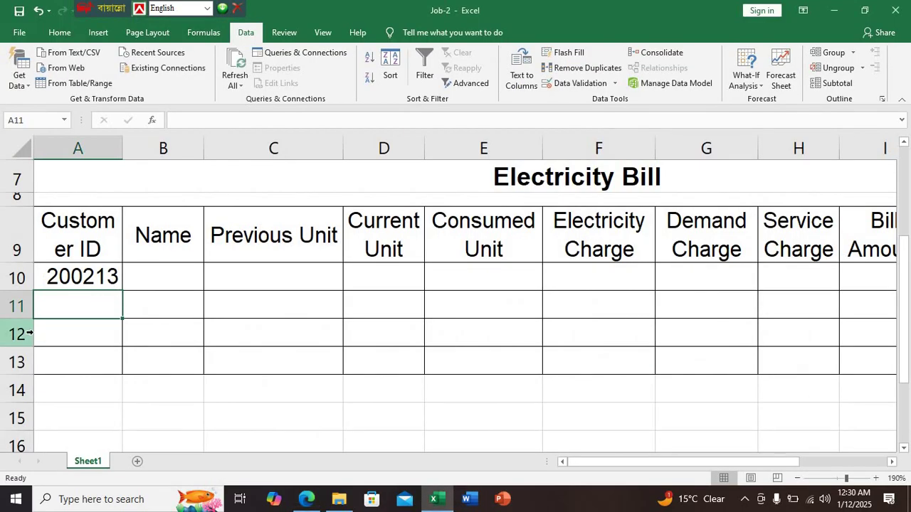
type("2000")
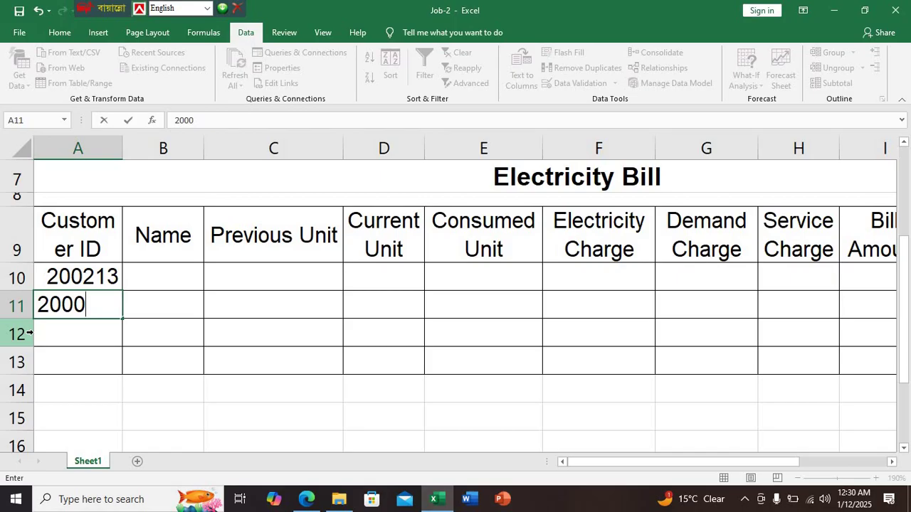
type("10")
key("Return")
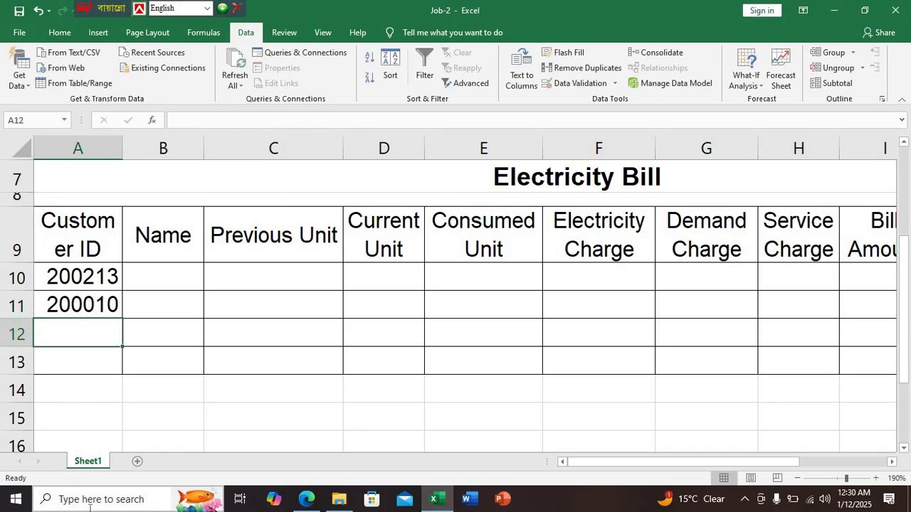
left_click(306, 499)
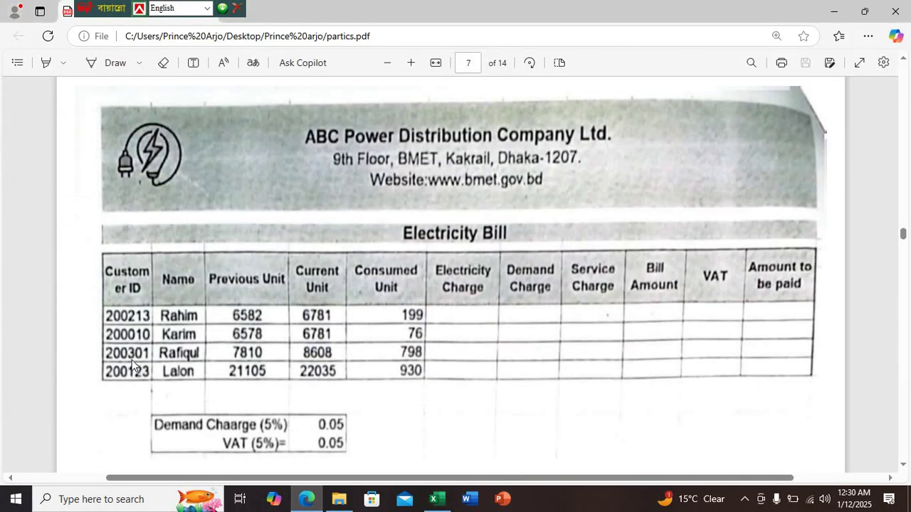
left_click(433, 498)
type("2")
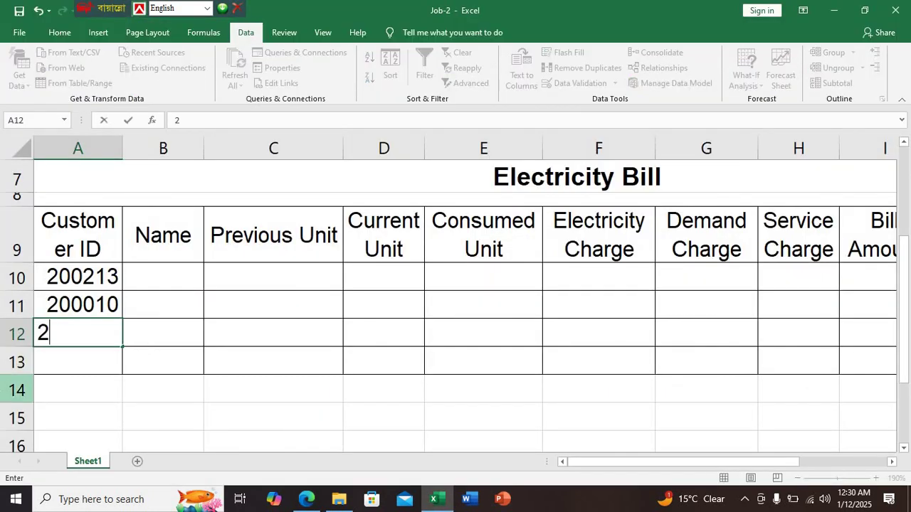
type("00301")
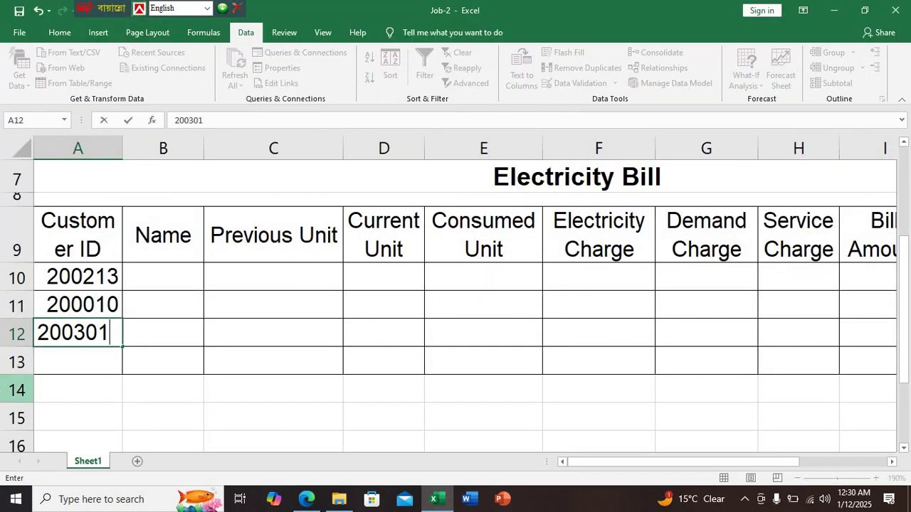
key("Return")
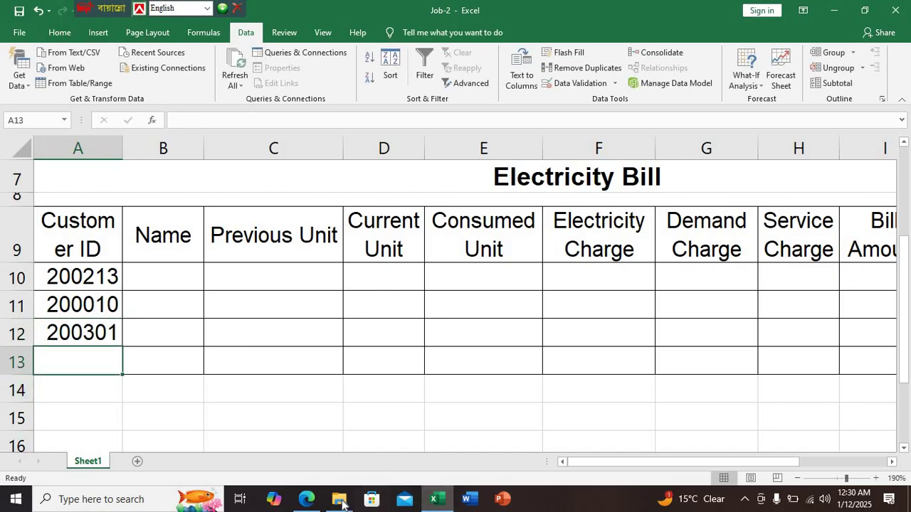
mouse_move(342, 503)
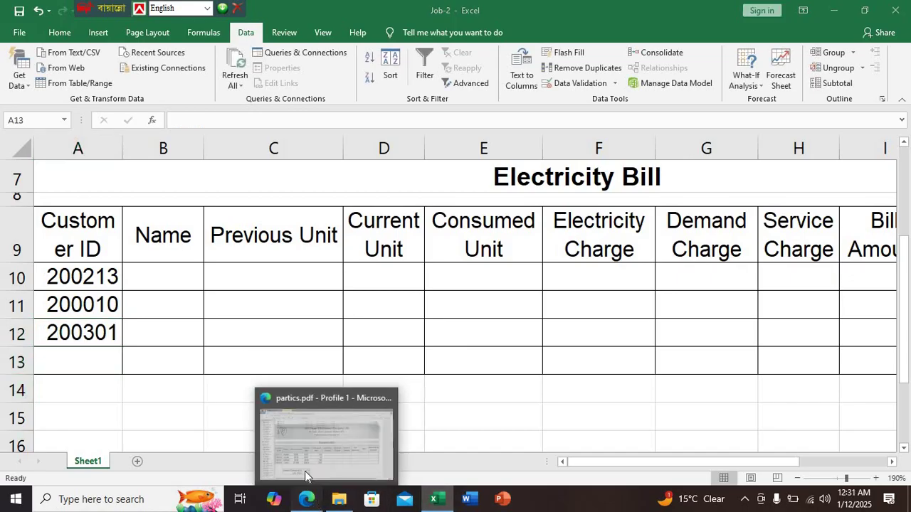
left_click(305, 471)
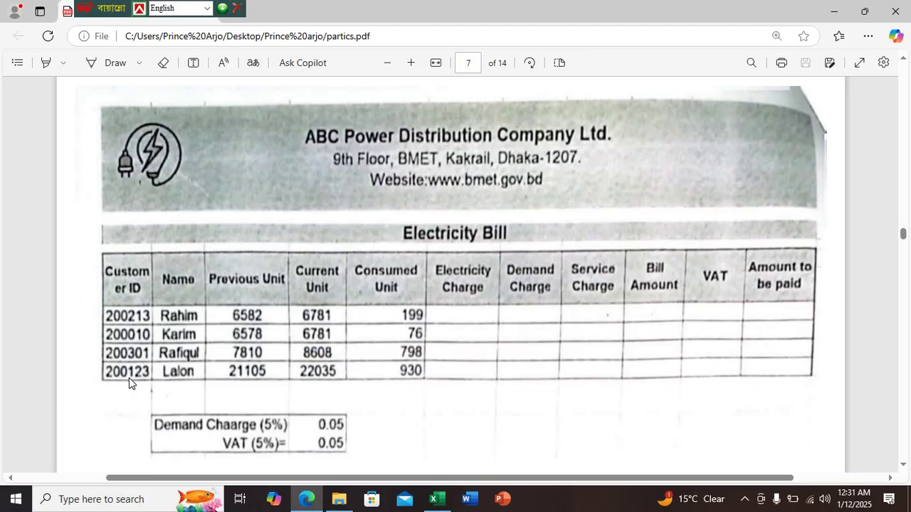
left_click(437, 498)
type("20")
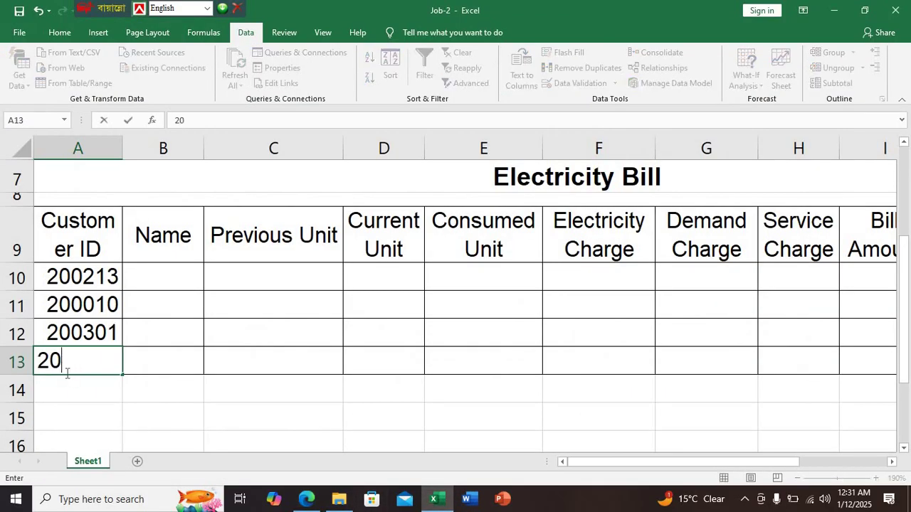
type("0123")
key("Return")
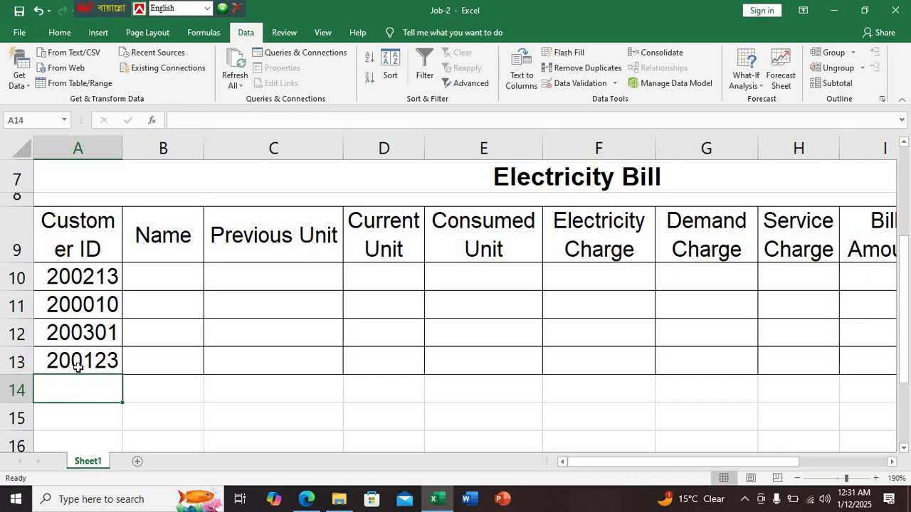
left_click(201, 409)
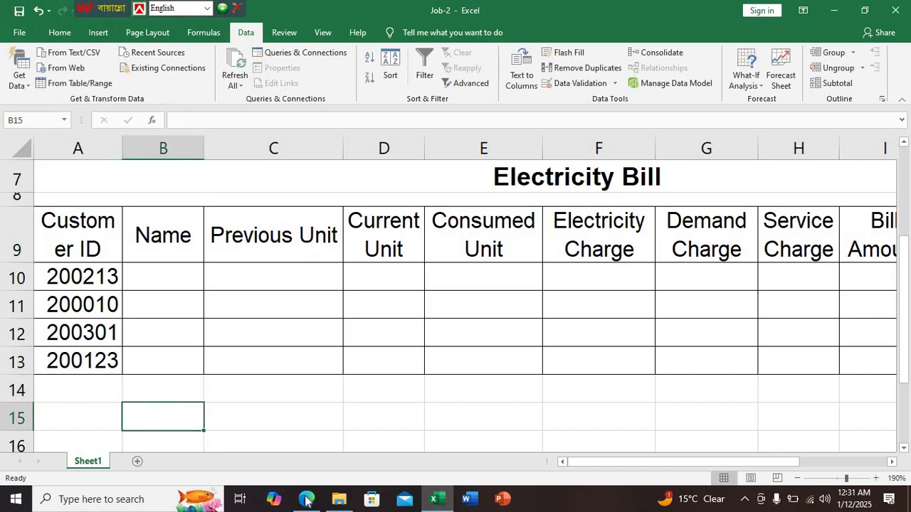
left_click(306, 499)
scroll(232, 348, "up", 10)
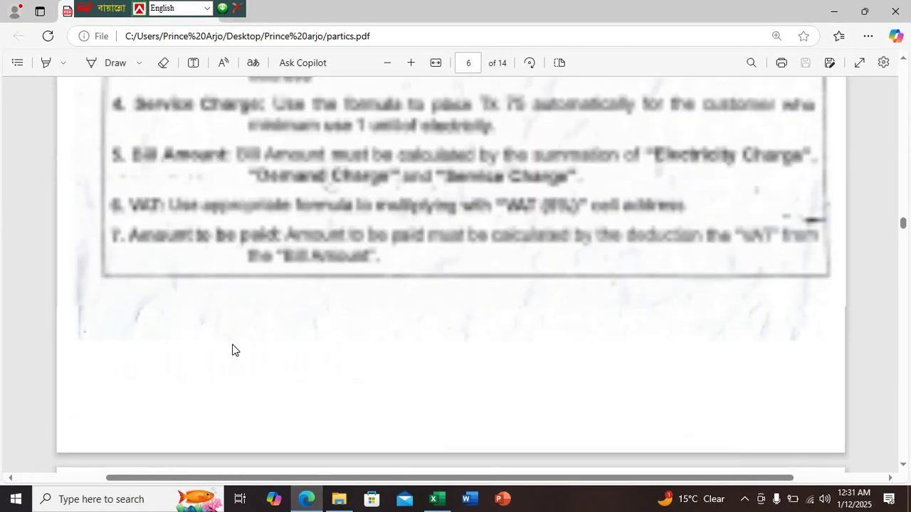
scroll(232, 344, "down", 1)
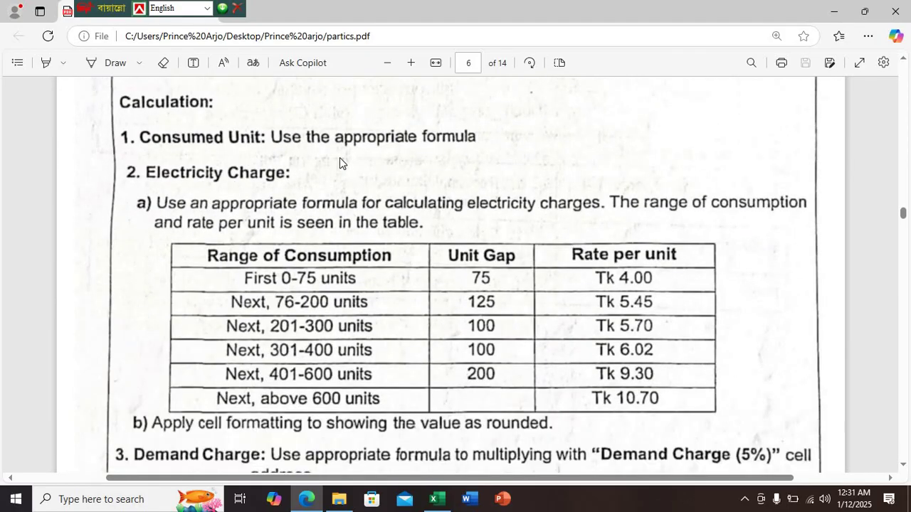
scroll(339, 157, "up", 1)
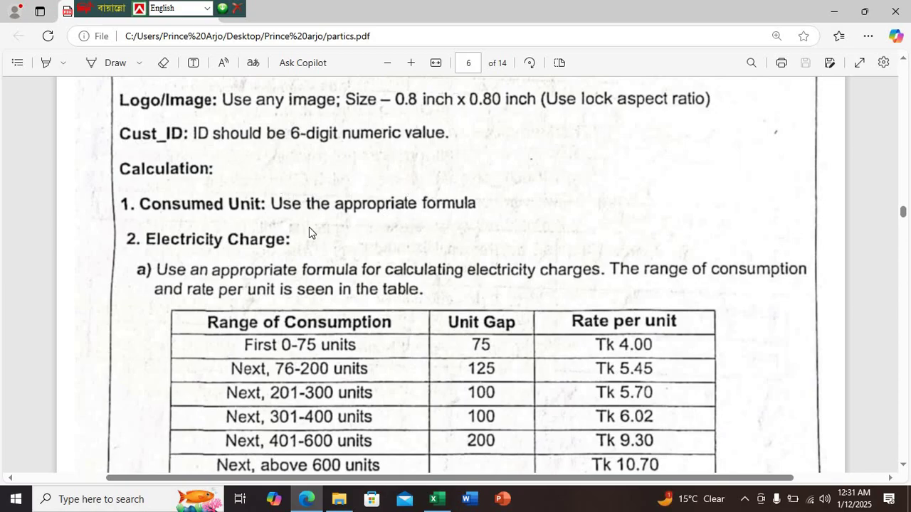
scroll(286, 312, "down", 1)
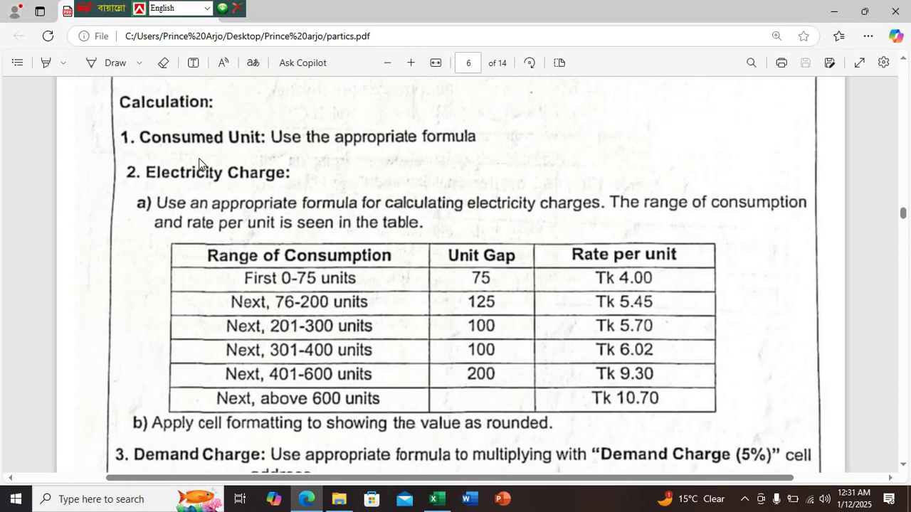
scroll(264, 201, "up", 2)
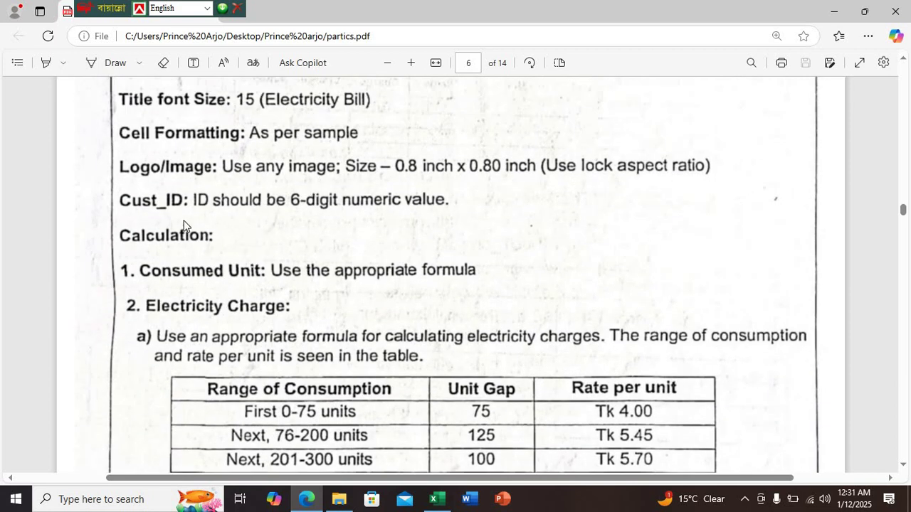
scroll(234, 310, "down", 4)
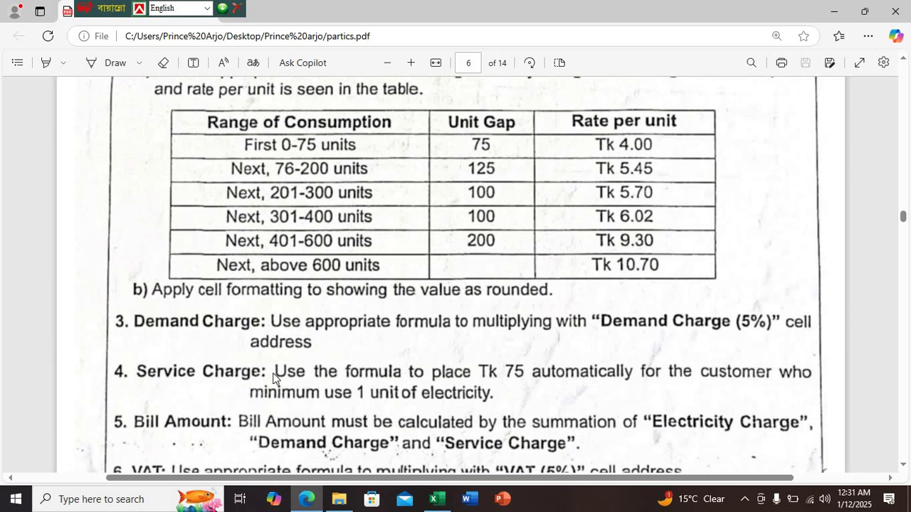
scroll(305, 376, "down", 9)
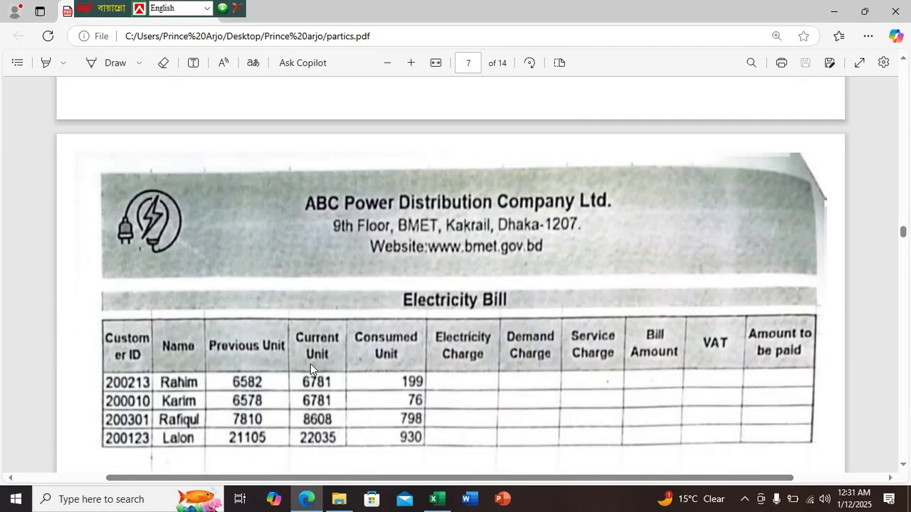
scroll(383, 347, "down", 1)
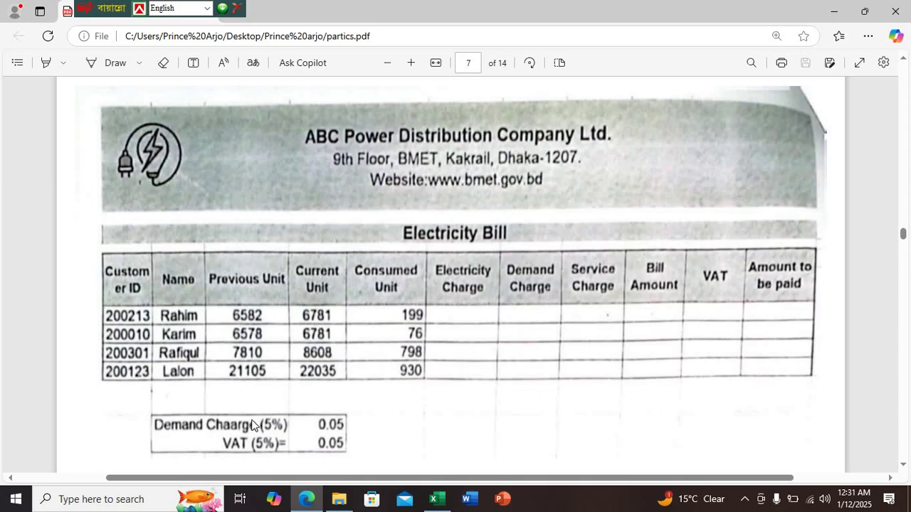
mouse_move(429, 504)
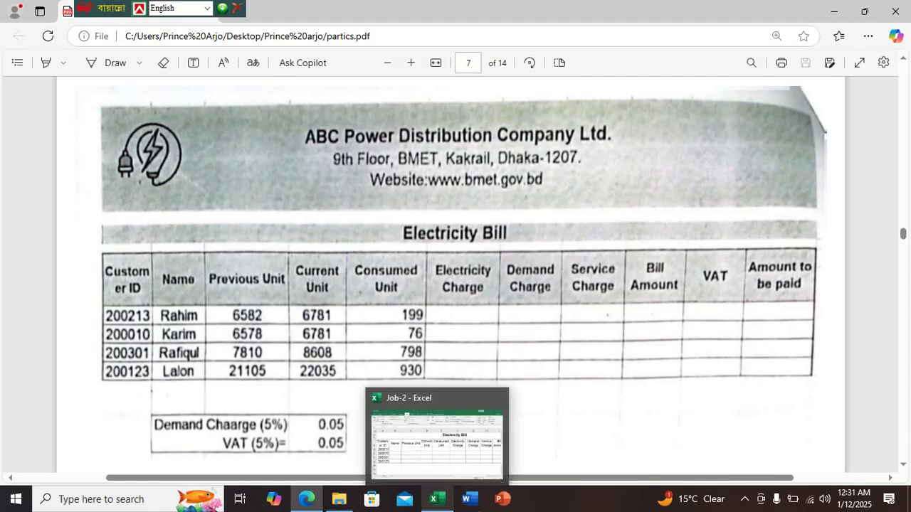
Type the four customers' names from the sample bill into B10:B13 beside their IDs
left_click(434, 498)
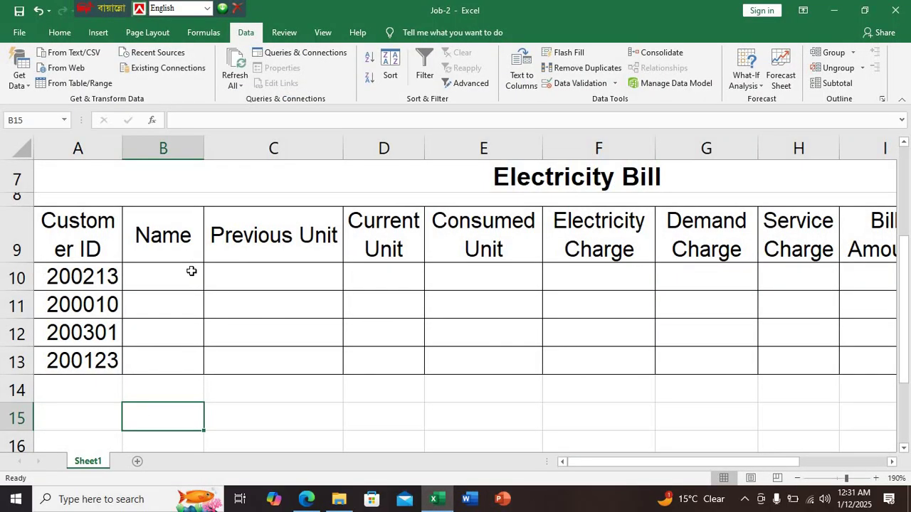
left_click(192, 271)
type("Ra")
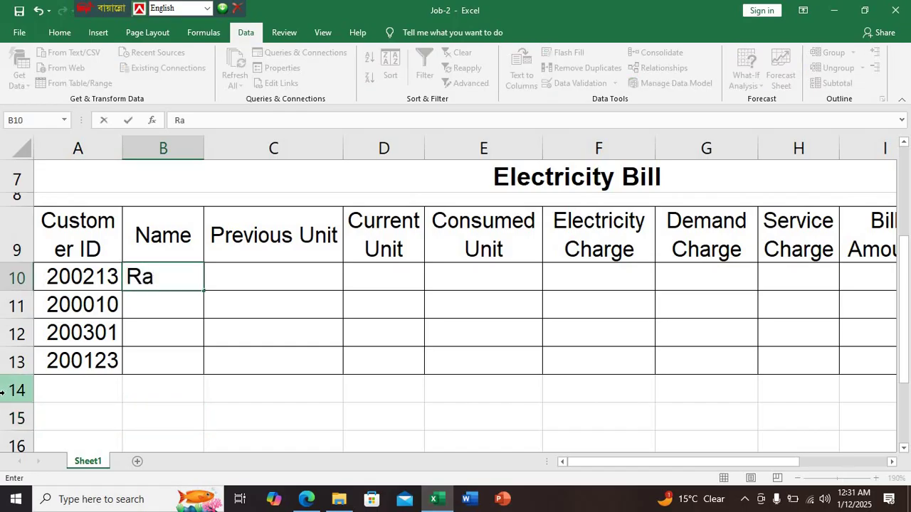
type("him")
key("Return")
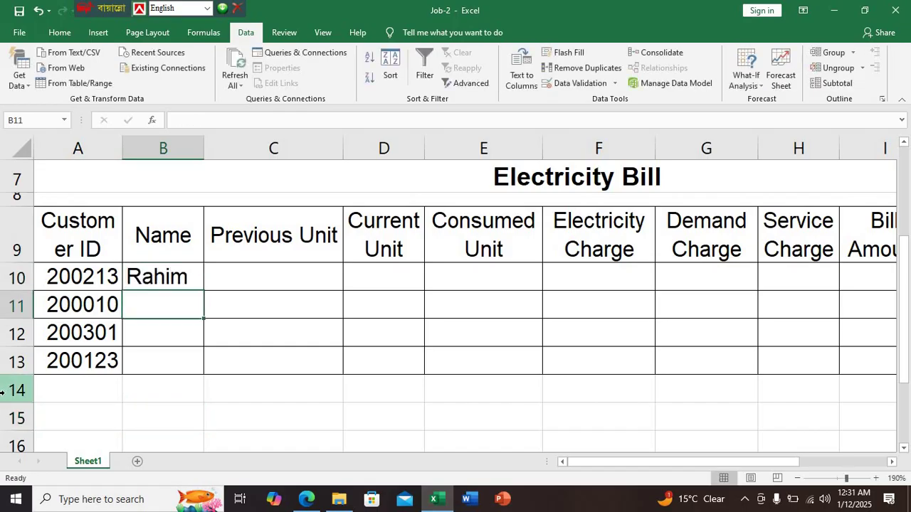
type("Karim")
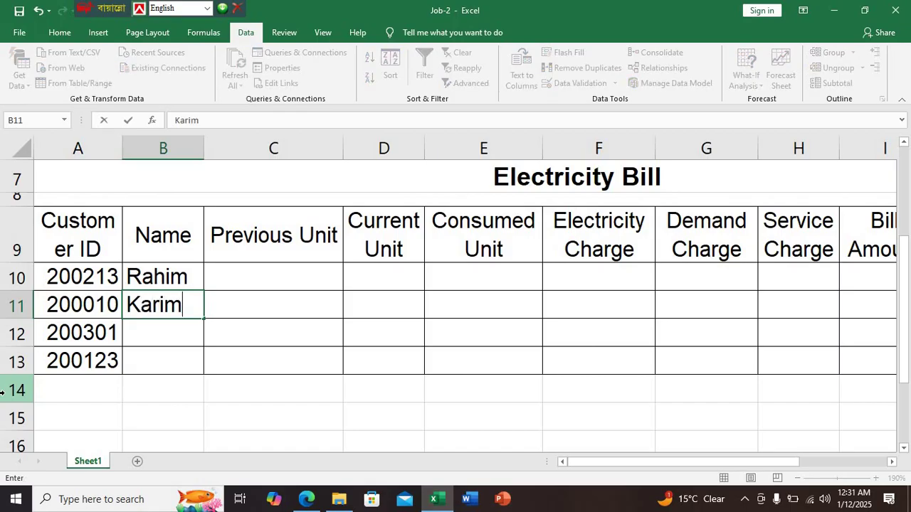
key("Return")
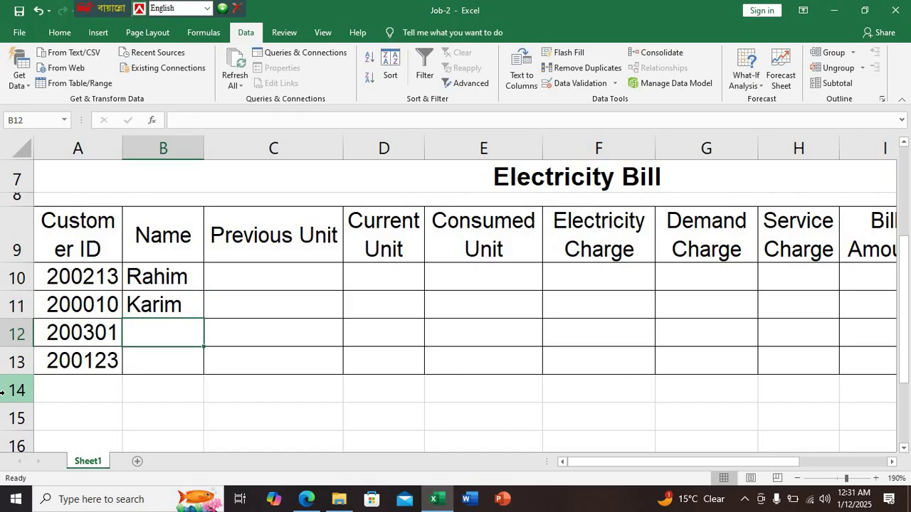
type("Ra")
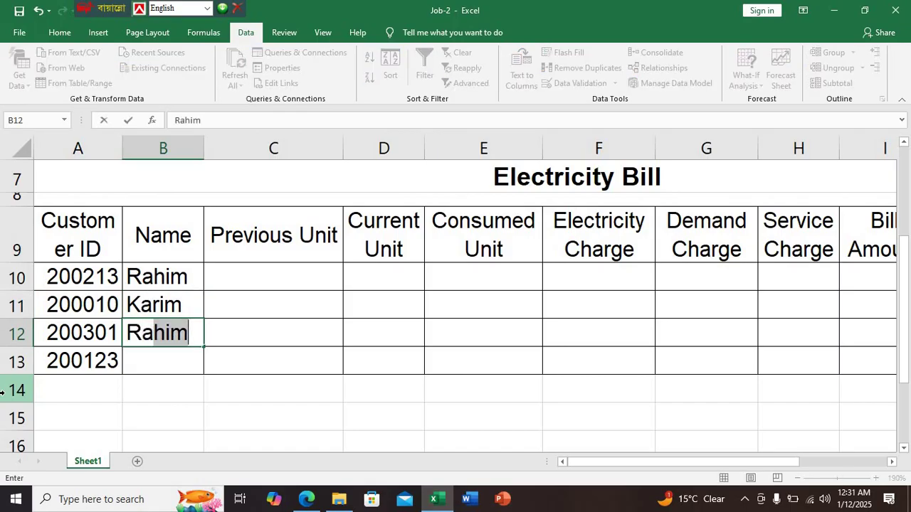
type("fiq")
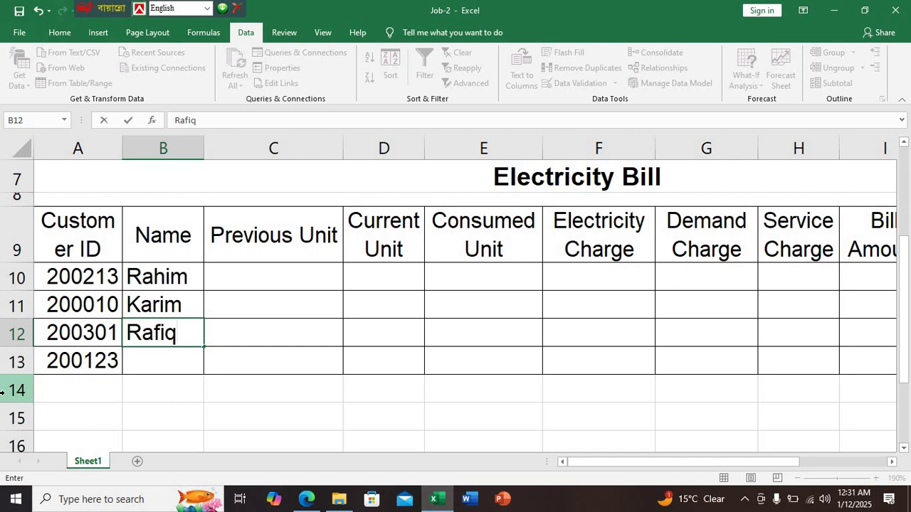
type("ul")
key("Return")
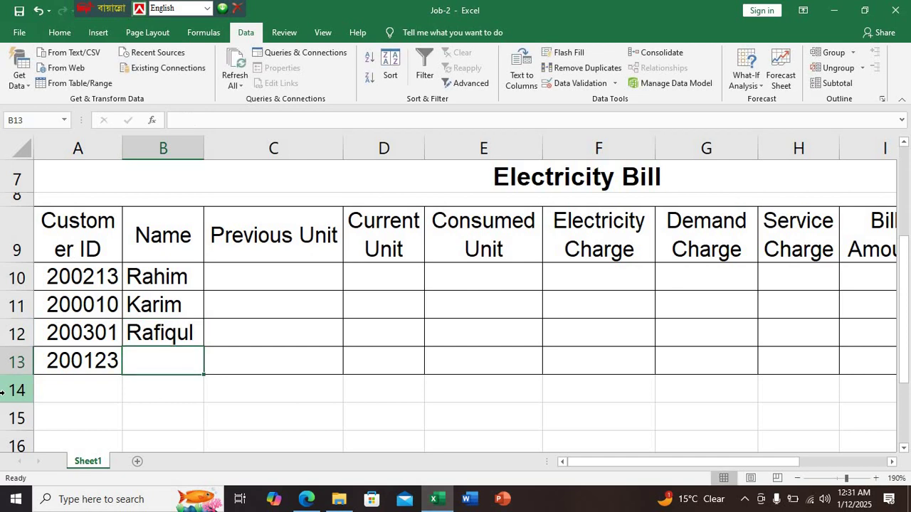
type("La")
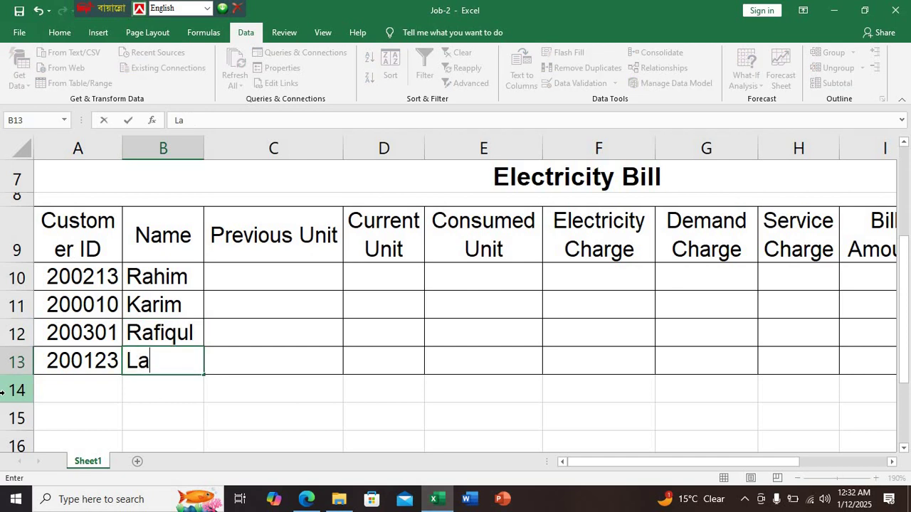
type("lon")
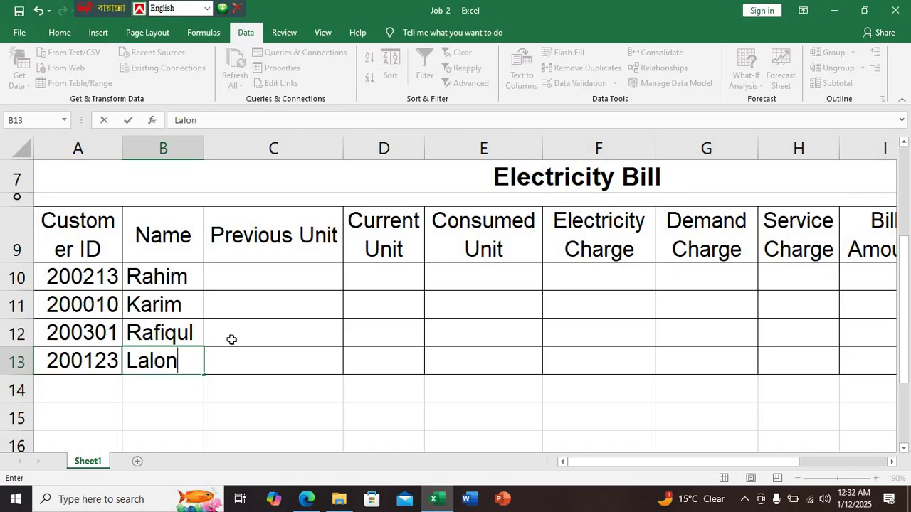
left_click(235, 282)
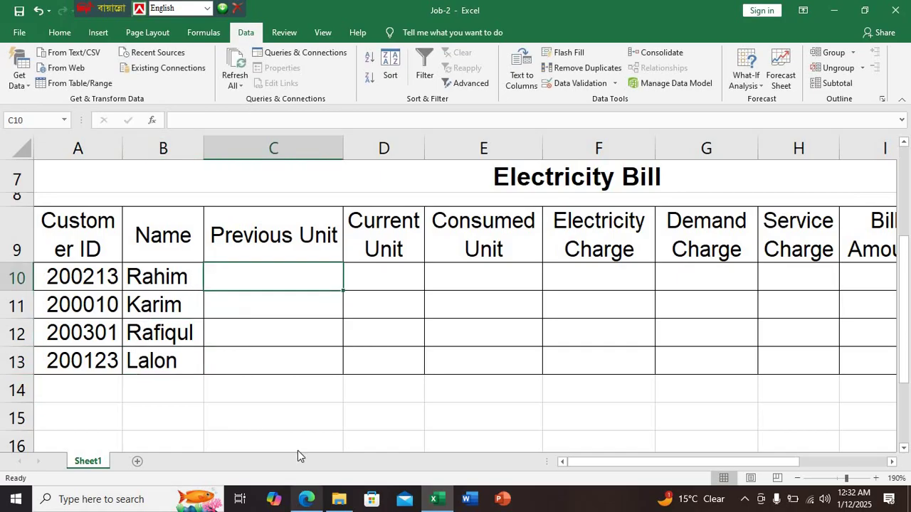
Enter previous unit readings 6582 and 6578 into C10 and C11 from the PDF bill
left_click(305, 499)
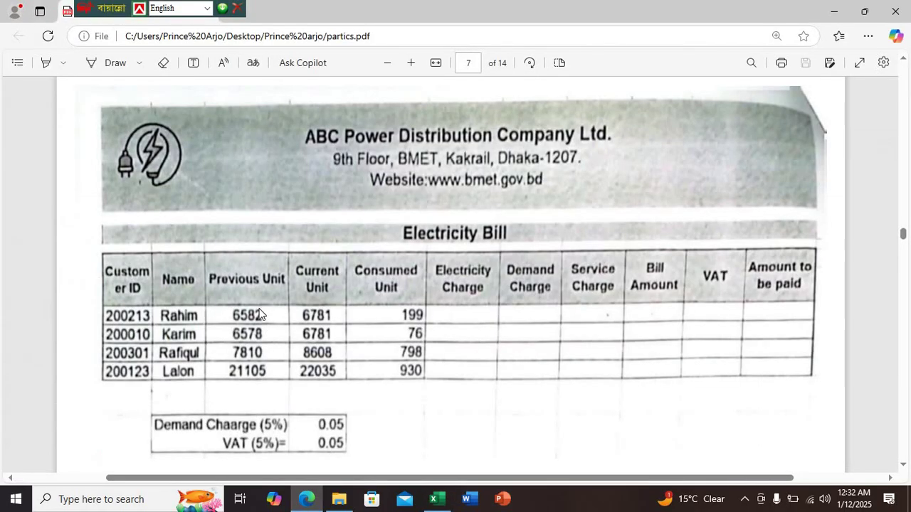
left_click(433, 499)
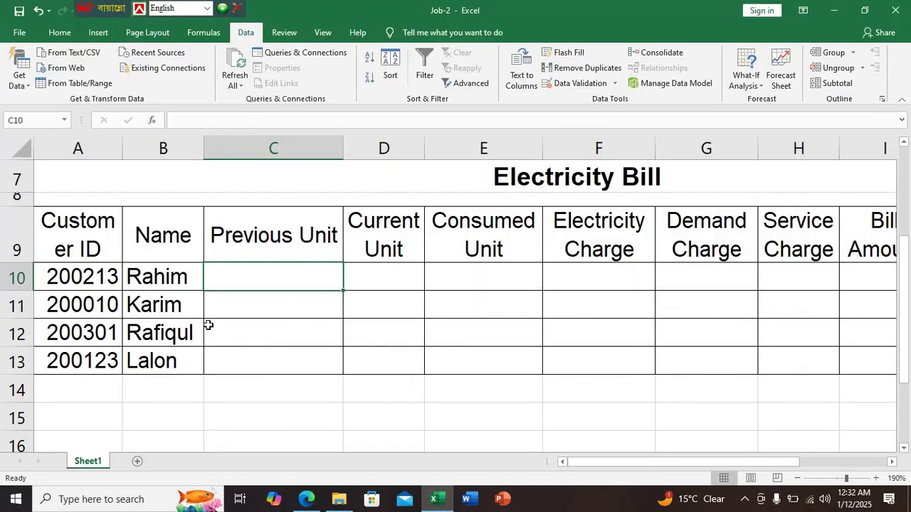
type("658/")
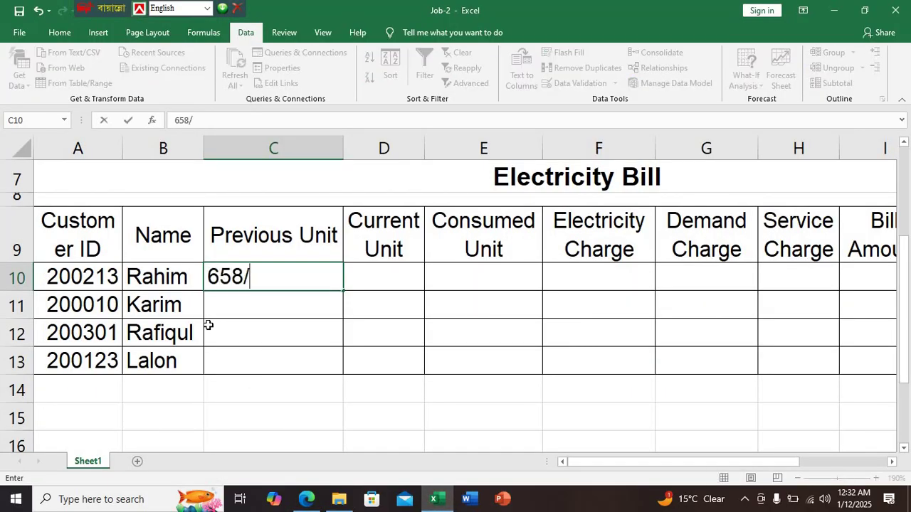
key("BackSpace")
type("2")
key("Return")
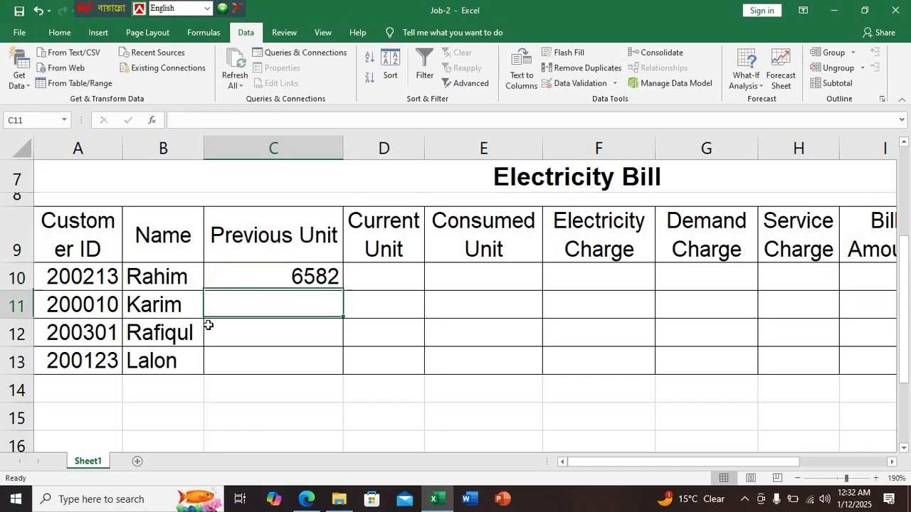
left_click(308, 499)
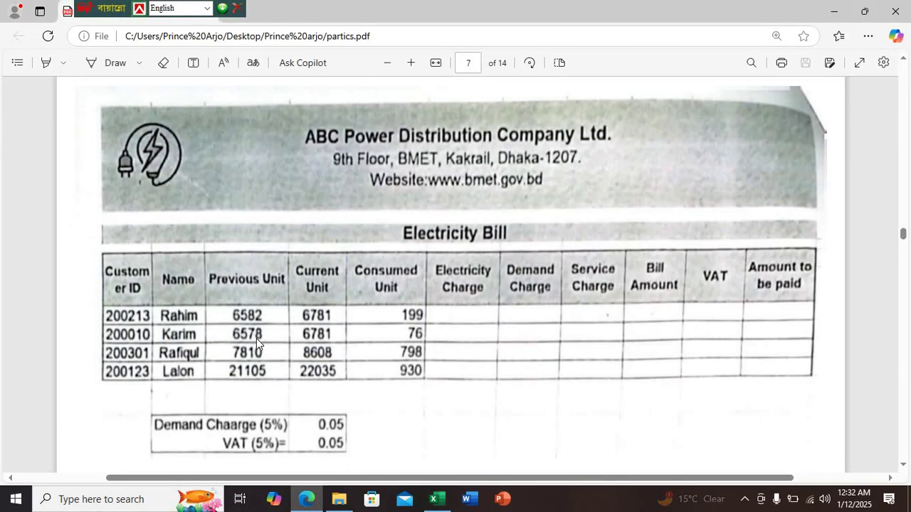
left_click(436, 501)
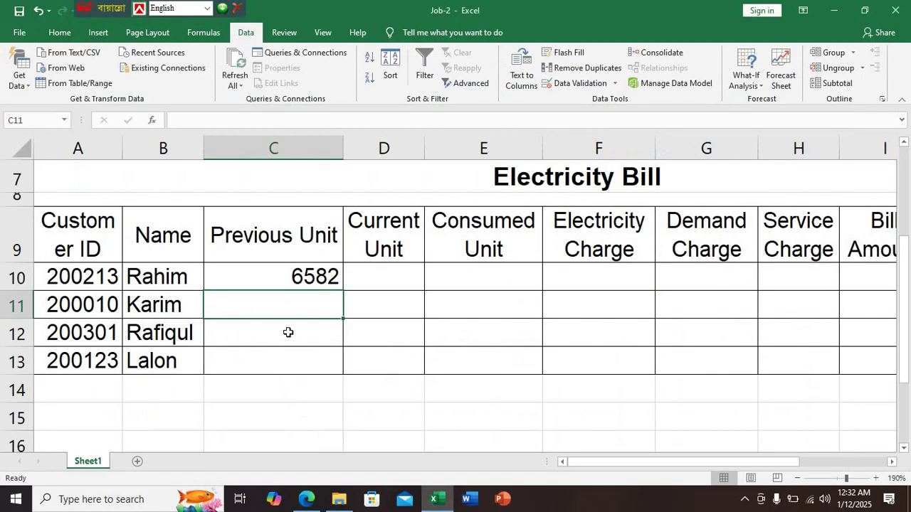
type("657")
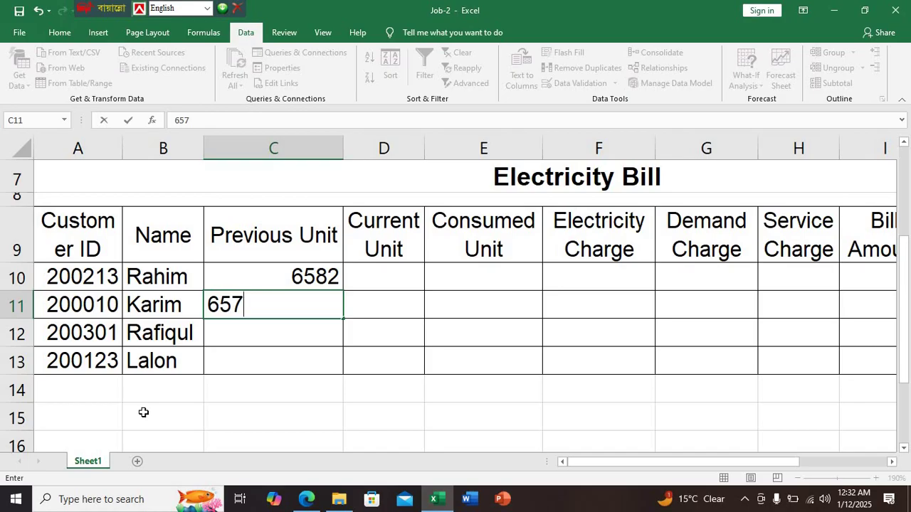
key("BackSpace")
type("78")
key("Return")
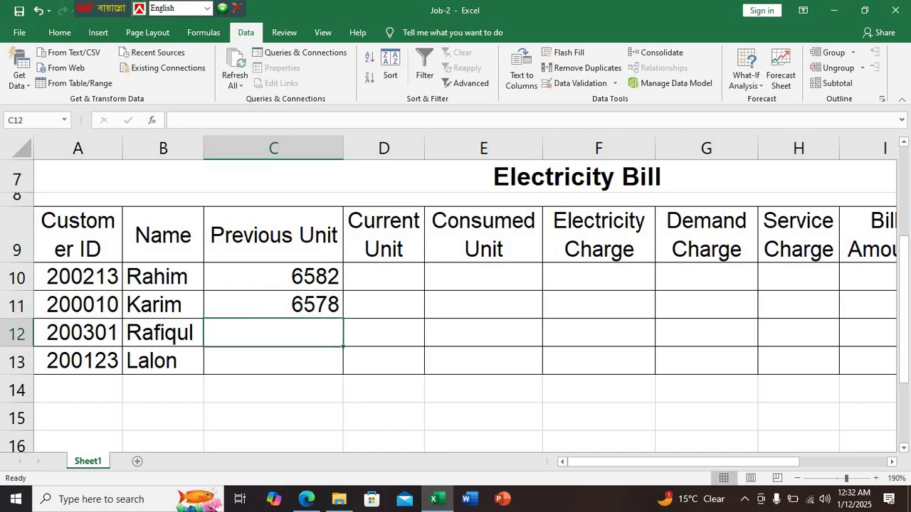
Enter previous unit readings 7810 and 21105 into C12 and C13
left_click(306, 498)
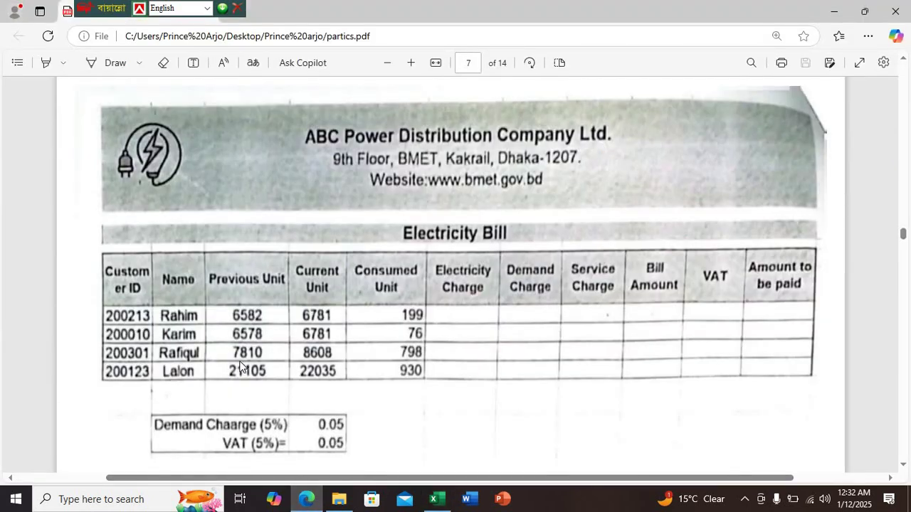
left_click(436, 499)
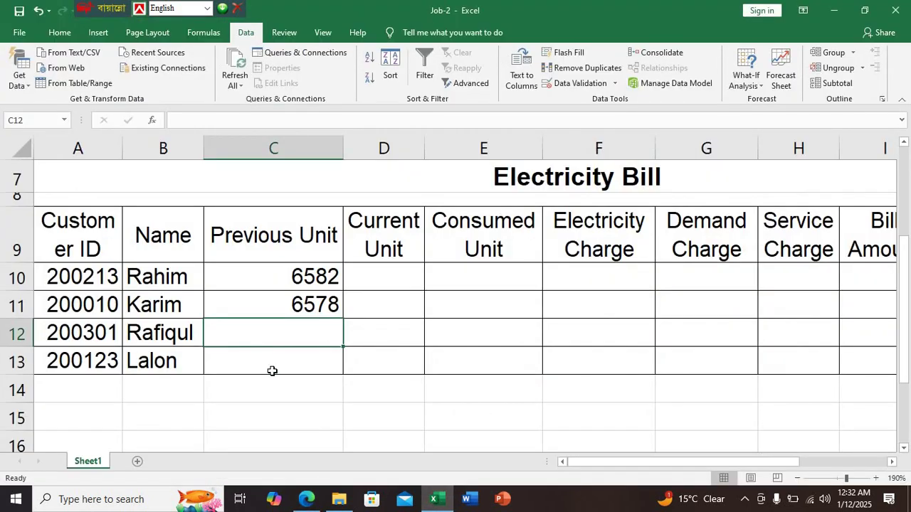
type("7810")
key("Return")
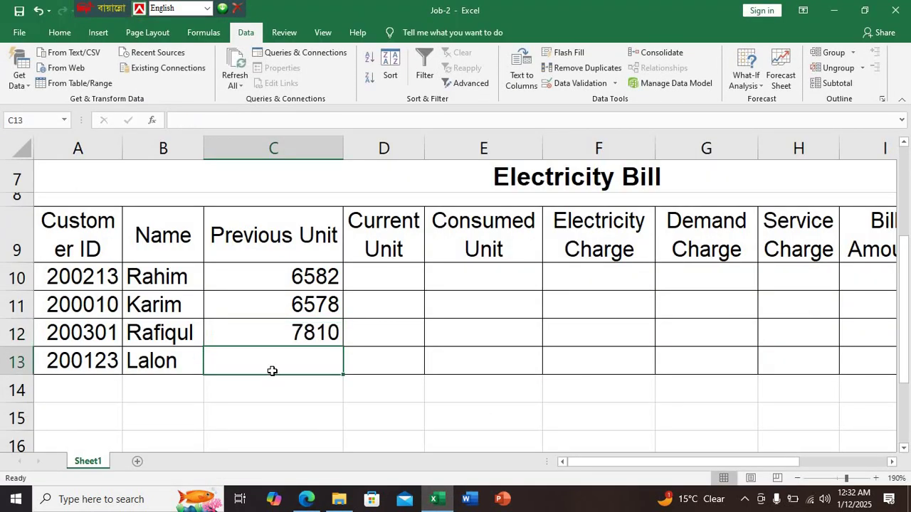
left_click(305, 499)
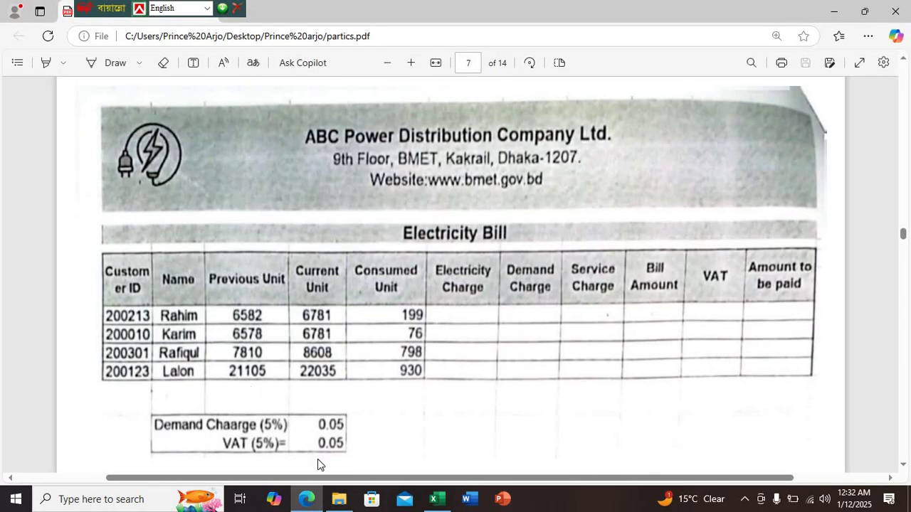
left_click(436, 499)
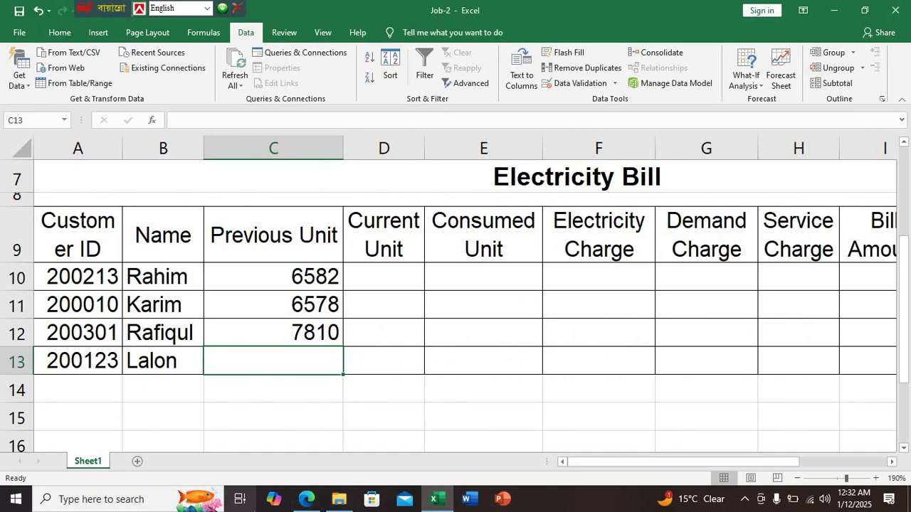
type("21105")
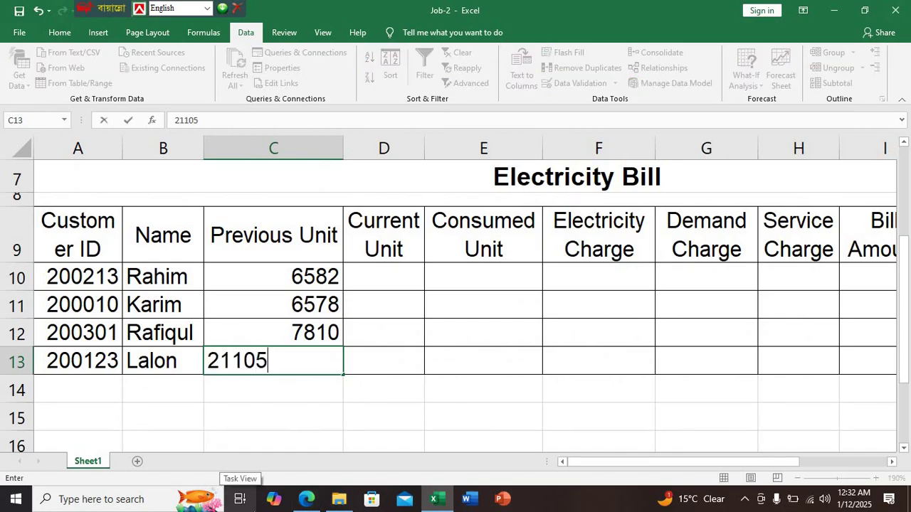
key("Return")
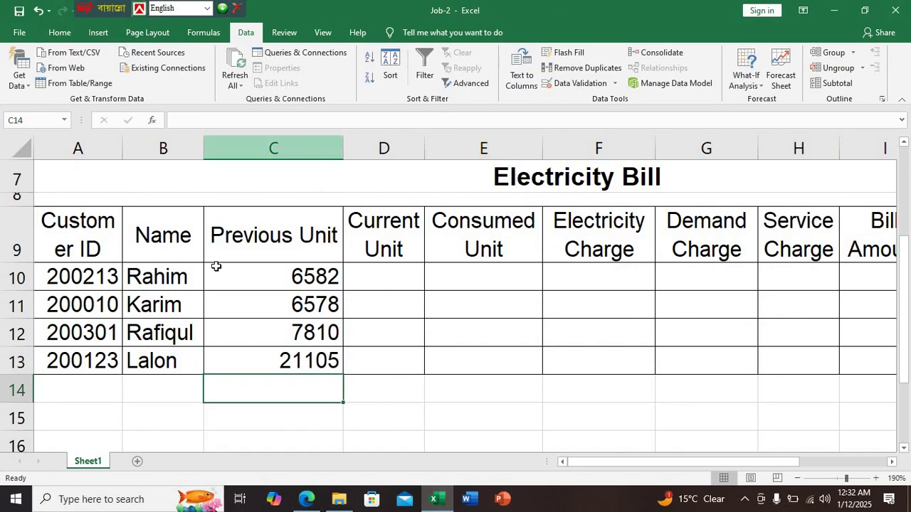
Centre the names and previous units in B10:C13 horizontally and vertically
left_click_drag(192, 267, 238, 362)
left_click(60, 33)
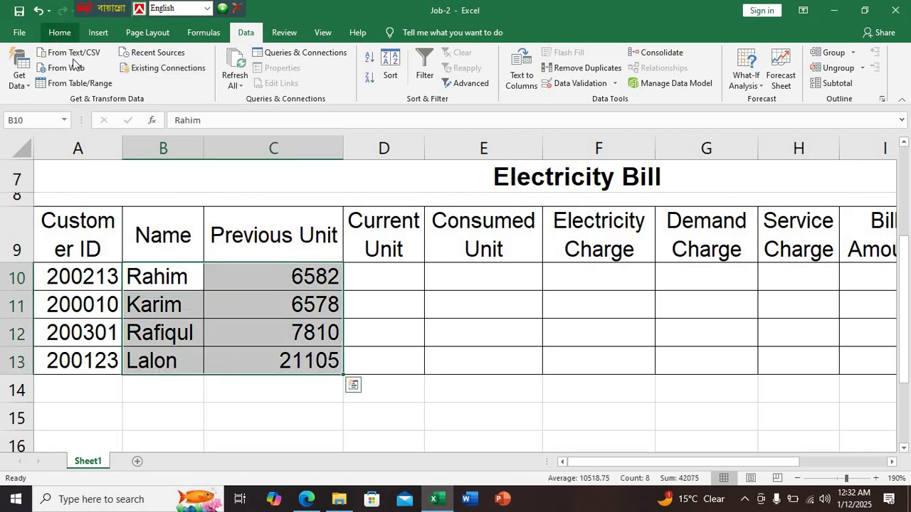
left_click(280, 77)
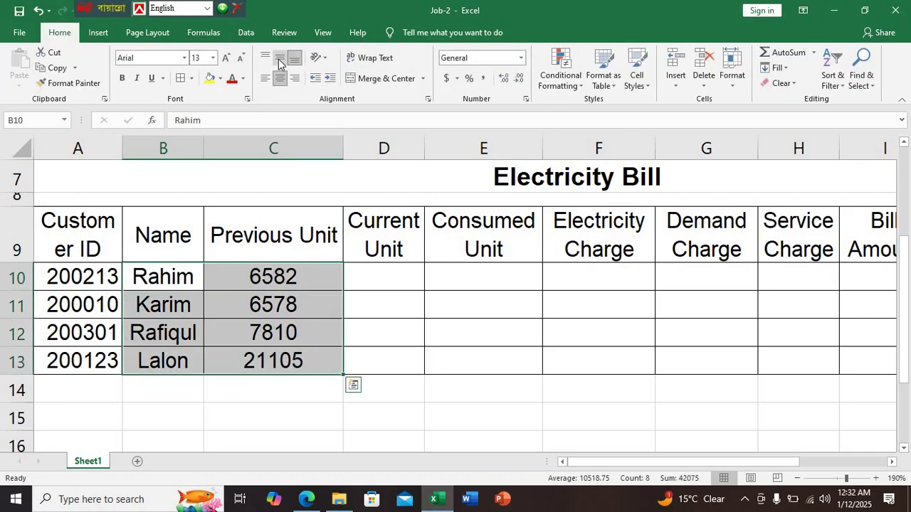
left_click(279, 57)
left_click(392, 300)
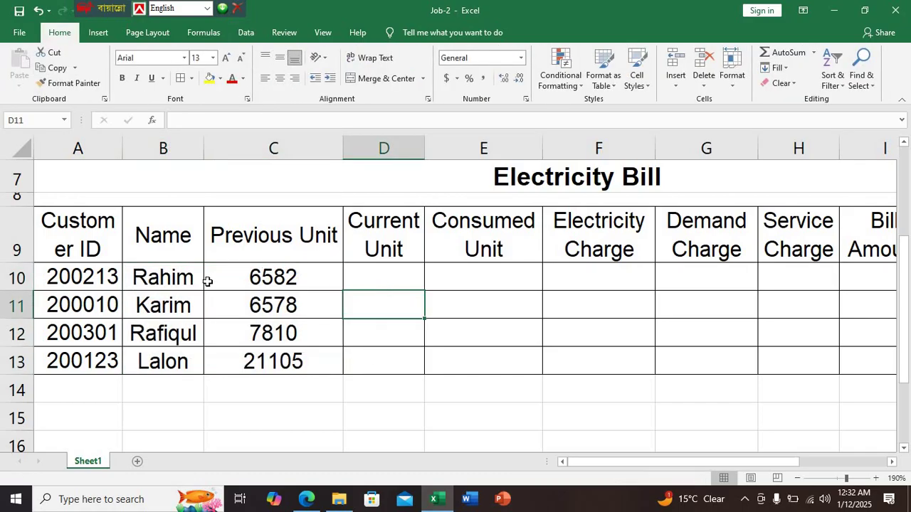
Place the current reading 6781 in D10, moving it out of the wrong row
left_click(303, 500)
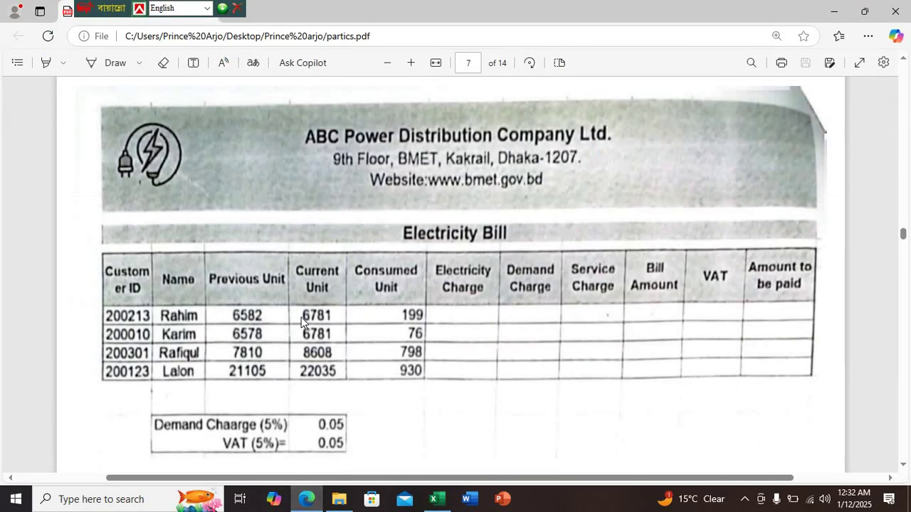
left_click(436, 498)
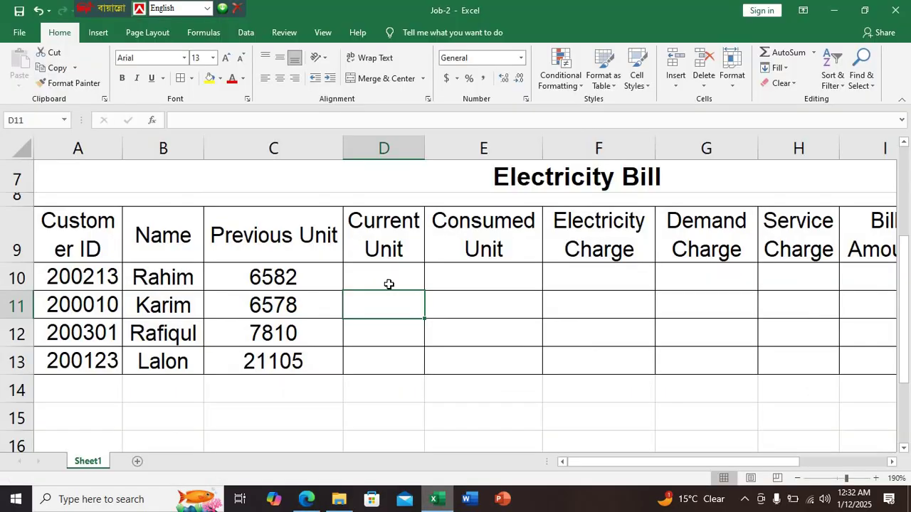
type("6781")
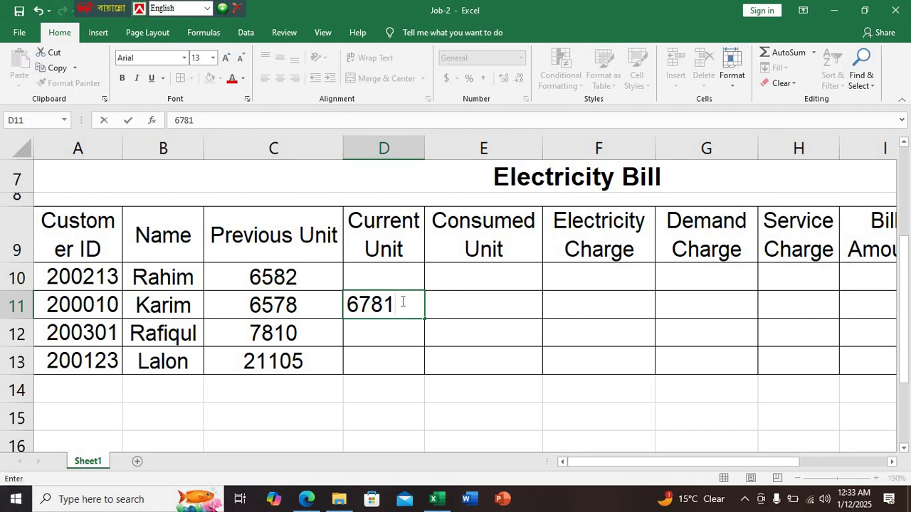
left_click_drag(401, 303, 292, 333)
key("ctrl+c")
key("BackSpace")
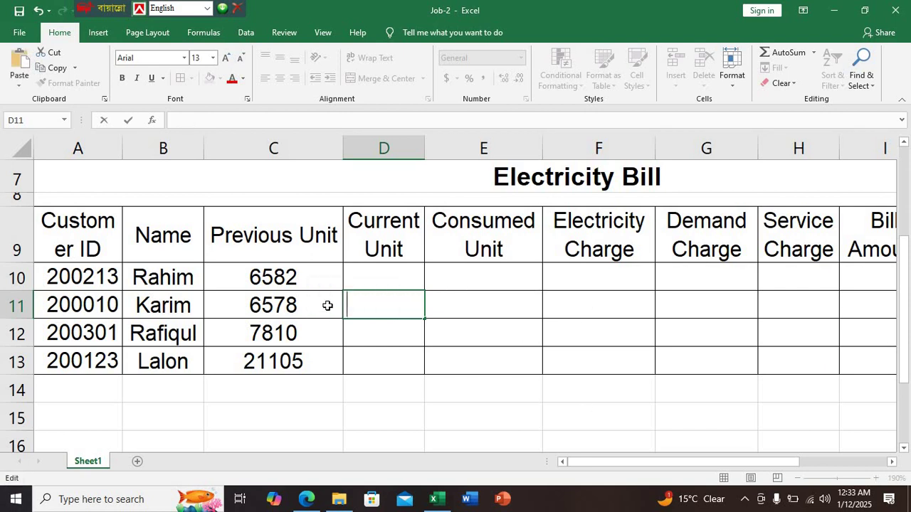
left_click(355, 280)
key("ctrl+v")
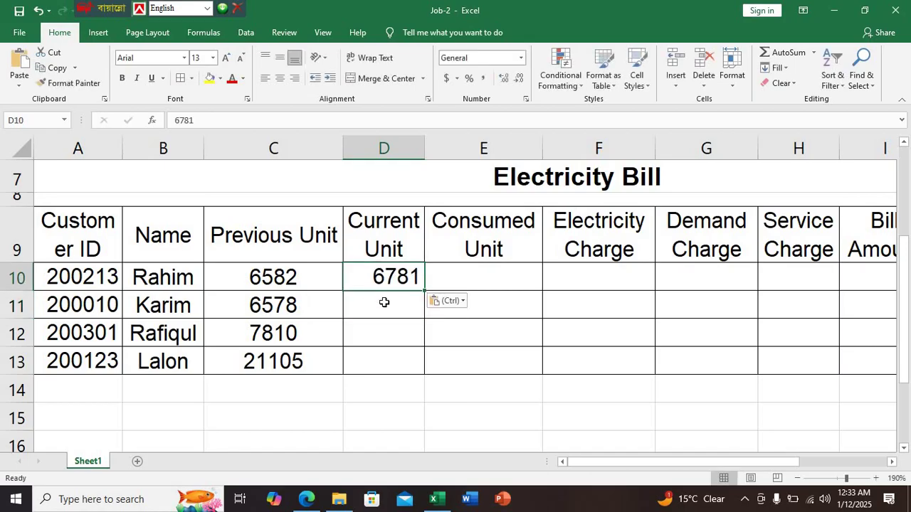
left_click(383, 301)
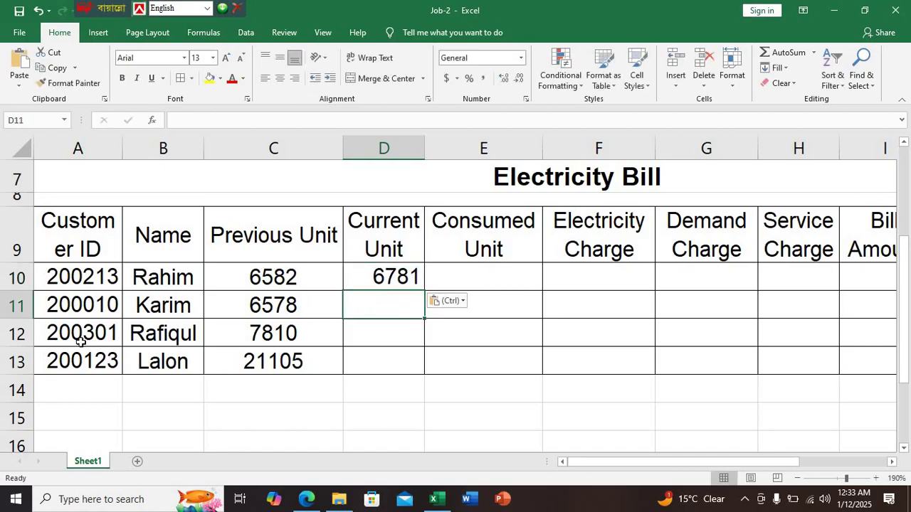
Enter 6781 as the second customer's current unit in D11
left_click(306, 499)
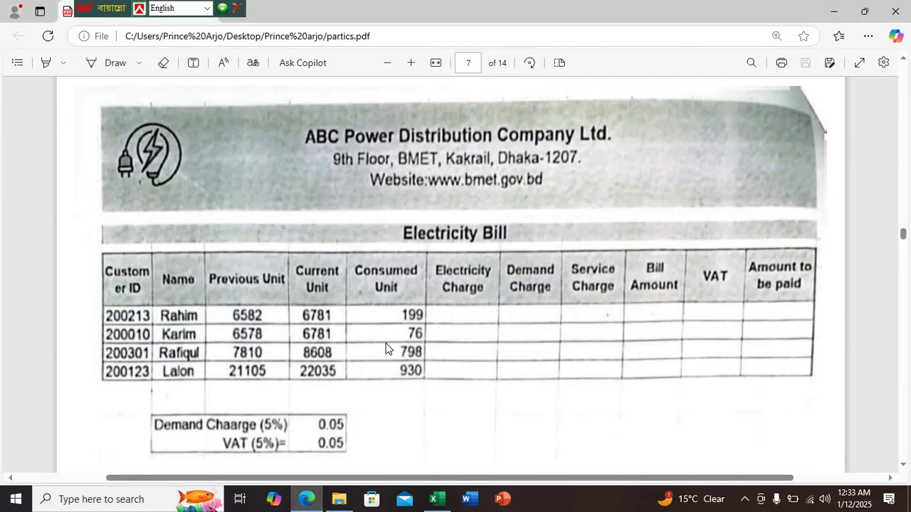
left_click(434, 499)
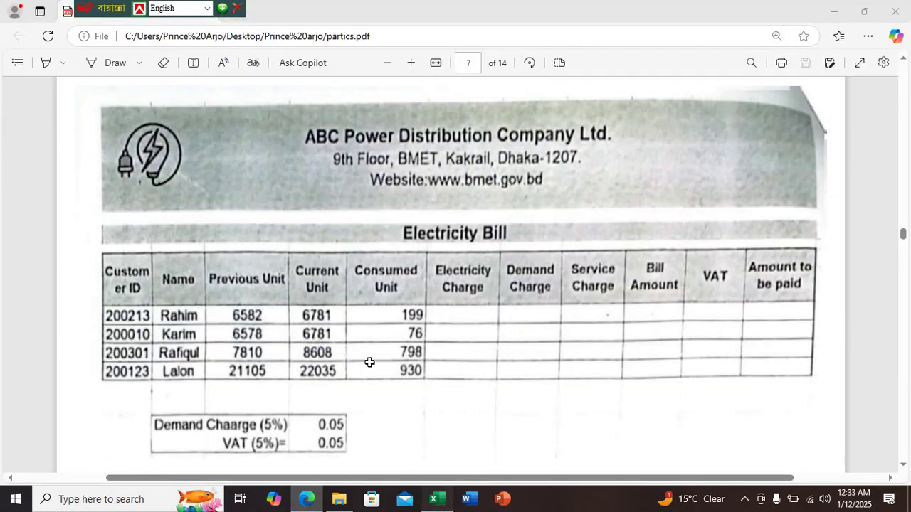
type("6781")
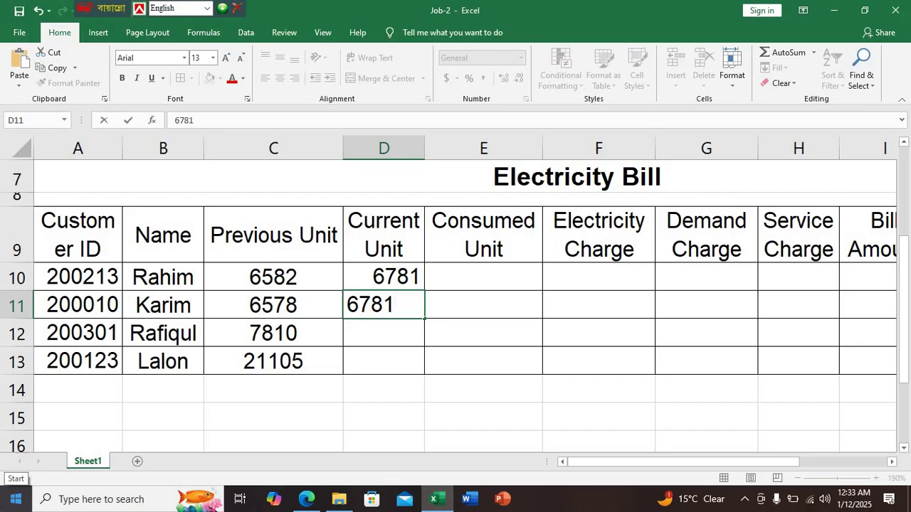
key("Return")
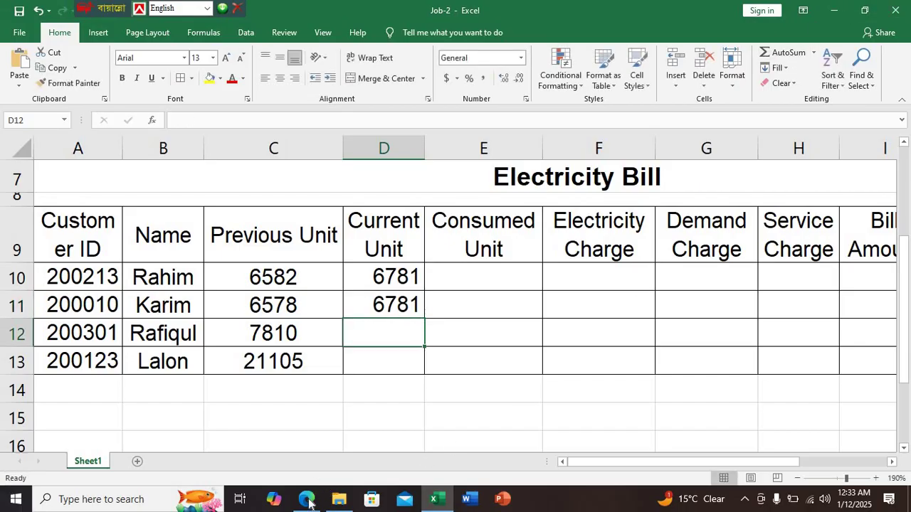
left_click(283, 498)
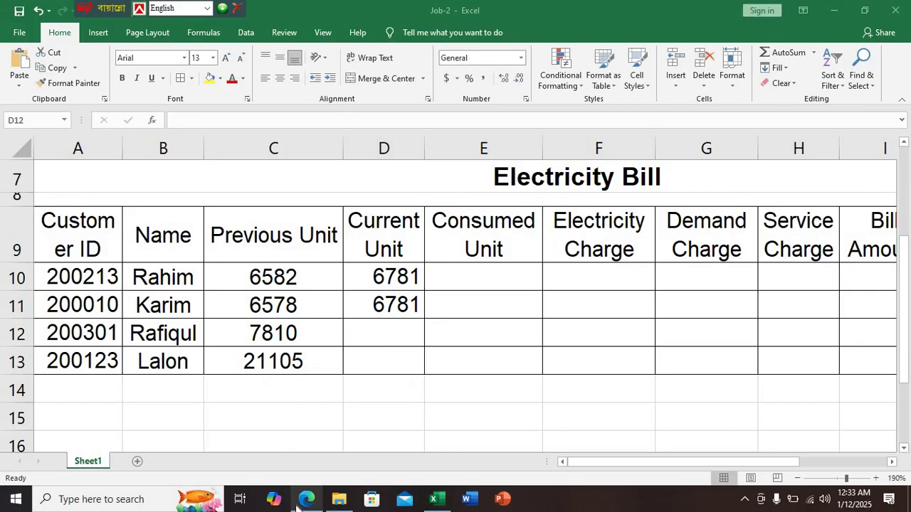
Enter current units 8608 in D12 and 22035 in D13 from the PDF bill
left_click(306, 499)
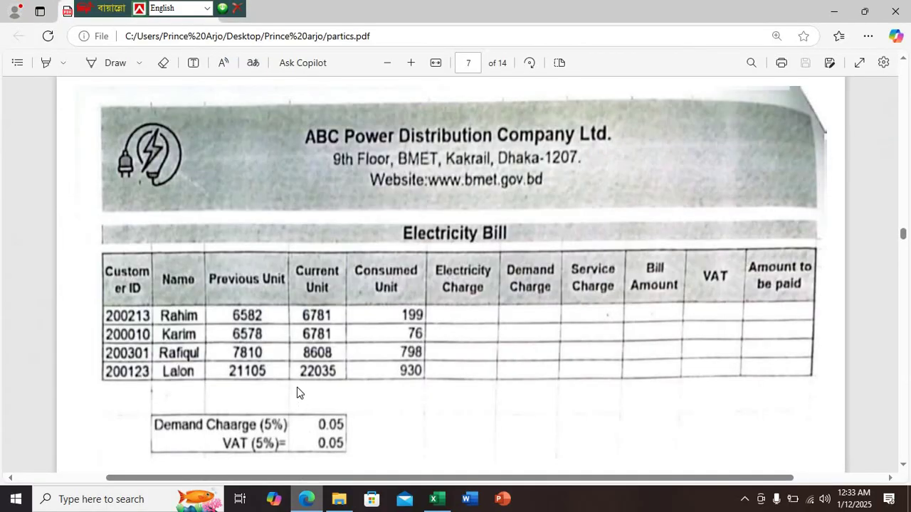
left_click(433, 498)
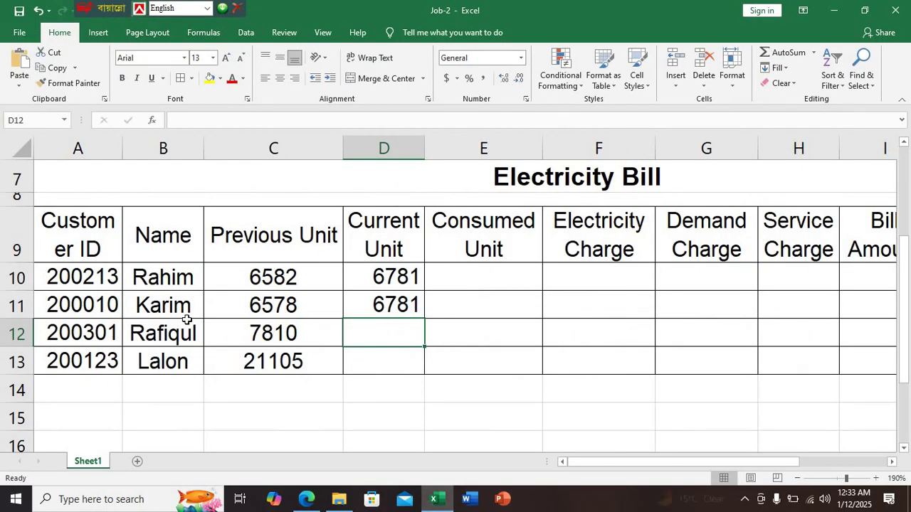
type("6")
key("BackSpace")
type("8608")
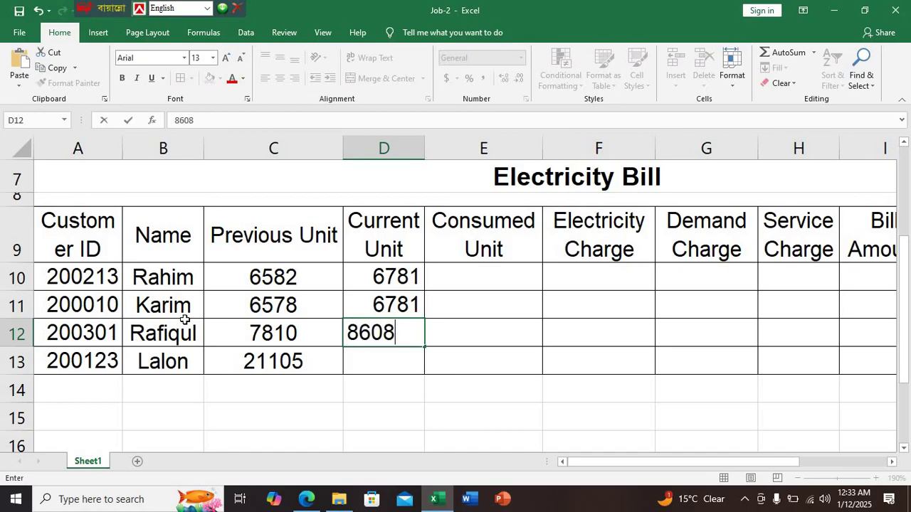
key("Return")
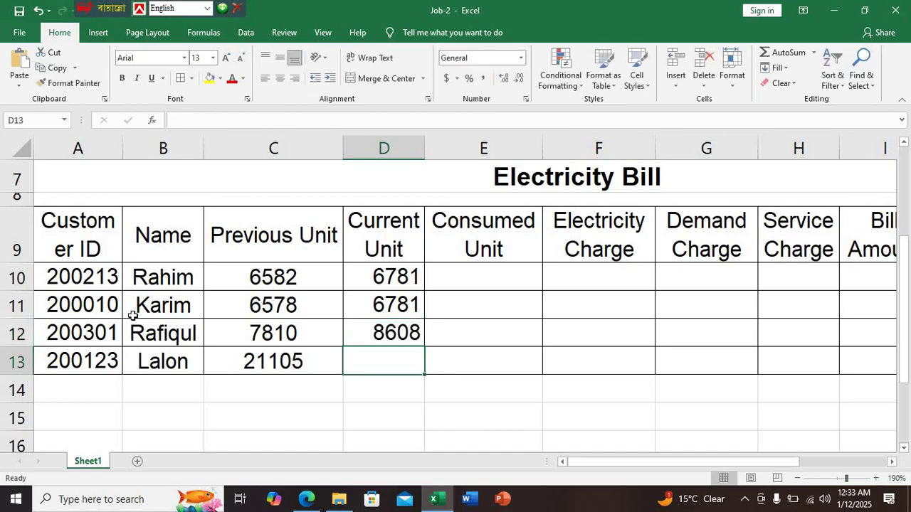
left_click(307, 499)
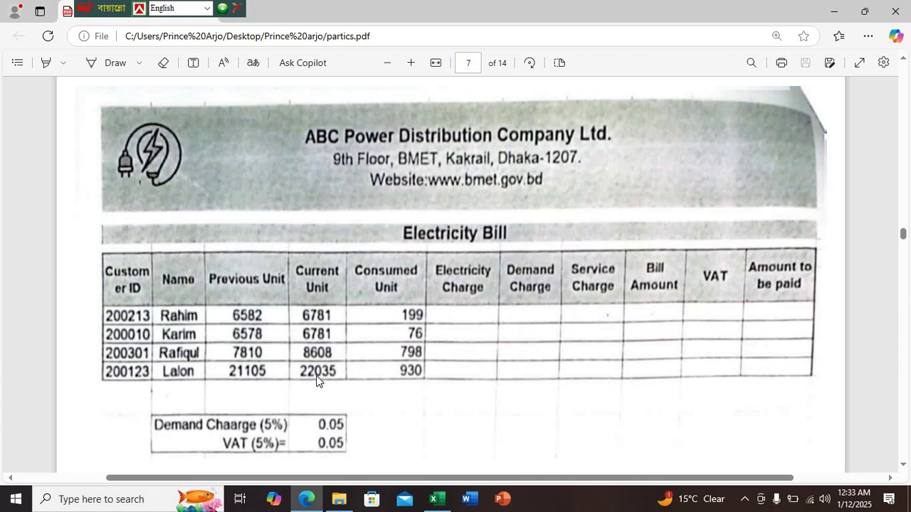
left_click(436, 500)
type("22")
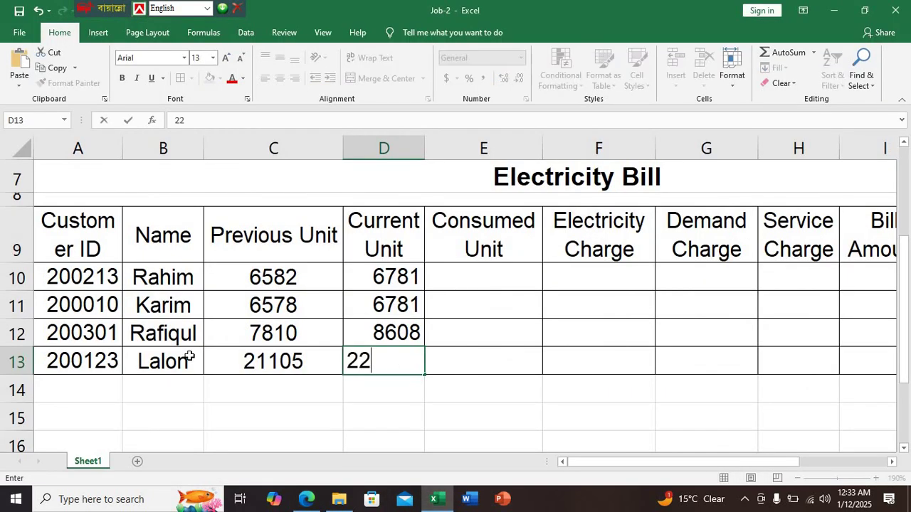
type("035")
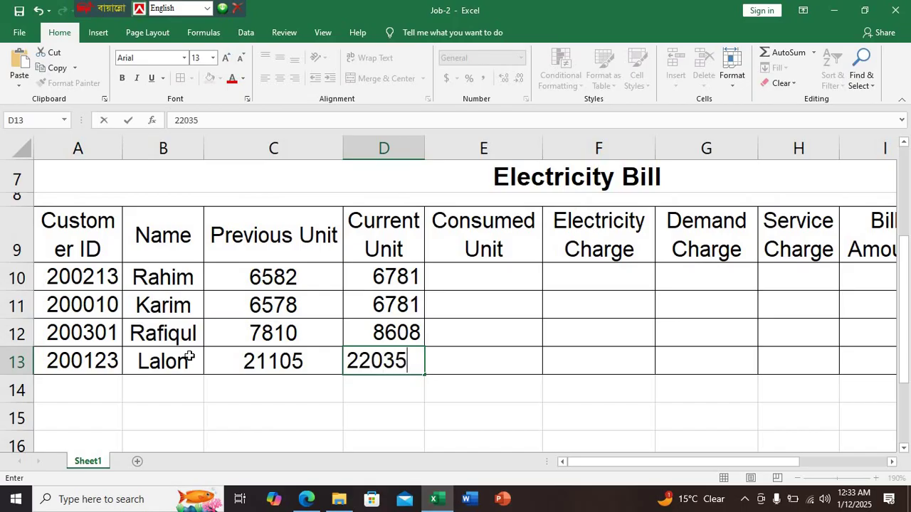
key("Return")
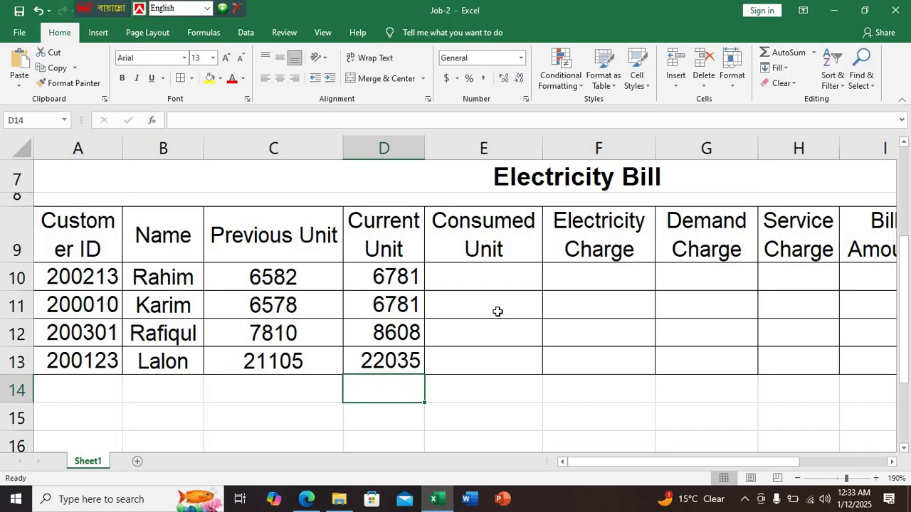
Enter the consumed unit formula =D10-C10 in E10
left_click(306, 499)
scroll(332, 370, "up", 4)
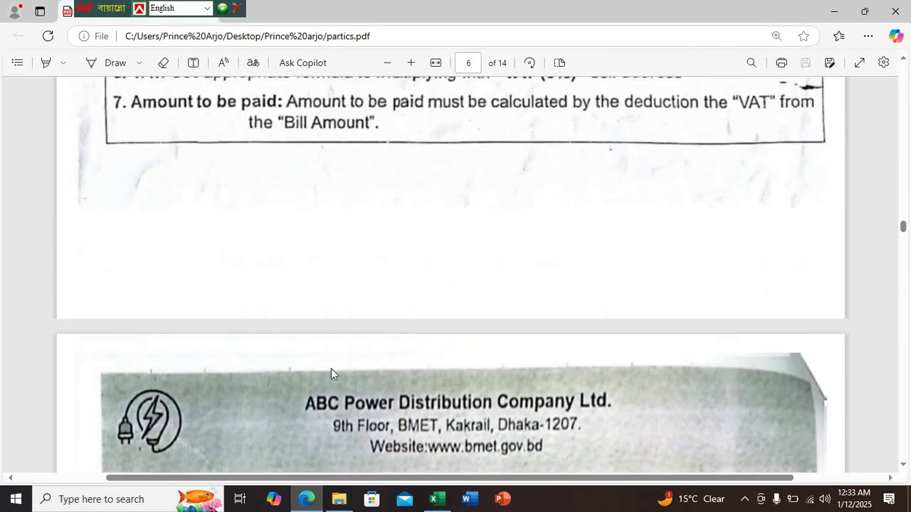
scroll(383, 373, "down", 3)
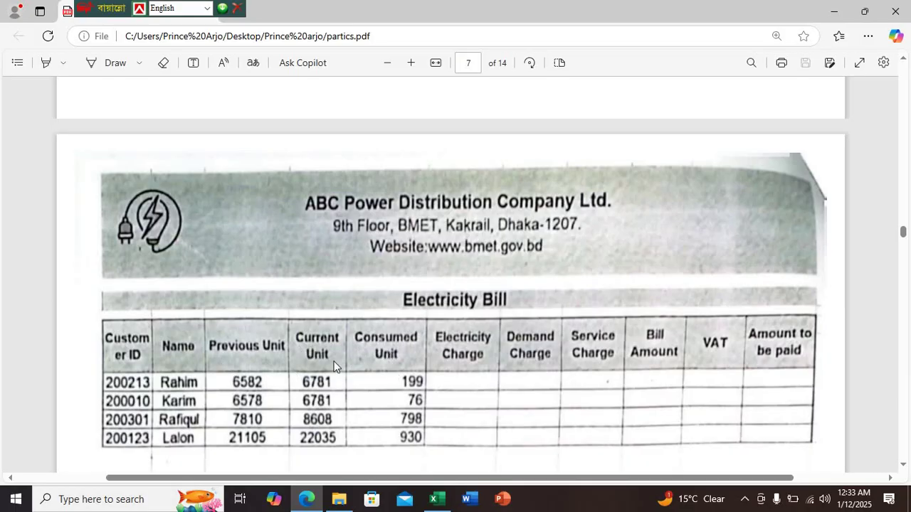
scroll(333, 358, "up", 10)
scroll(333, 362, "up", 3)
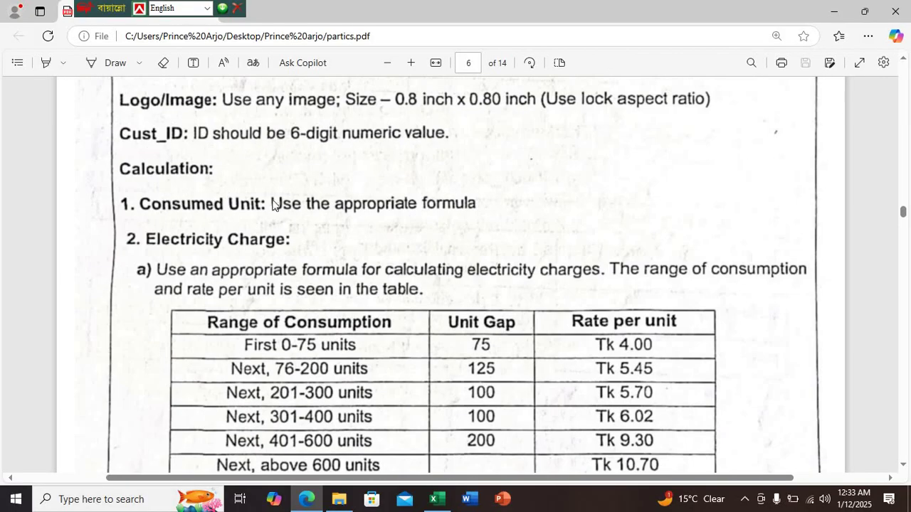
left_click(441, 497)
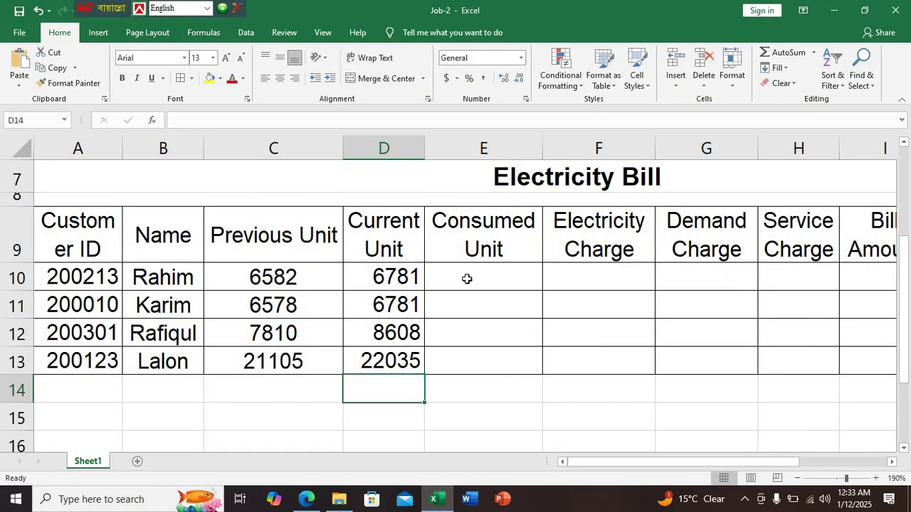
left_click(463, 279)
type("=")
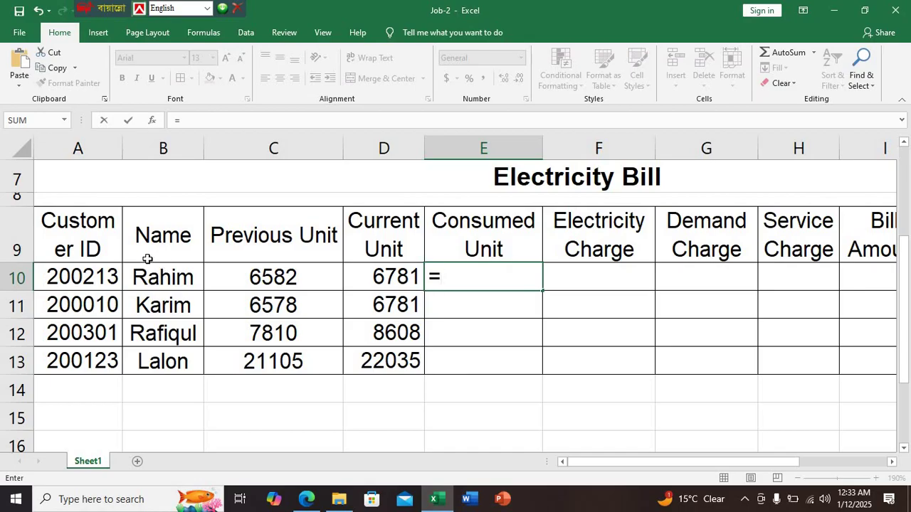
left_click(395, 276)
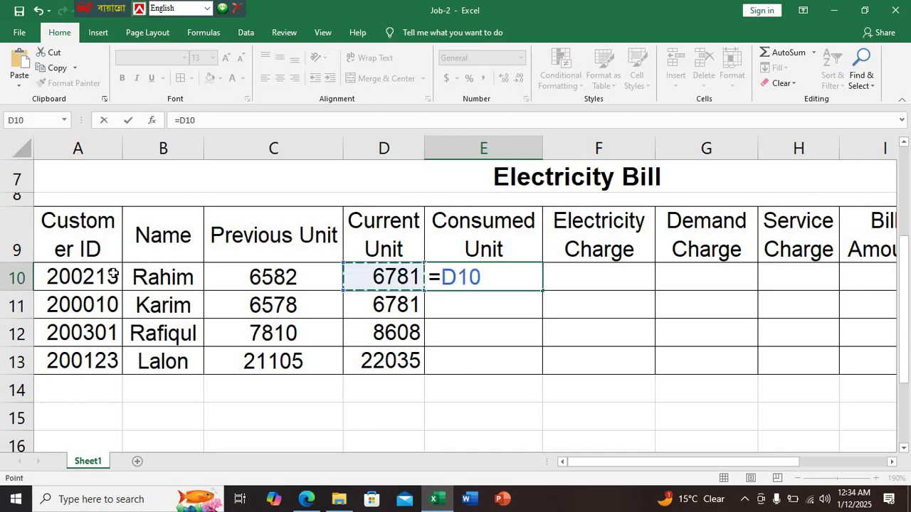
type("-")
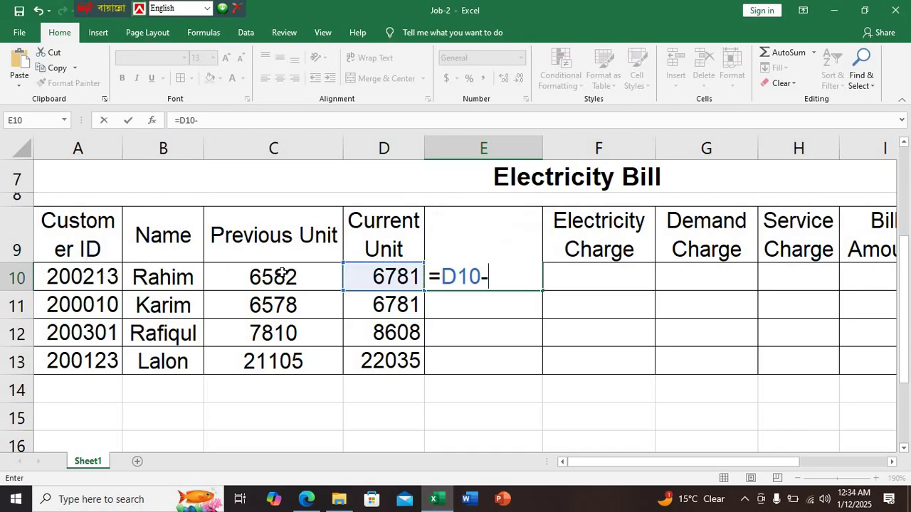
left_click(278, 274)
key("Return")
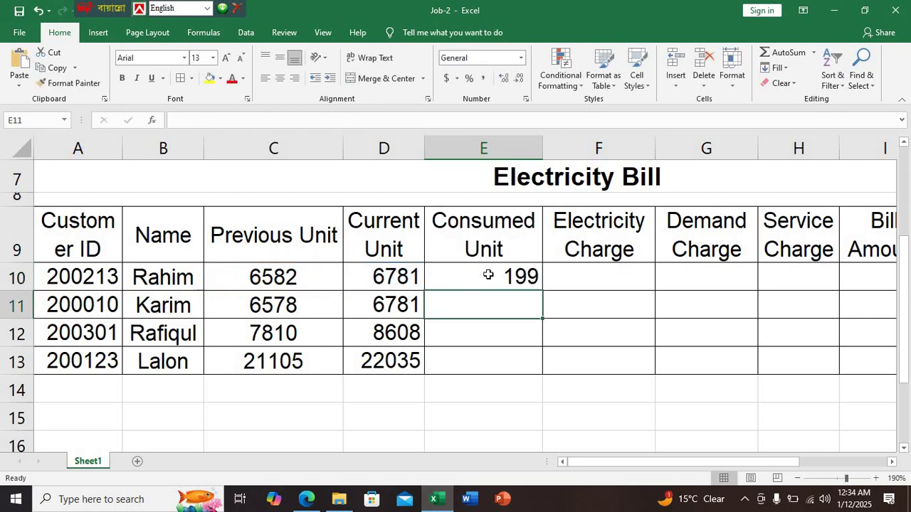
Fill the E10 formula down to E13, giving 199, 203, 798 and 930
left_click(489, 274)
left_click_drag(543, 290, 543, 373)
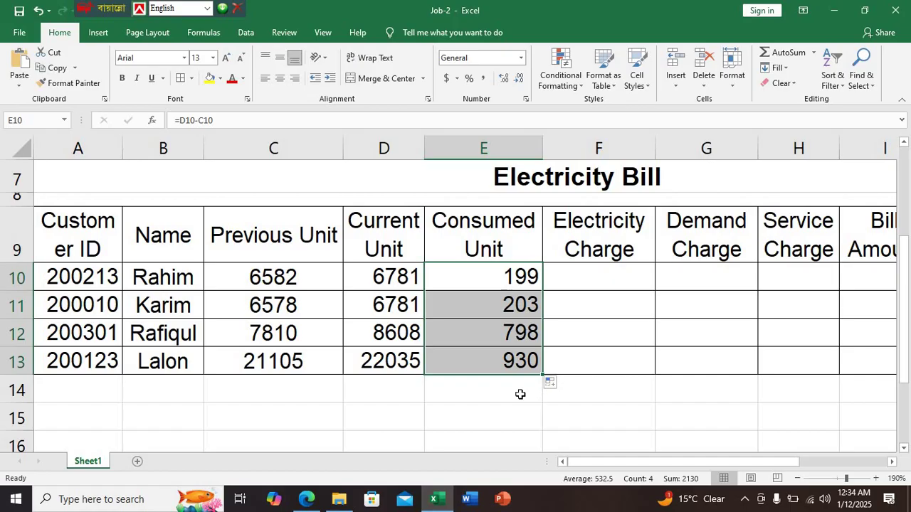
left_click(587, 281)
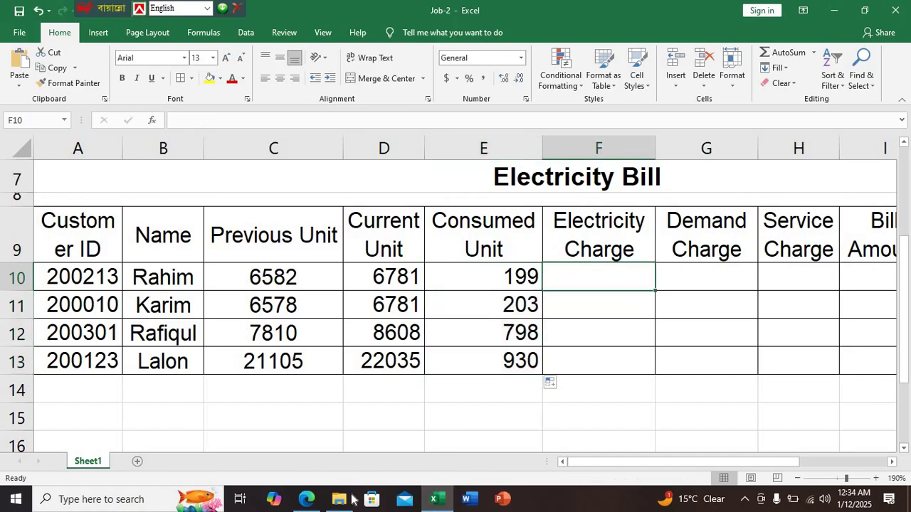
left_click(306, 499)
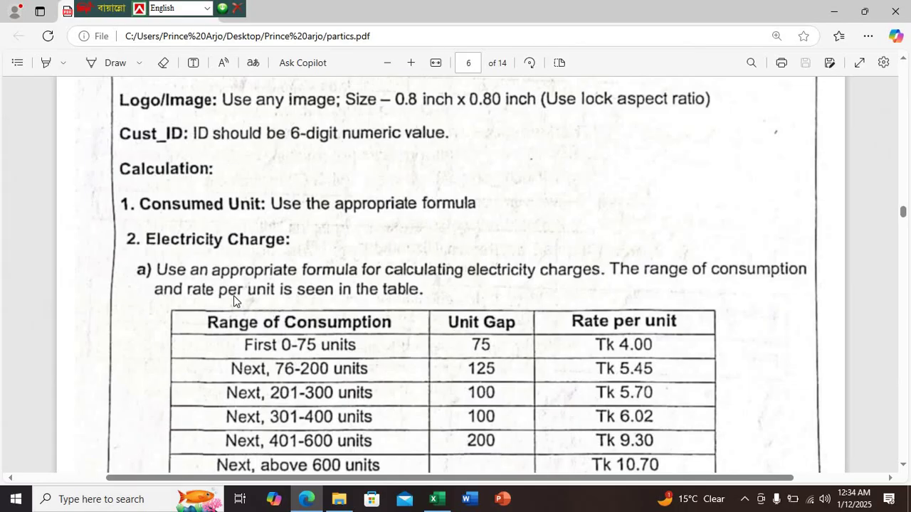
scroll(188, 263, "down", 1)
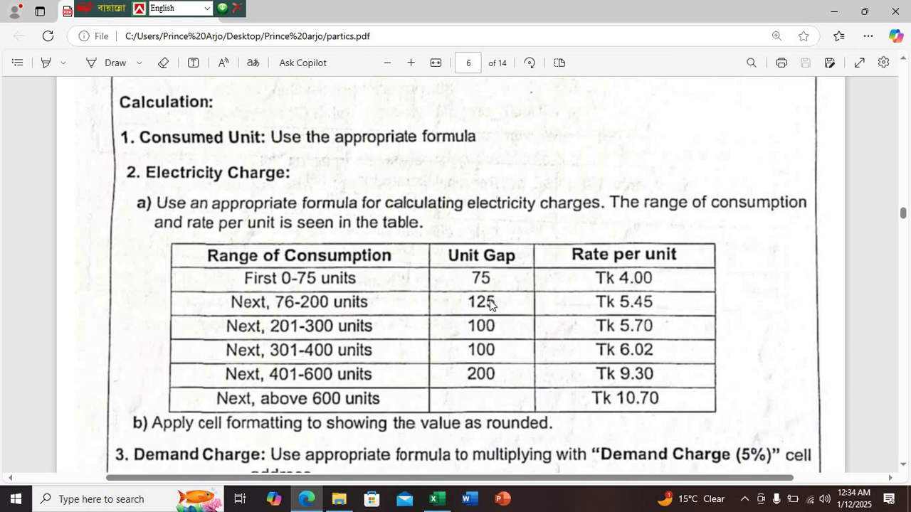
scroll(498, 338, "down", 1)
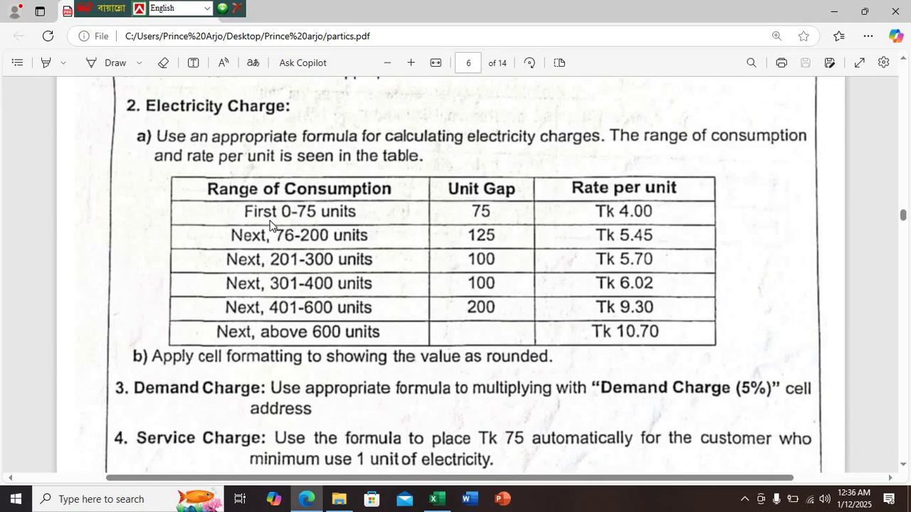
left_click(436, 499)
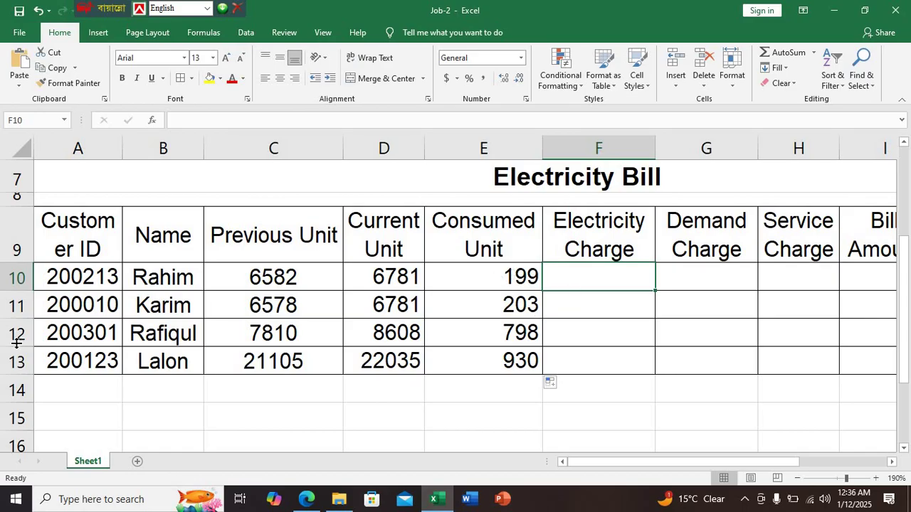
Start F10 with =IF(E10<=75, to test the first 75-unit tier
type("=if")
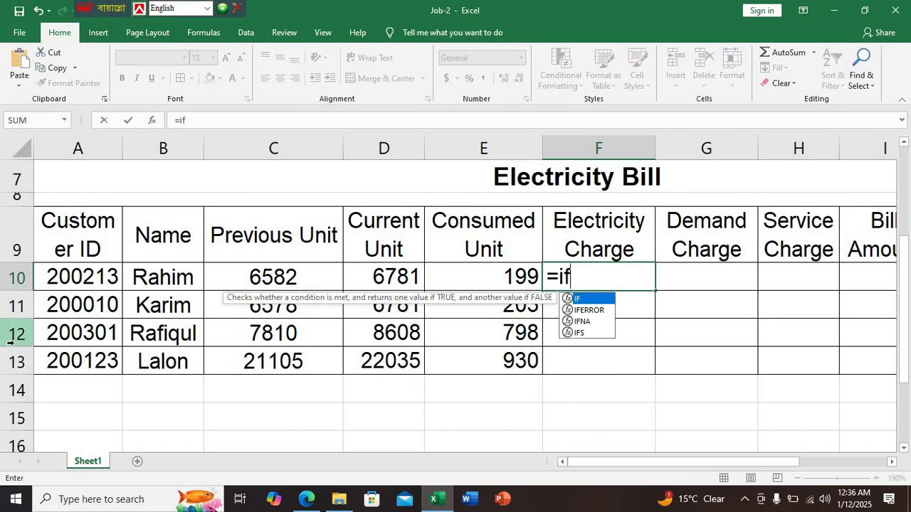
type("(")
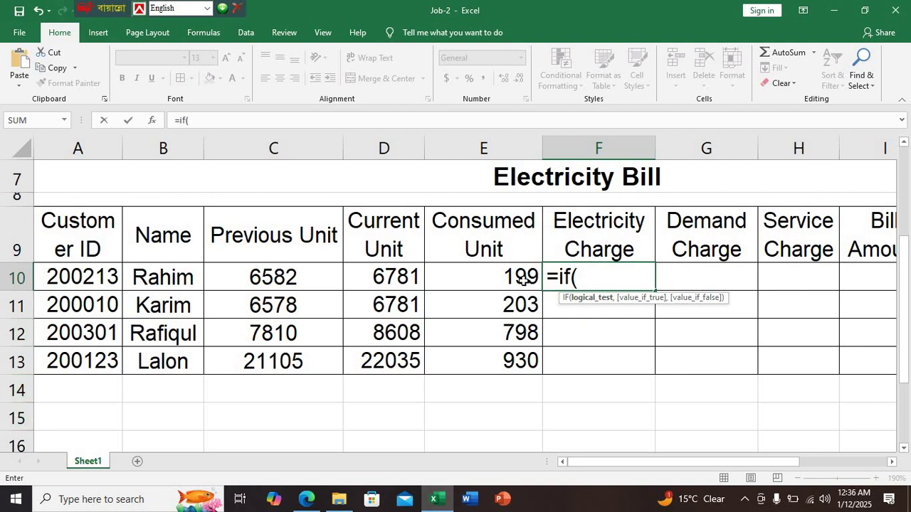
left_click(523, 280)
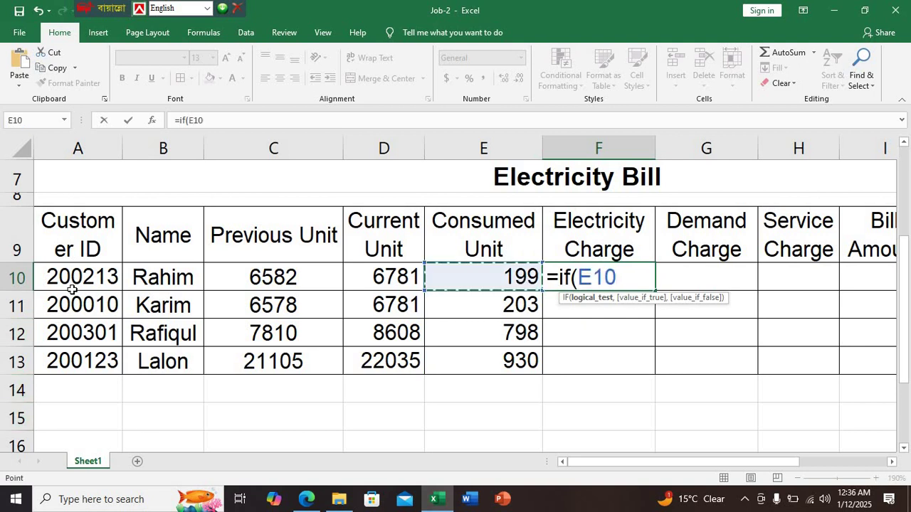
type(">=")
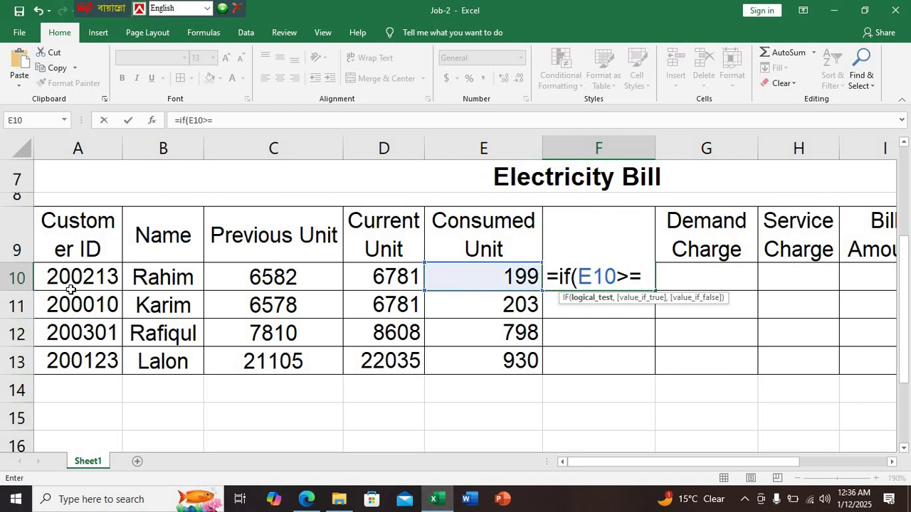
key("BackSpace")
key("BackSpace")
type("<=75")
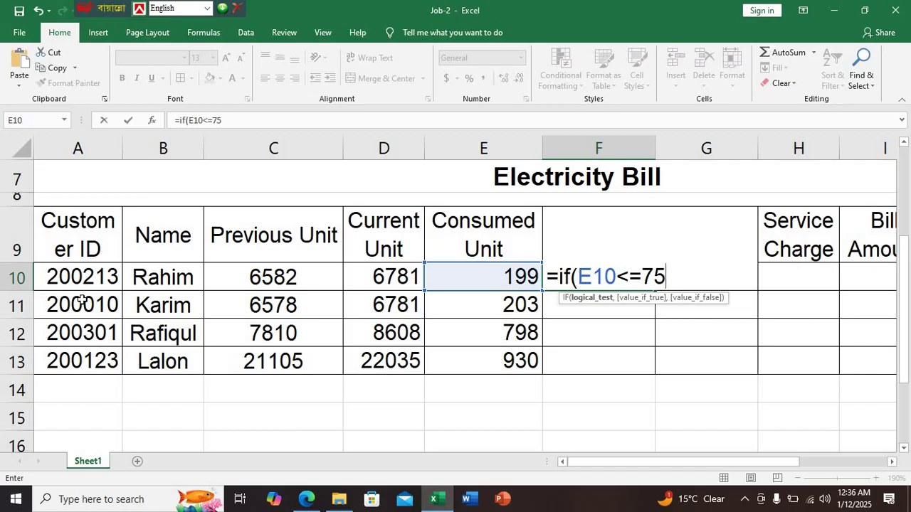
type(",")
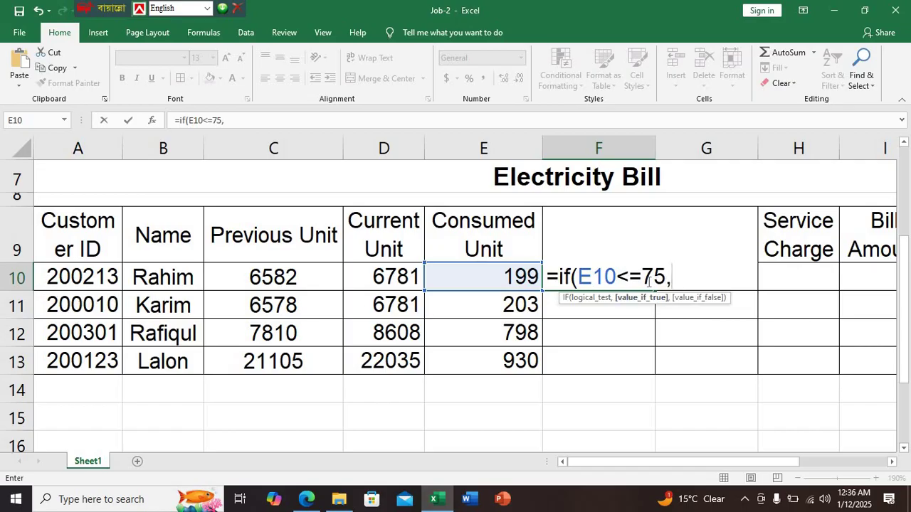
Charge E10*4.00 for that tier and open a second nested IF
left_click(306, 499)
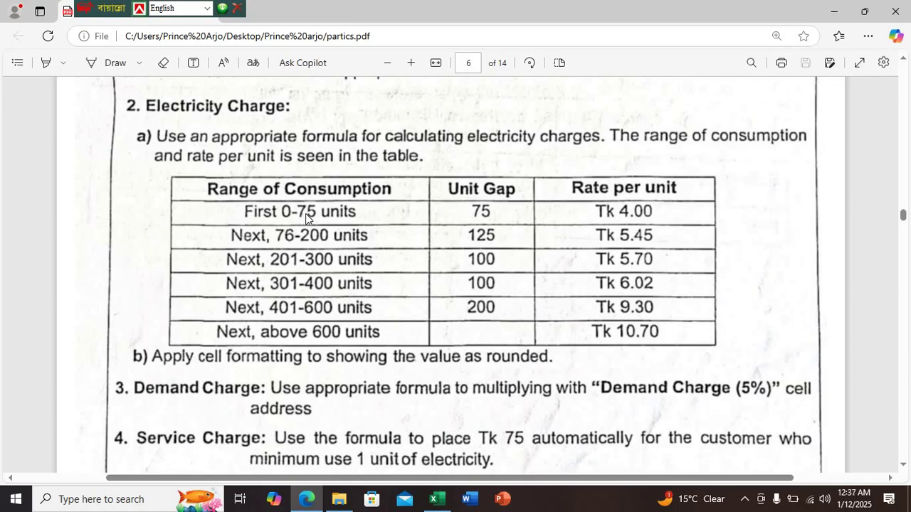
left_click(433, 499)
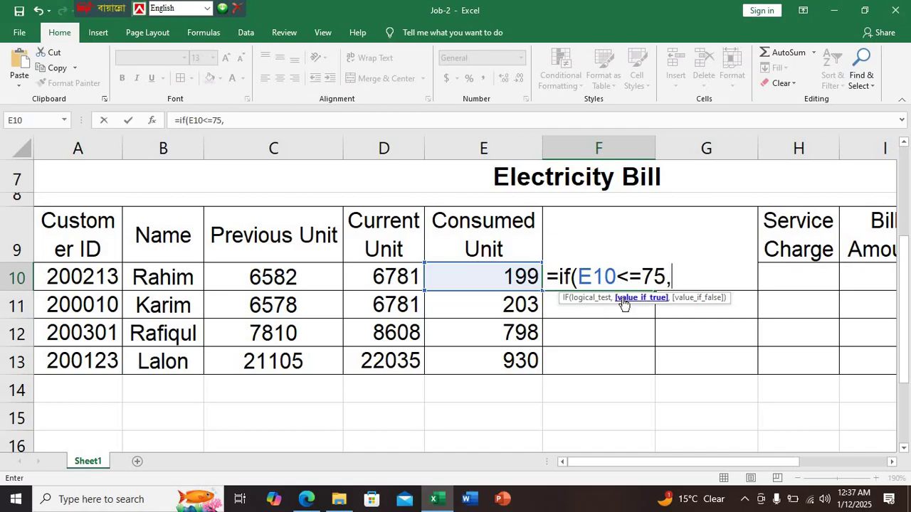
left_click(492, 274)
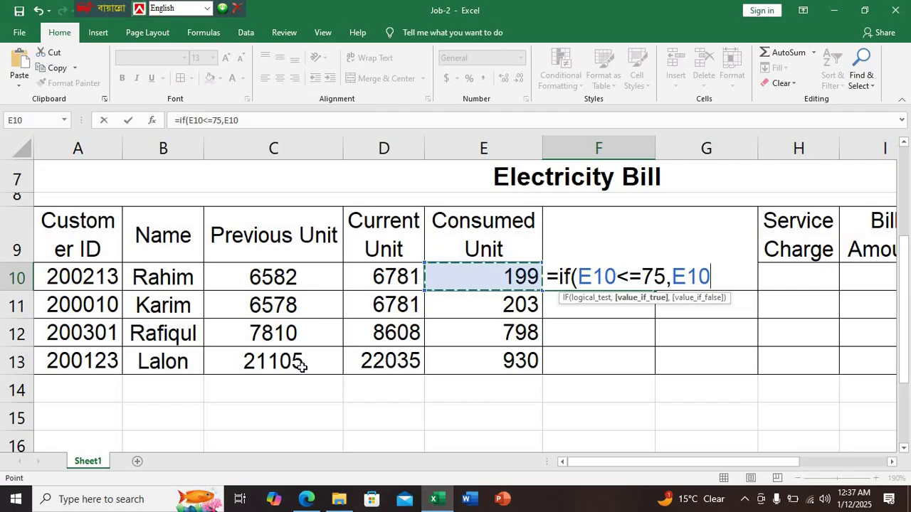
type("*")
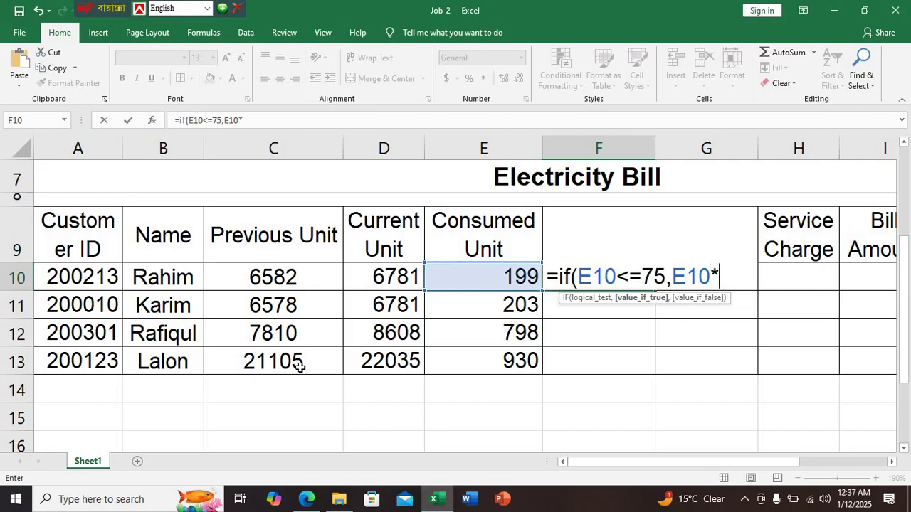
left_click(307, 499)
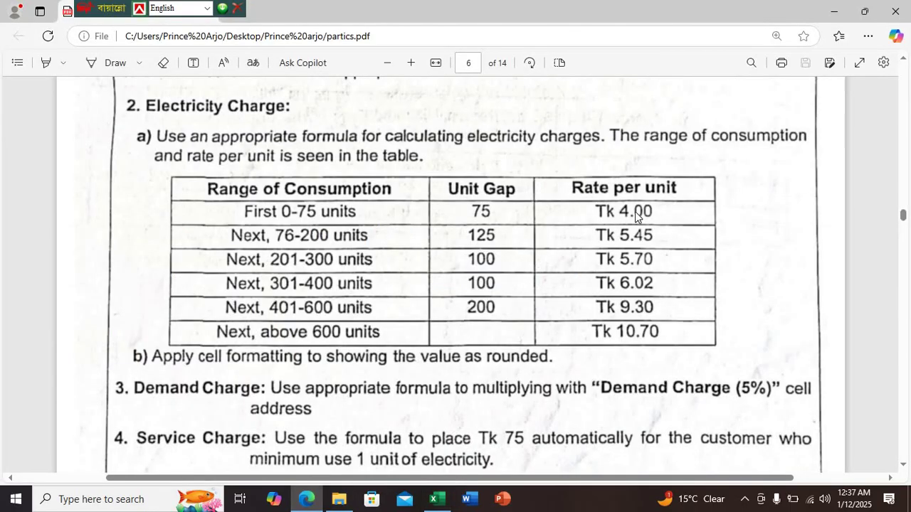
left_click(434, 499)
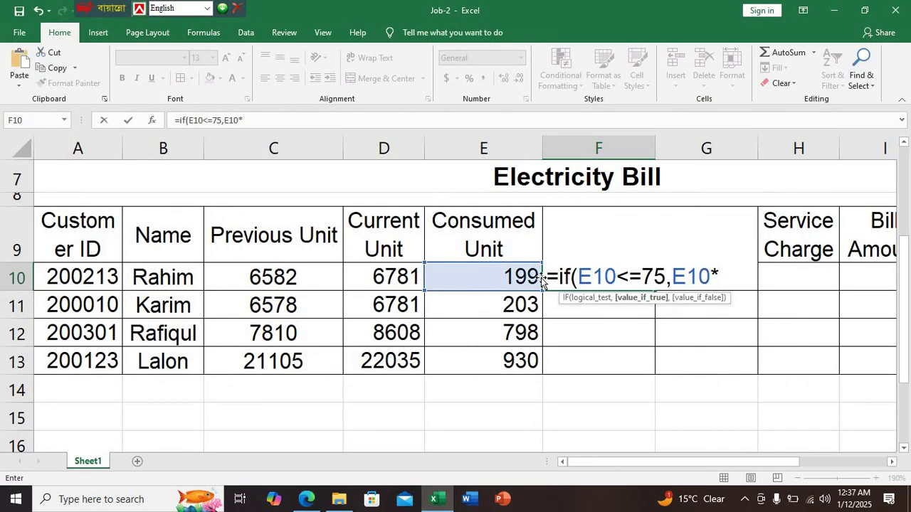
type("4.00")
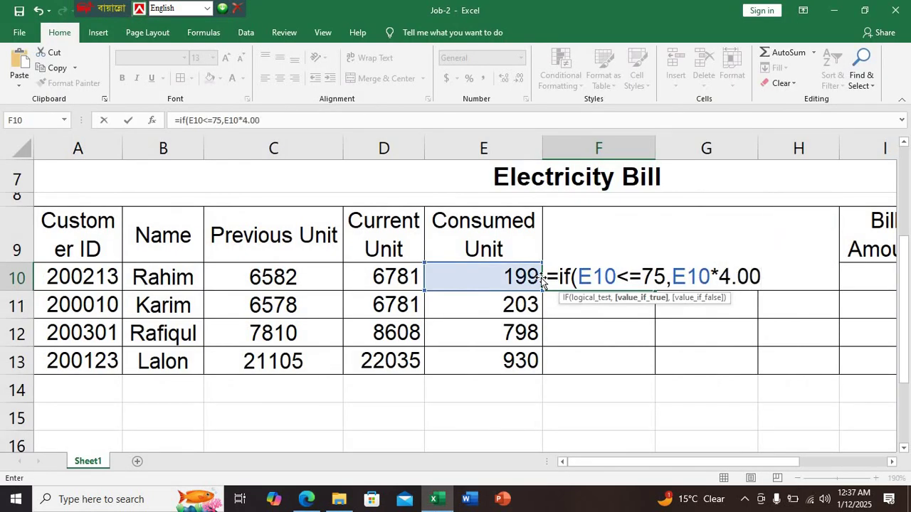
type(",if(")
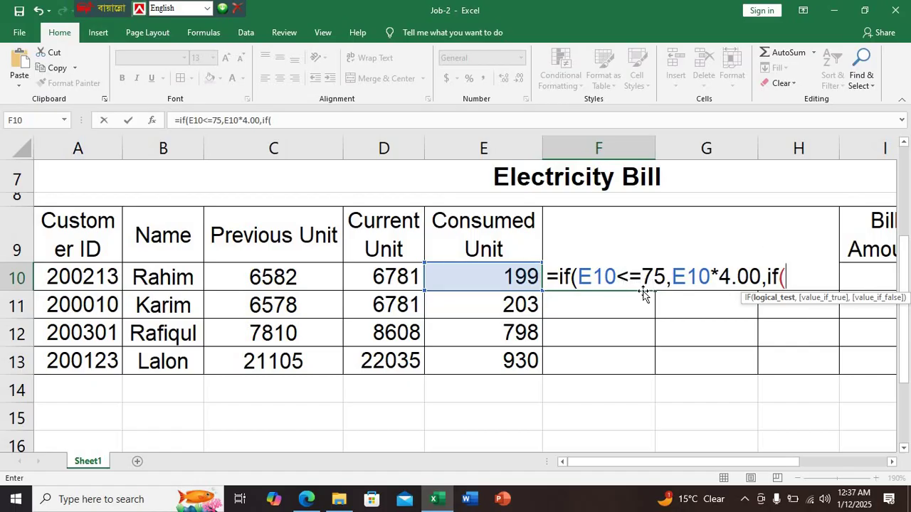
Check the next tier in the PDF and add the E10<=200 condition to F10's formula
left_click(307, 499)
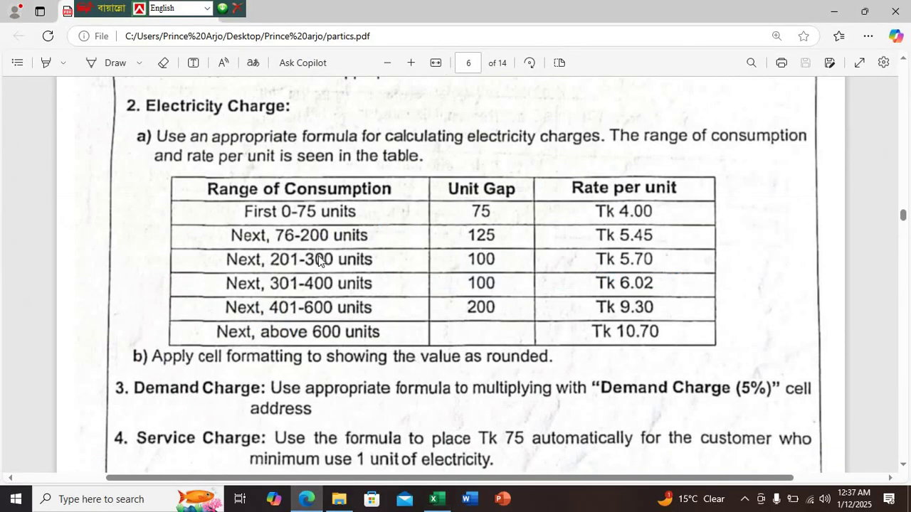
left_click(444, 502)
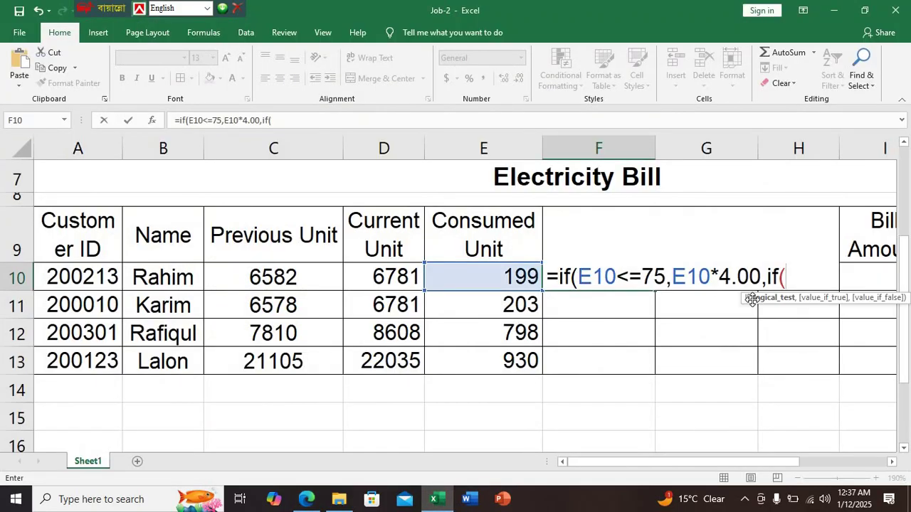
left_click(508, 280)
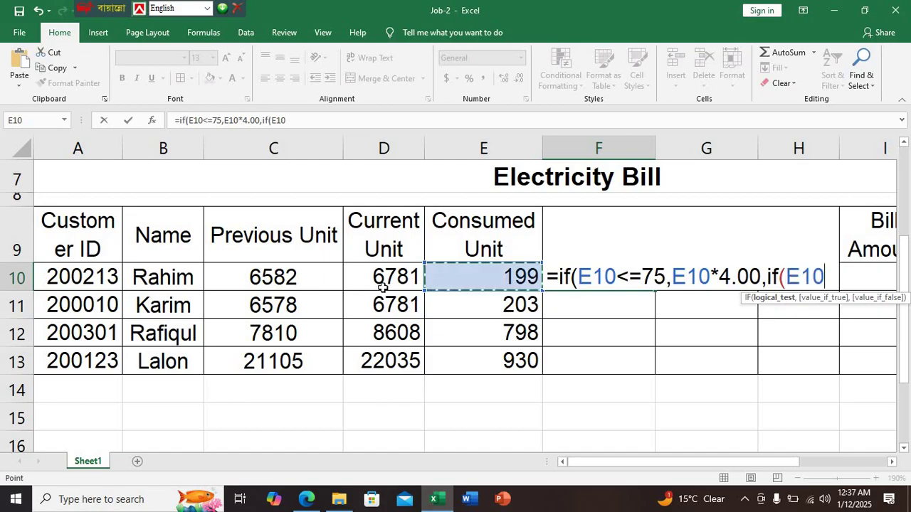
type("-")
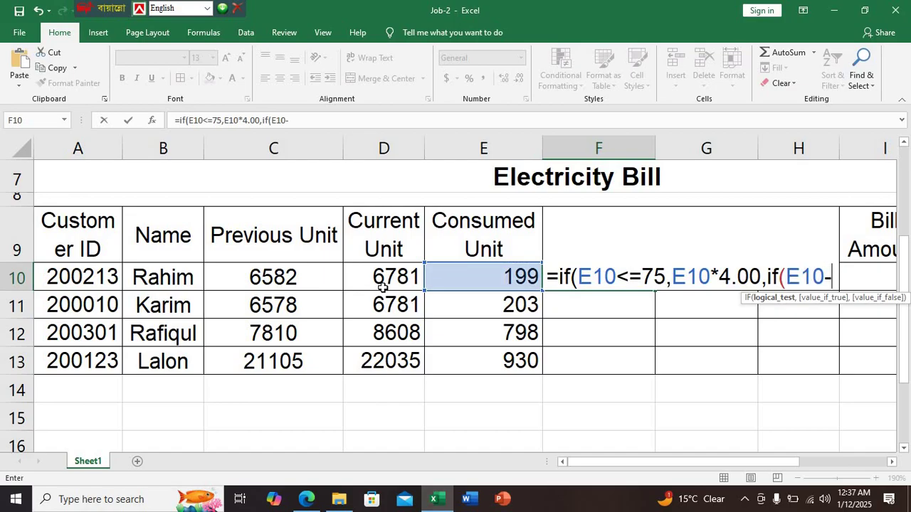
key("BackSpace")
type("<=200")
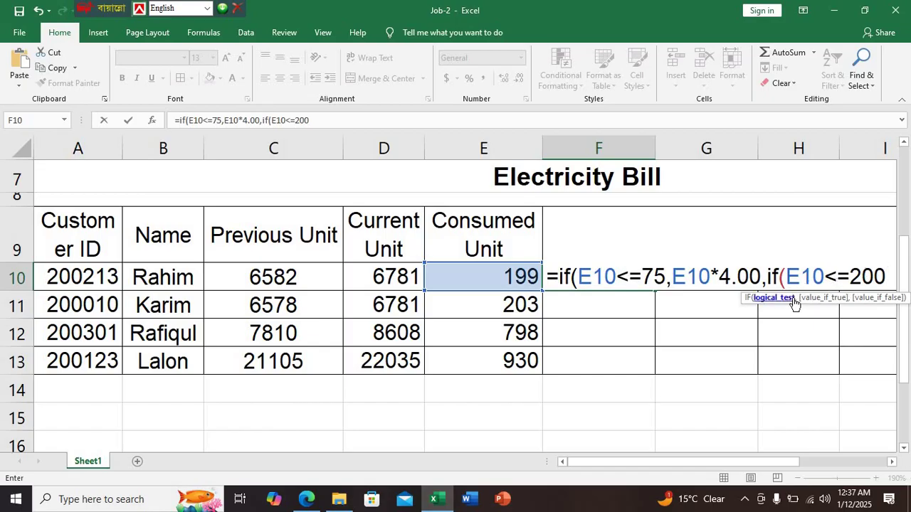
type(",")
Start the 76–200 charge with (75*4.00)+(, fixing a stray A7 reference and a mistyped 70
left_click(714, 501)
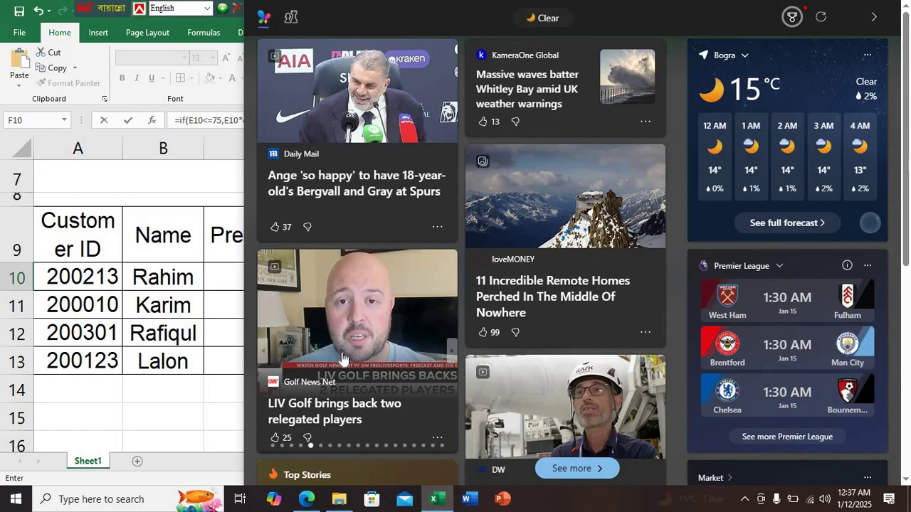
left_click(198, 173)
left_click(197, 173)
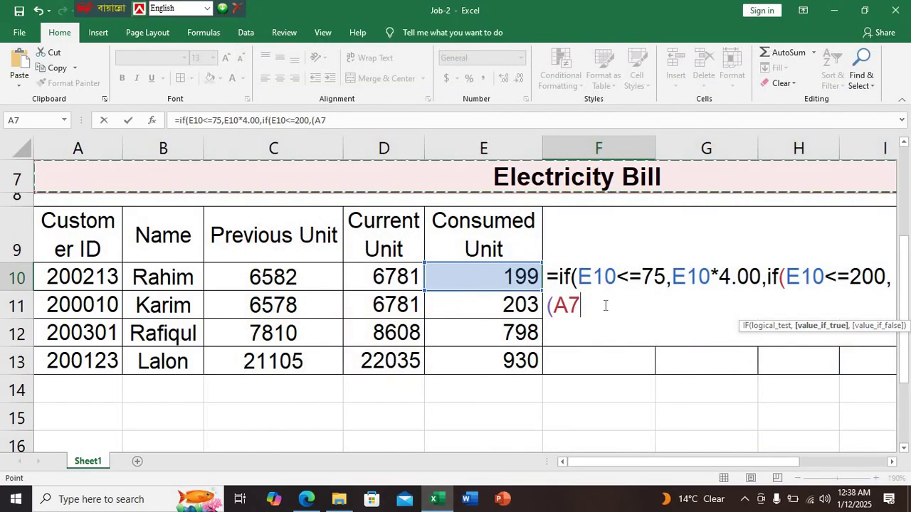
key("BackSpace")
key("BackSpace")
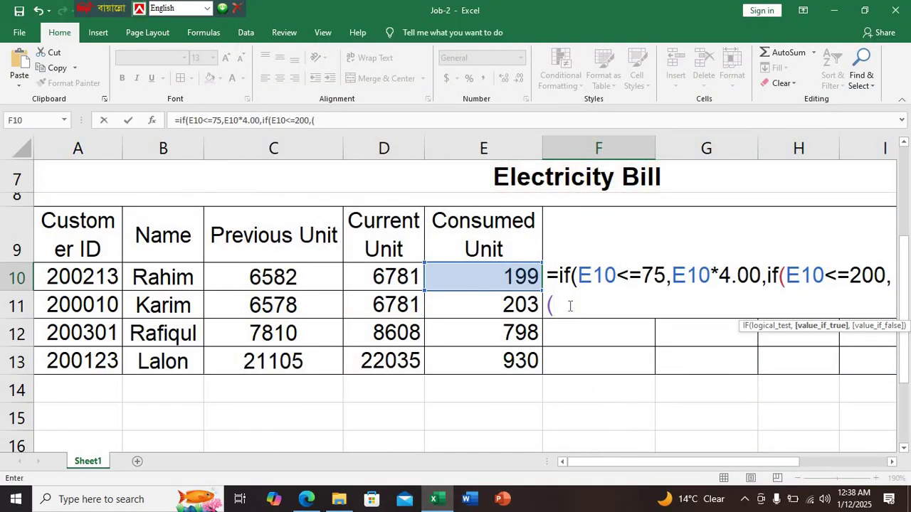
type("70")
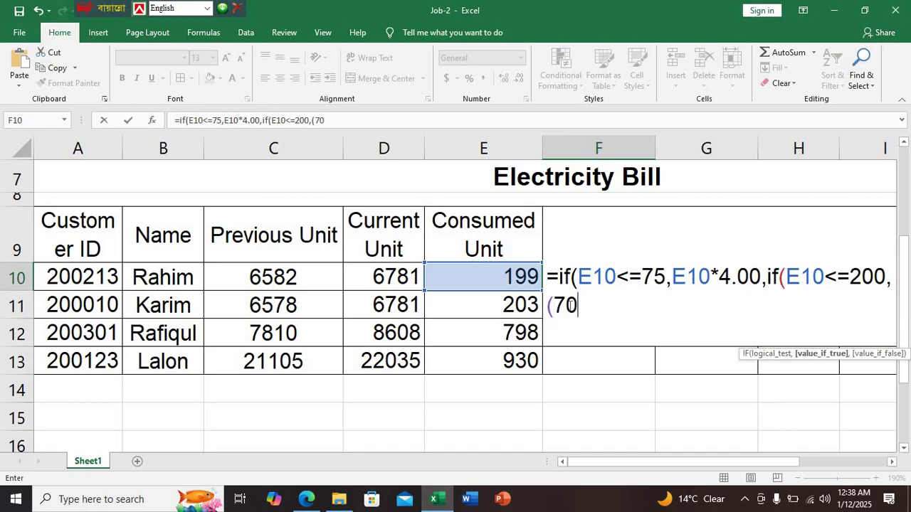
key("BackSpace")
type("5*4")
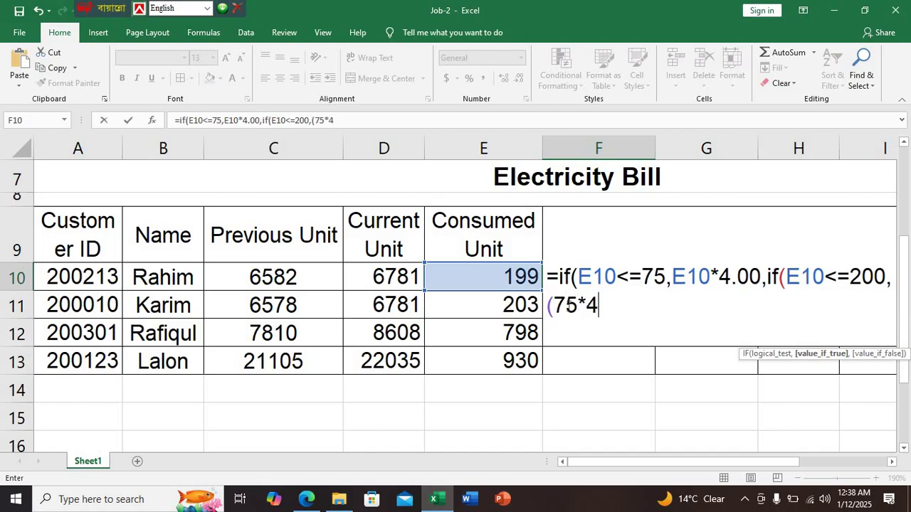
type(".00)+")
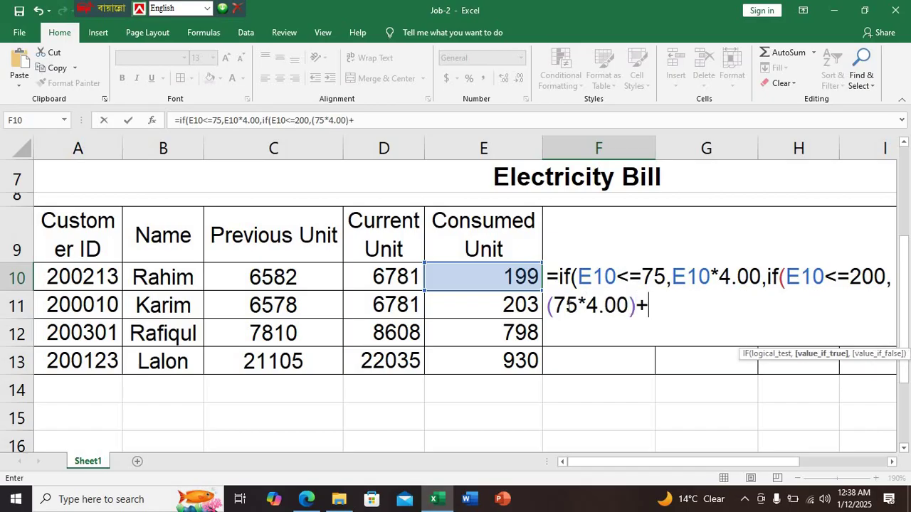
type("(")
Finish the charge with (E10-75)*5.45 using the PDF rate, then open the next IF
left_click(306, 498)
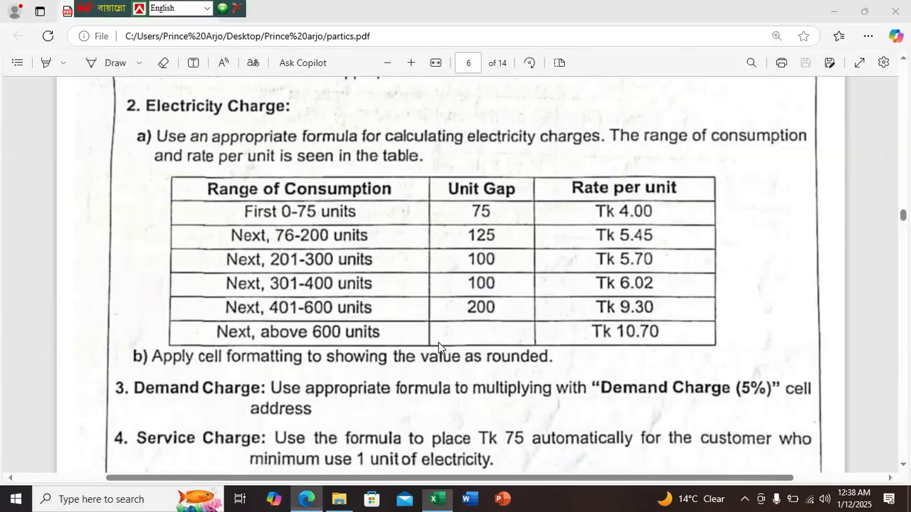
left_click(437, 498)
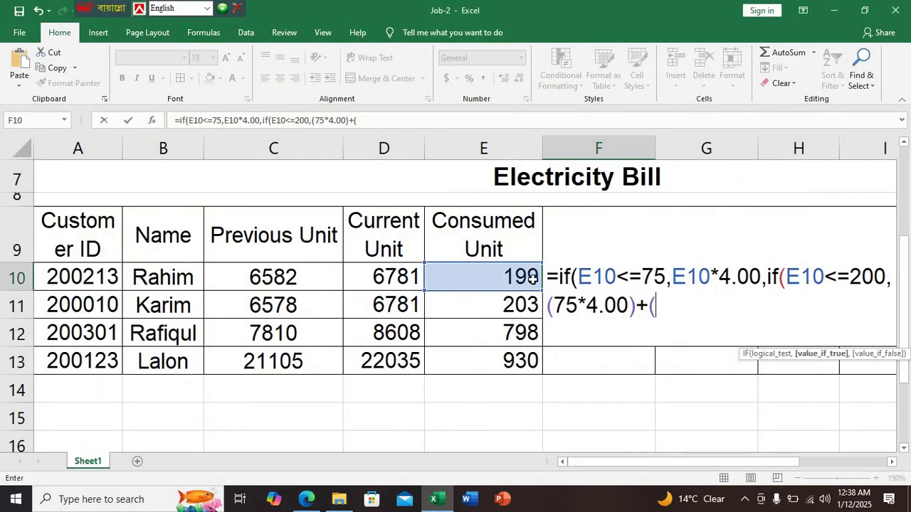
left_click(511, 284)
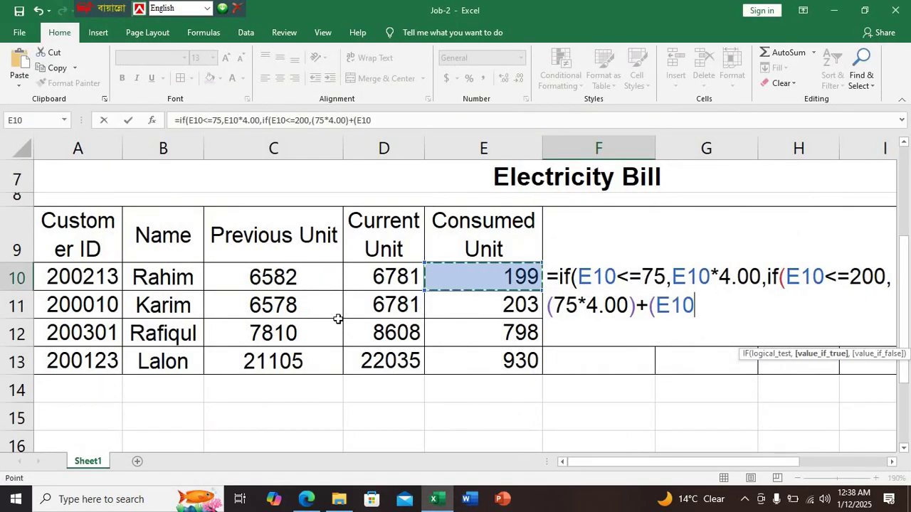
type("-")
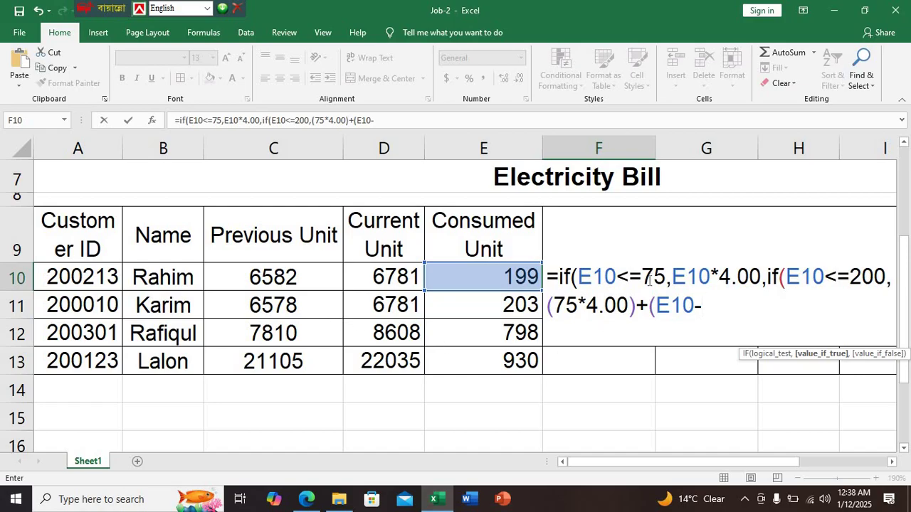
type("75")
type(")*")
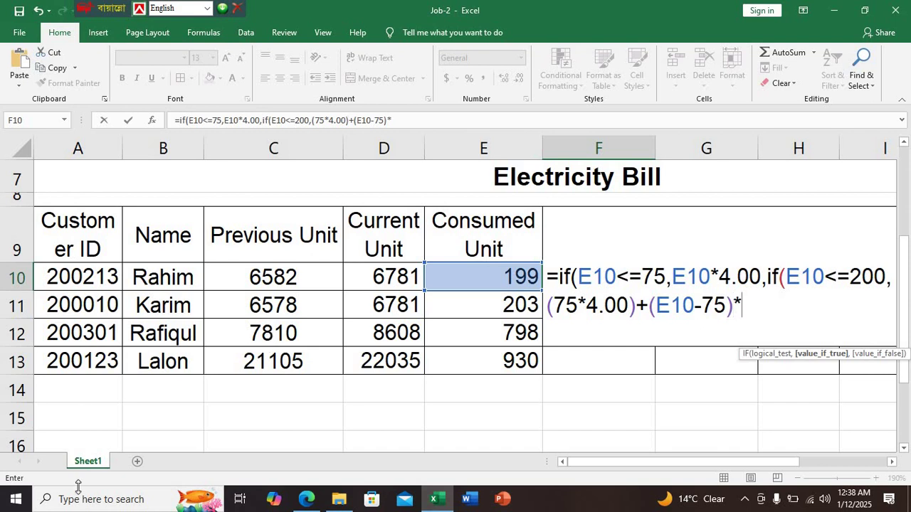
left_click(305, 499)
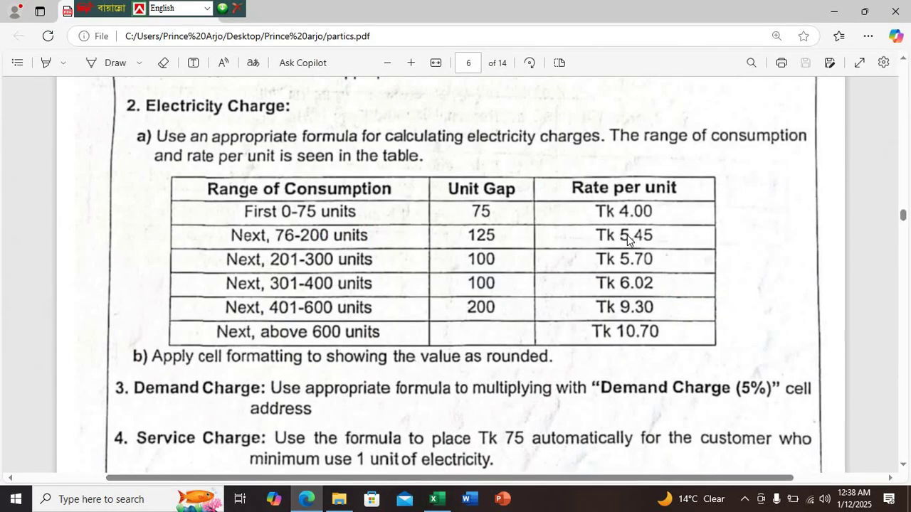
left_click(433, 499)
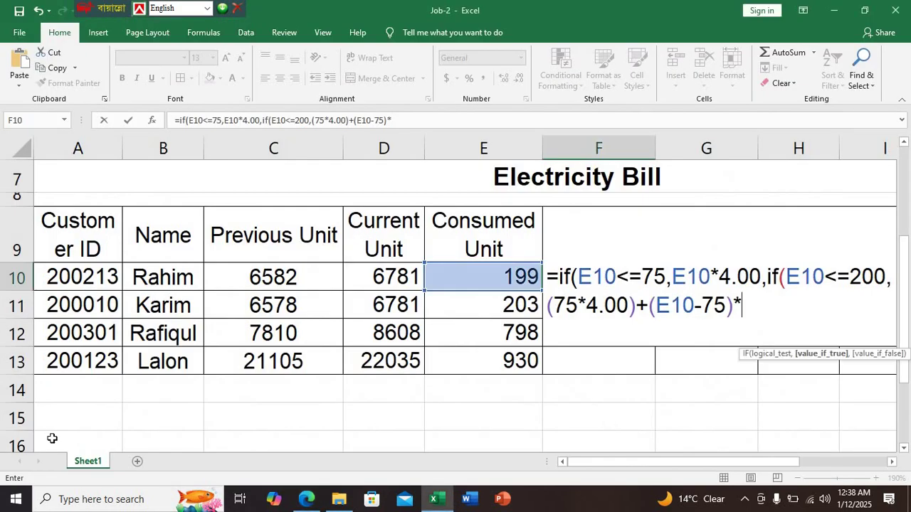
type("5.45")
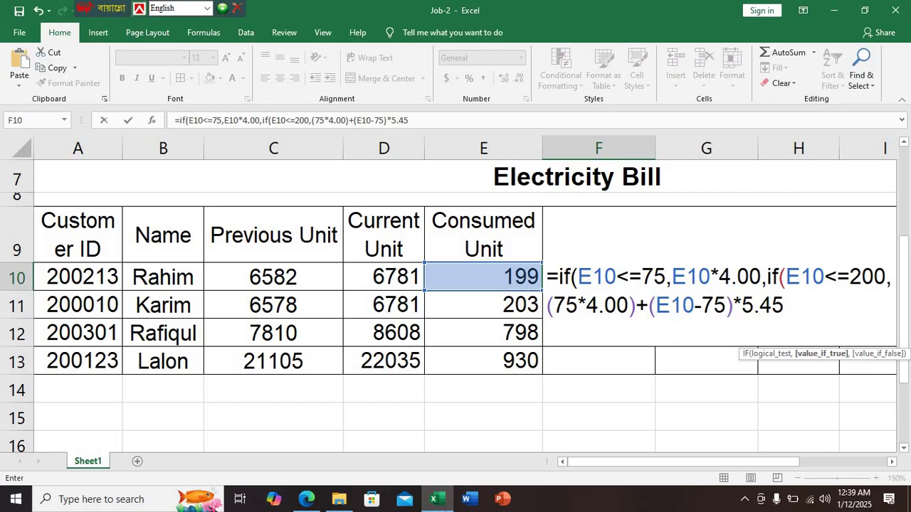
type(",if")
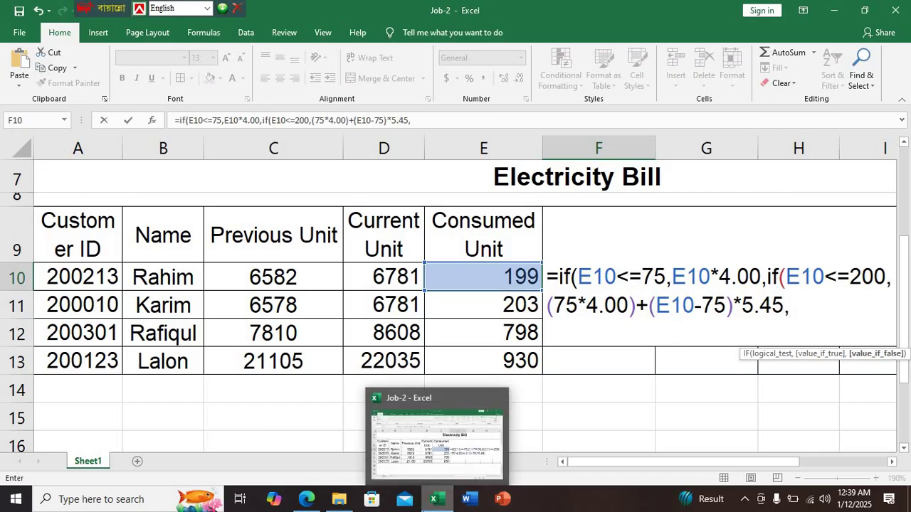
type("(")
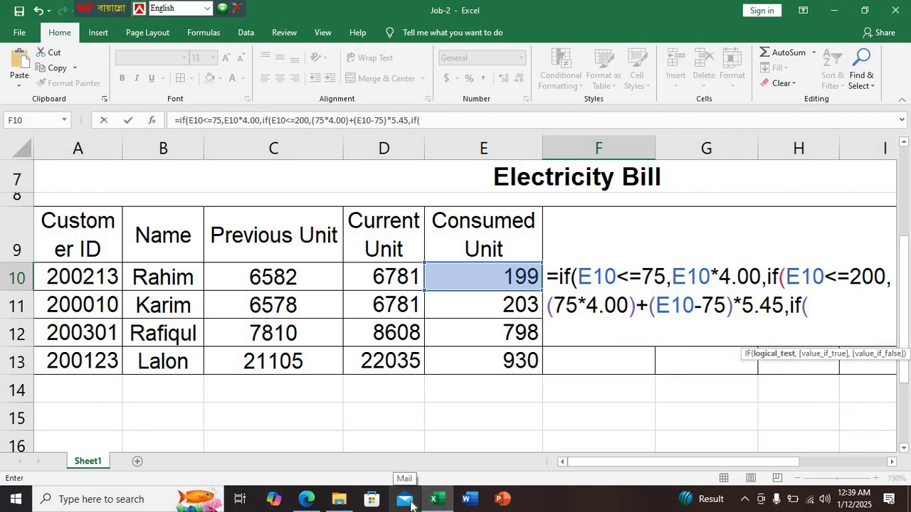
Add the E10<=300 condition to the F10 formula after checking the next PDF tier
mouse_move(306, 499)
left_click(297, 398)
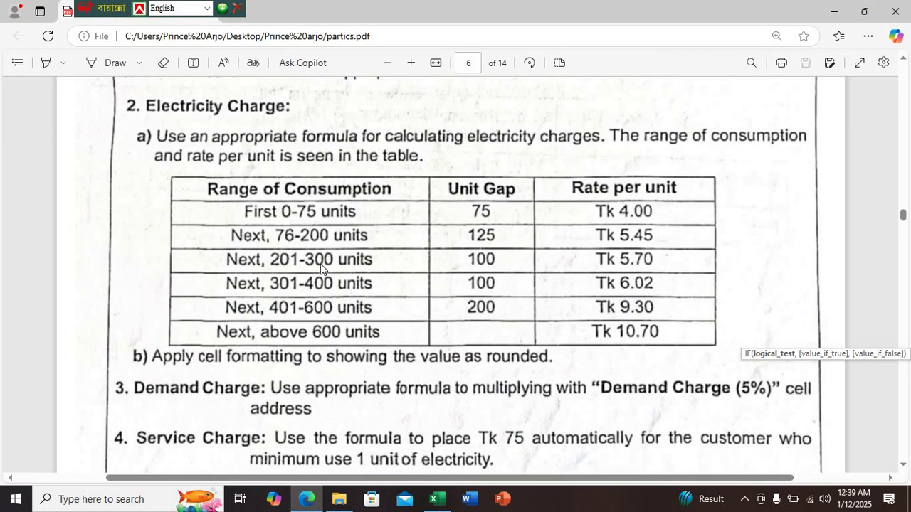
left_click(436, 498)
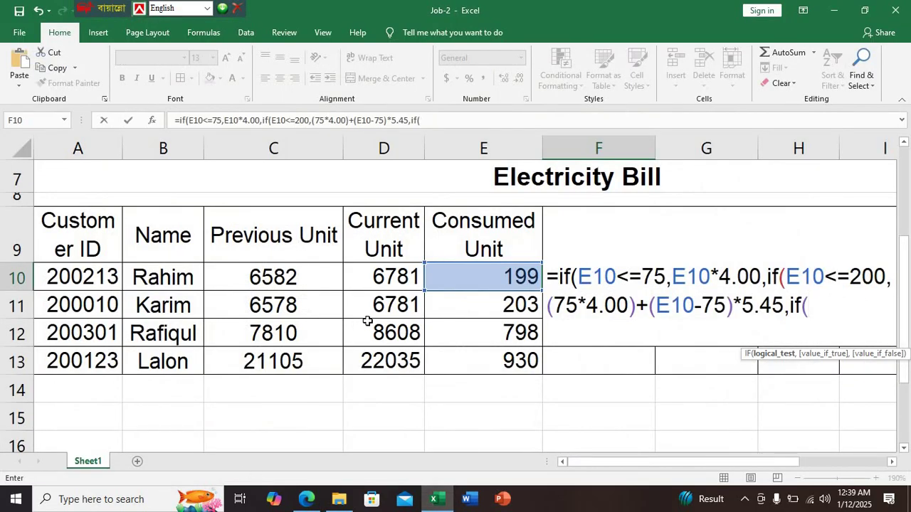
left_click(523, 276)
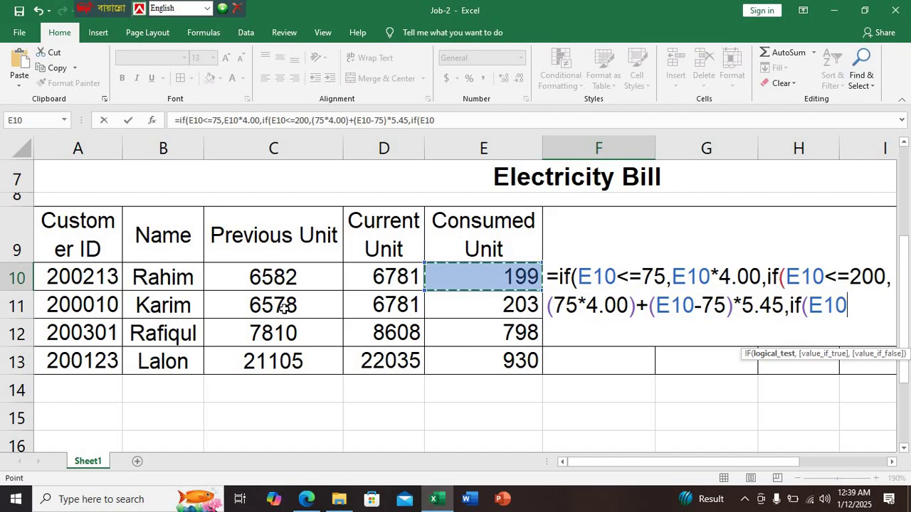
type("<=")
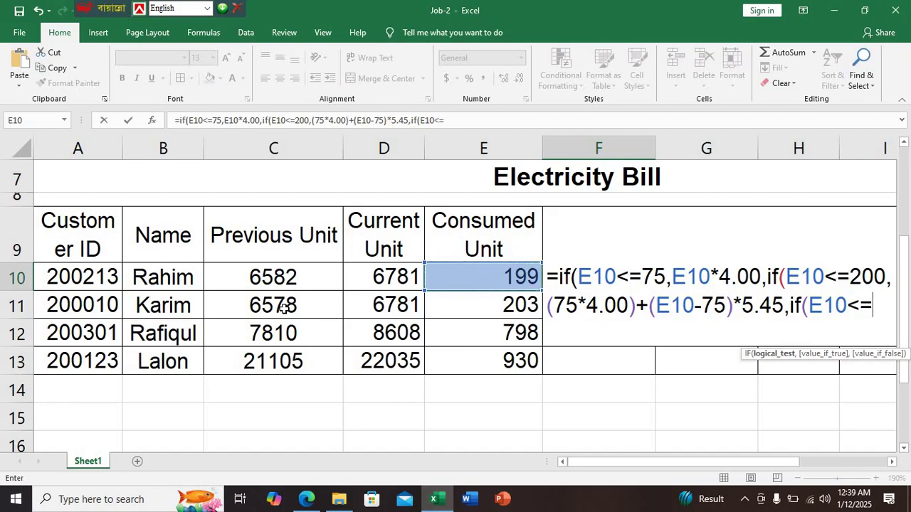
type("300")
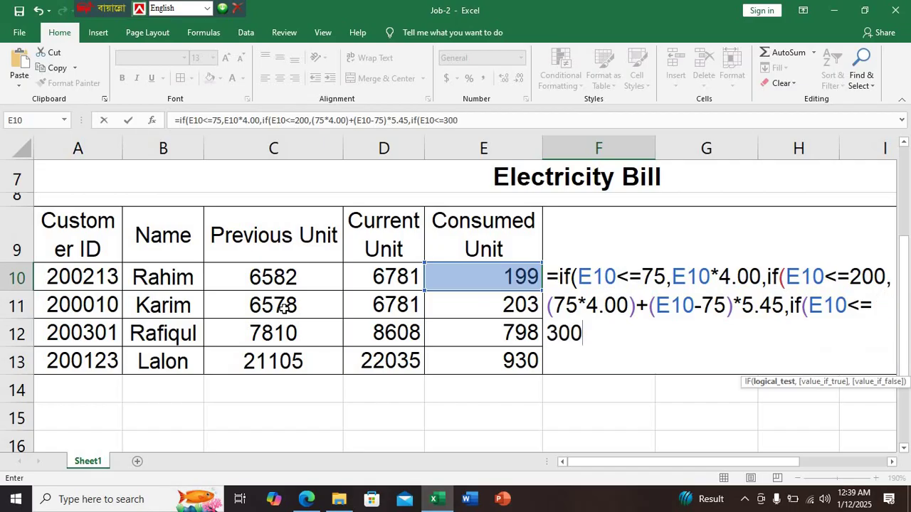
type(",")
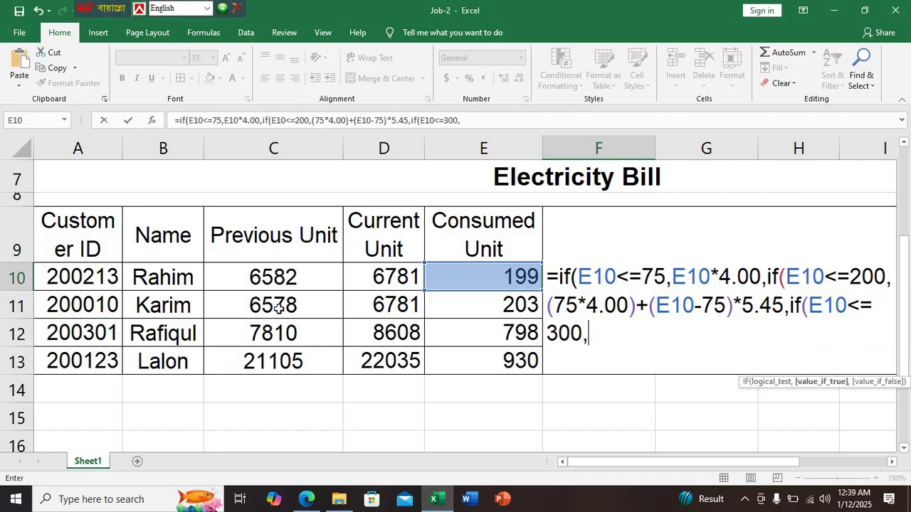
Type the fixed charges (75*4.00)+(125*5.45)+ for the 300-unit branch, checking the PDF rates
left_click(306, 498)
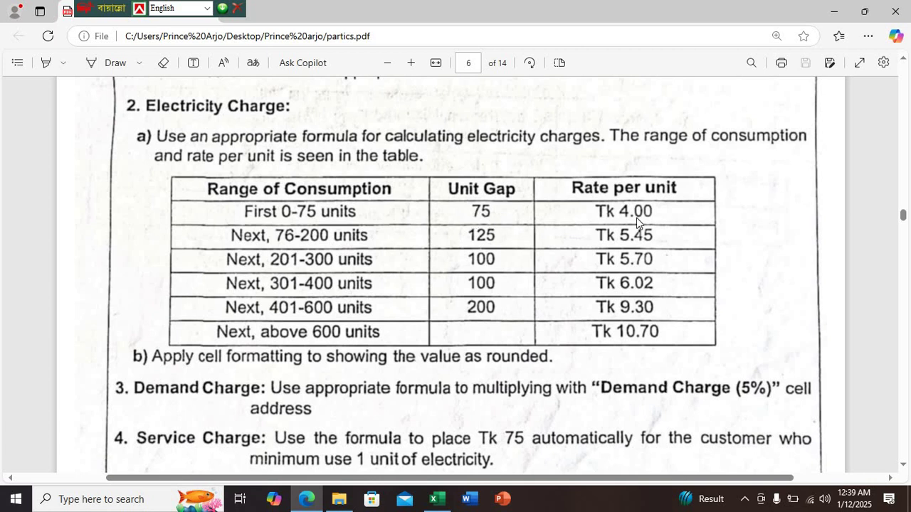
left_click(437, 499)
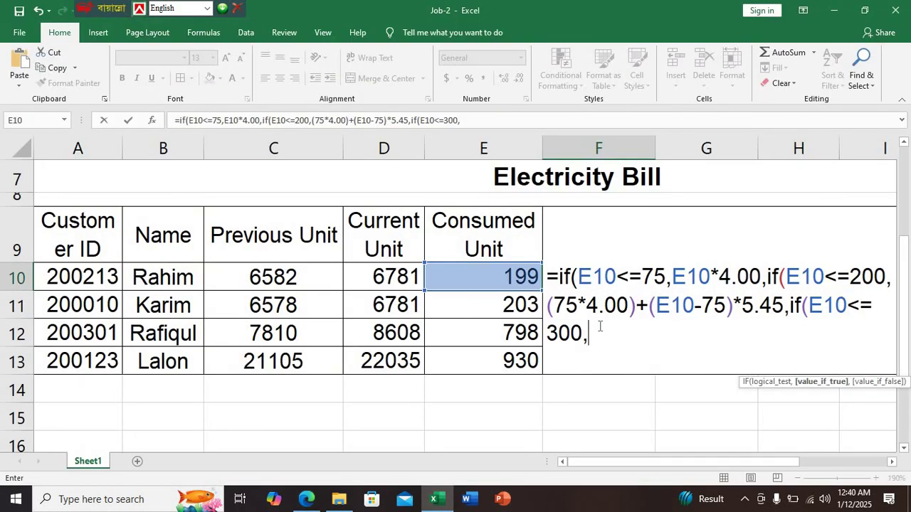
type("(")
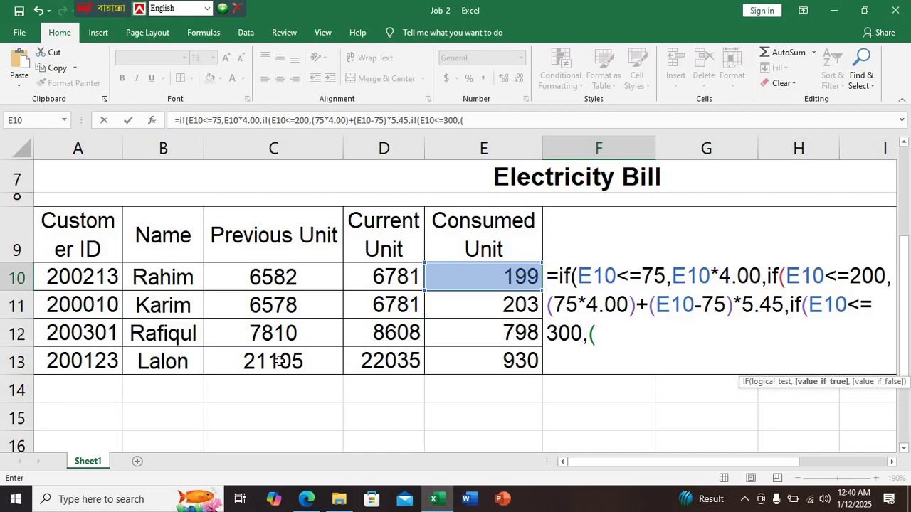
type("75*")
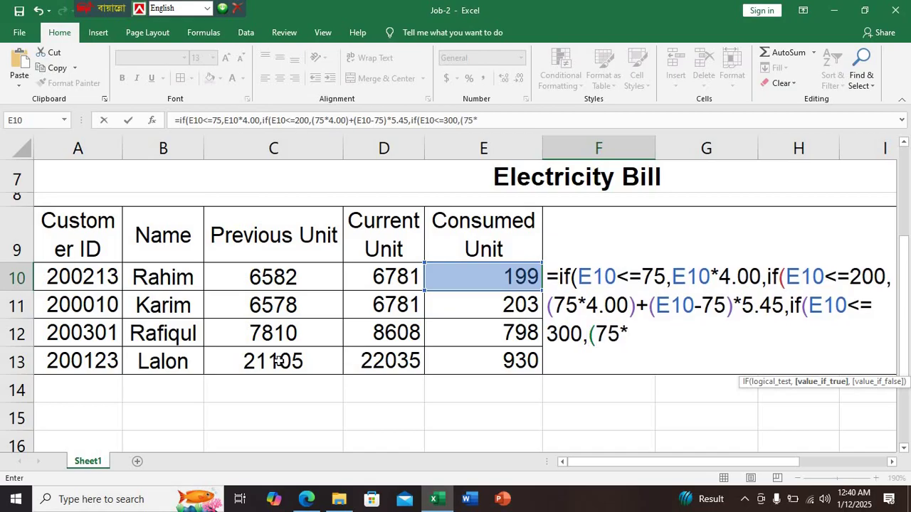
type("4.00)")
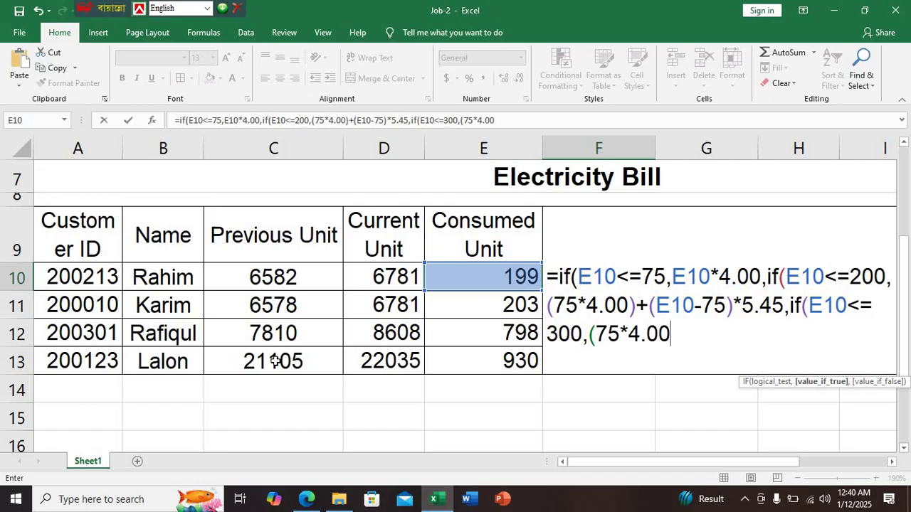
type("+(")
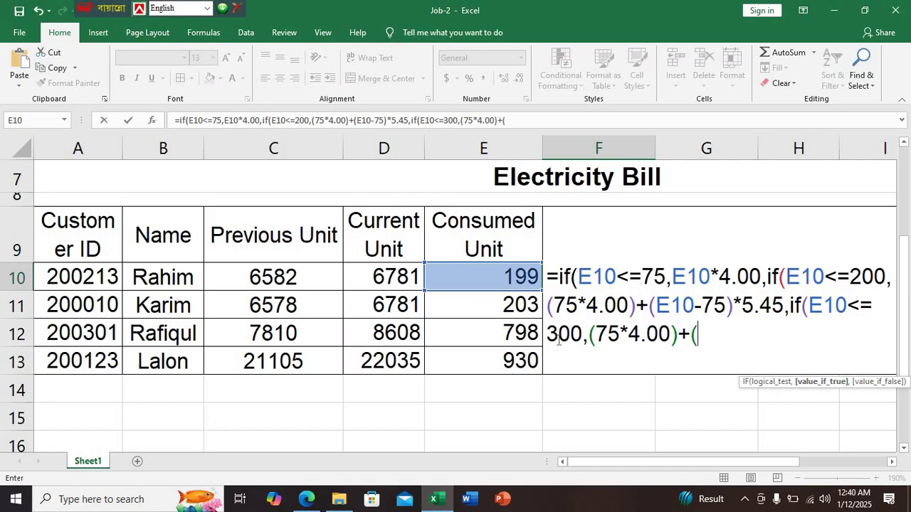
left_click(306, 499)
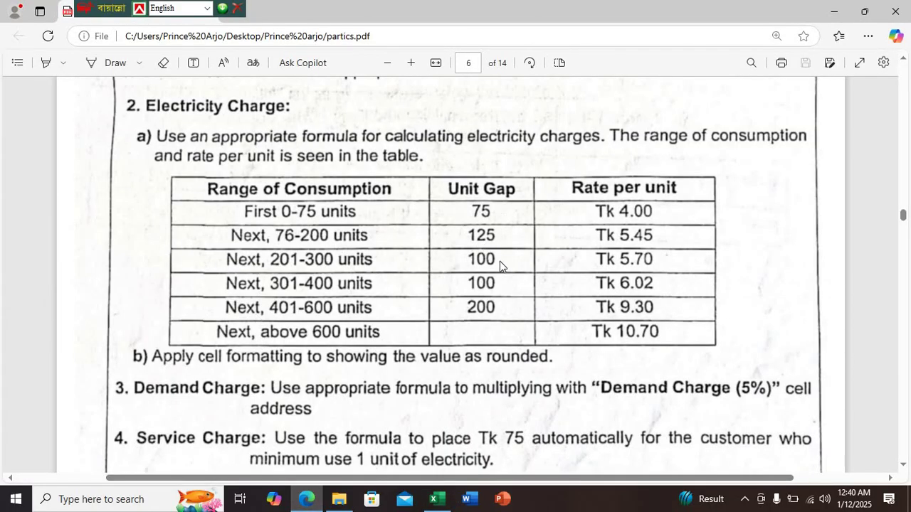
left_click(437, 498)
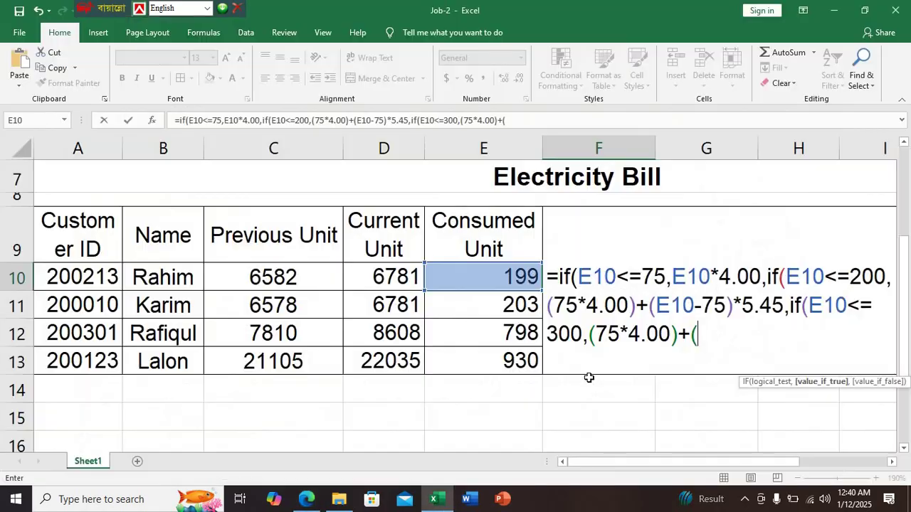
type("125*")
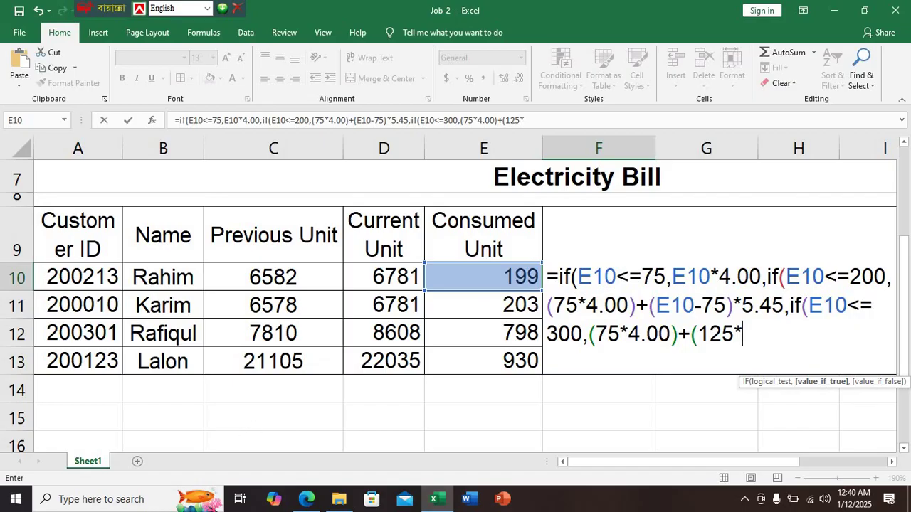
left_click(306, 499)
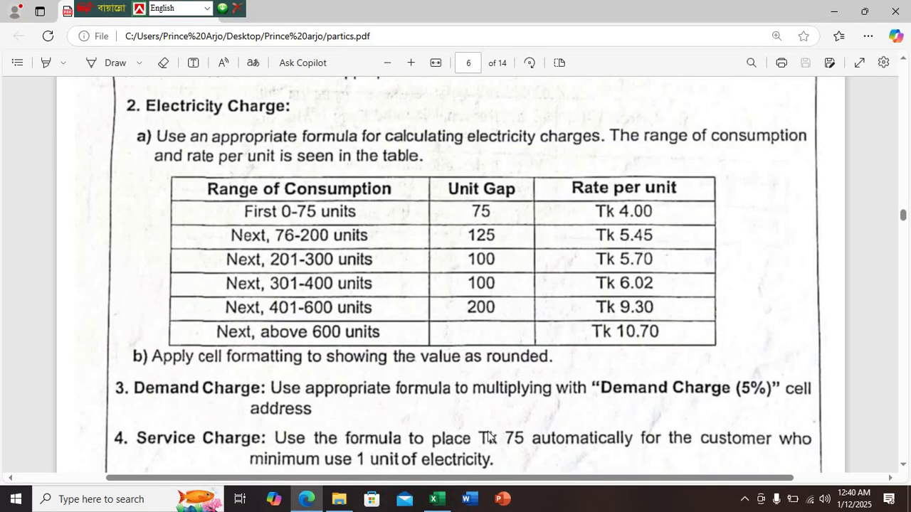
left_click(442, 503)
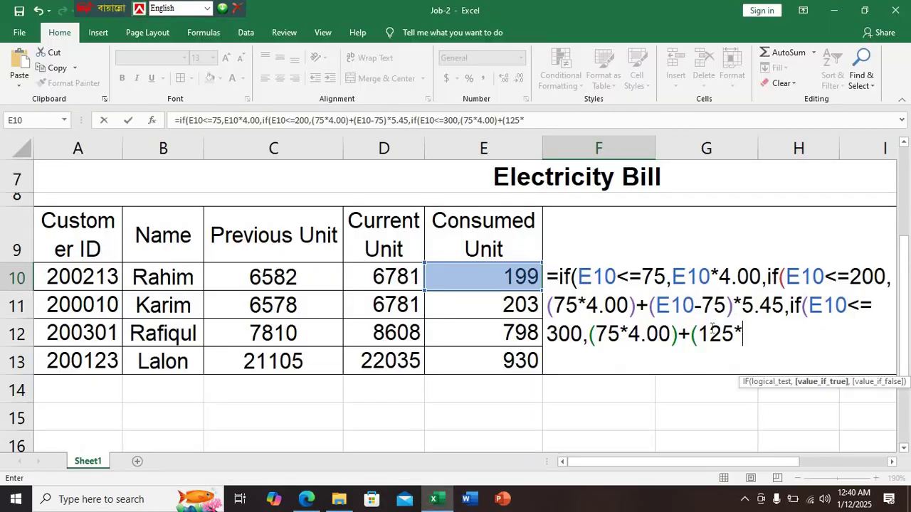
type("5.45")
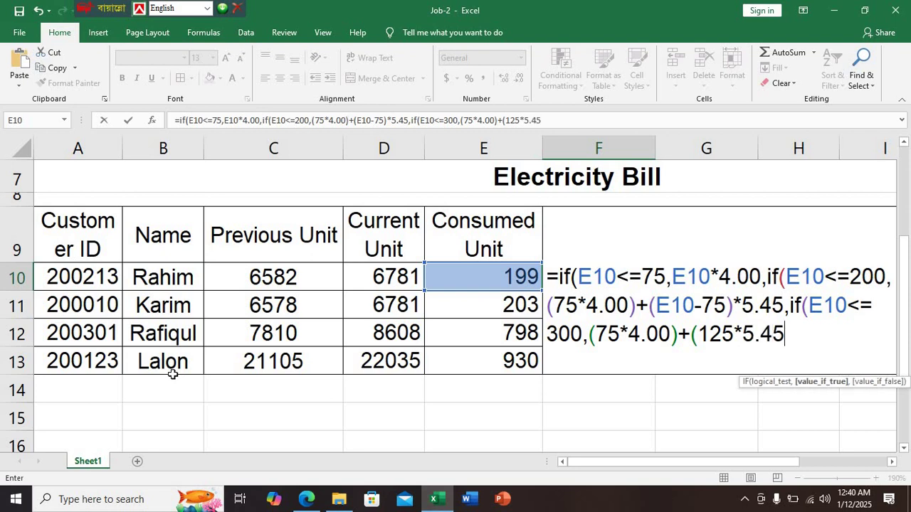
type("+(")
Add (E10-200)*5.70 for the 201–300 tier, correcting a mistyped 570, and open the next IF
left_click(500, 281)
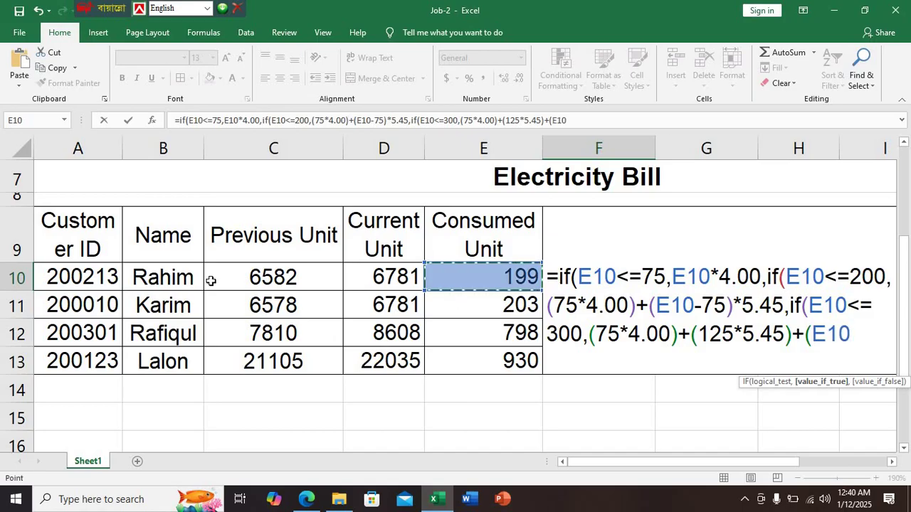
type("-")
left_click(307, 499)
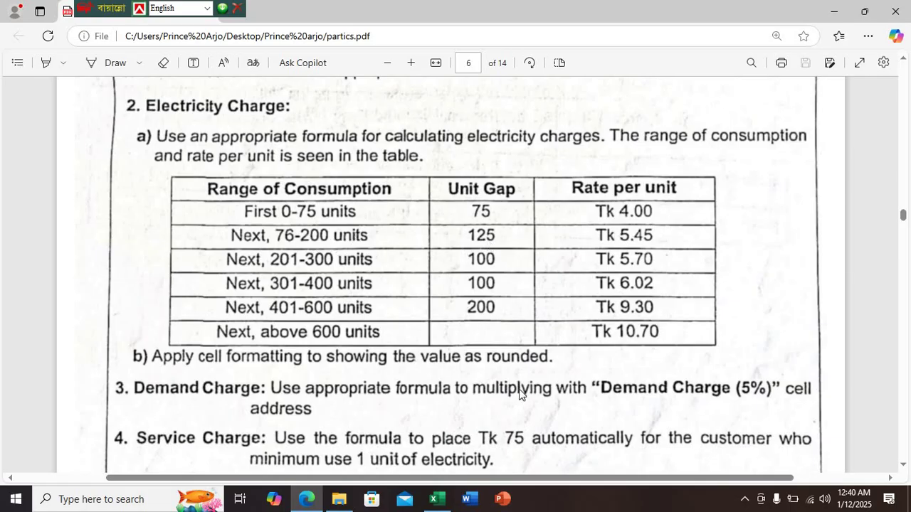
left_click(436, 498)
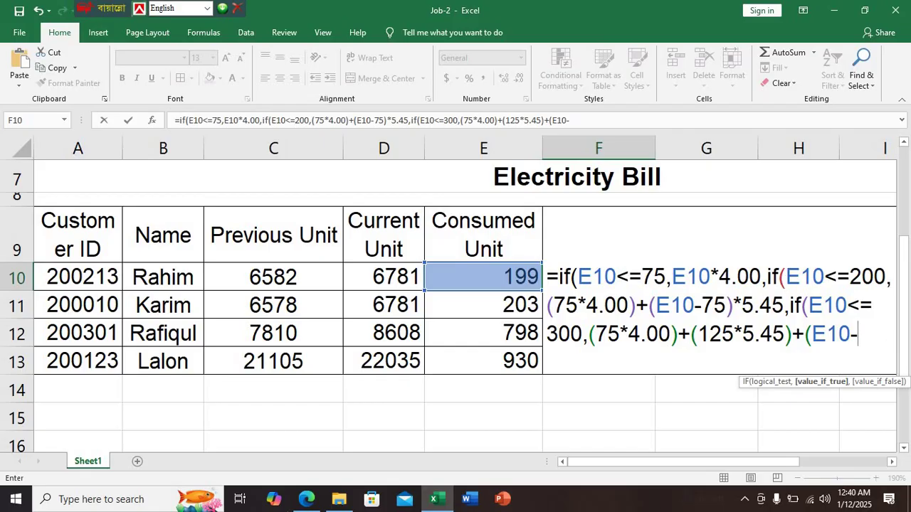
type("200")
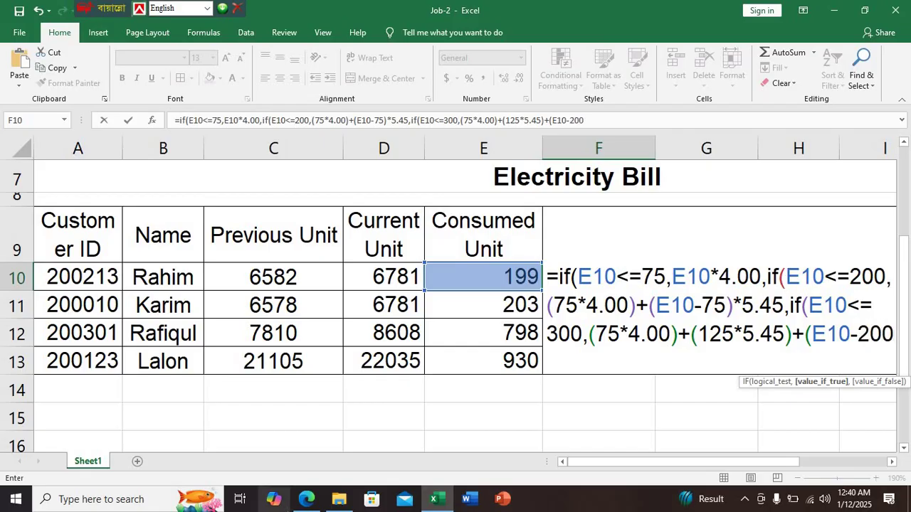
type(")")
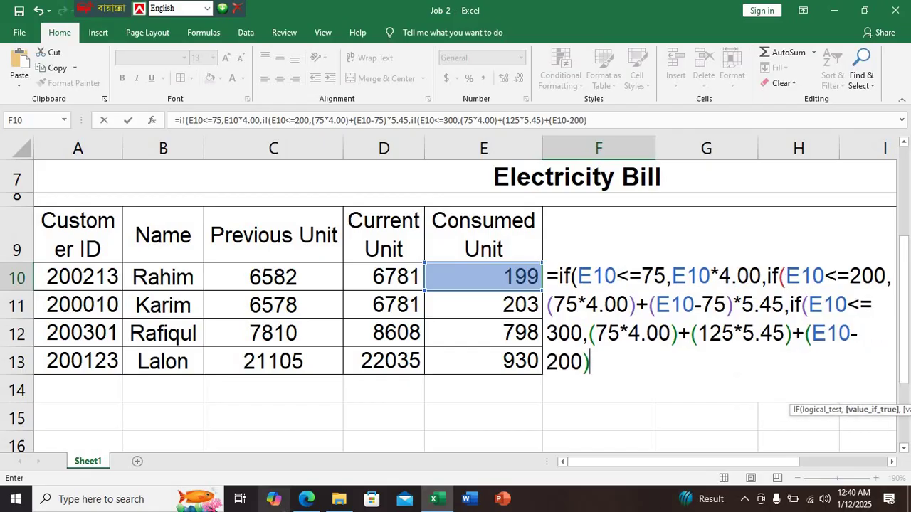
type("*")
left_click(323, 501)
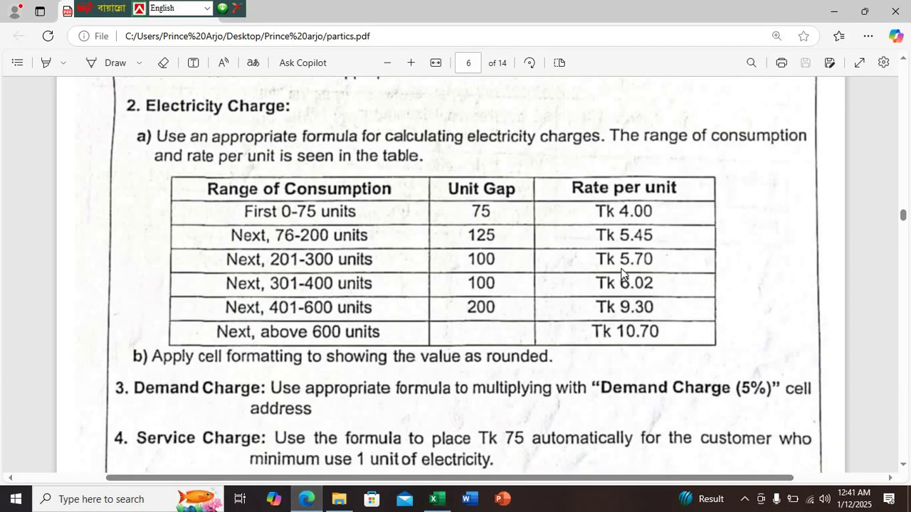
left_click(437, 499)
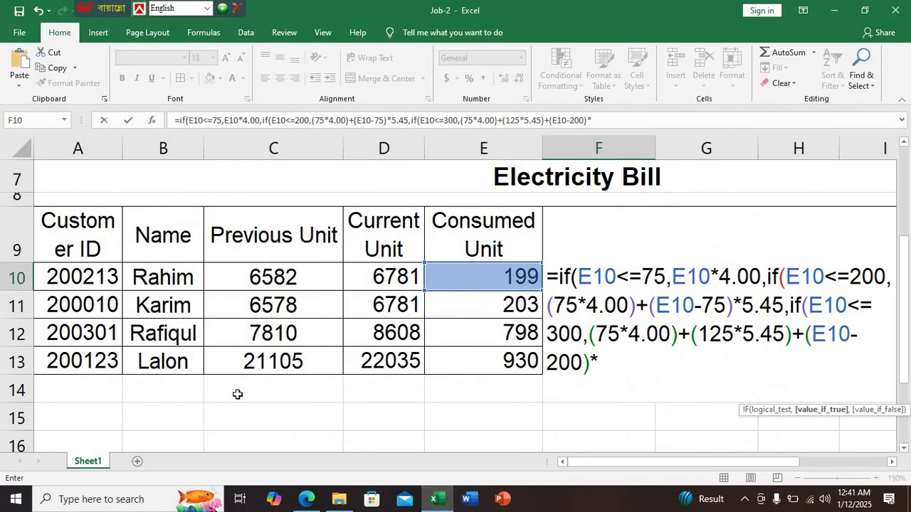
type("570")
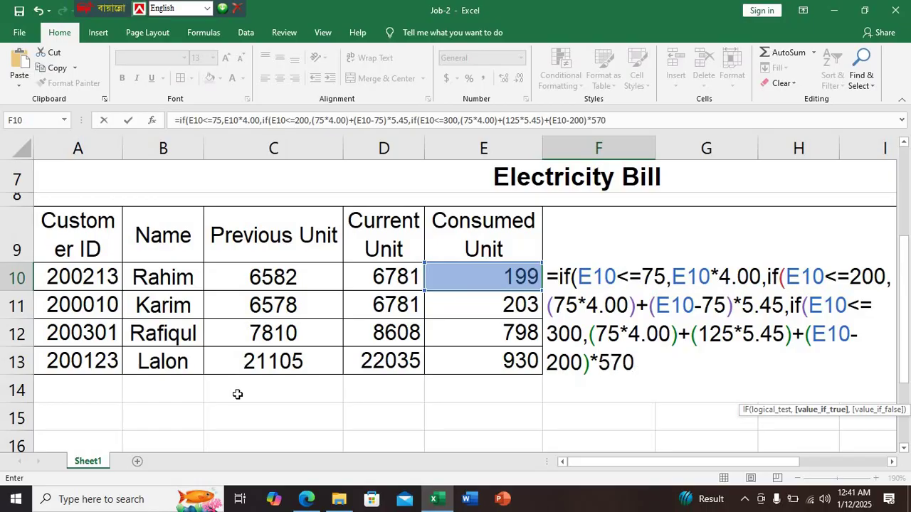
key("BackSpace")
key("BackSpace")
type(".70")
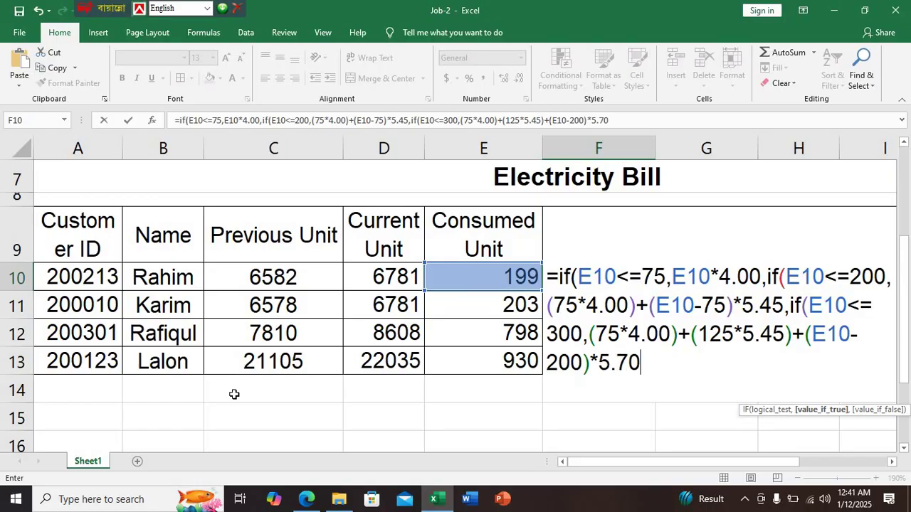
type(",if)")
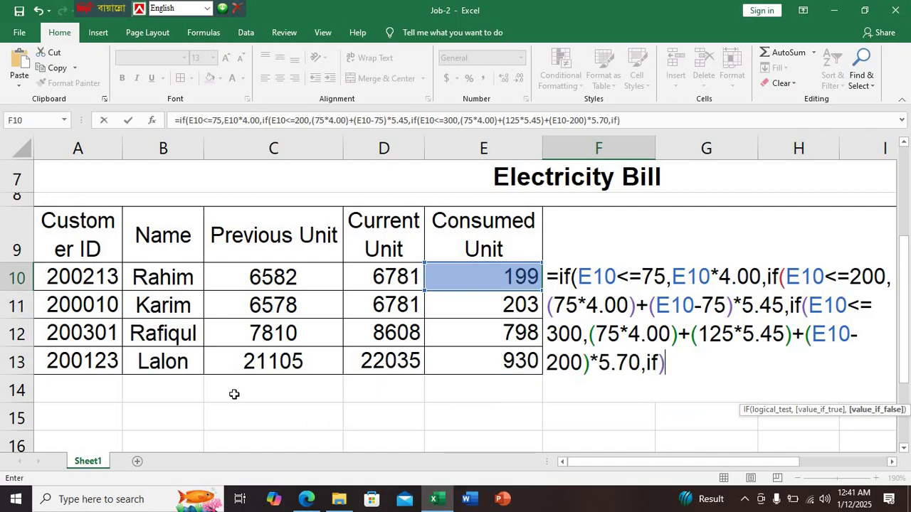
Fix the stray parenthesis after if and add the E10<=400 condition
key("BackSpace")
type("(")
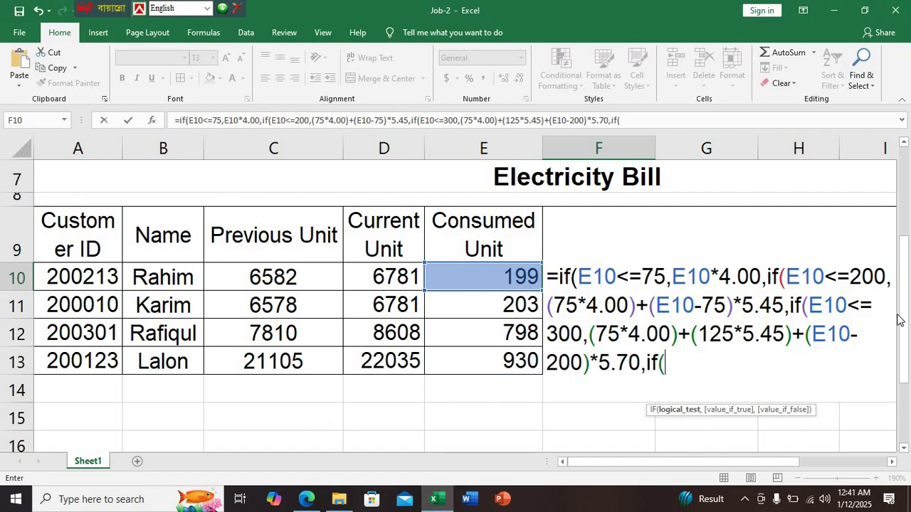
left_click(306, 499)
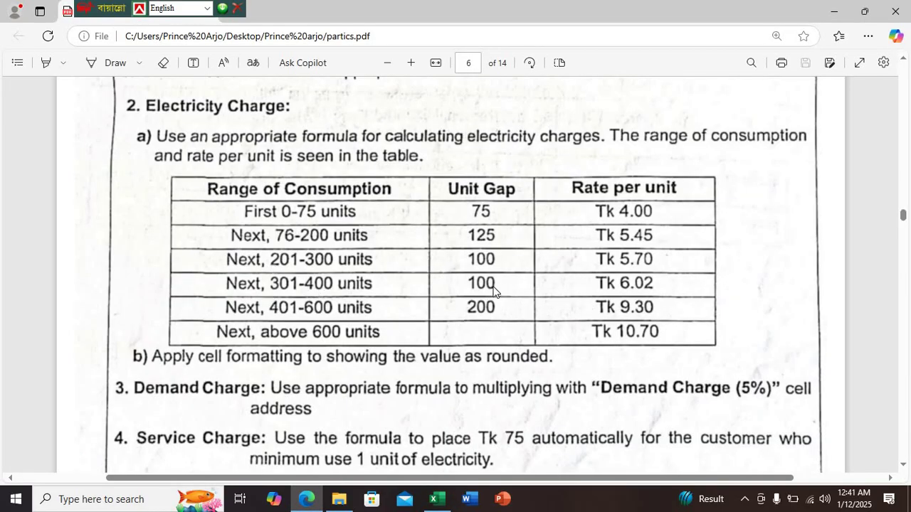
left_click(434, 499)
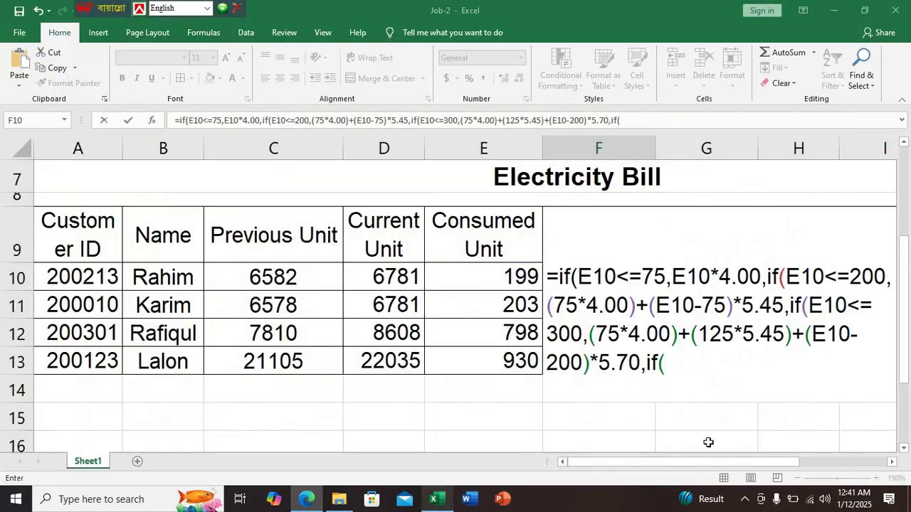
left_click(501, 281)
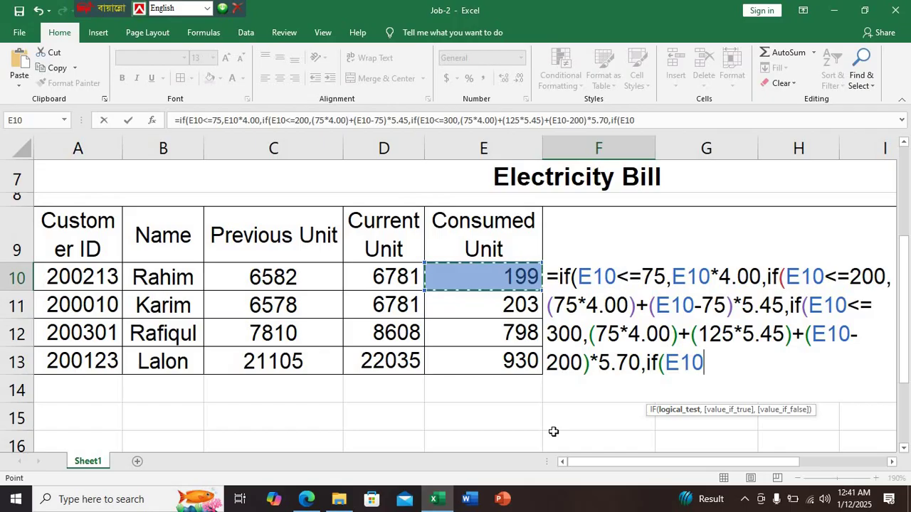
type("<=400")
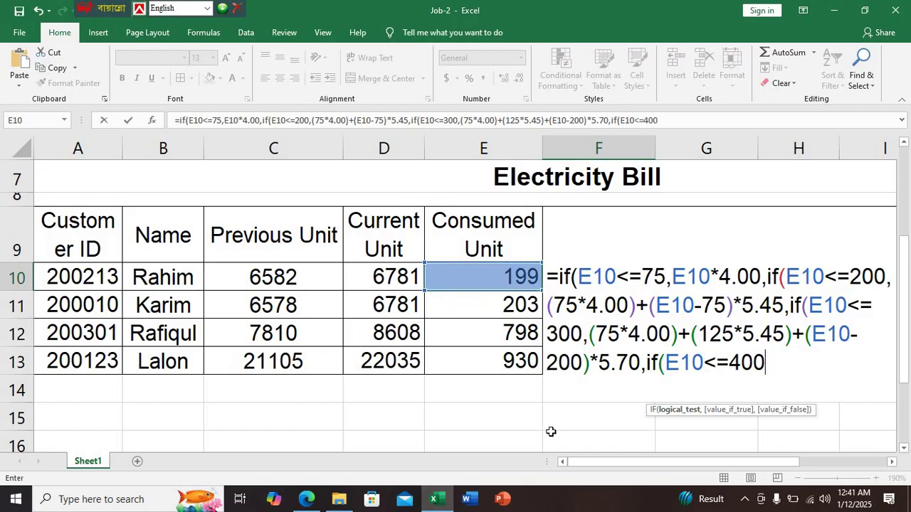
type(",")
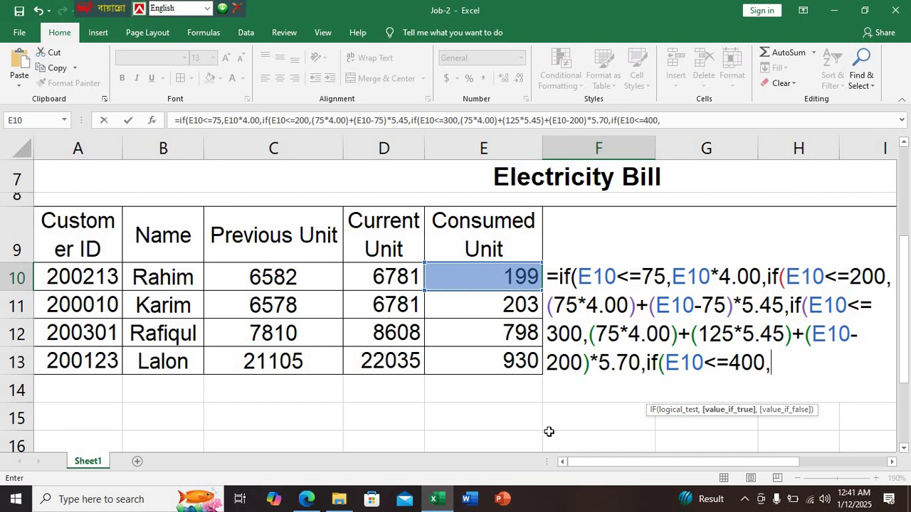
type("i")
key("BackSpace")
Begin the 400-unit charge with (75*4.00)+(125*5.45)+(, checking the PDF rate table
key("alt+Tab")
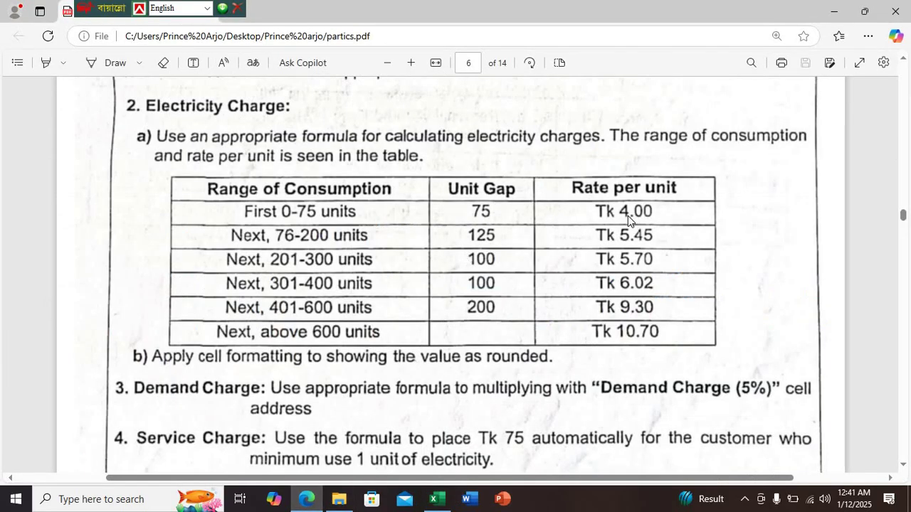
left_click(437, 499)
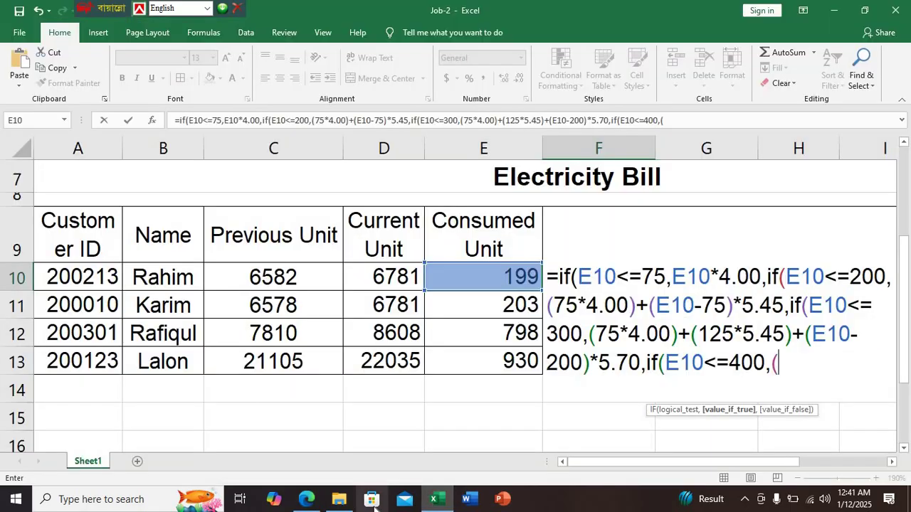
type("75*")
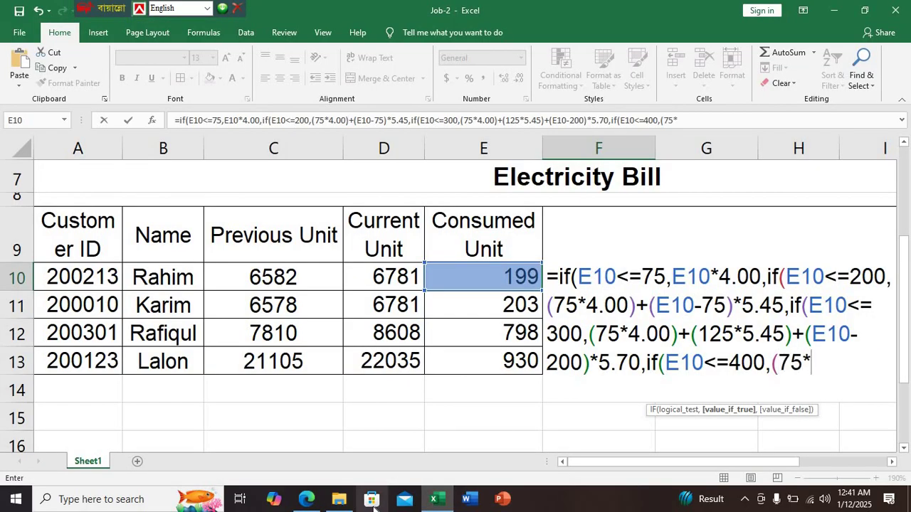
type("4.00")
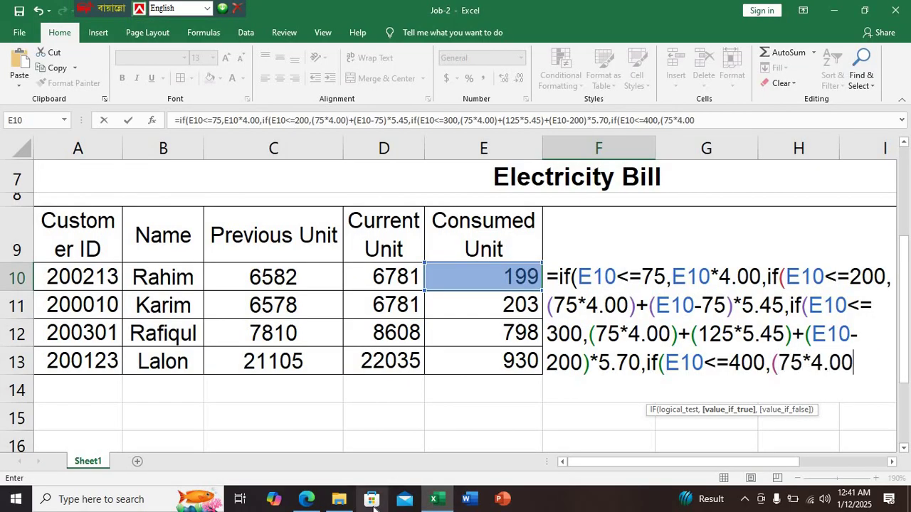
type(")+(")
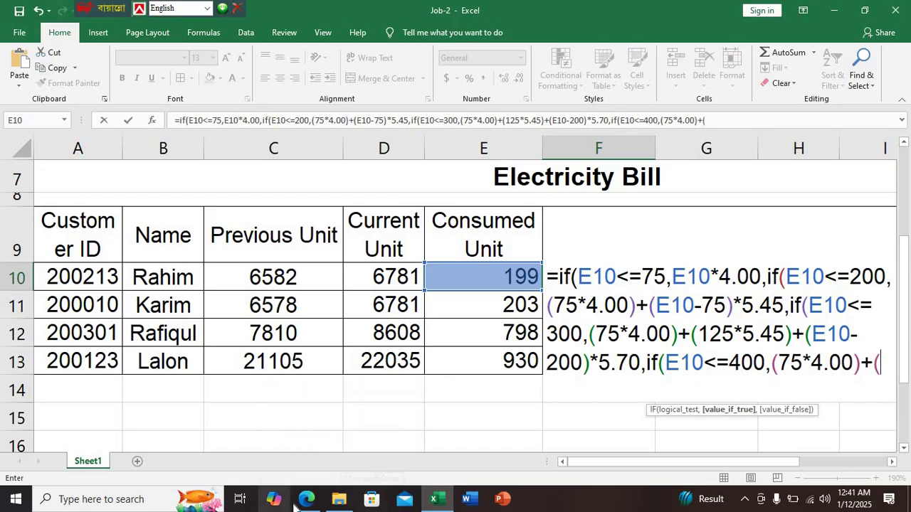
left_click(306, 499)
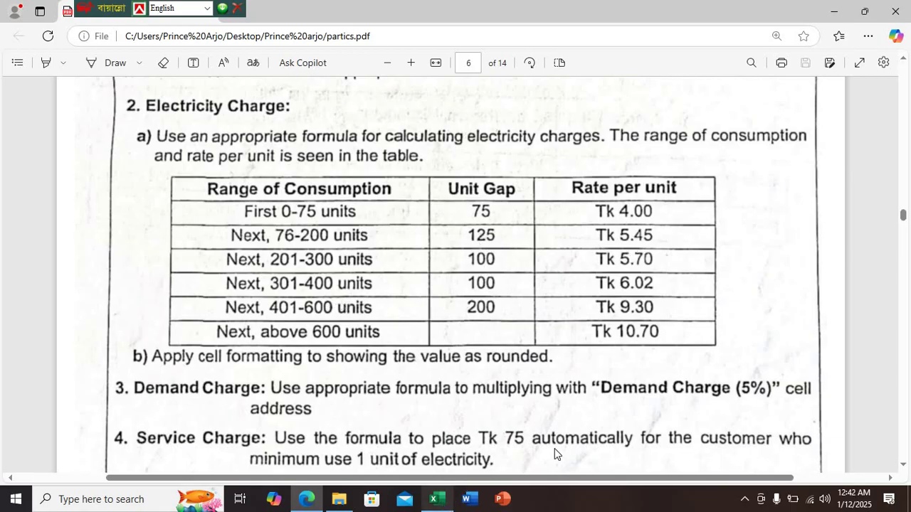
left_click(436, 499)
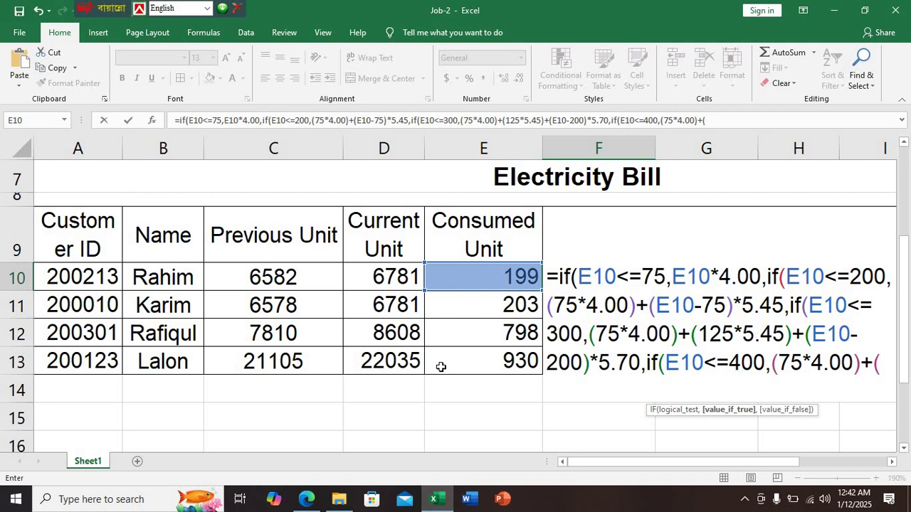
type("125*")
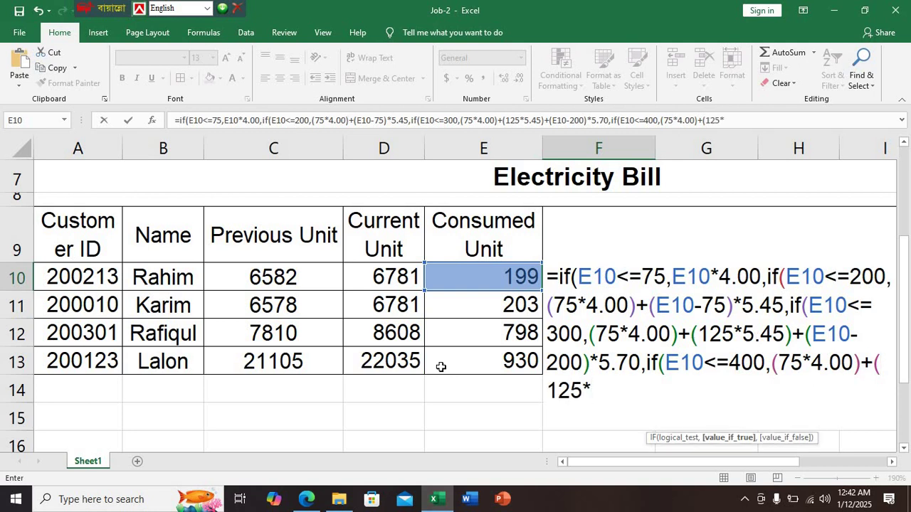
type("5.45")
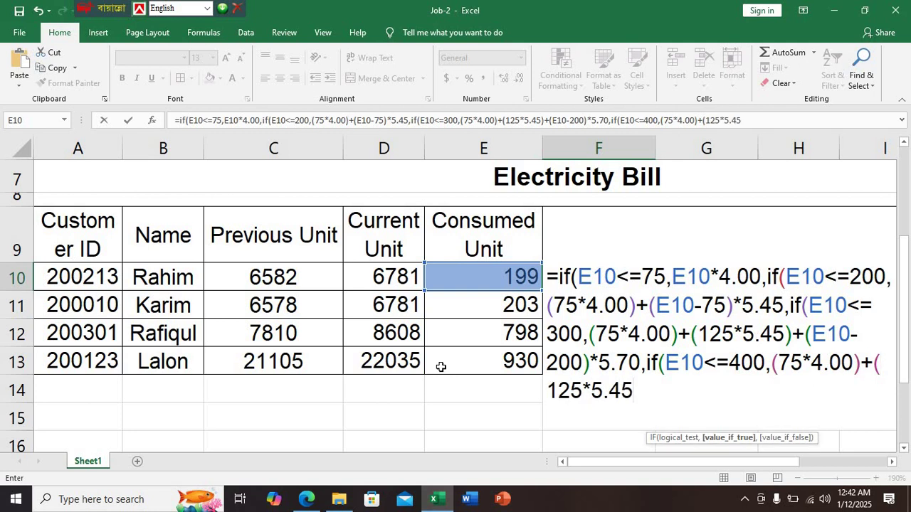
type(")+")
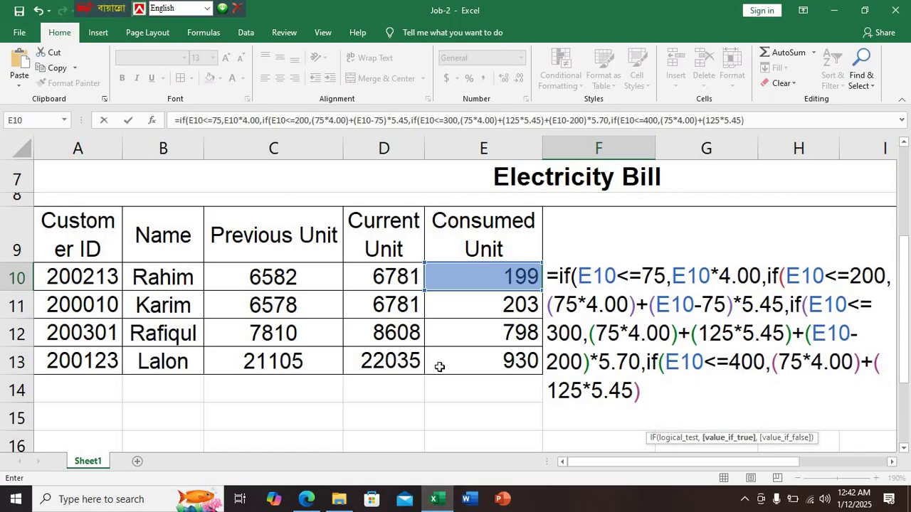
type("(")
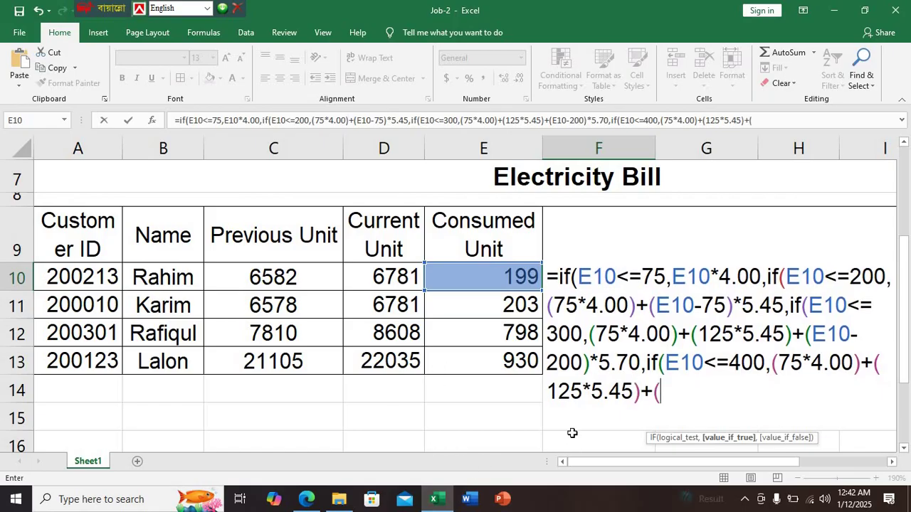
left_click(306, 498)
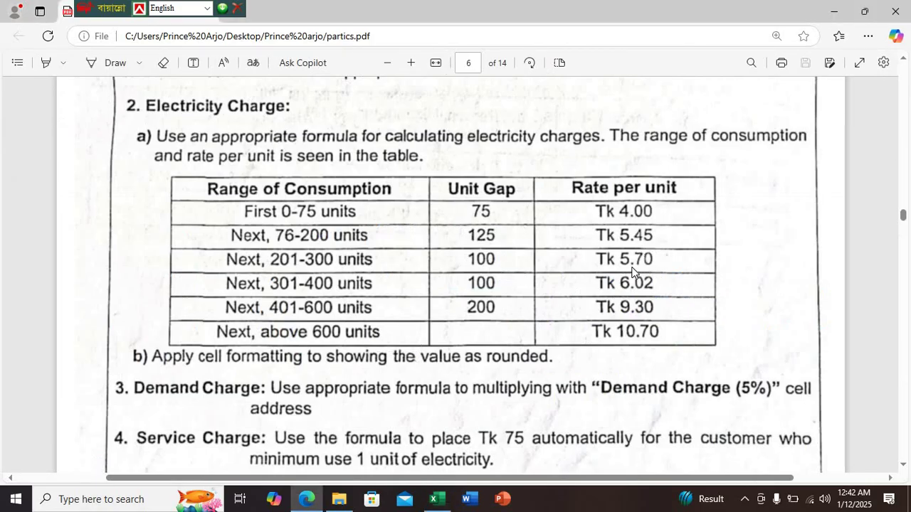
Append (100*5.70)+(E10-300)*6.02 using the 301–400 rate from the PDF, then open another IF
left_click(434, 499)
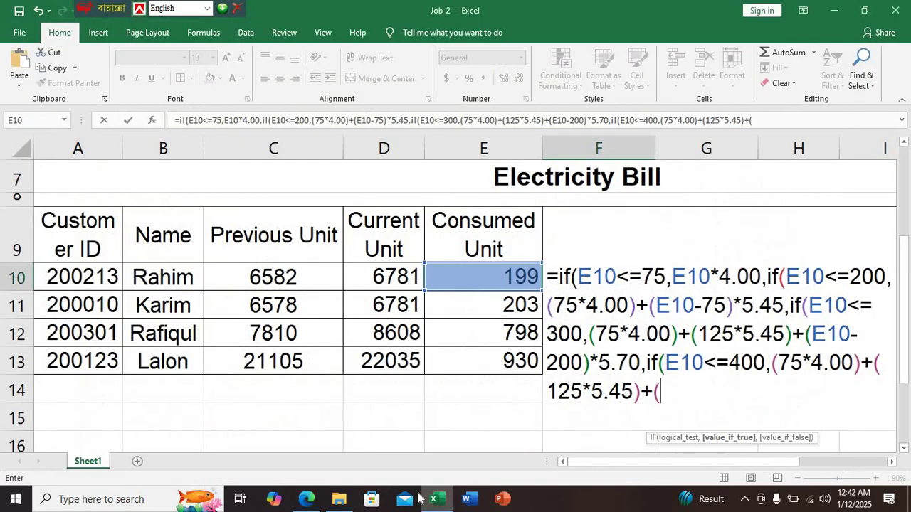
type("100")
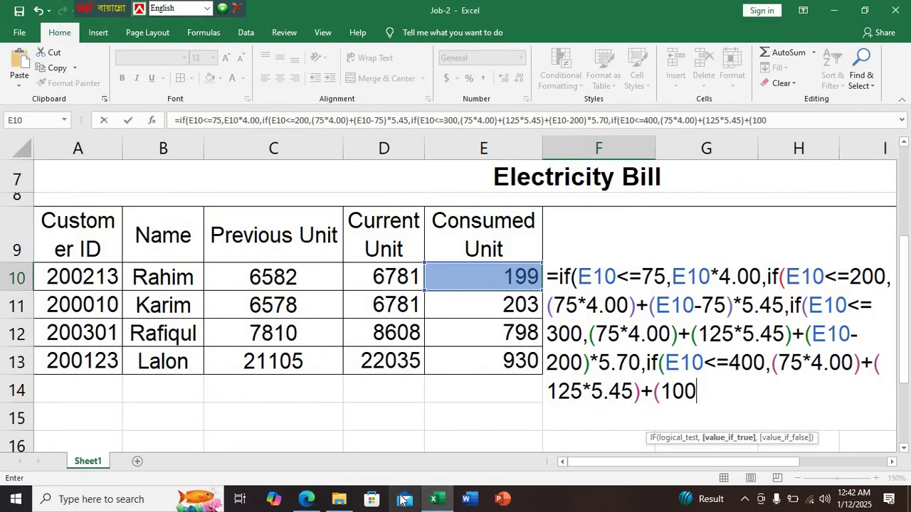
type("*5.70")
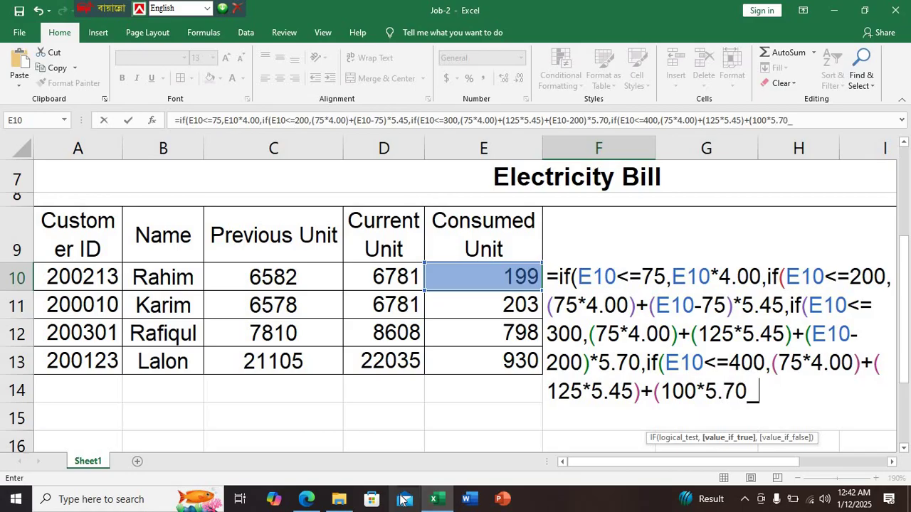
type(")+(")
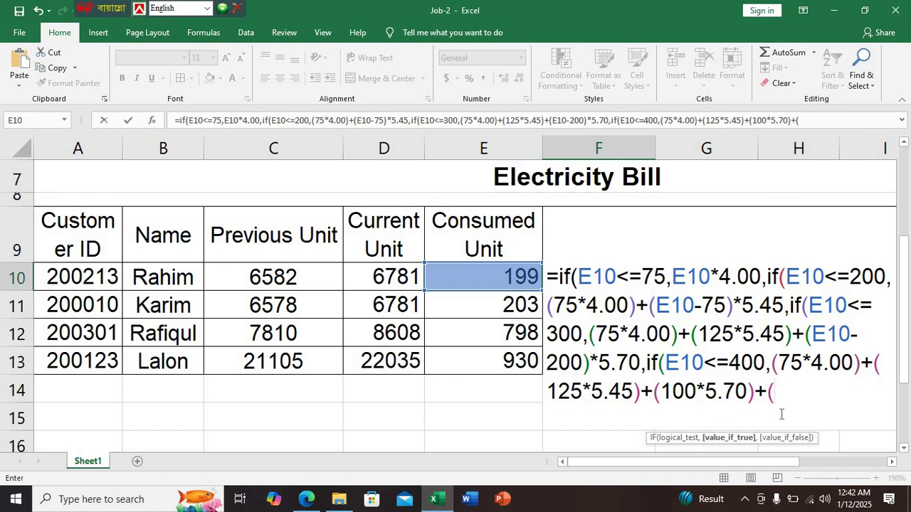
left_click(523, 277)
type("-")
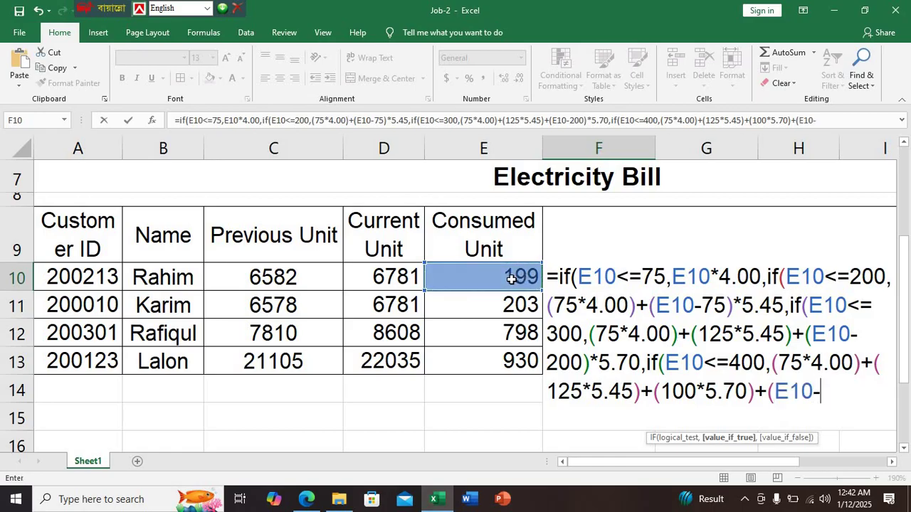
left_click(306, 498)
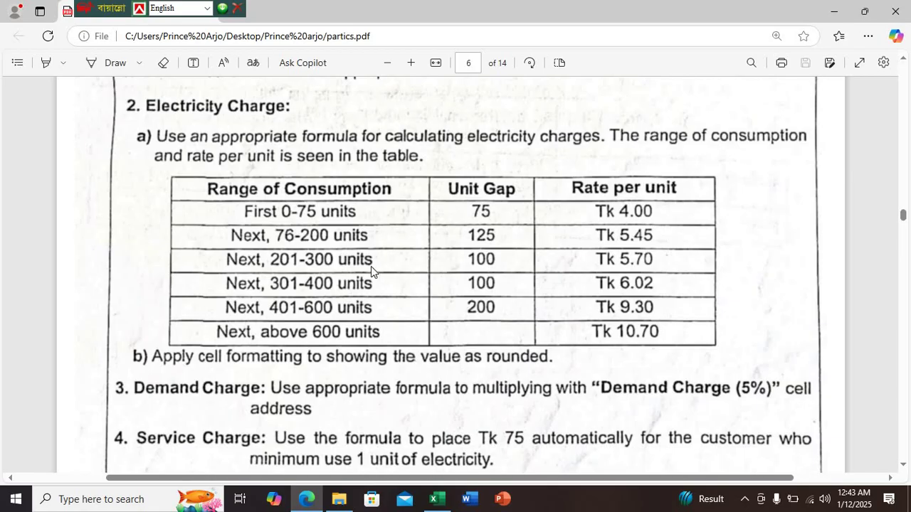
left_click(433, 499)
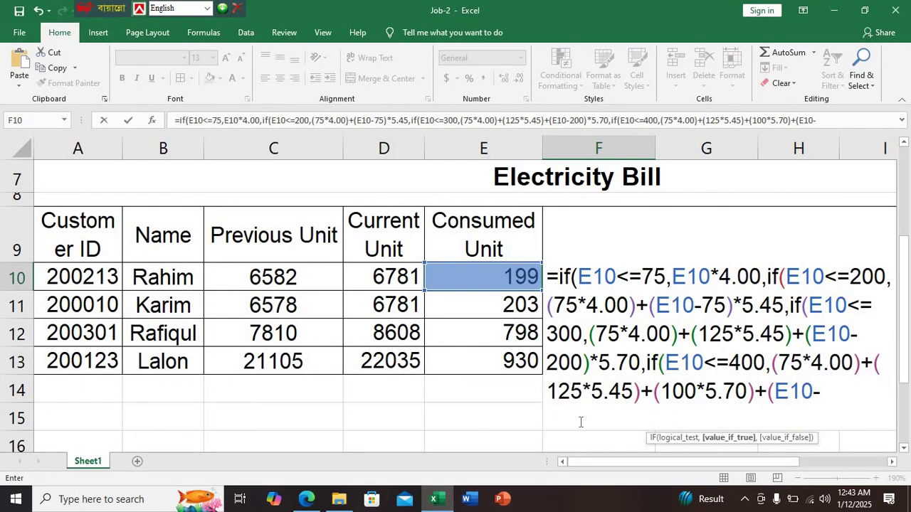
type("300")
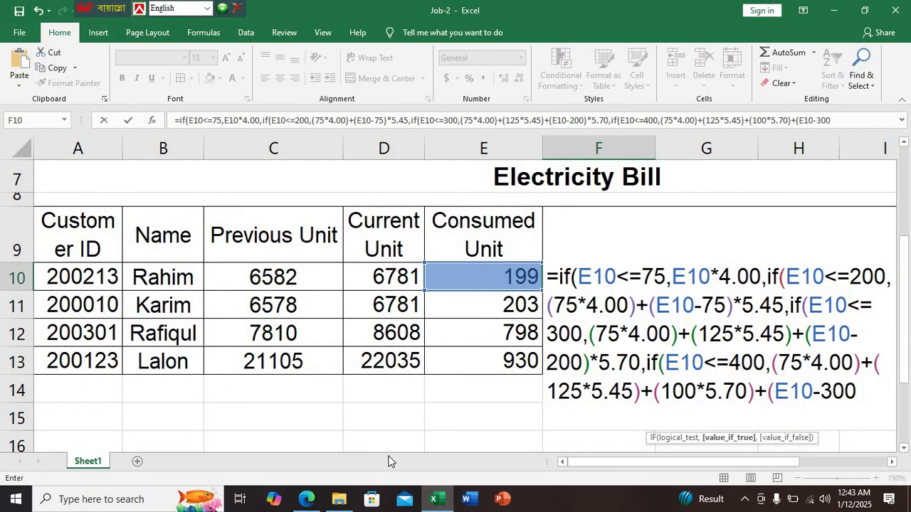
type(")*")
left_click(306, 499)
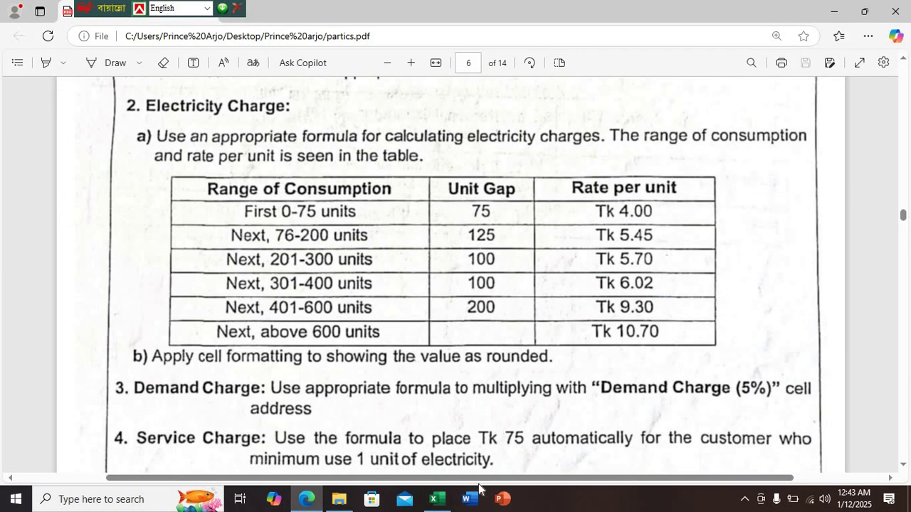
left_click(437, 499)
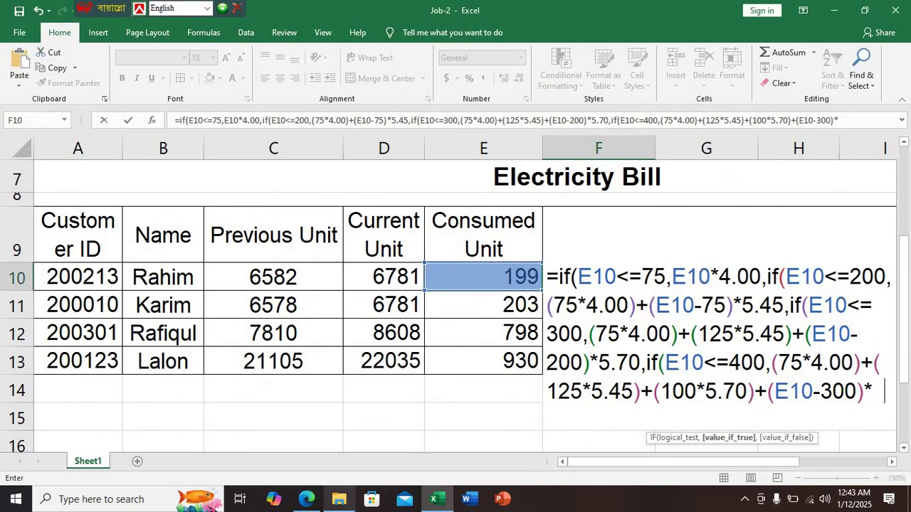
type("6.02")
mouse_move(339, 499)
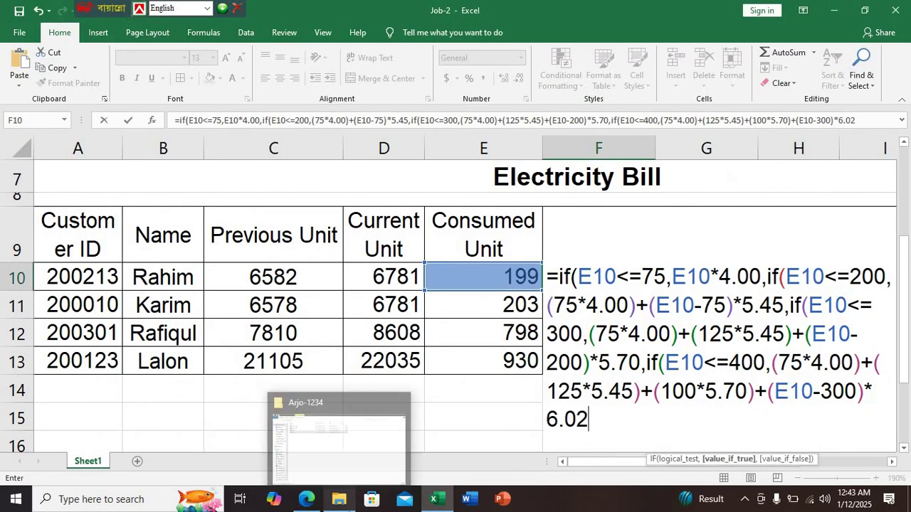
type(",if")
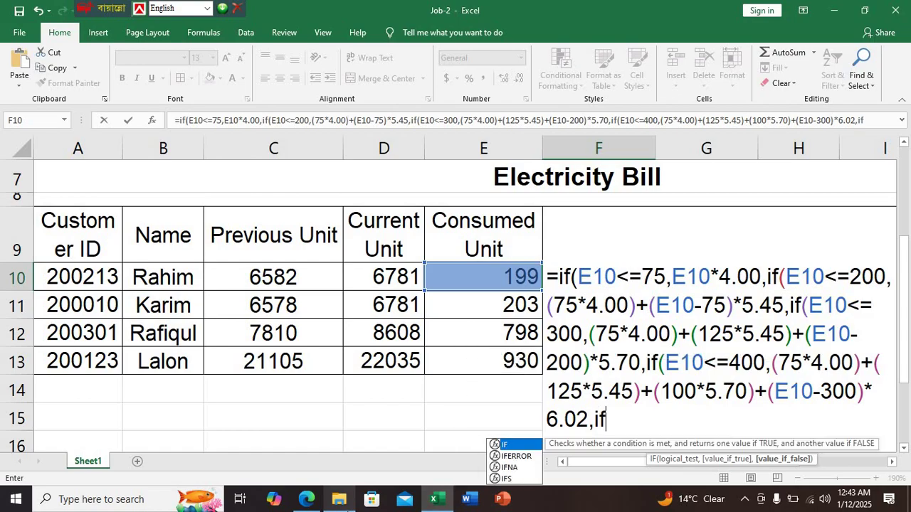
type("(")
Add the E10<=600 condition to the F10 formula, replacing a mistyped > sign
left_click(306, 499)
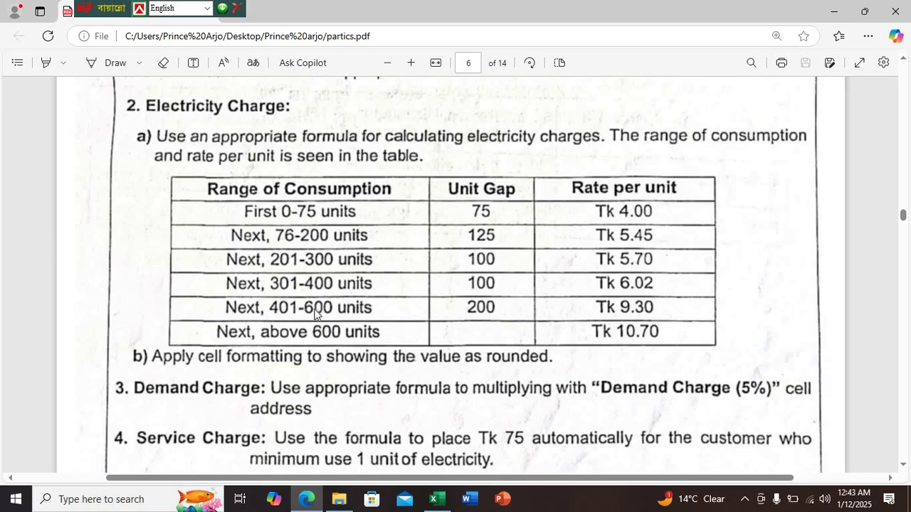
left_click(435, 498)
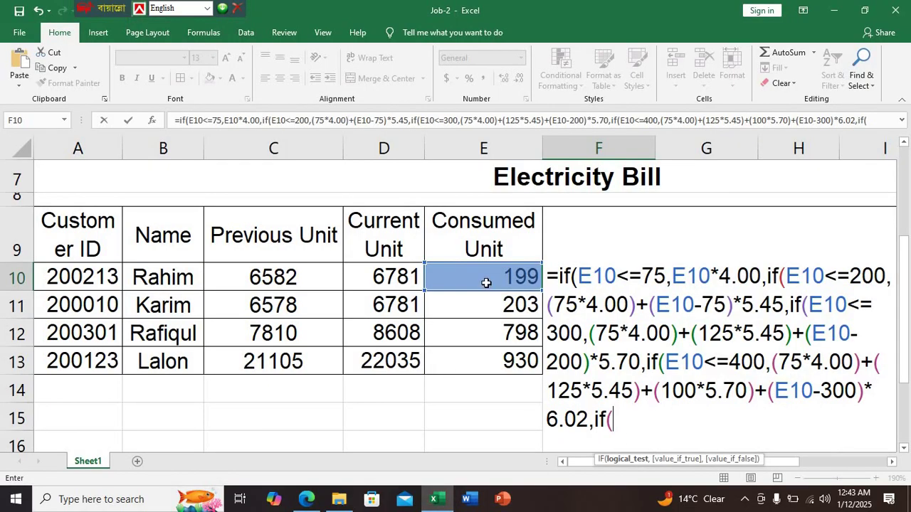
left_click(516, 279)
type(">")
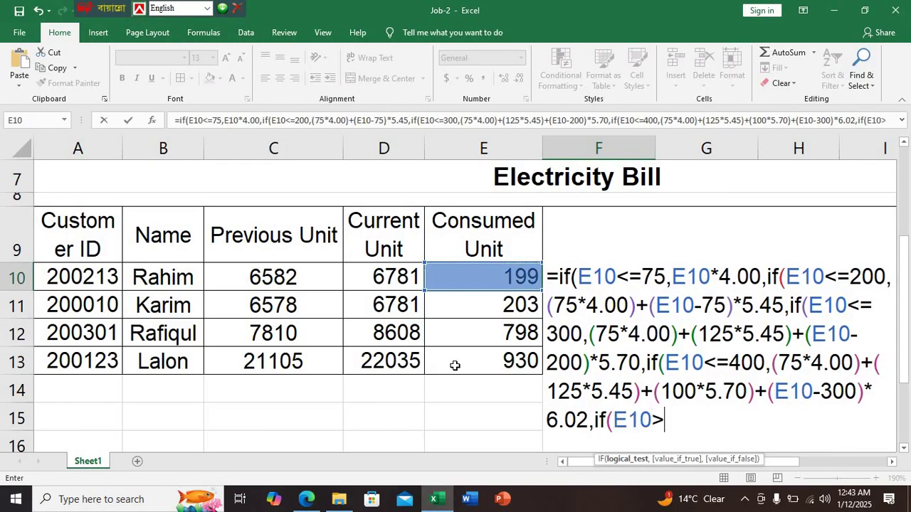
key("BackSpace")
type("<=600")
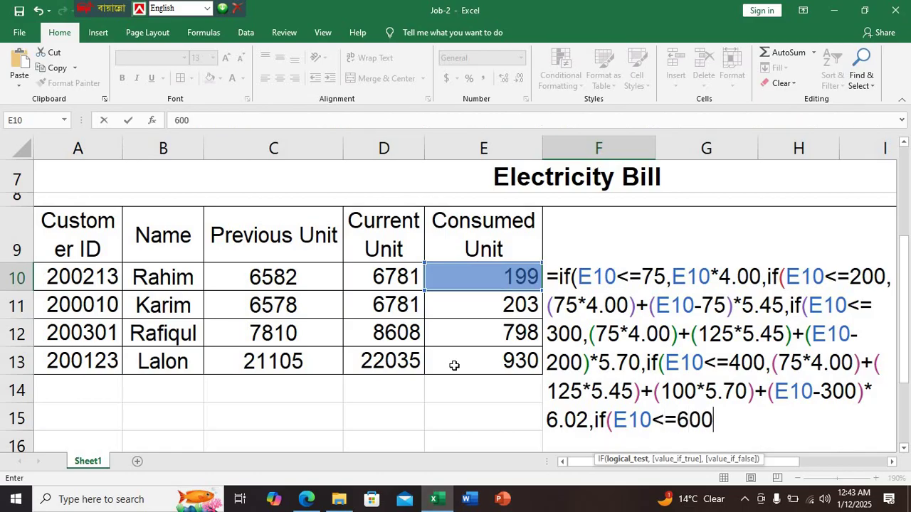
type(",")
Start the 401–600 charge with (75*4.00)+(, checking the PDF tier table
left_click(306, 499)
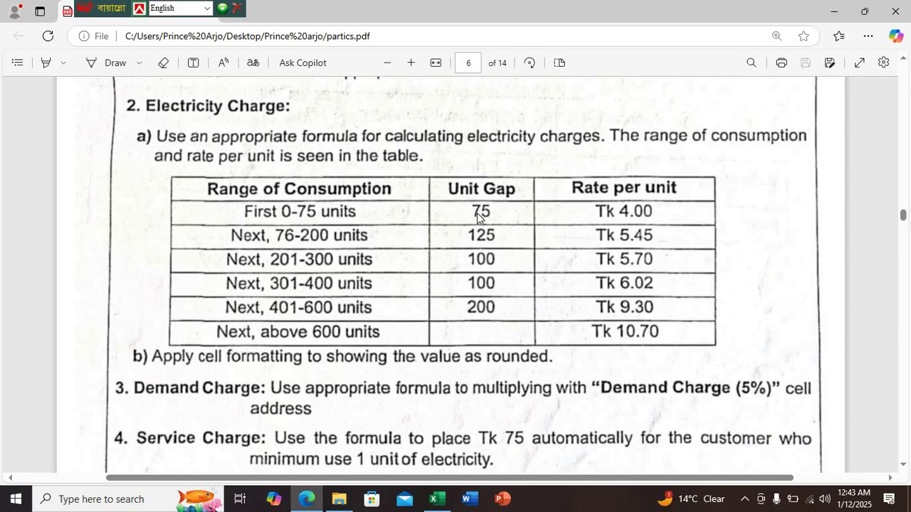
left_click(436, 498)
type("(75*")
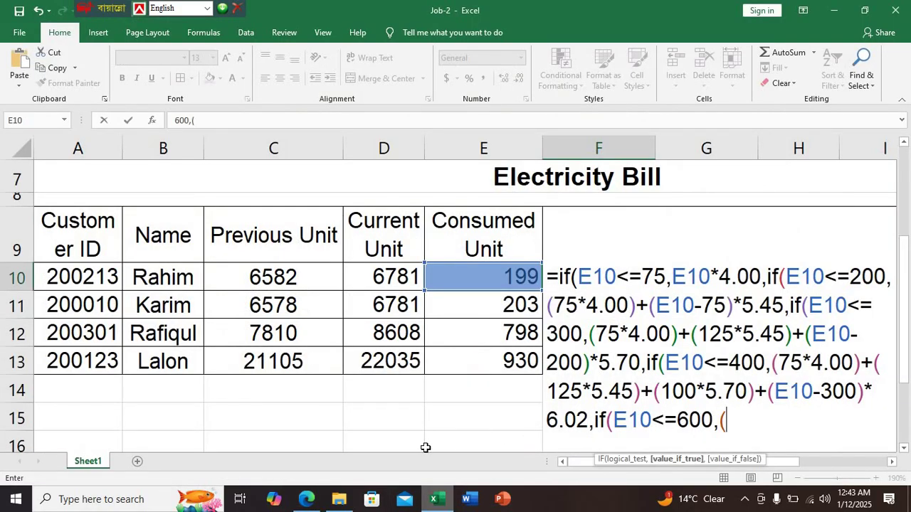
type("4.00")
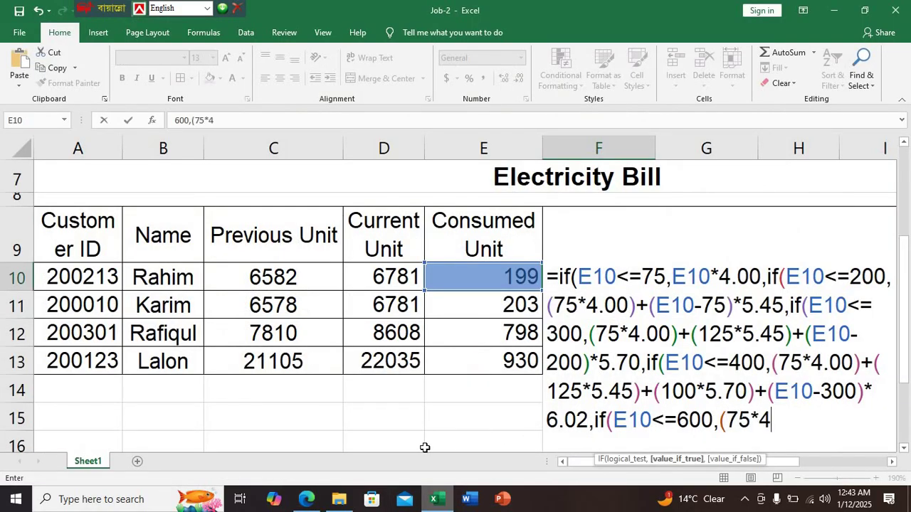
type(")+(")
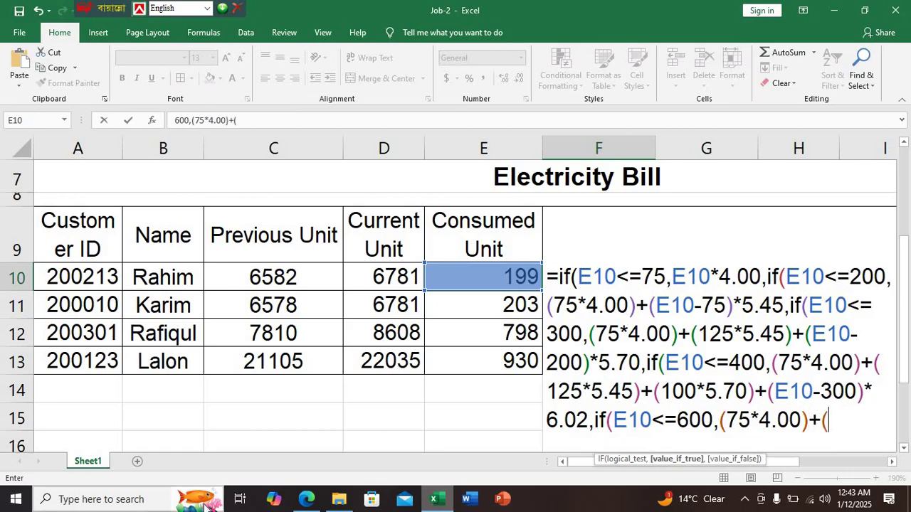
left_click(306, 499)
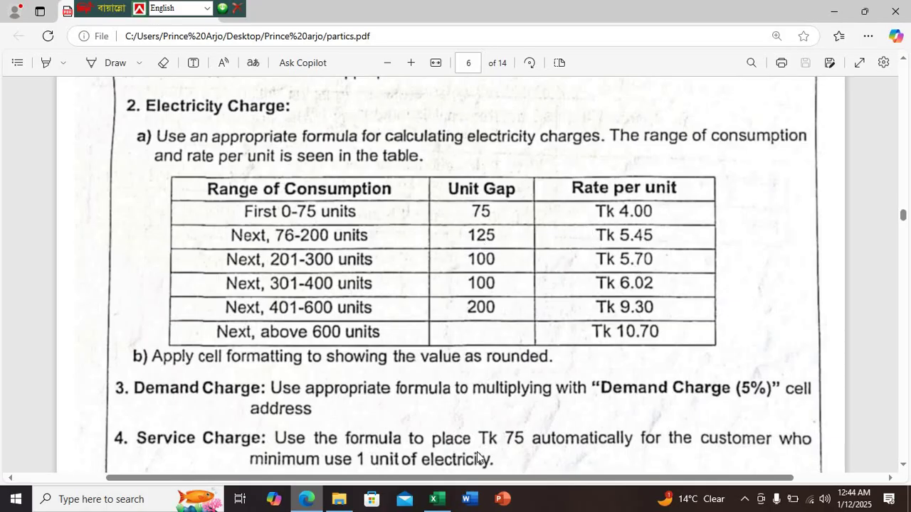
Add (125*5.45)+(100*5.70)+(100*6.02)+( to the 600-unit branch, fixing a mistyped 5.475
left_click(436, 499)
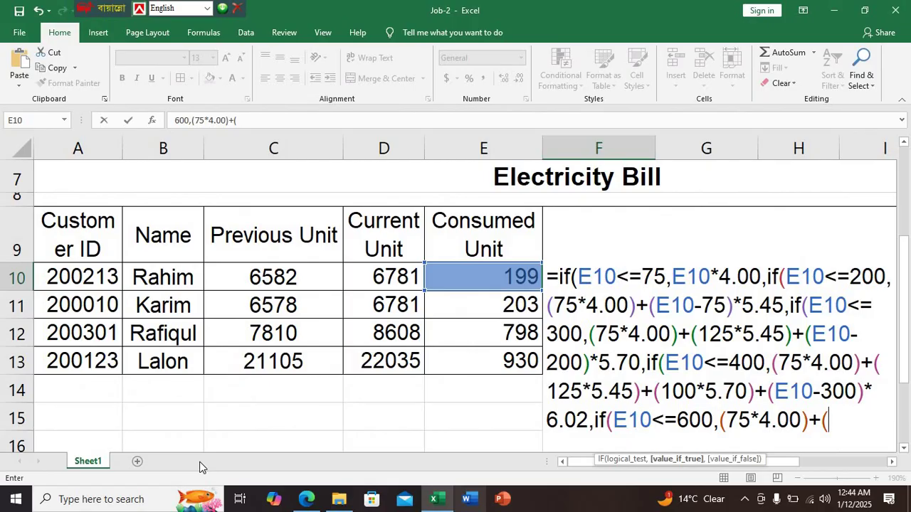
type("125*5")
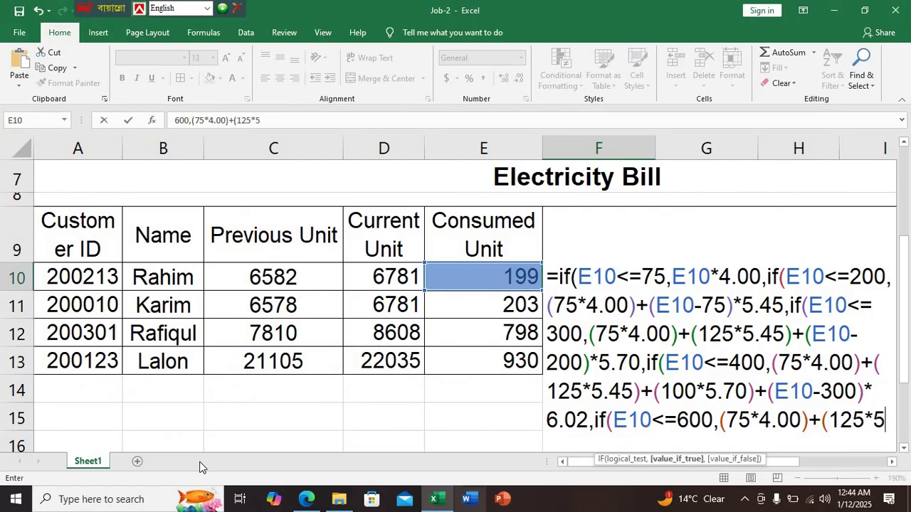
type(".475")
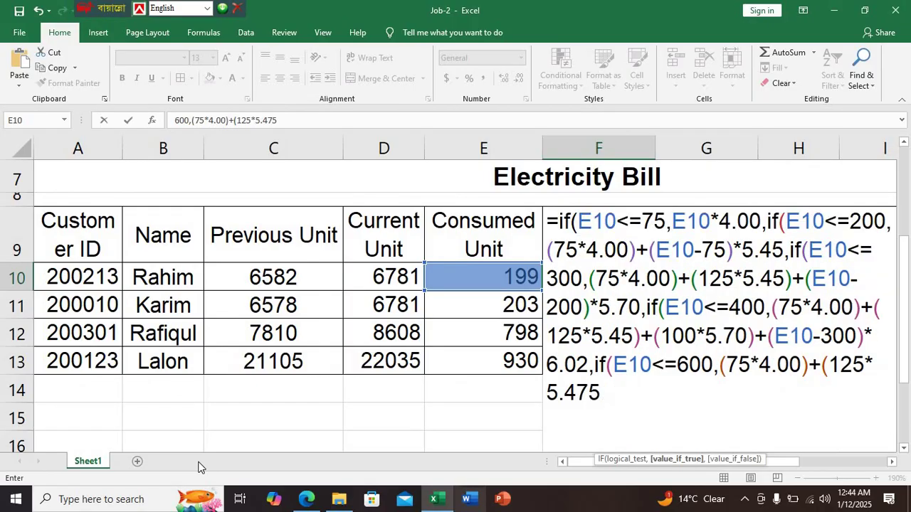
key("BackSpace")
key("BackSpace")
type("5)+(")
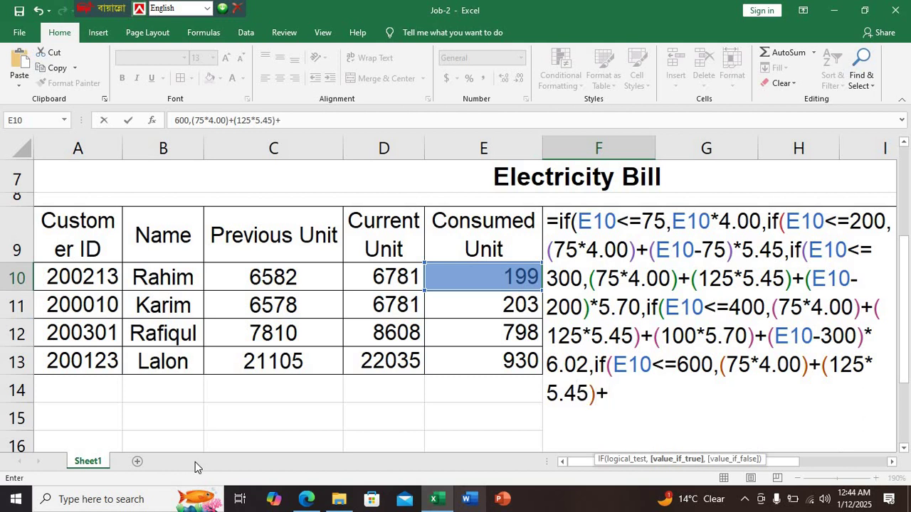
left_click(306, 499)
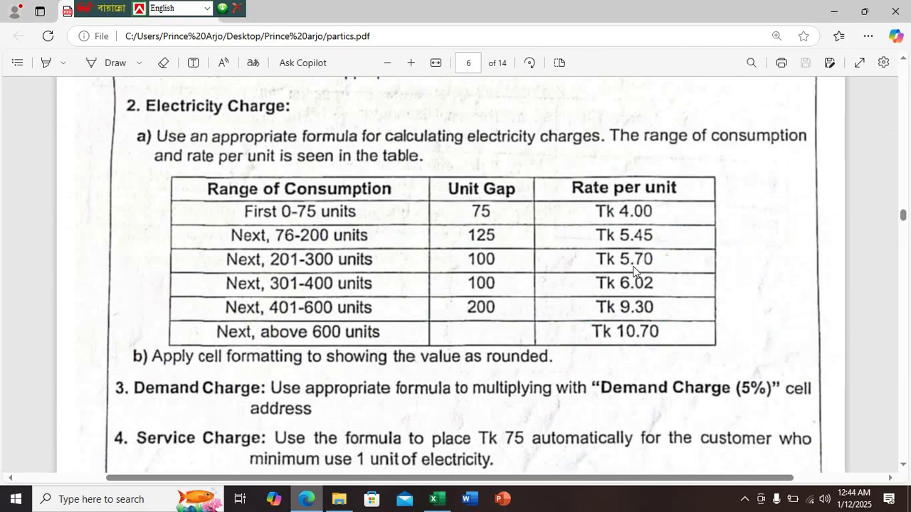
left_click(436, 499)
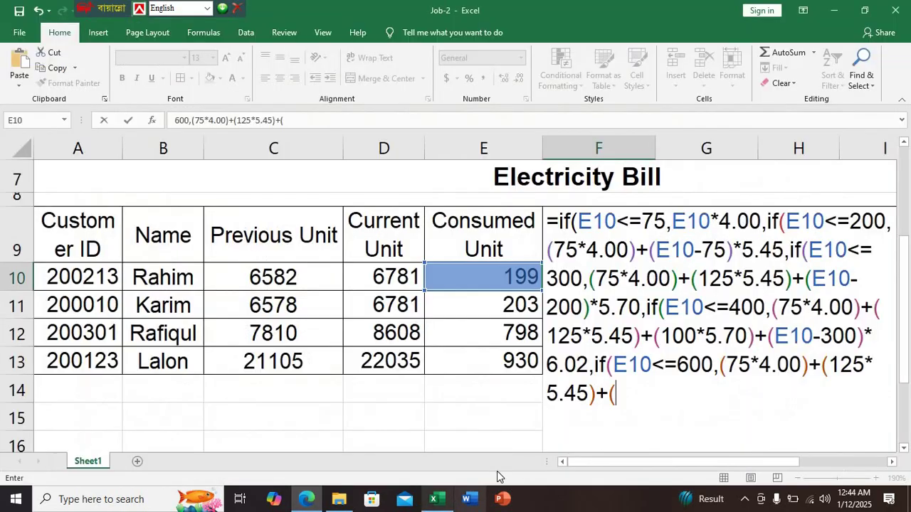
type("100")
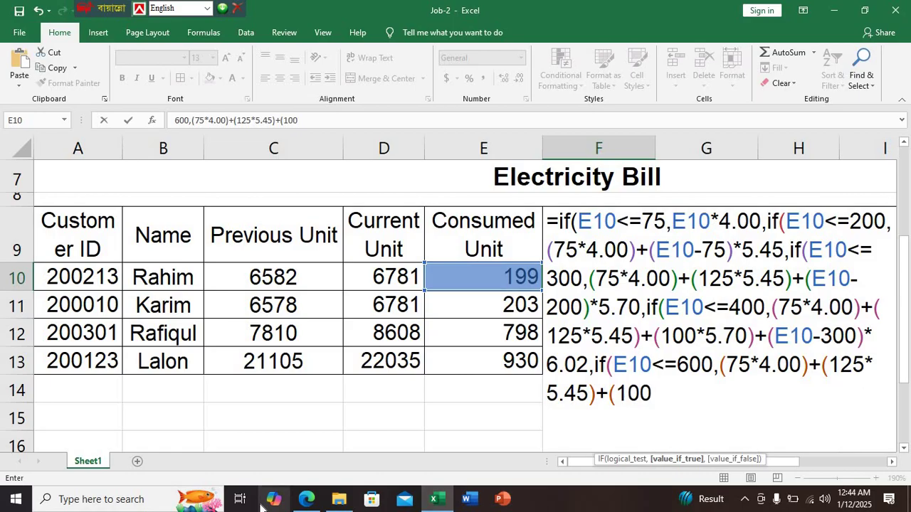
type("*5.70")
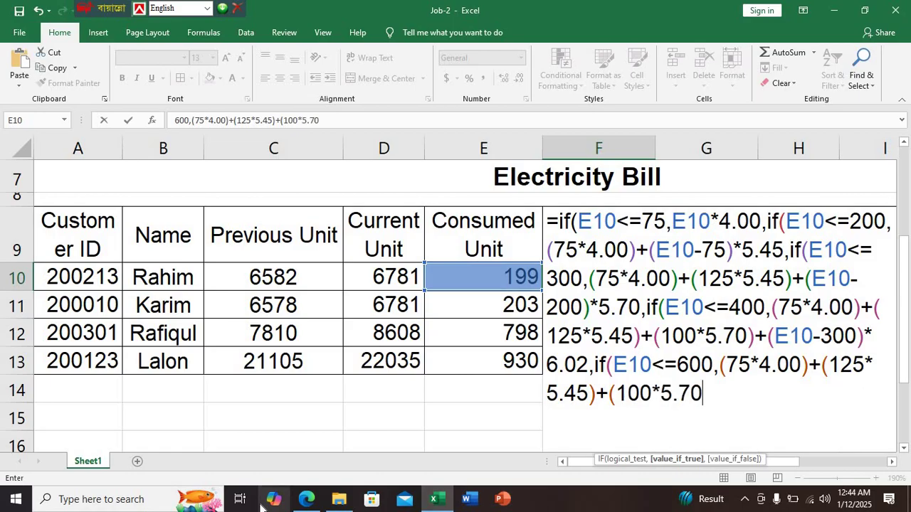
type(")+(")
left_click(306, 499)
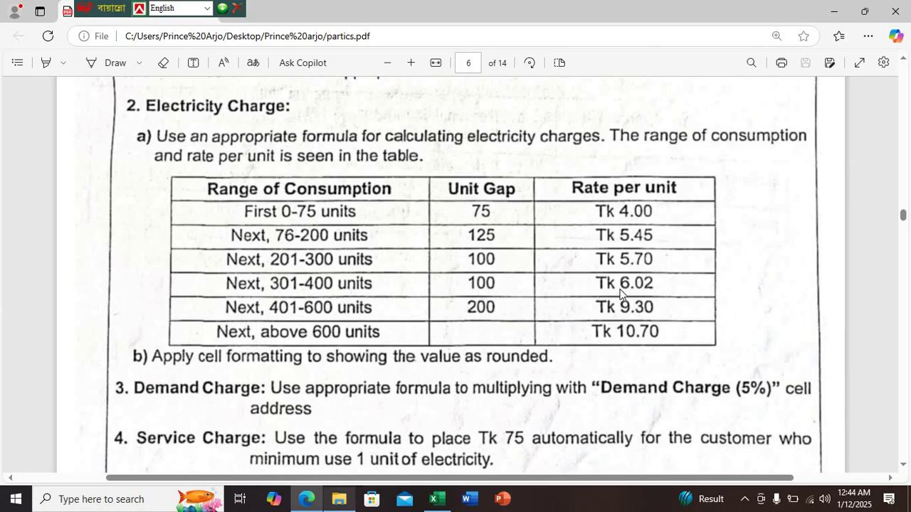
left_click(437, 499)
type("100")
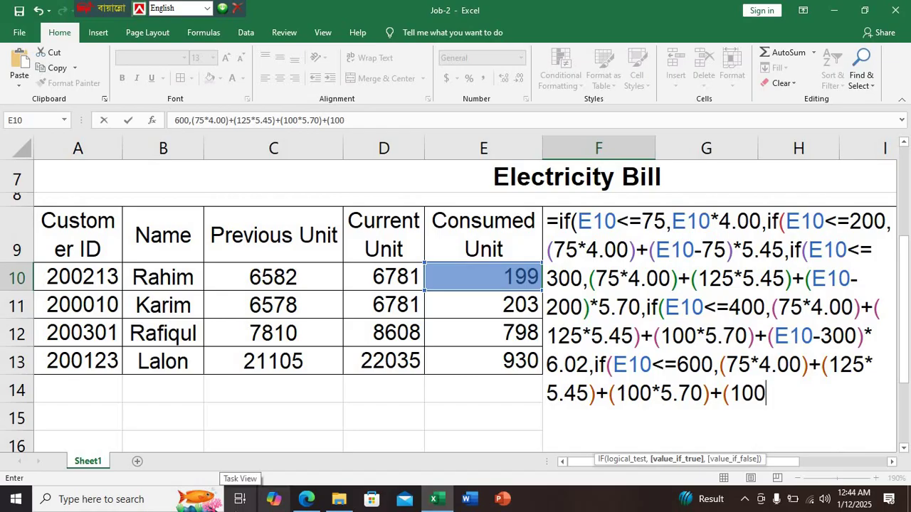
type("*6.02")
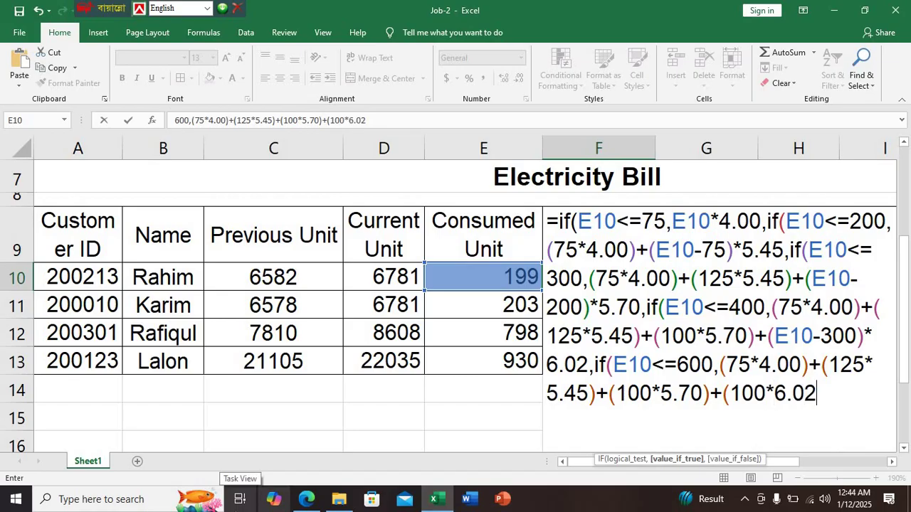
type(")+(")
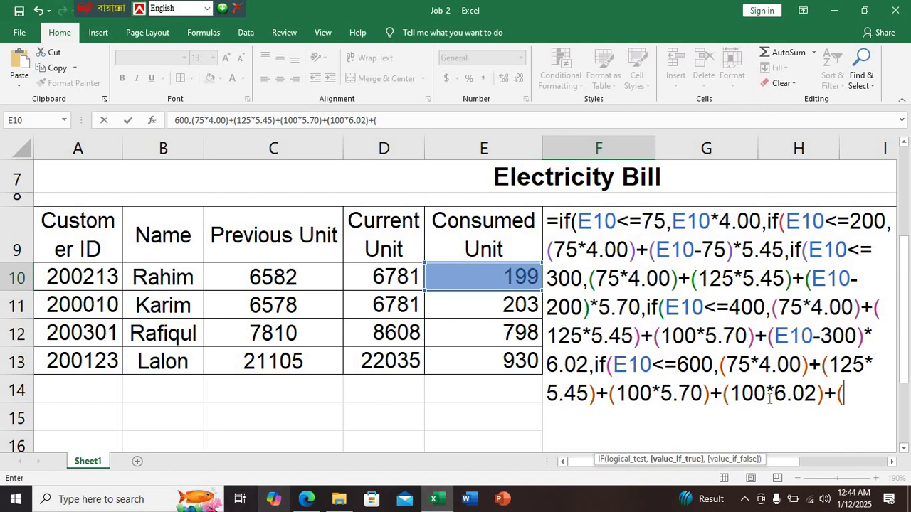
Insert E10-400 as the above-400 units in the 600-unit branch
left_click(307, 499)
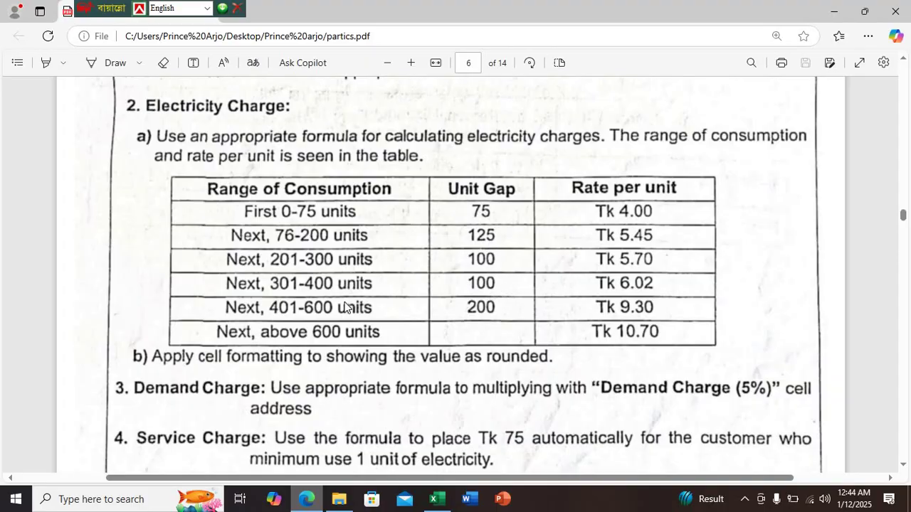
left_click(436, 499)
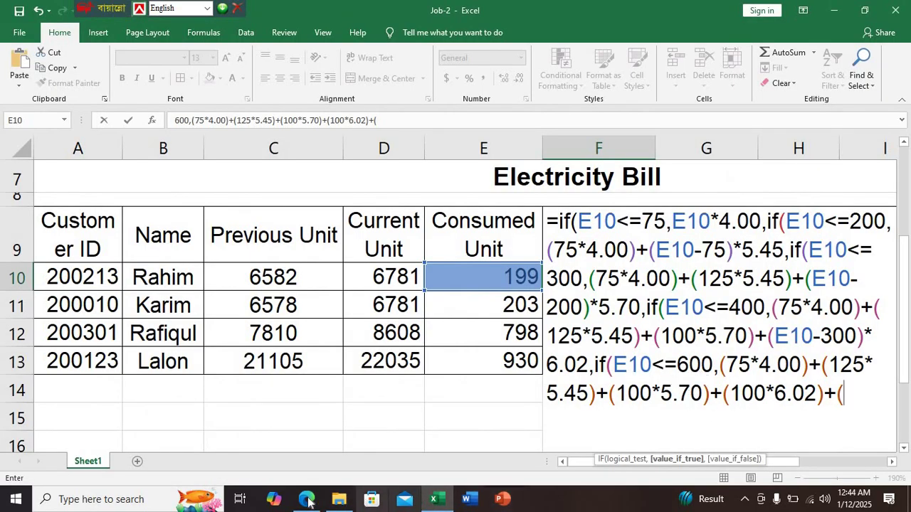
left_click(339, 499)
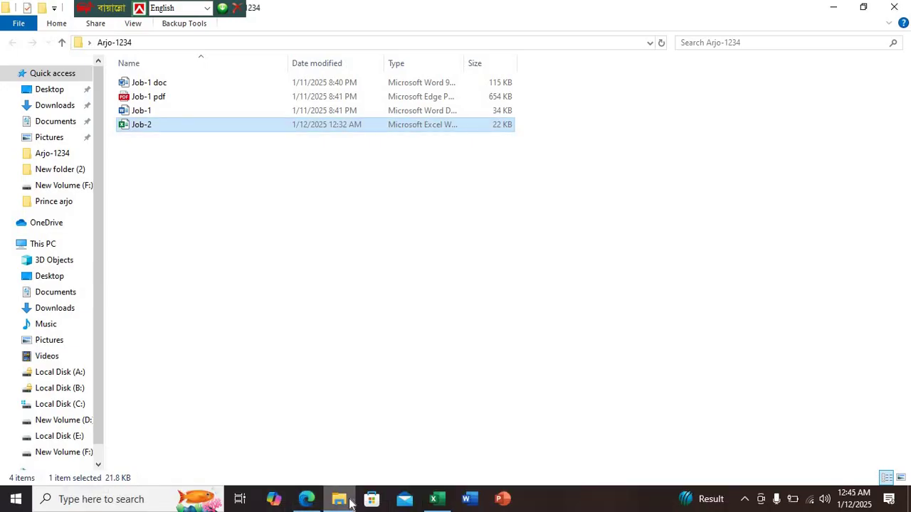
left_click(313, 501)
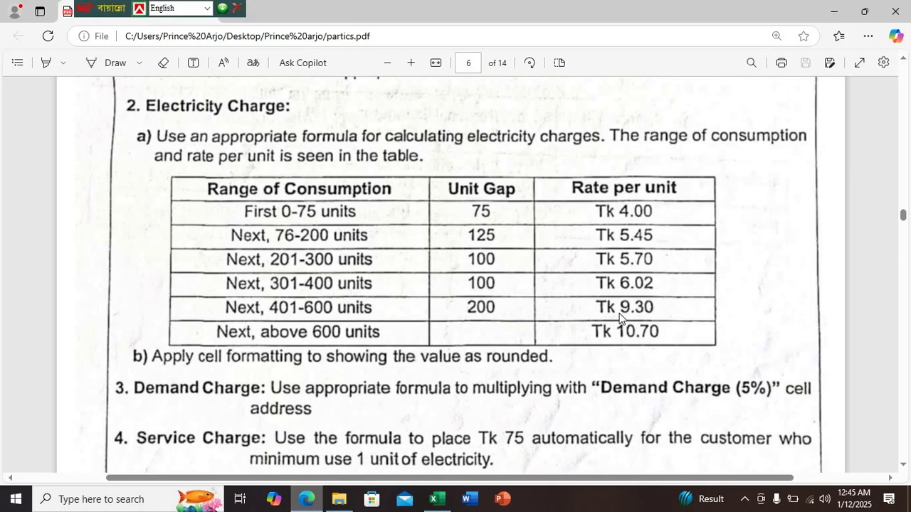
left_click(433, 499)
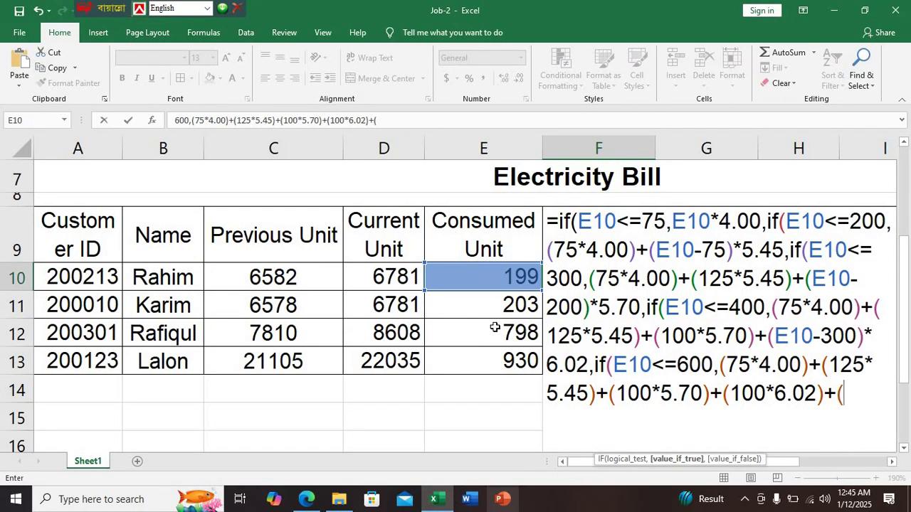
left_click(504, 281)
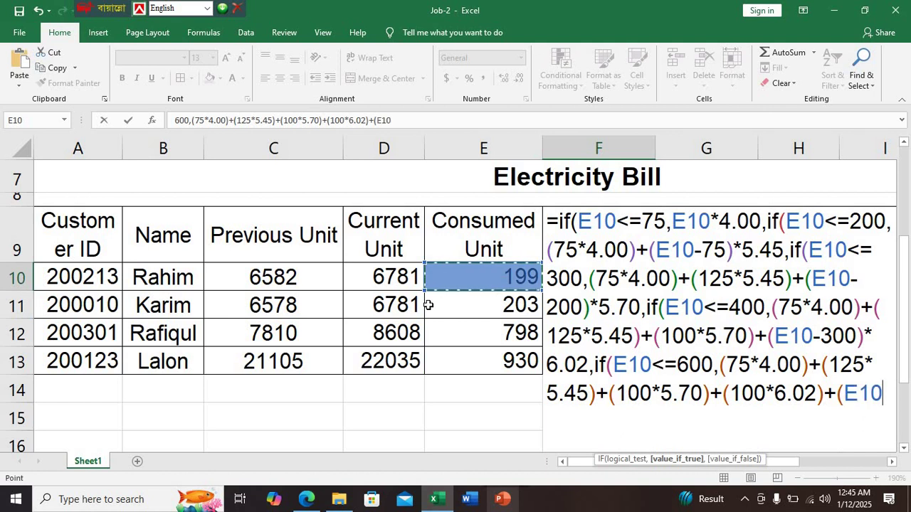
type("-400")
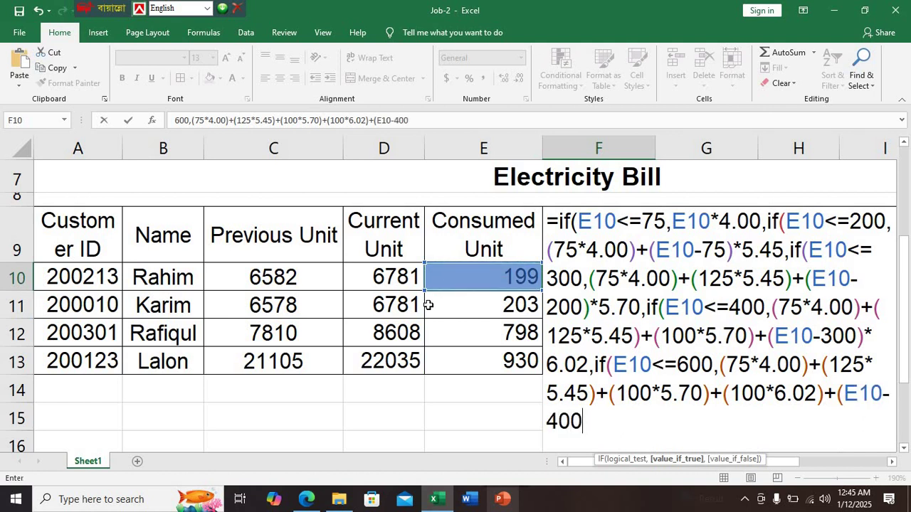
Multiply the above-400 units by 9.30 from the PDF and open the final IF
left_click(308, 499)
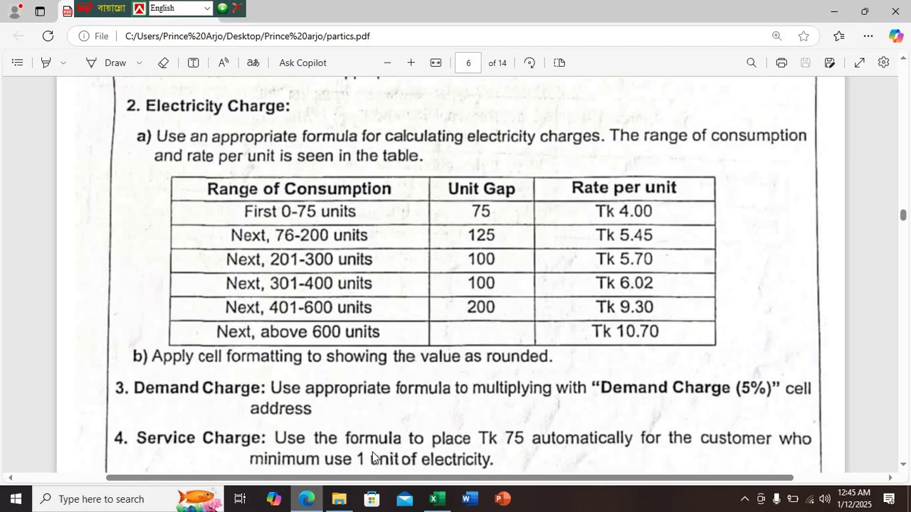
left_click(433, 499)
mouse_move(310, 499)
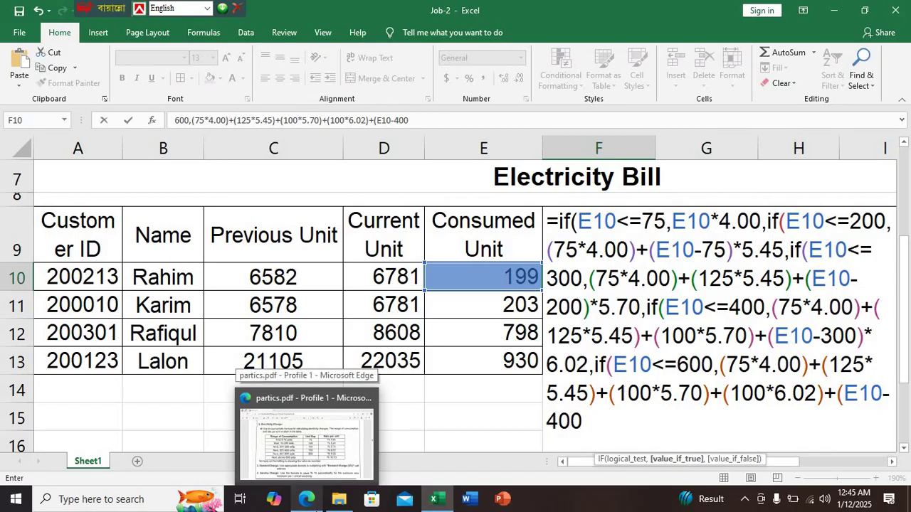
type(")*")
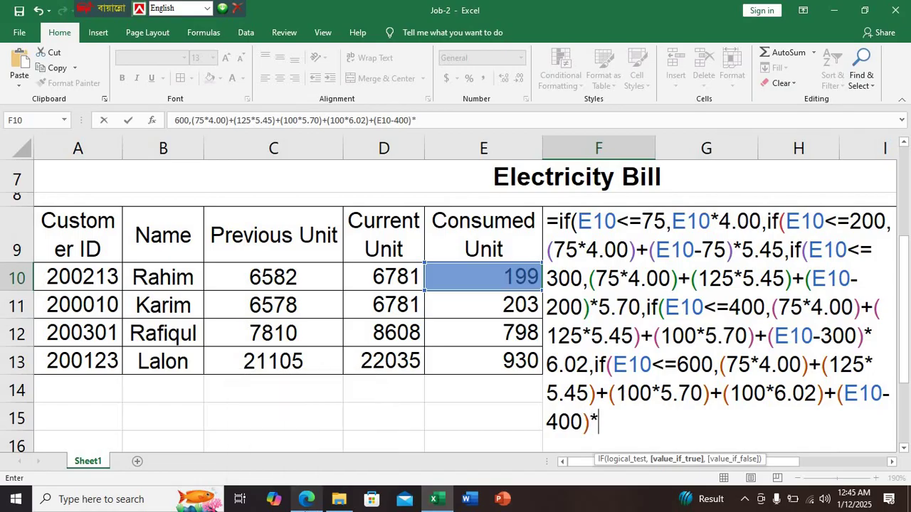
left_click(306, 500)
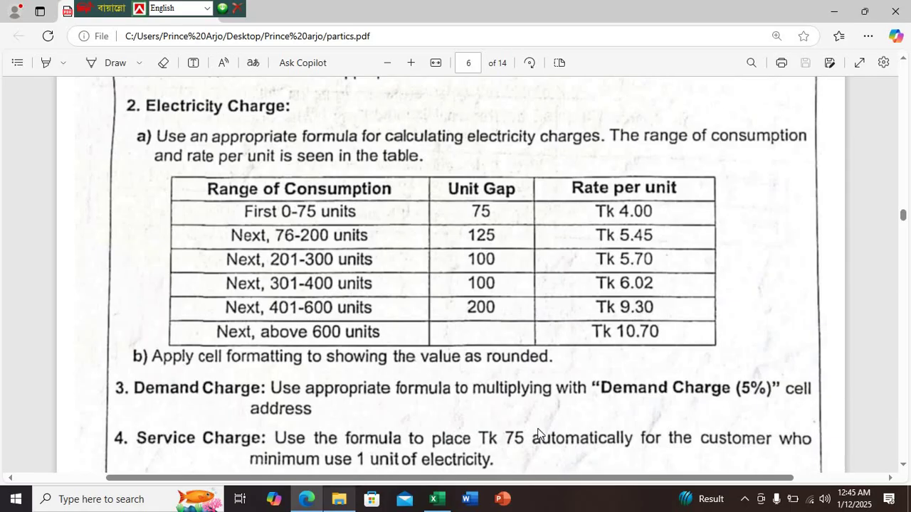
left_click(433, 499)
mouse_move(128, 499)
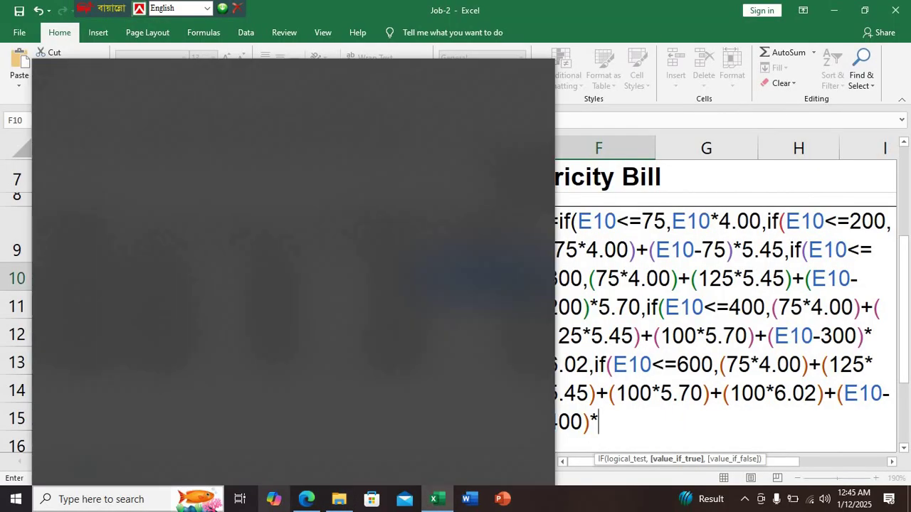
type("9.30")
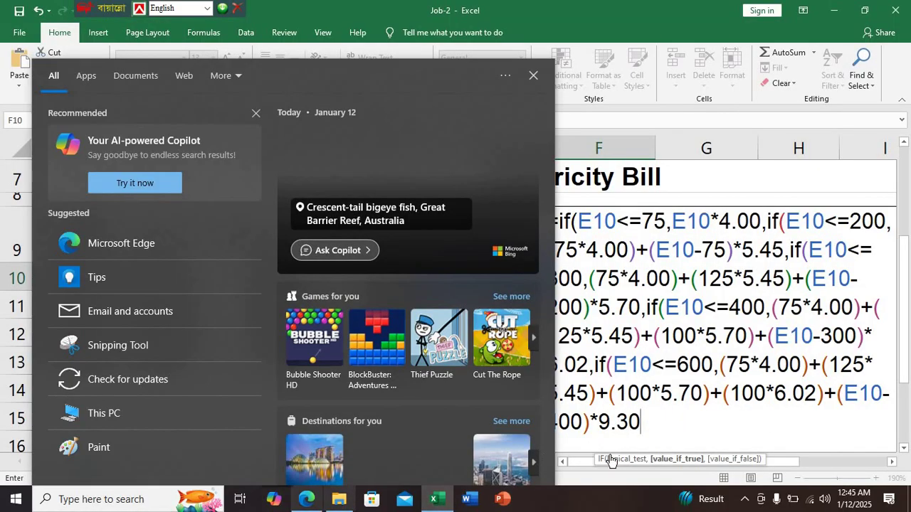
left_click(680, 433)
type(",")
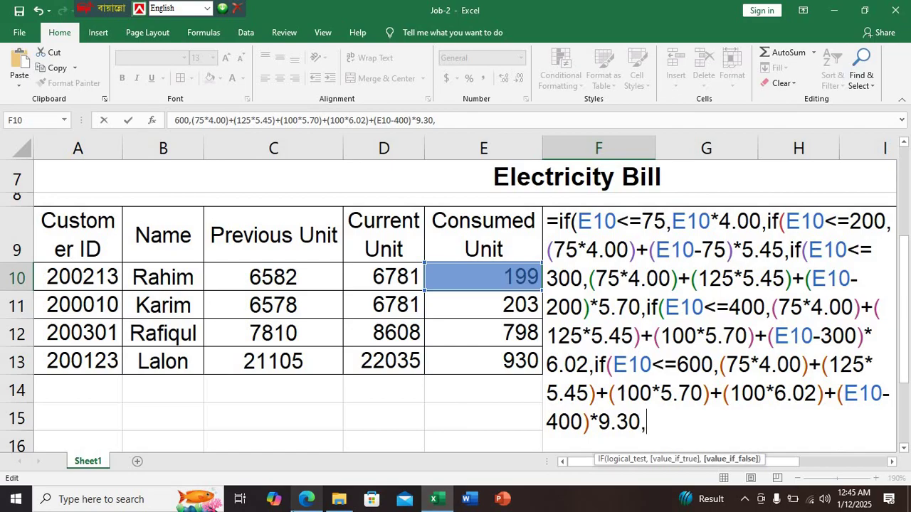
type("if(")
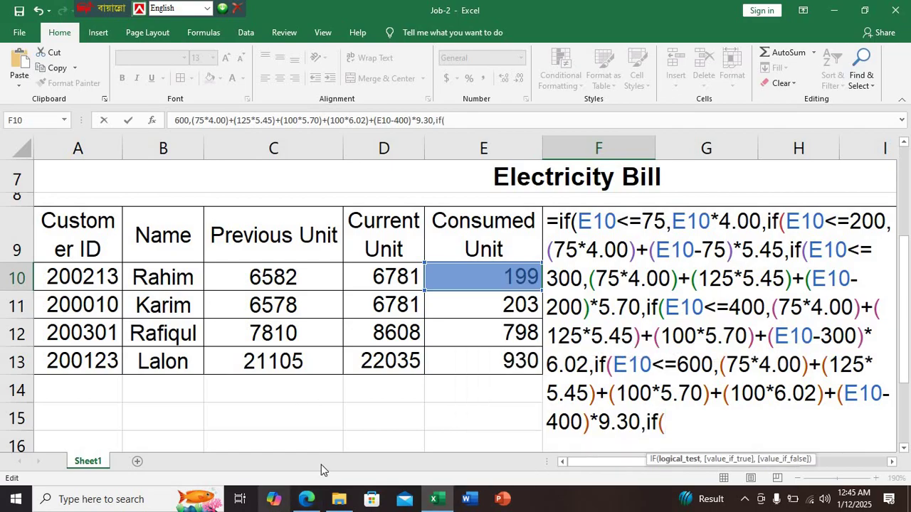
Add the E10>600 condition, replacing a mistyped <, and check the above-600 rate in the PDF
left_click(306, 500)
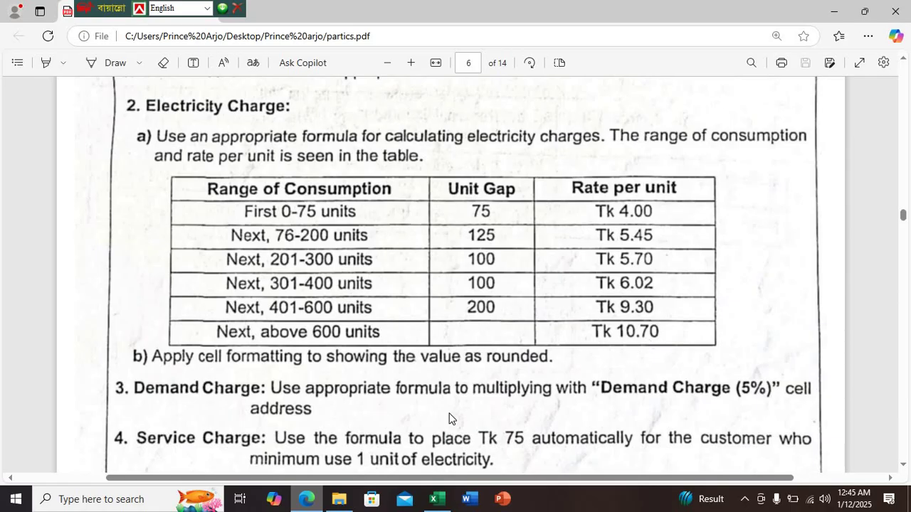
left_click(435, 498)
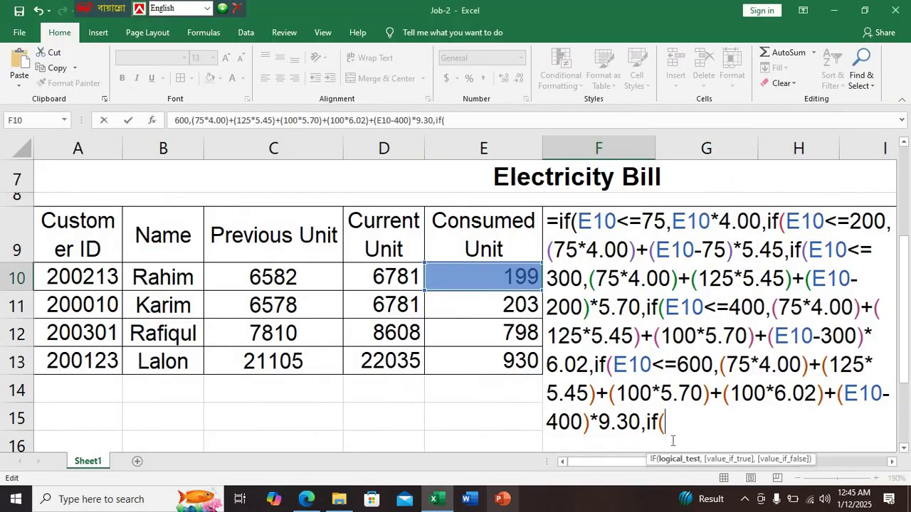
left_click(519, 281)
type("<")
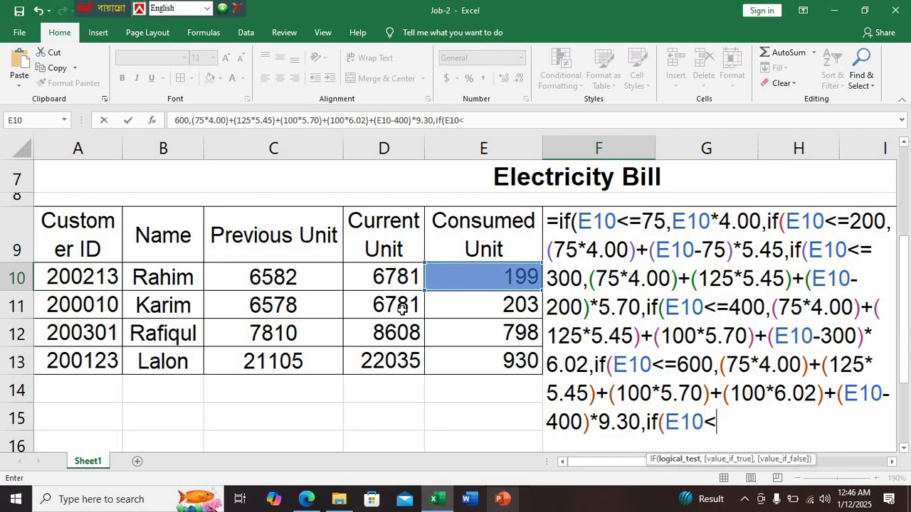
key("BackSpace")
type(">600,")
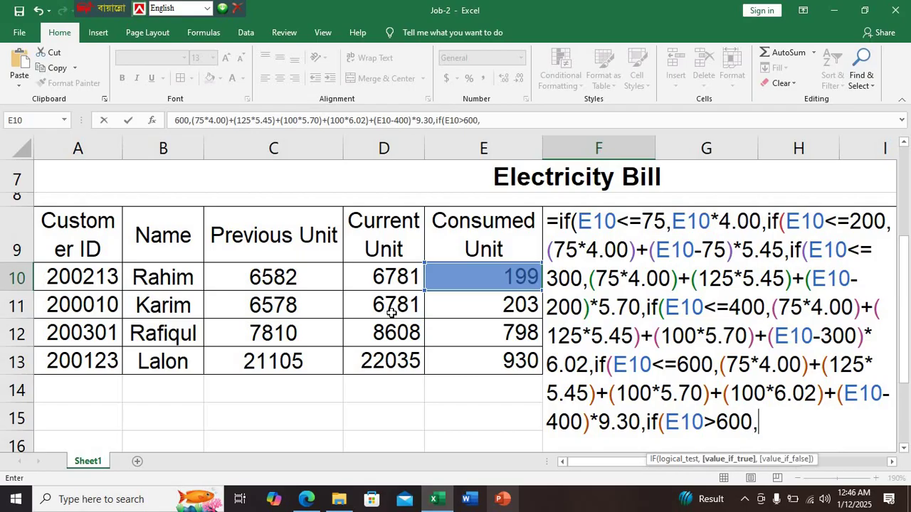
left_click(307, 500)
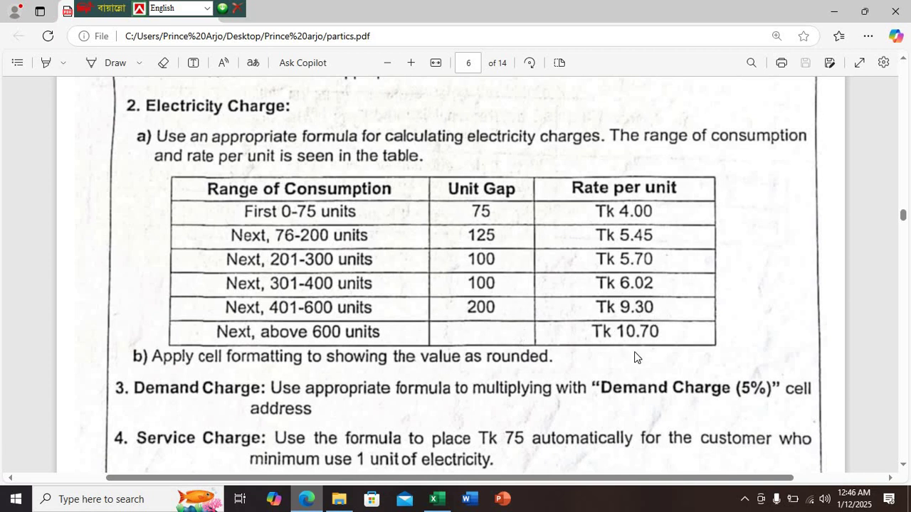
left_click(436, 499)
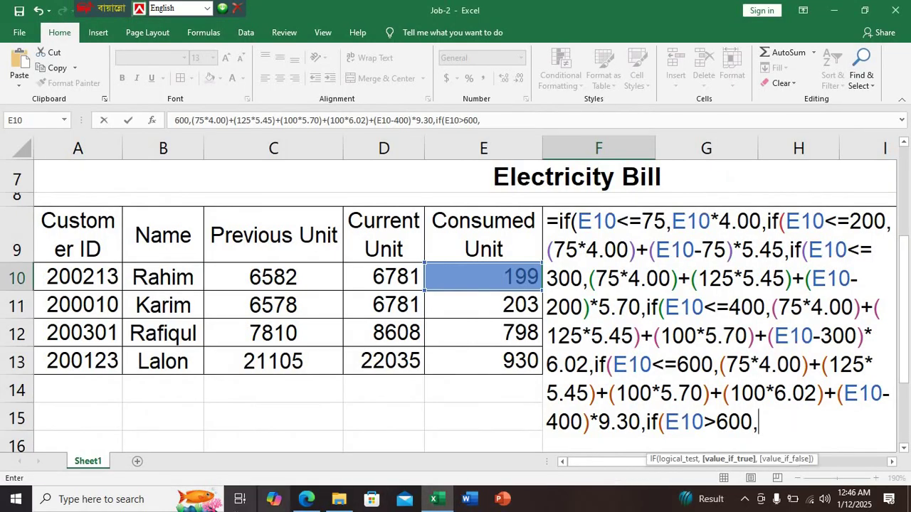
Begin the above-600 charge with (75*4.00)+(125*5.45)+(, correcting a mistyped 545
type("(75*")
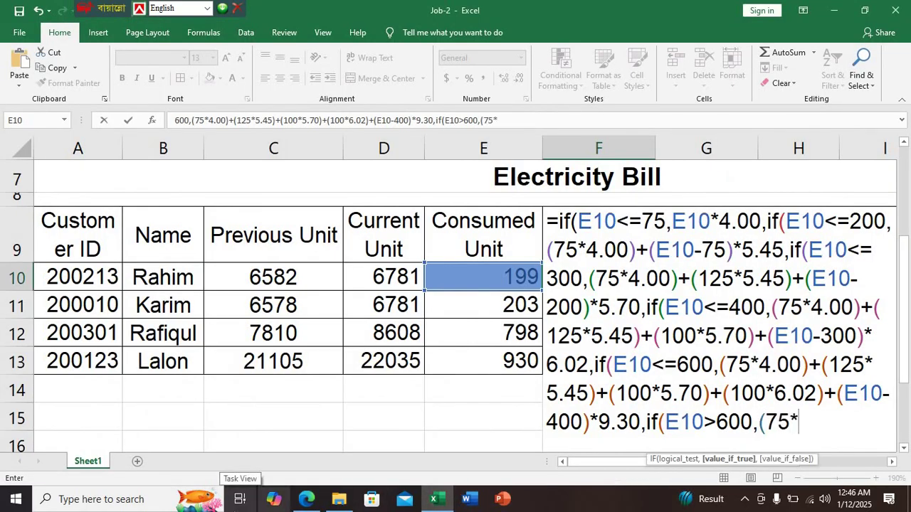
type("4.00")
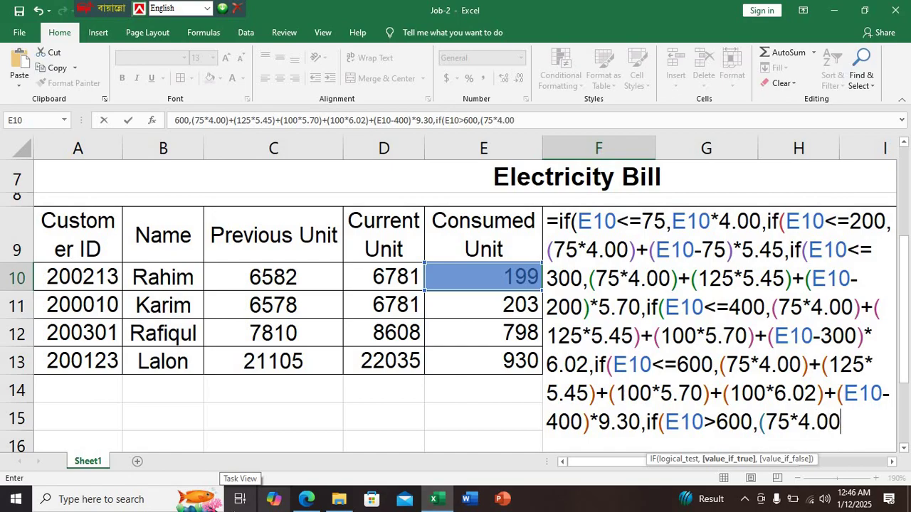
type(")+(")
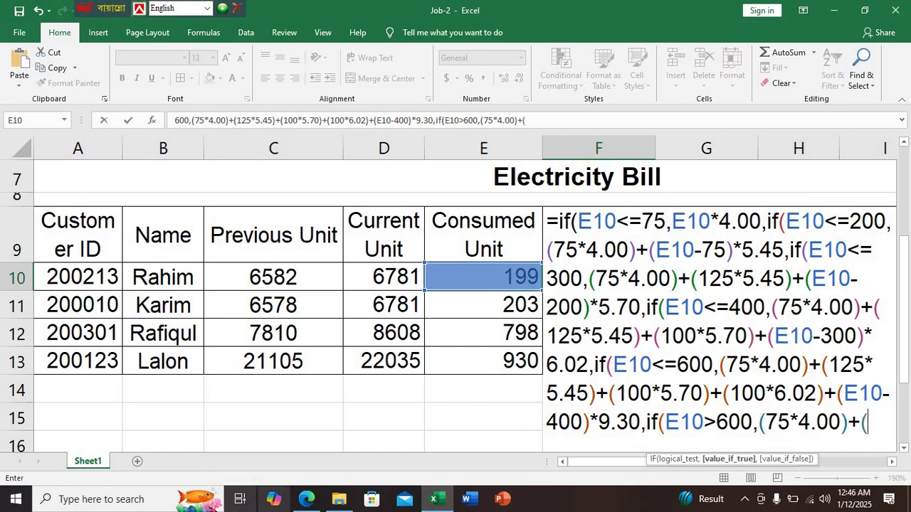
type("125")
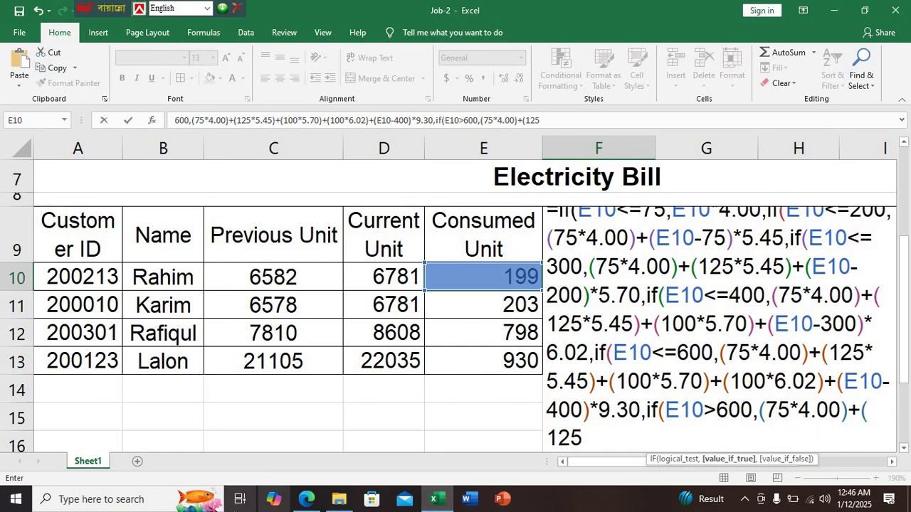
type("*")
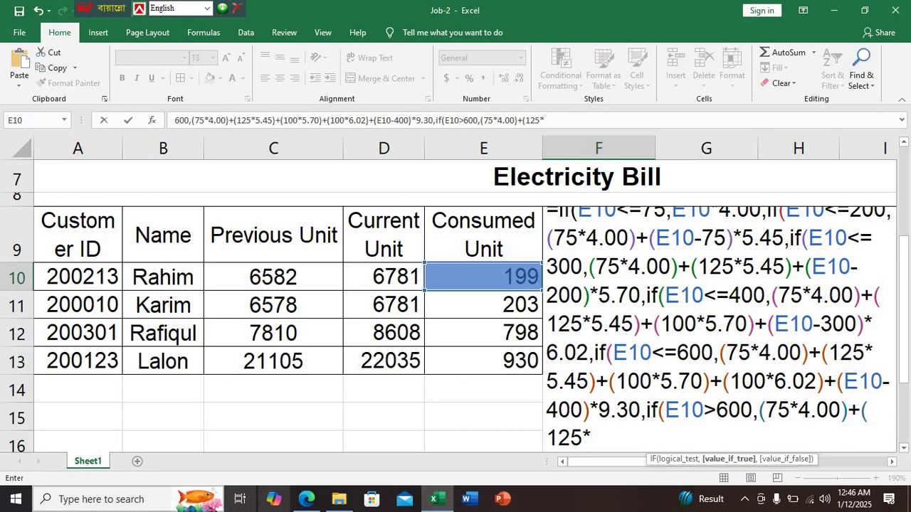
left_click(306, 499)
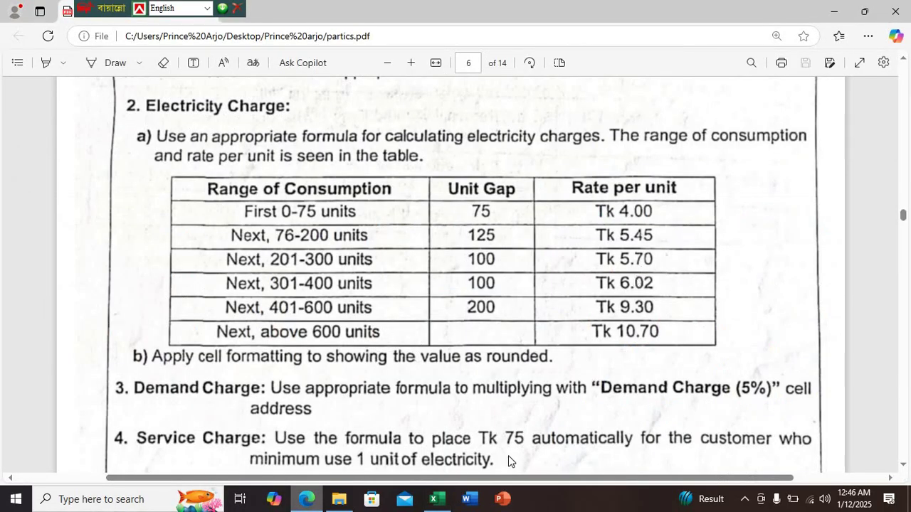
left_click(434, 498)
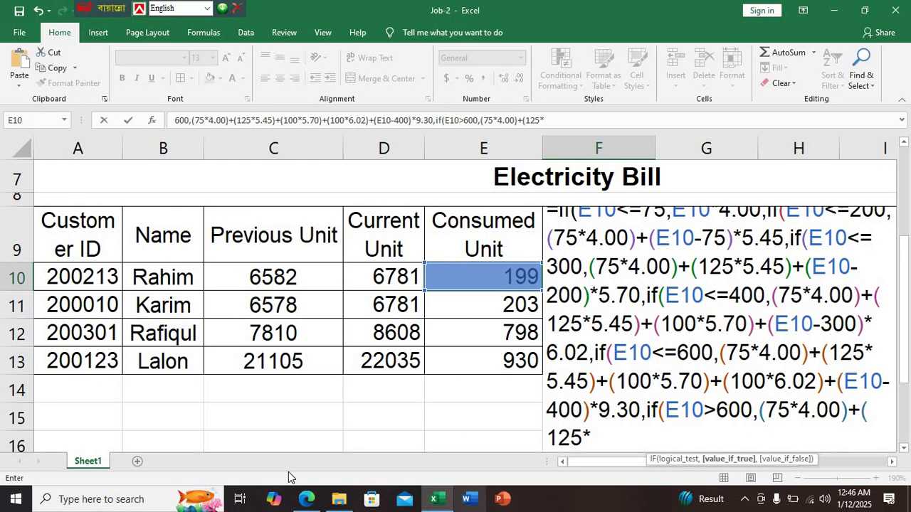
type("545")
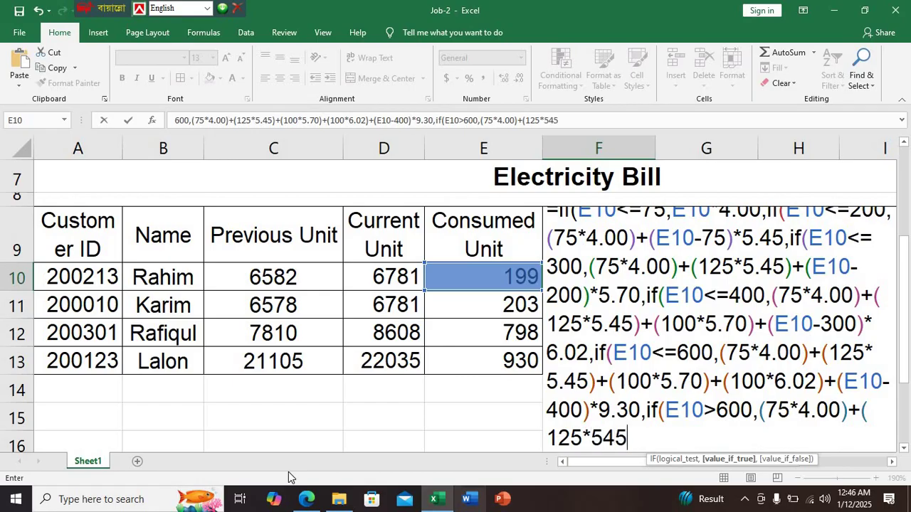
key("BackSpace")
key("BackSpace")
type(".45)+")
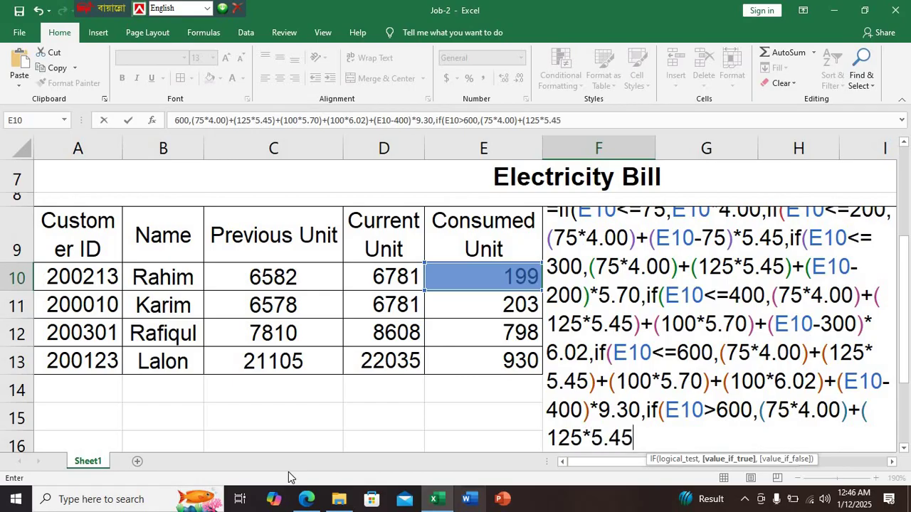
type("(")
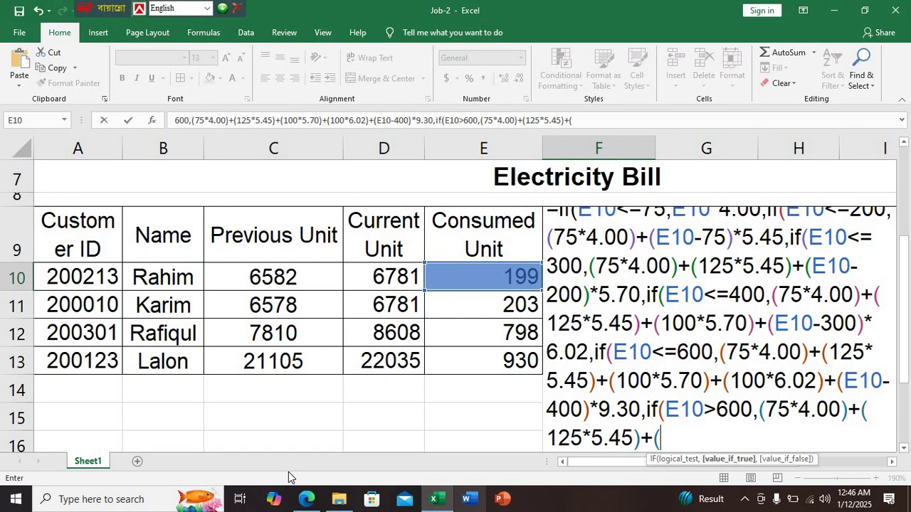
left_click(302, 502)
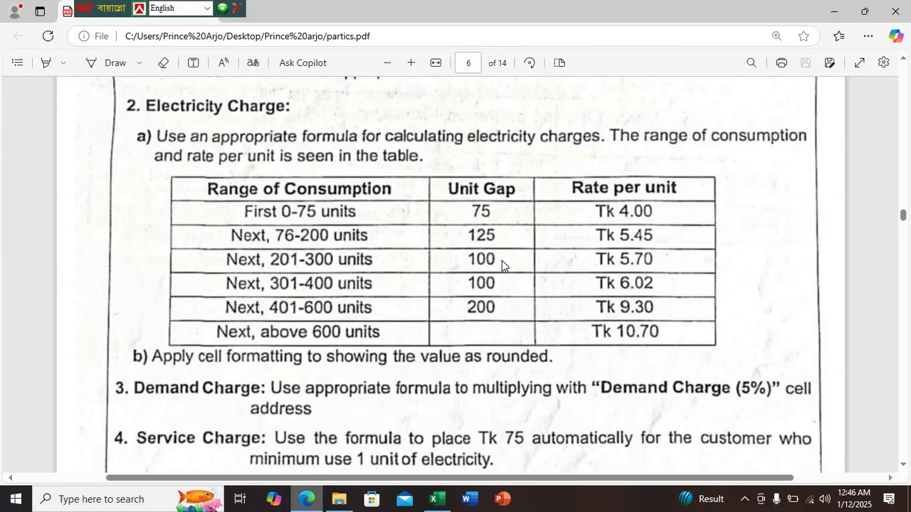
left_click(432, 499)
Add (100*5.70)+(100*6.02)+(200*9.30), removing an extra bracket, then review the PDF rates
type("100*")
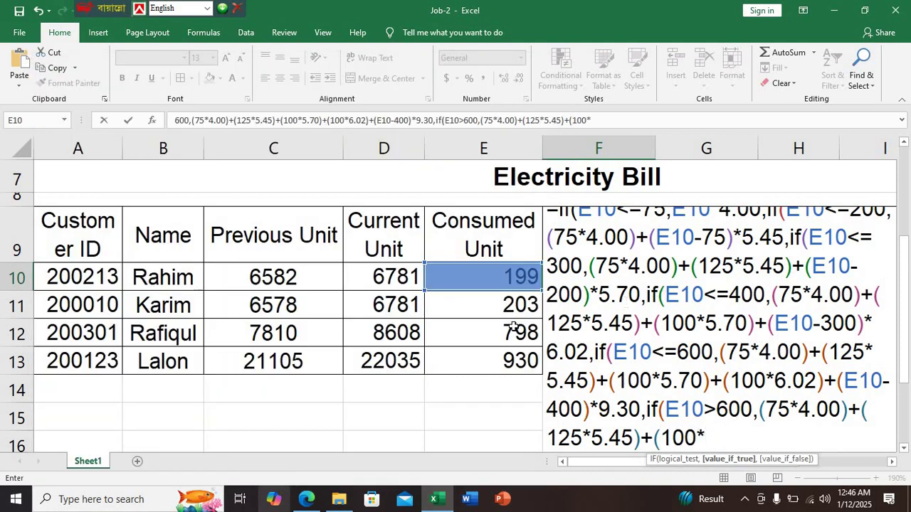
type("5.70)+")
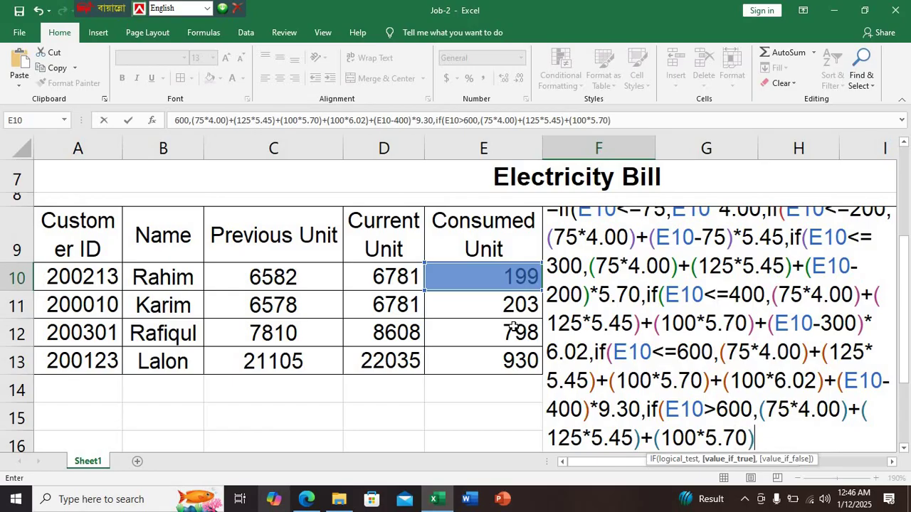
type(")")
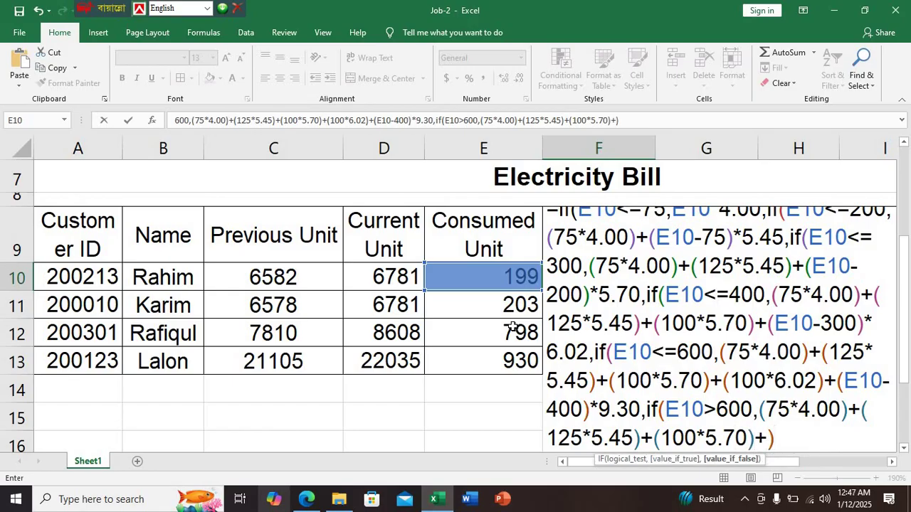
key("BackSpace")
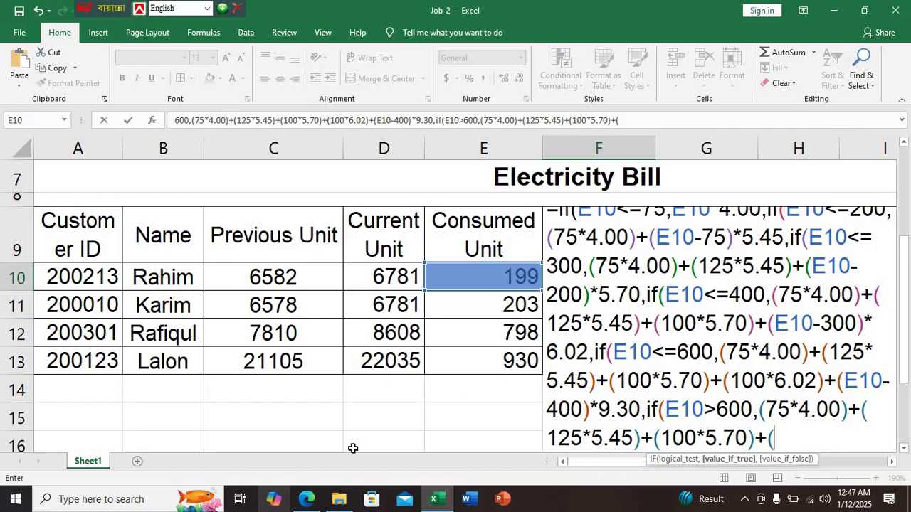
left_click(306, 499)
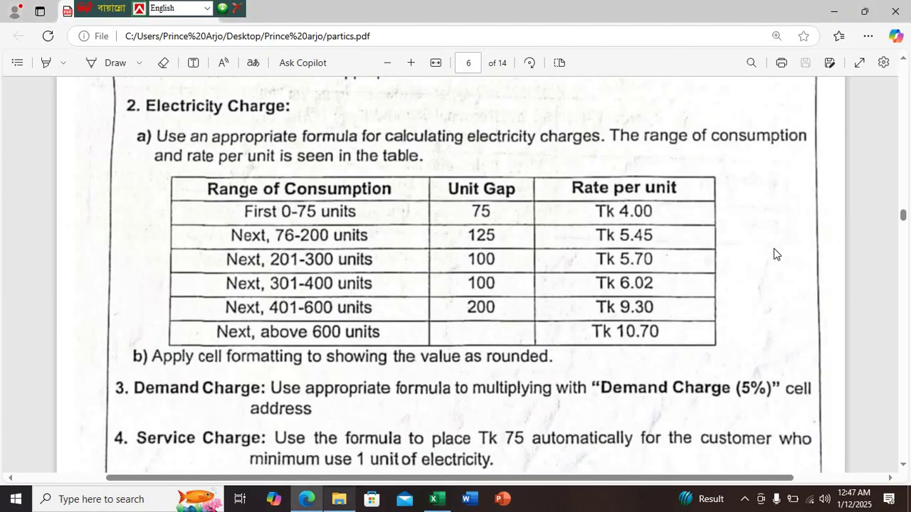
left_click(436, 499)
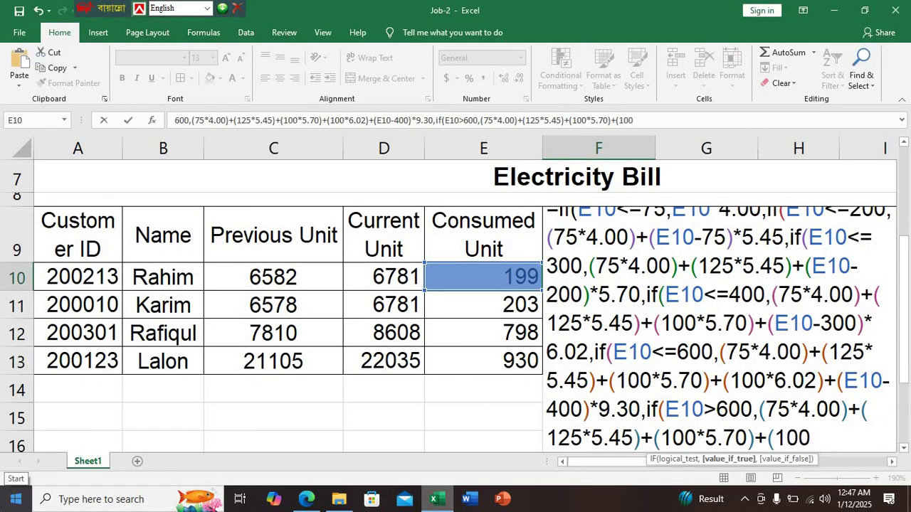
type("6.02")
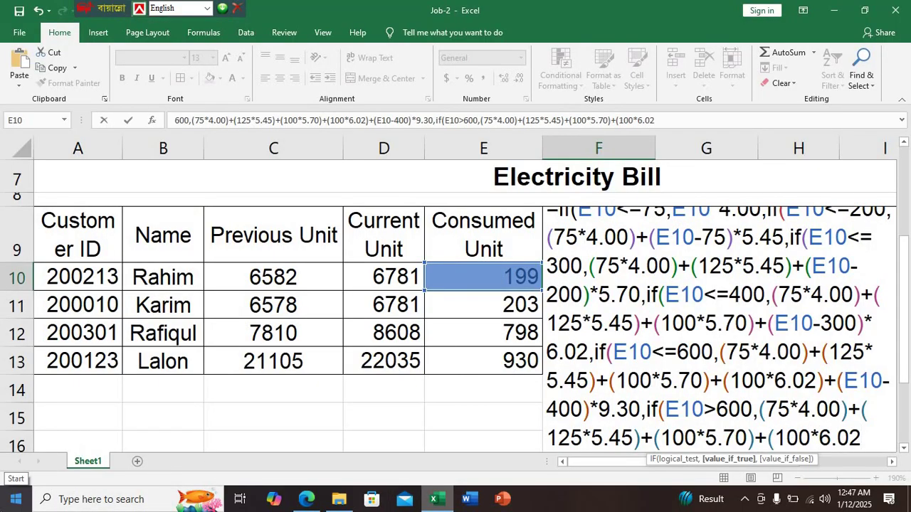
type(")+")
left_click(306, 499)
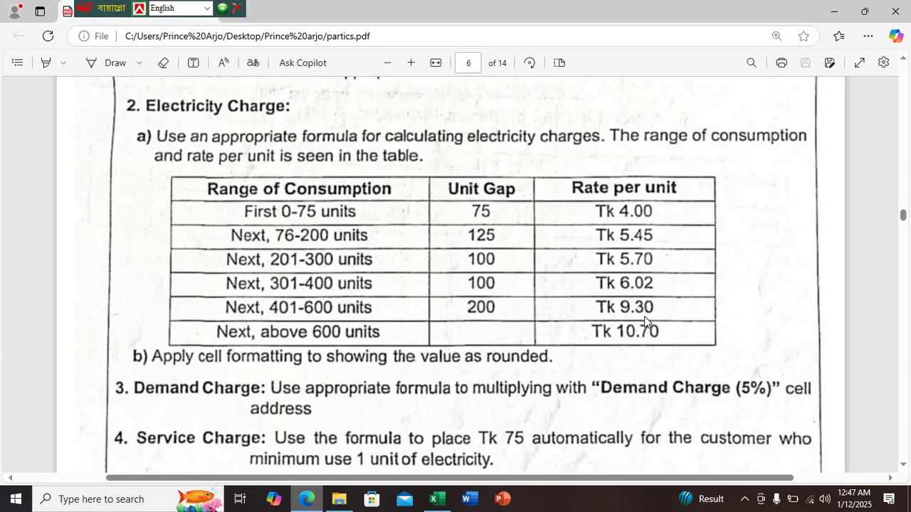
left_click(437, 499)
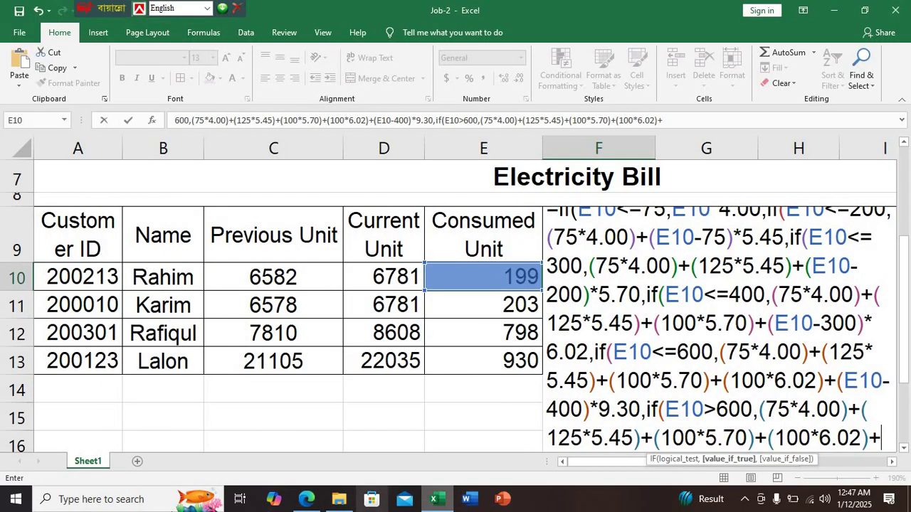
type("(2")
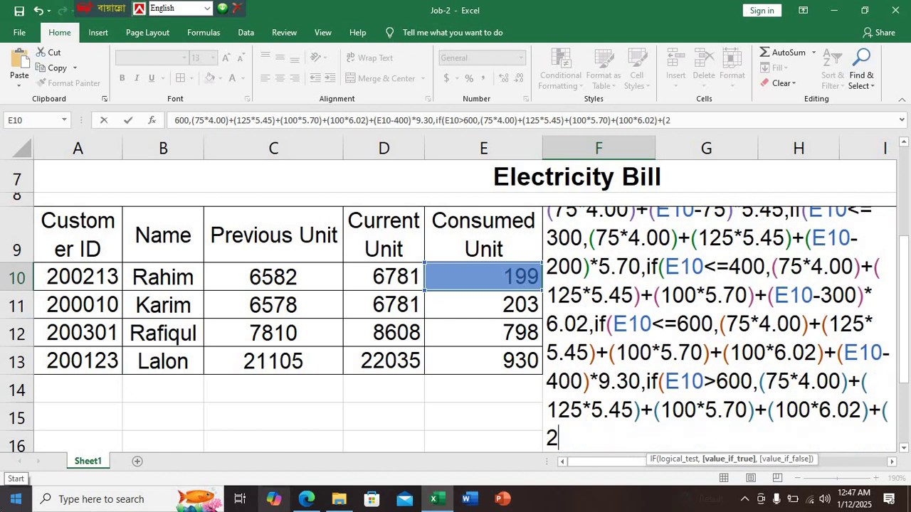
type("00*9.30")
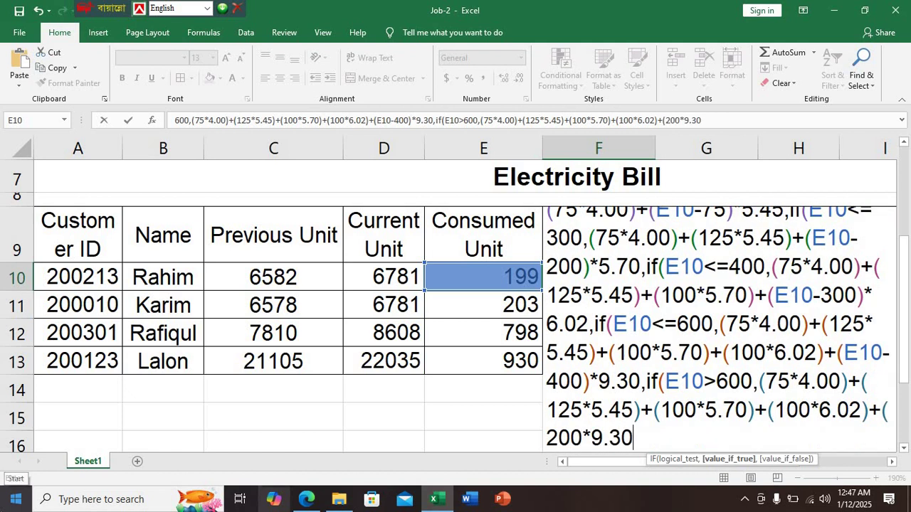
type(")")
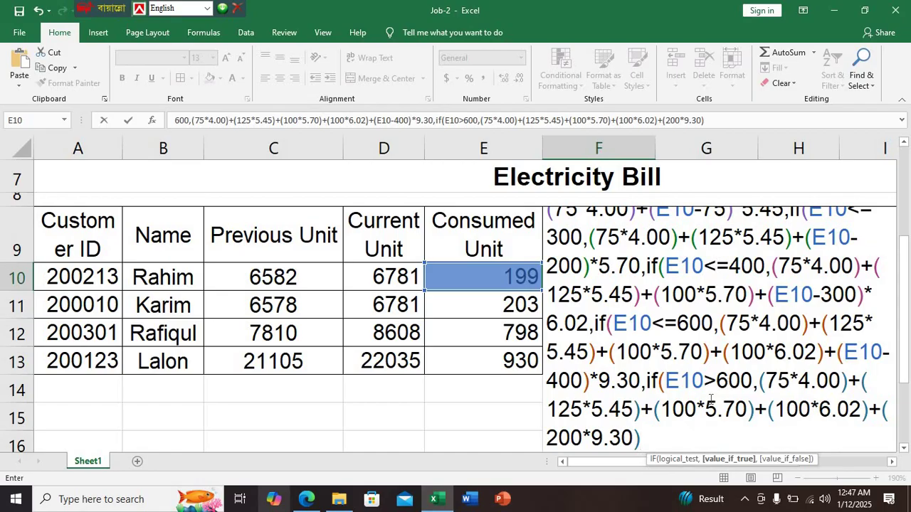
left_click(304, 498)
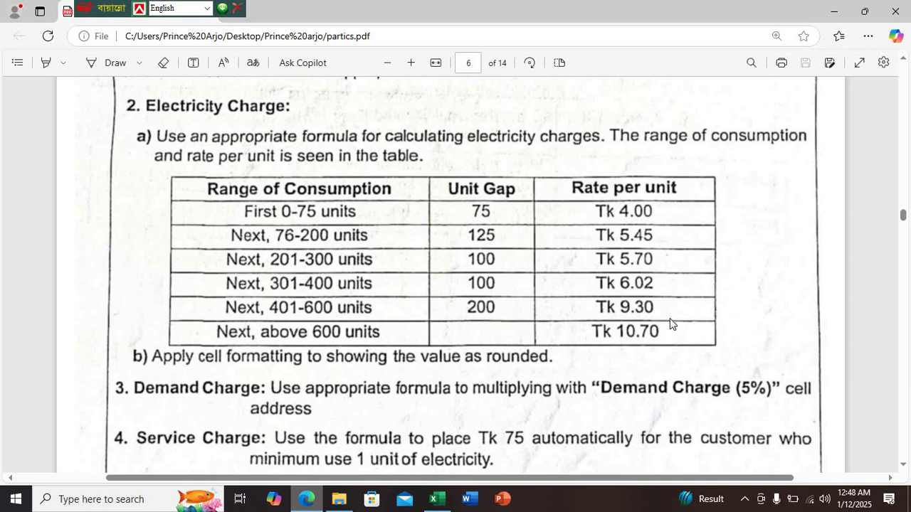
Finish F10's formula with the above-600 tier +(E10-600)*10.70, fixing a mistyped 107, and enter it
left_click(433, 499)
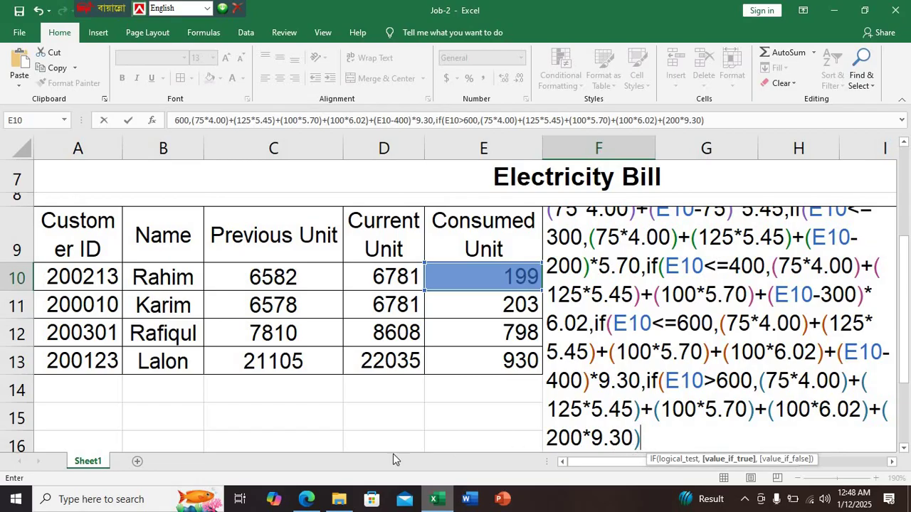
type("+(")
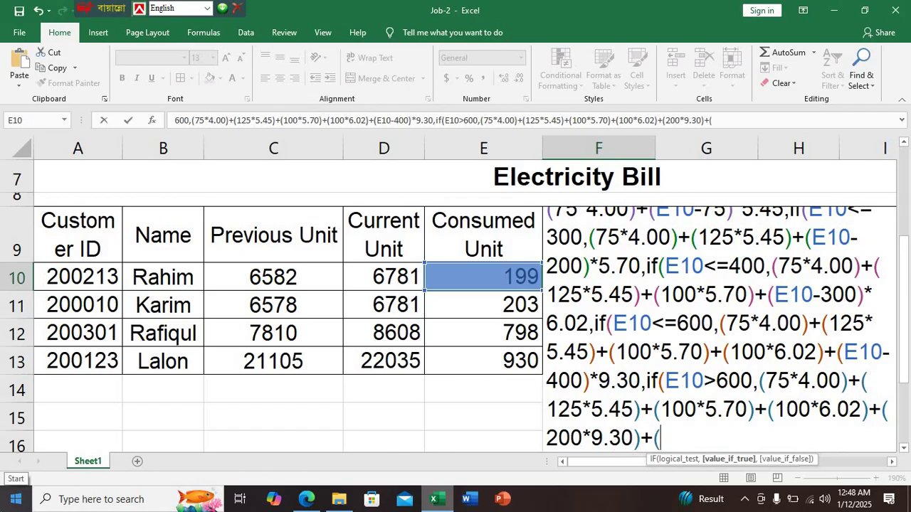
left_click(306, 498)
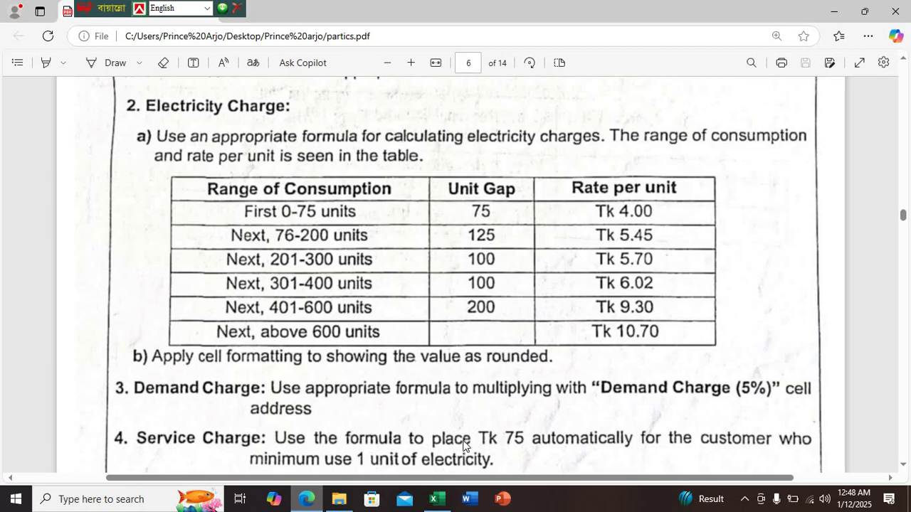
left_click(434, 500)
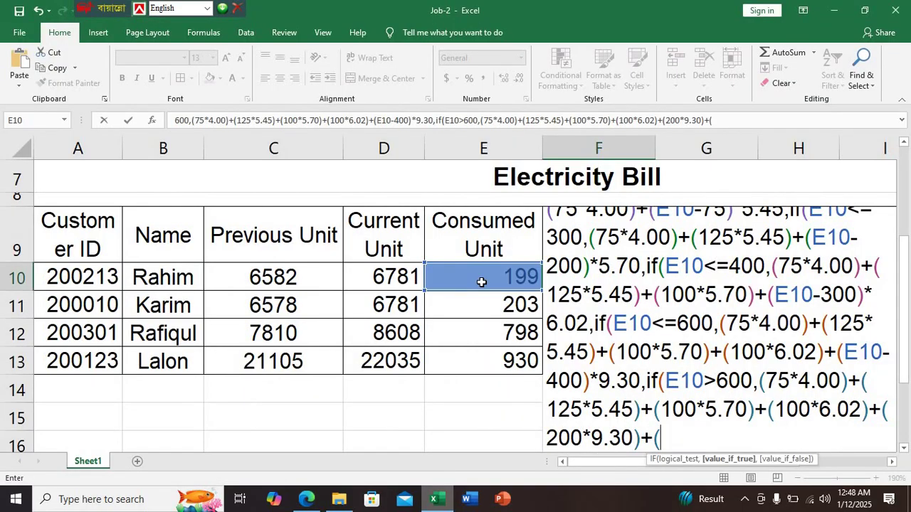
left_click(481, 281)
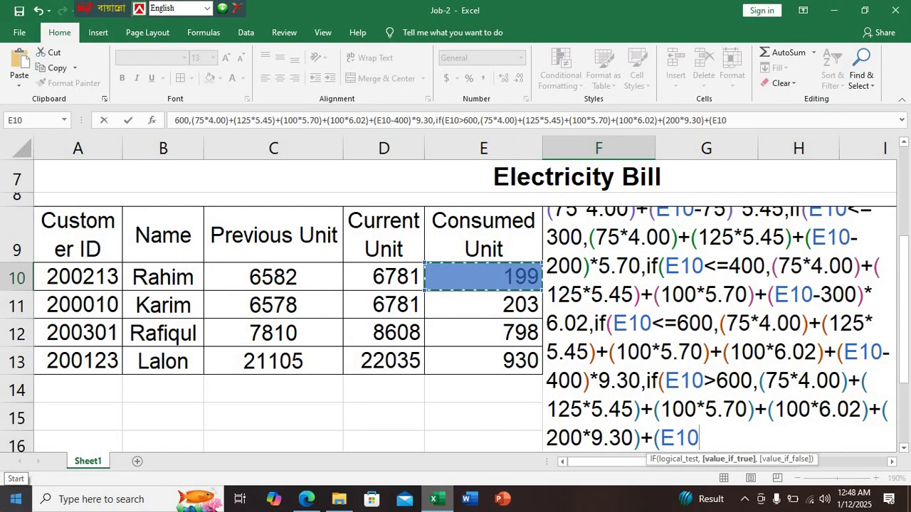
type("-600")
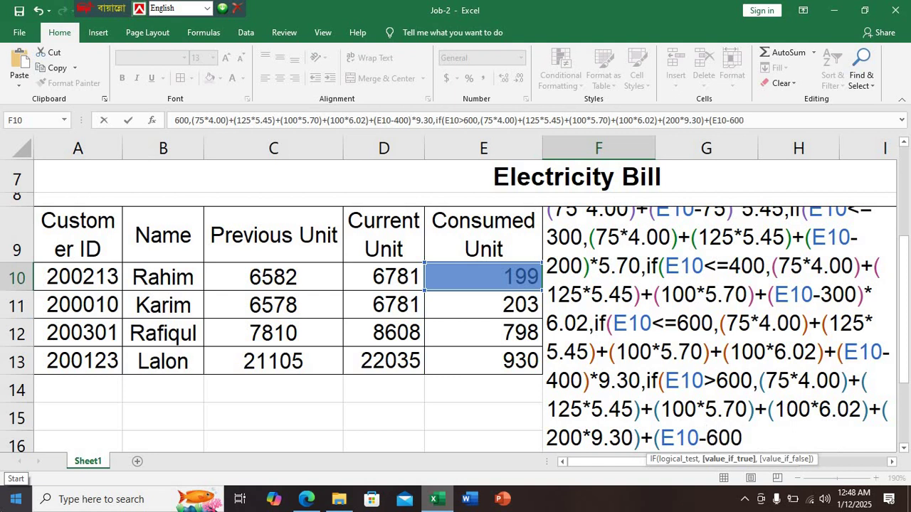
type(")*107")
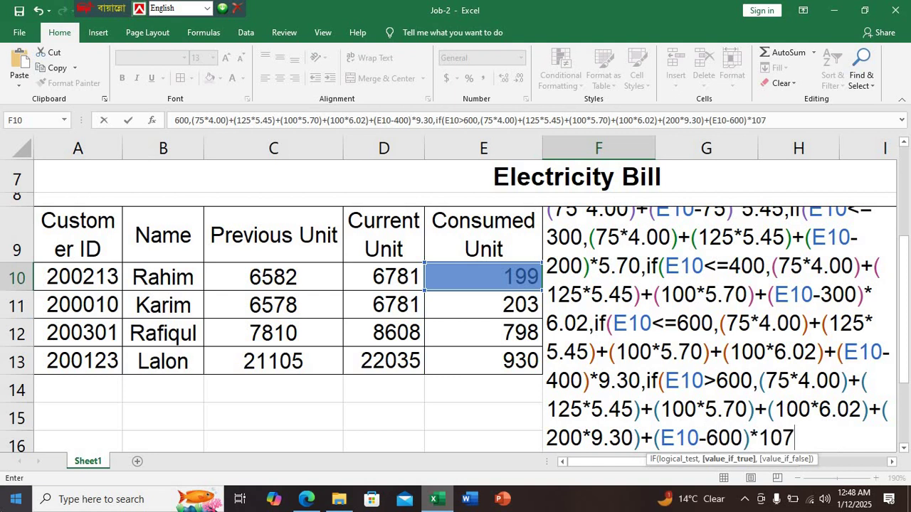
key("BackSpace")
type(".70")
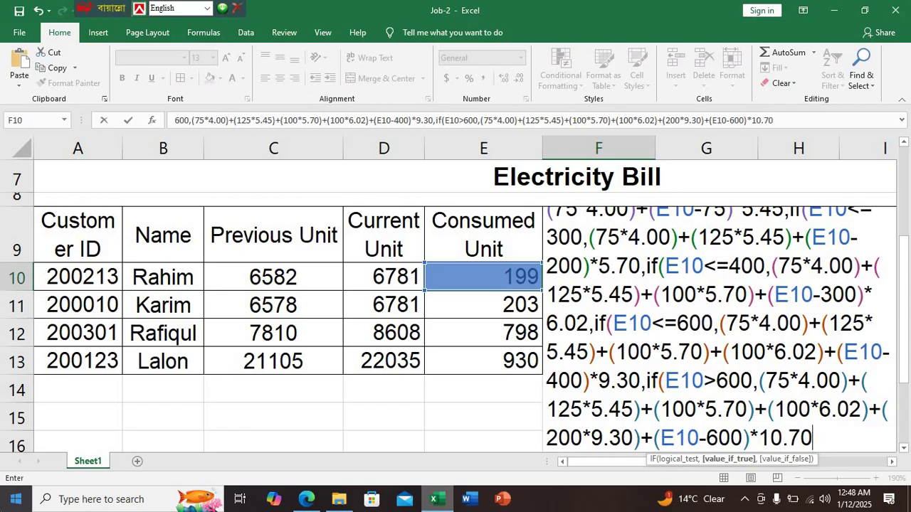
type(")")
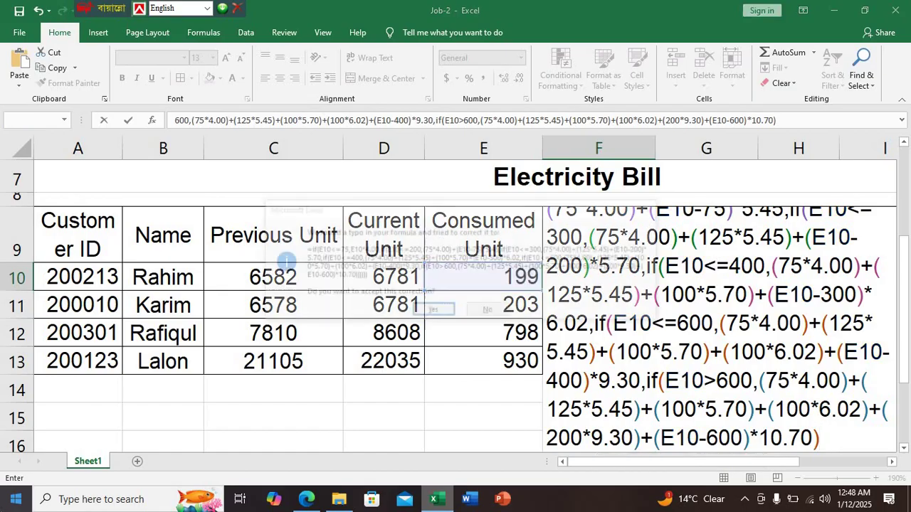
key("Return")
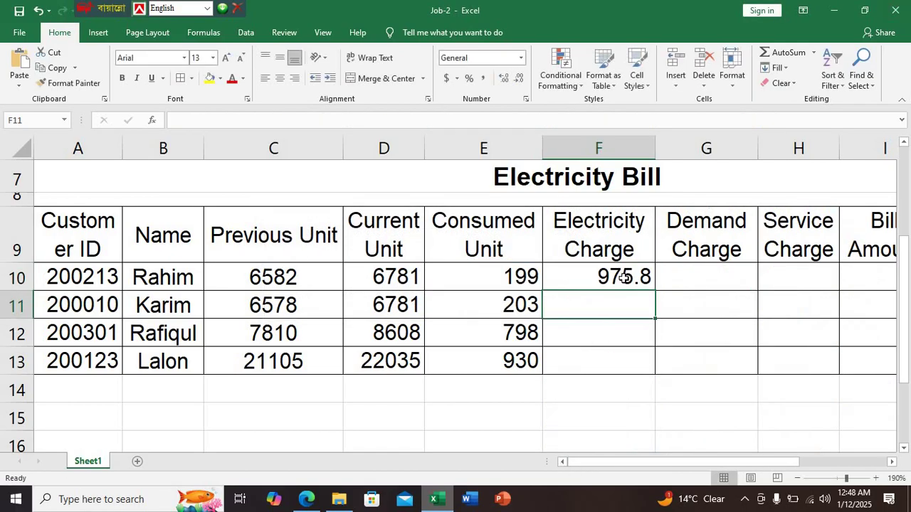
Copy F10's electricity charge formula down to F13 for all four customers
left_click(623, 279)
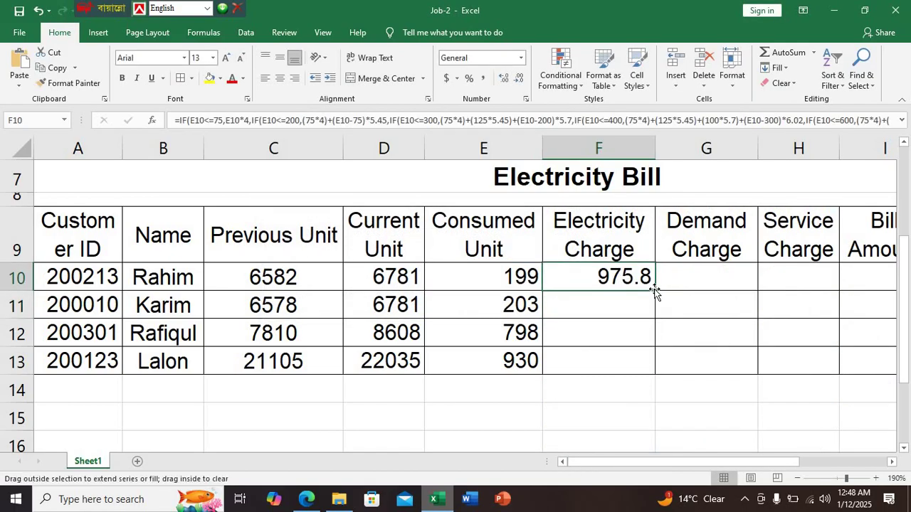
double_click(654, 289)
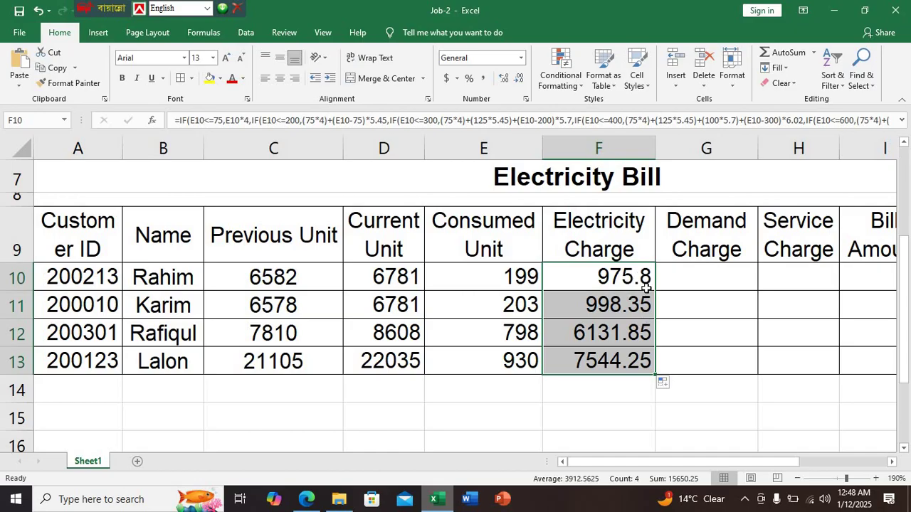
left_click(306, 498)
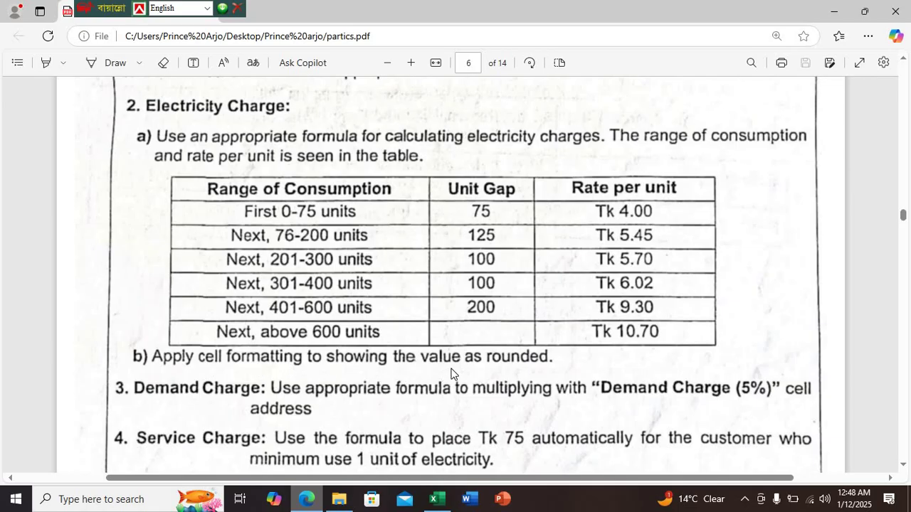
left_click(433, 499)
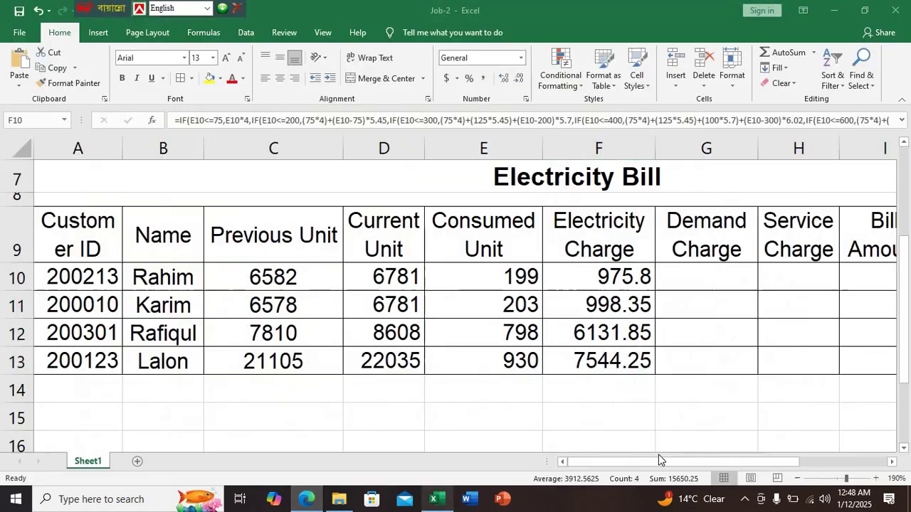
Format F10:F13 as Number with 0 decimal places, showing 976, 998, 6132 and 7544
left_click_drag(604, 278, 640, 360)
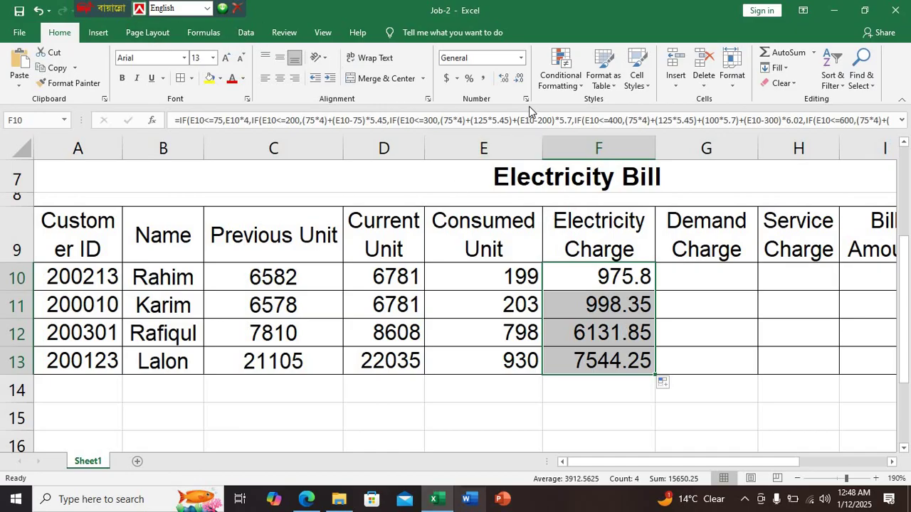
left_click(526, 101)
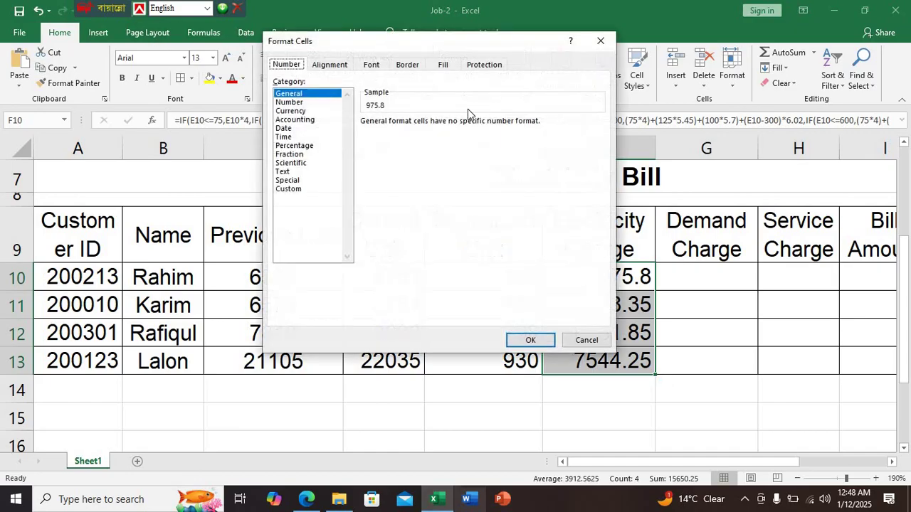
left_click(302, 103)
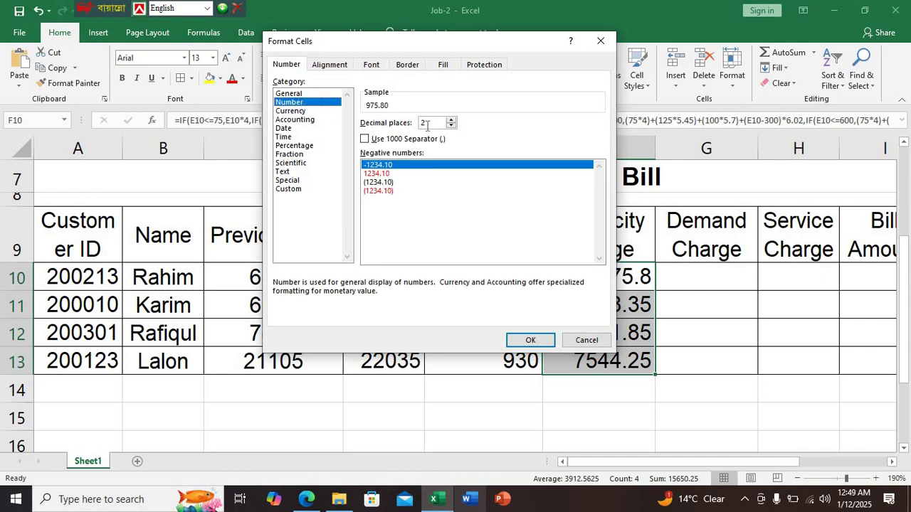
left_click(450, 126)
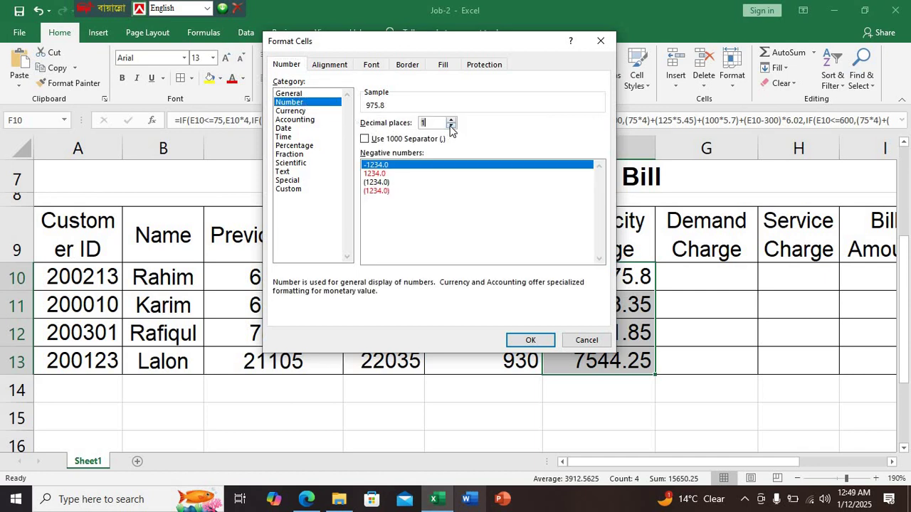
left_click(451, 126)
left_click(526, 340)
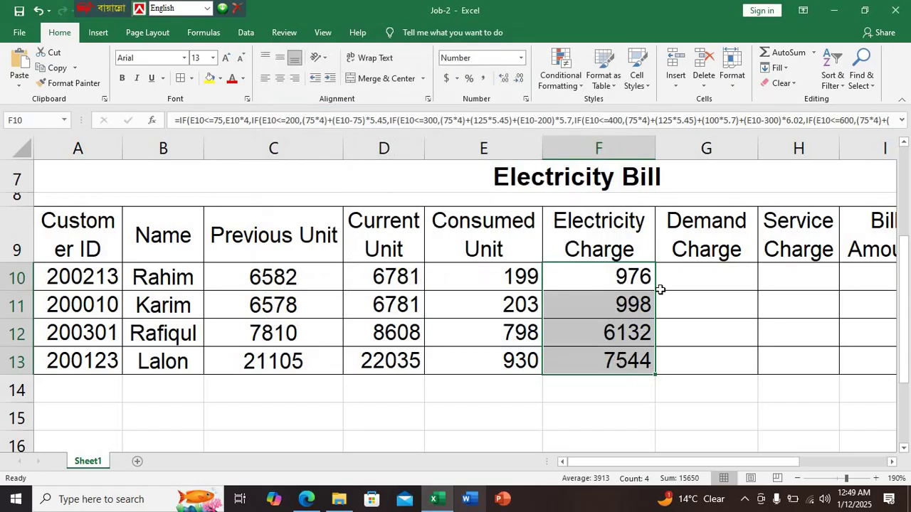
scroll(683, 402, "down", 2)
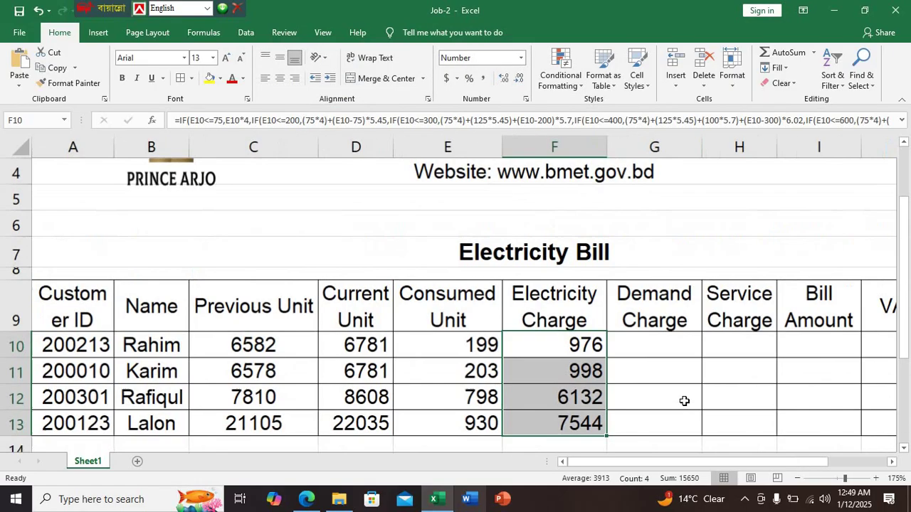
left_click(640, 362)
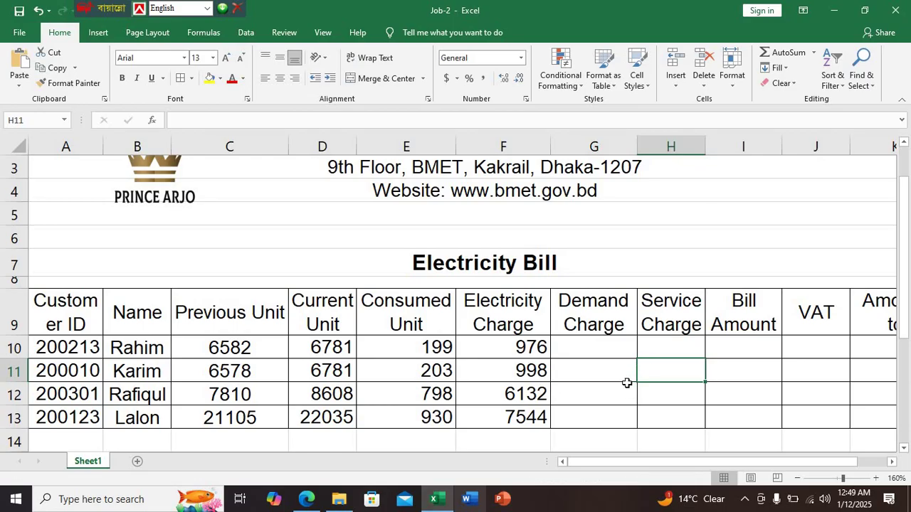
scroll(611, 378, "down", 1)
scroll(609, 376, "down", 1)
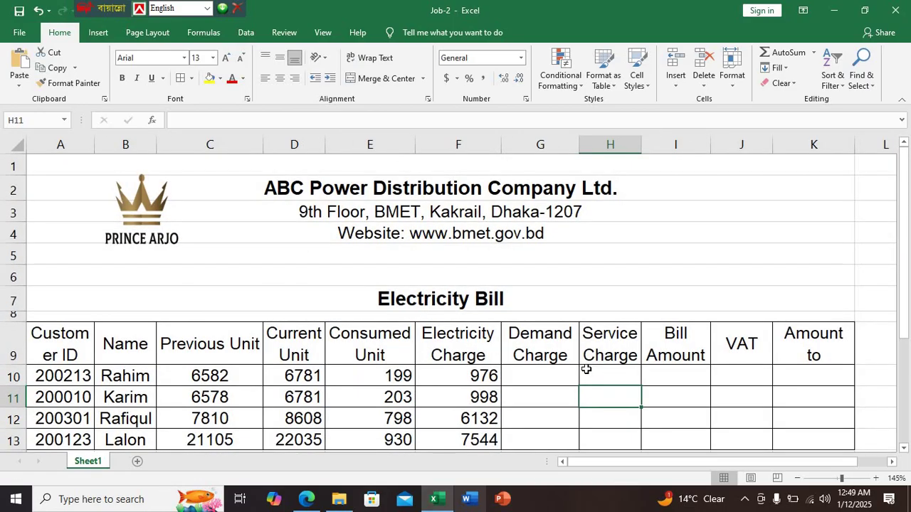
scroll(569, 359, "down", 1)
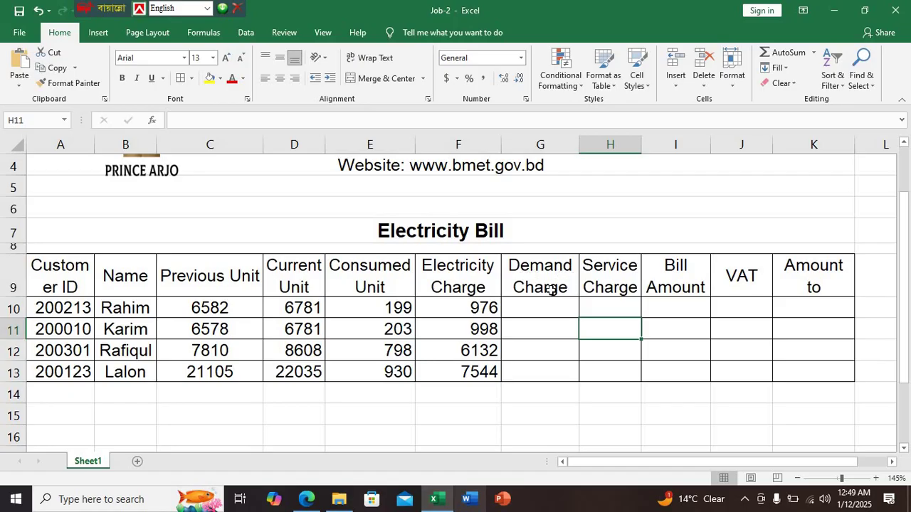
left_click(307, 499)
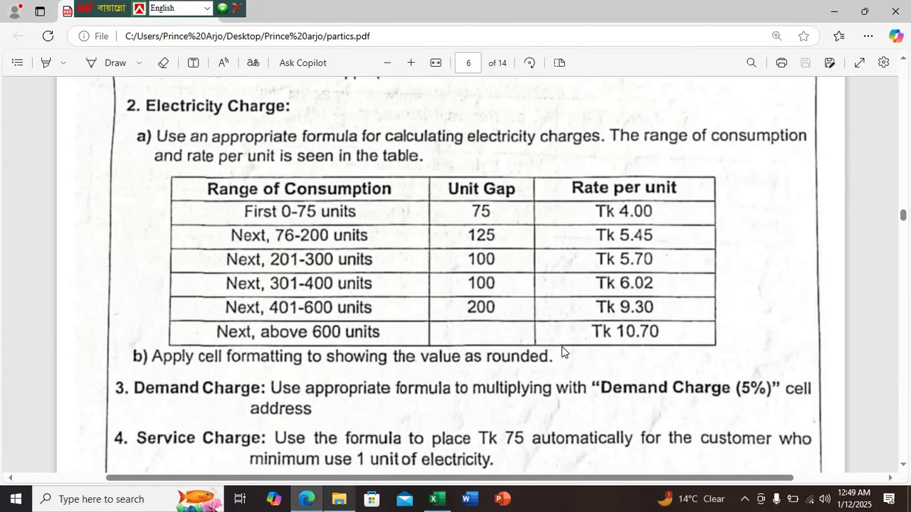
scroll(307, 344, "down", 2)
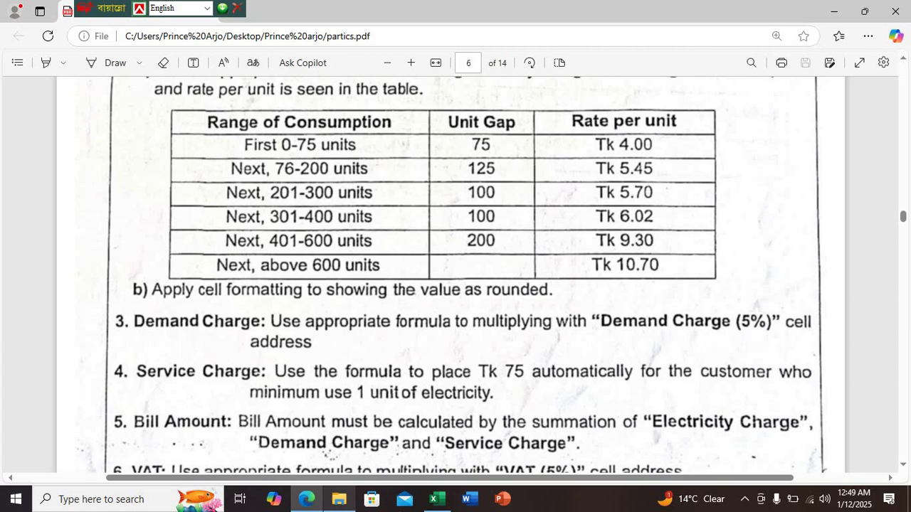
left_click(436, 498)
left_click(531, 308)
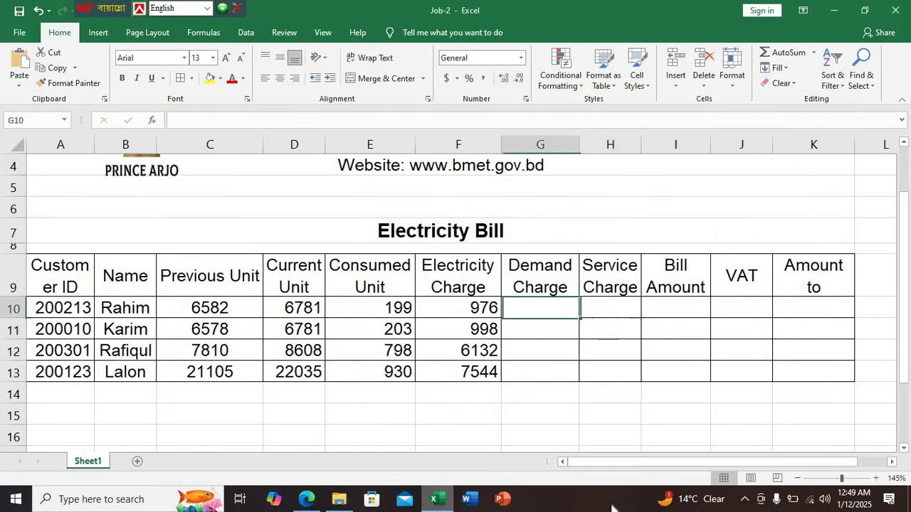
Enter =F10*5% as the Demand Charge in G10 and copy it down to G13
type("=")
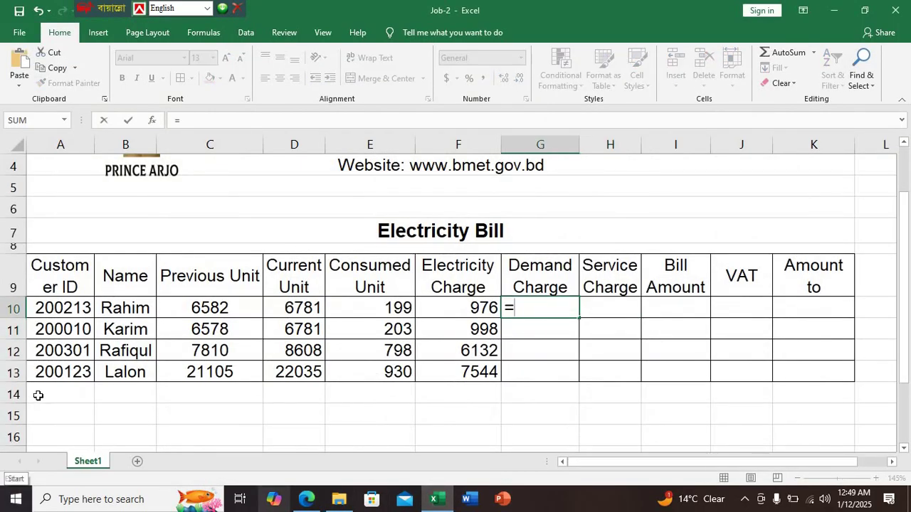
left_click(480, 312)
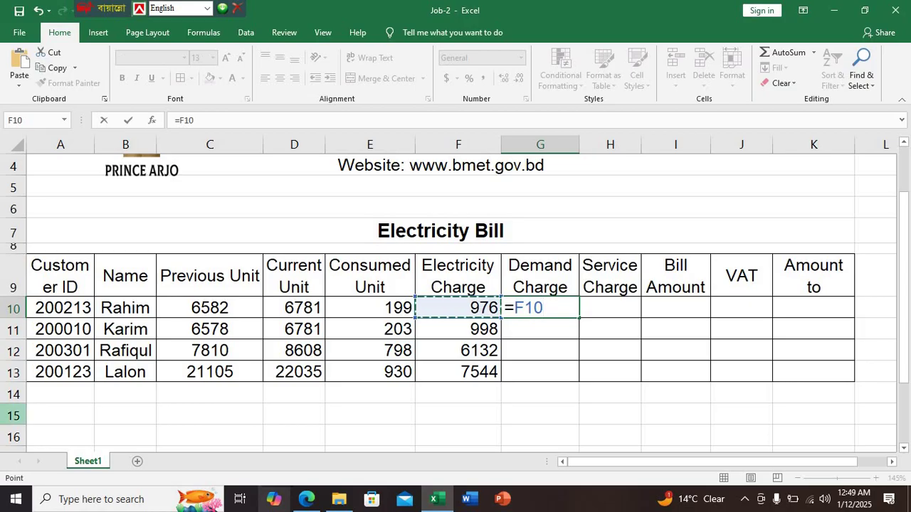
type("*5%")
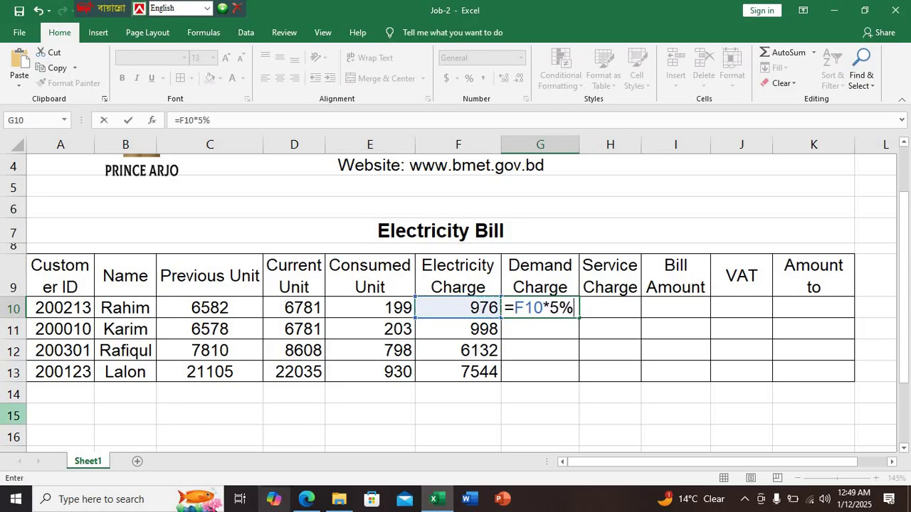
key("Return")
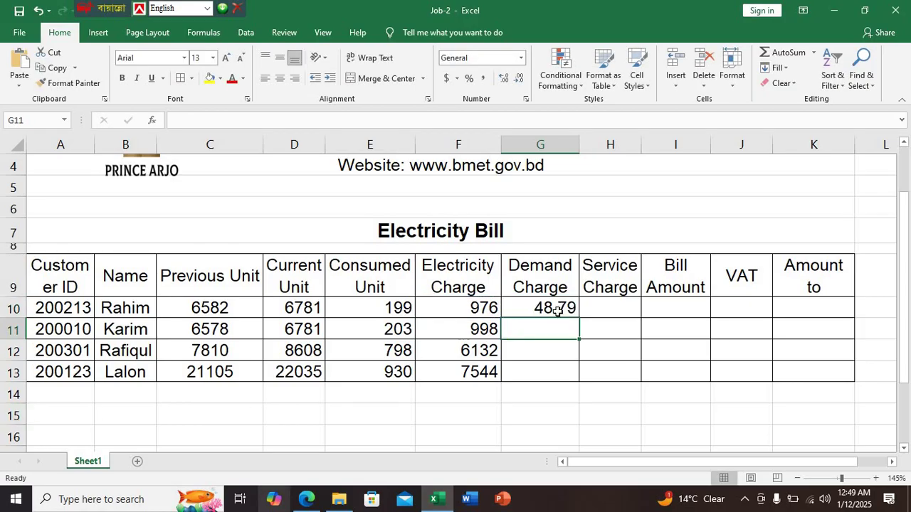
left_click(554, 311)
double_click(578, 318)
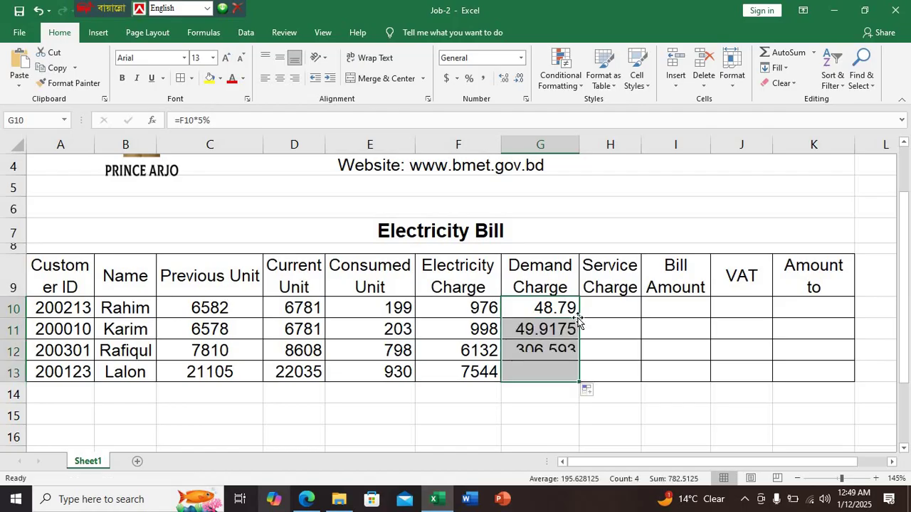
left_click(543, 397)
Round the Demand Charge values in G10:G13 to whole numbers (49, 50, 307, 377)
left_click_drag(541, 308, 545, 373)
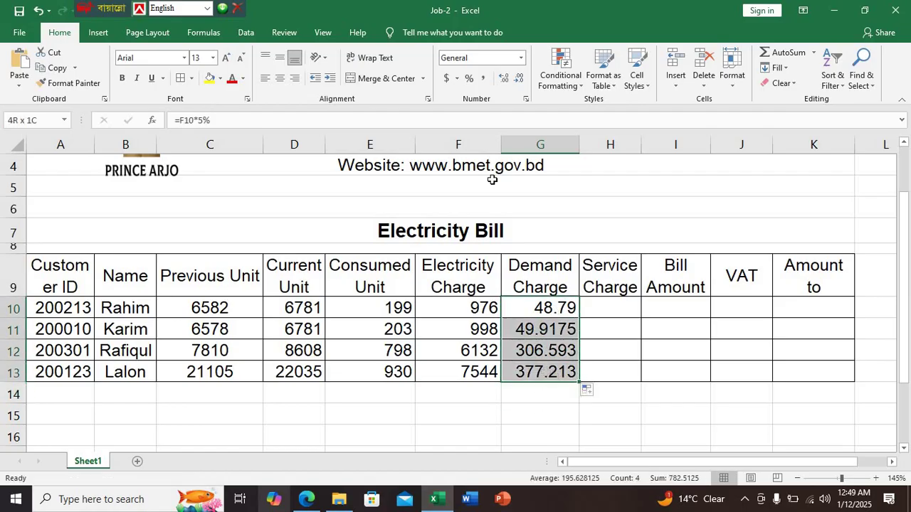
left_click(506, 80)
left_click(506, 80)
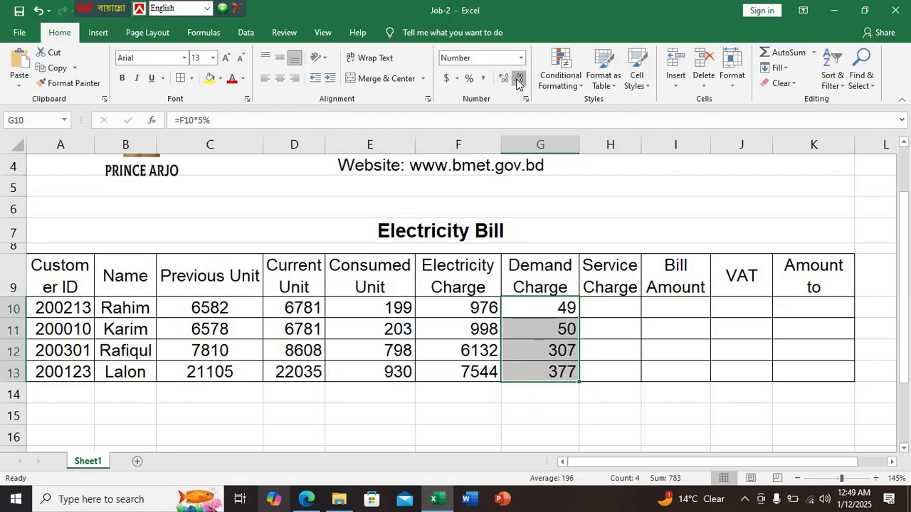
left_click(604, 356)
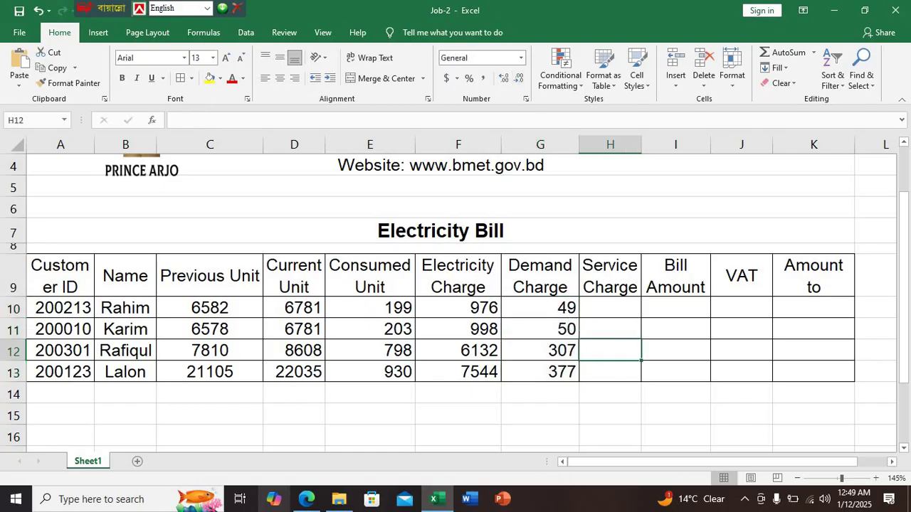
left_click(306, 499)
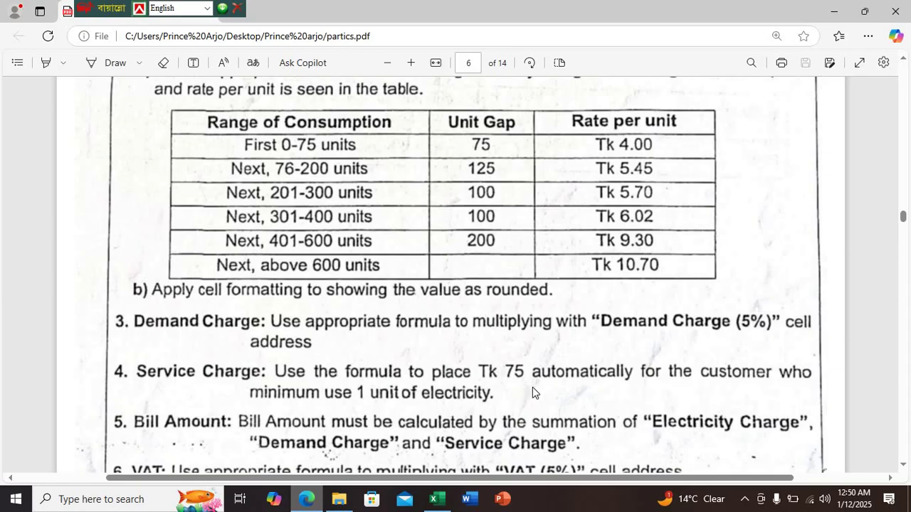
Return to the Job-2 workbook and select H10 for the first Service Charge
left_click(437, 499)
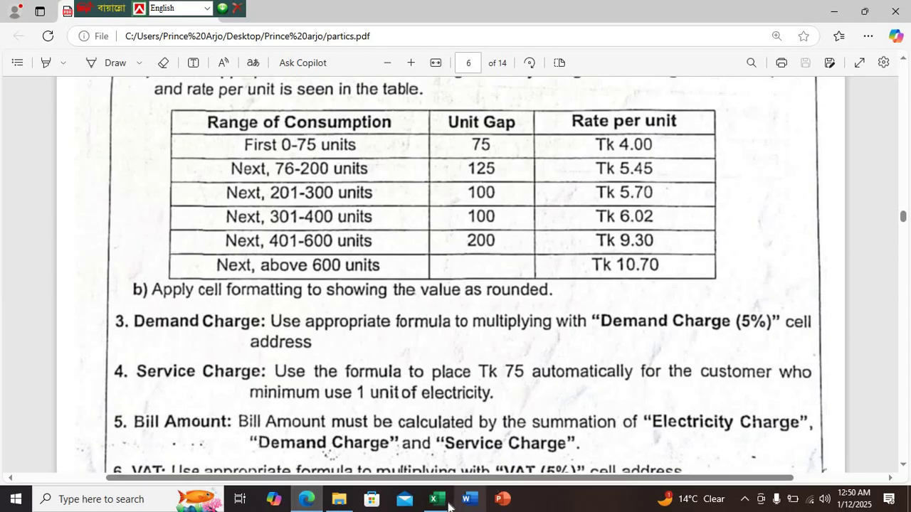
left_click(603, 310)
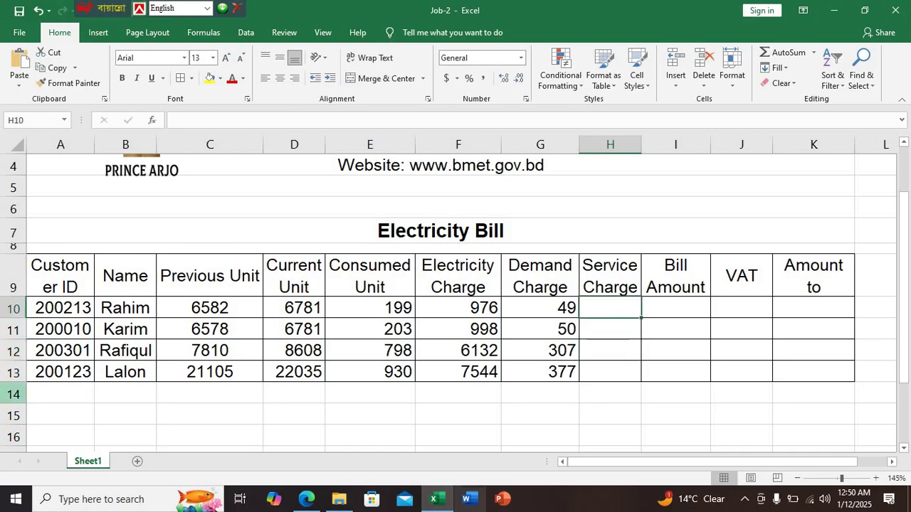
Enter =IF(E10>=1,75,0) in H10 to charge 75 for any usage
type("=if(")
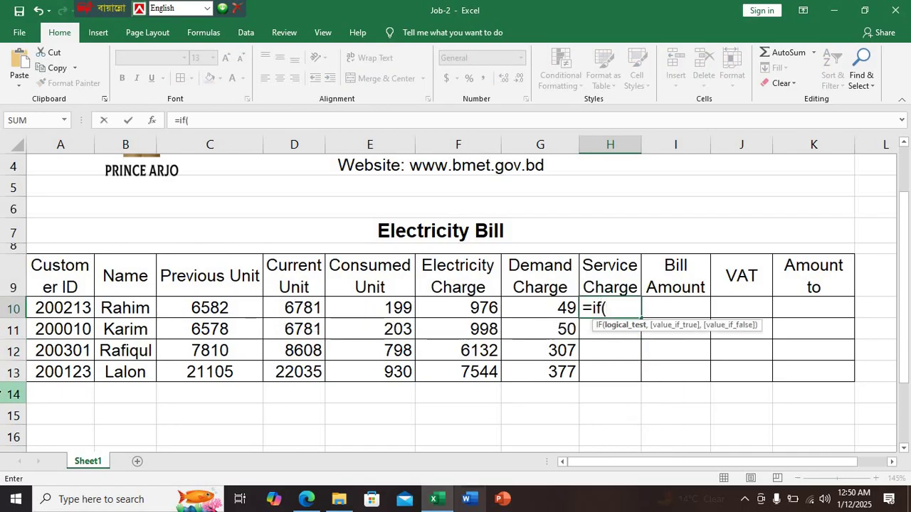
left_click(394, 309)
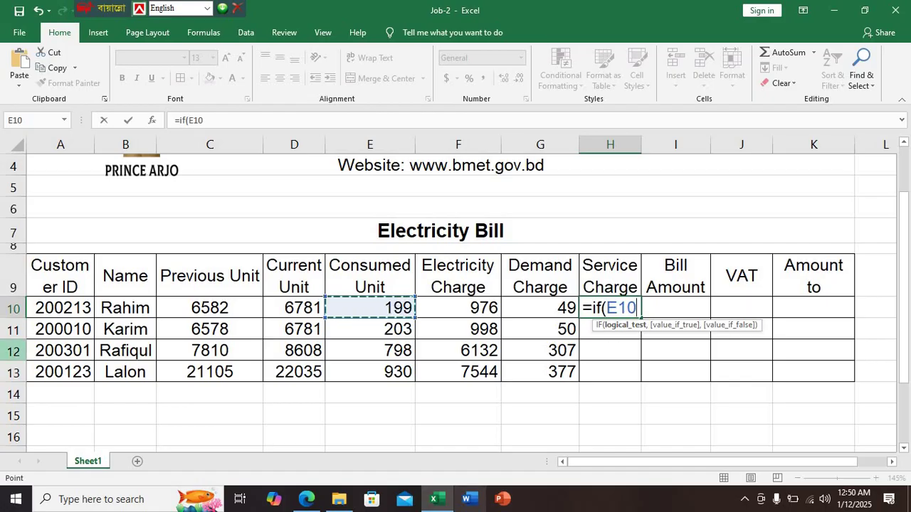
type(">")
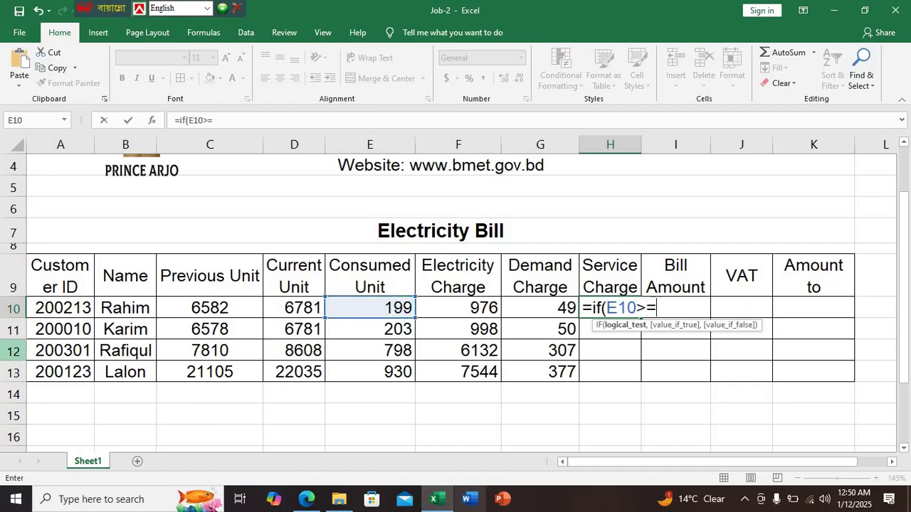
type("=1")
type(",")
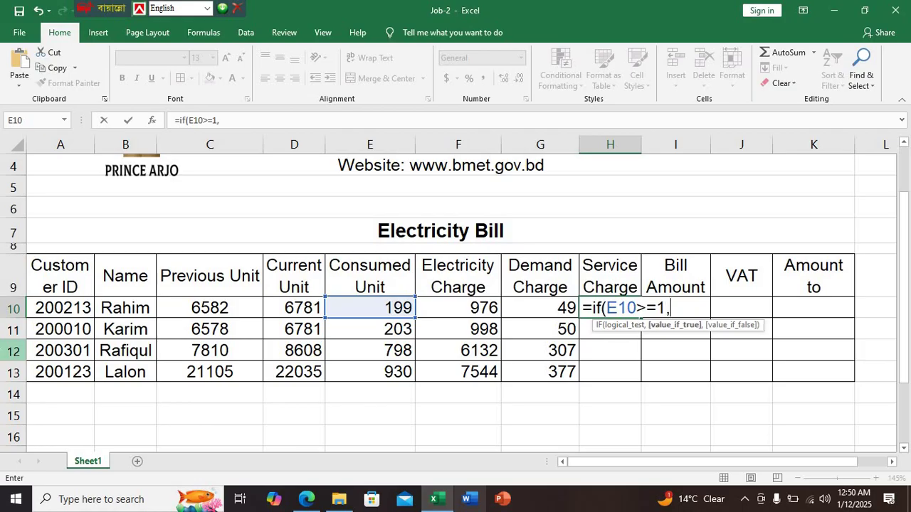
type("75")
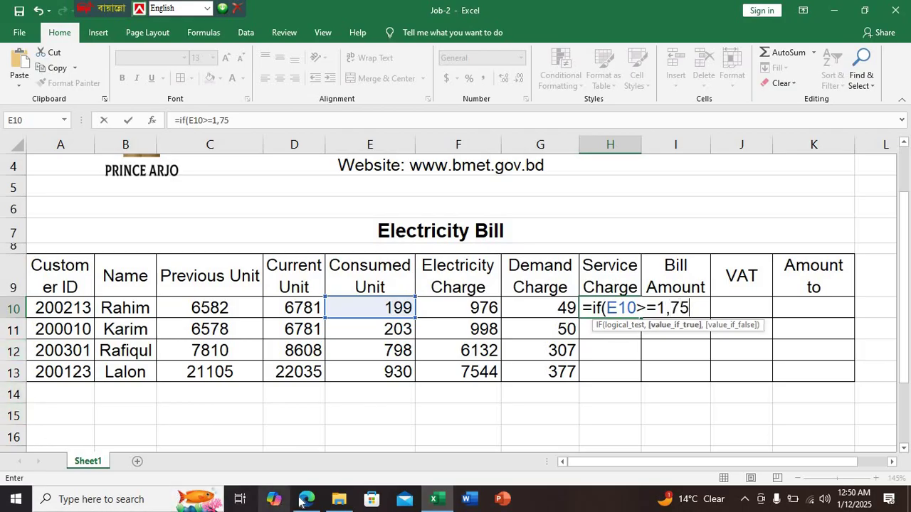
left_click(305, 499)
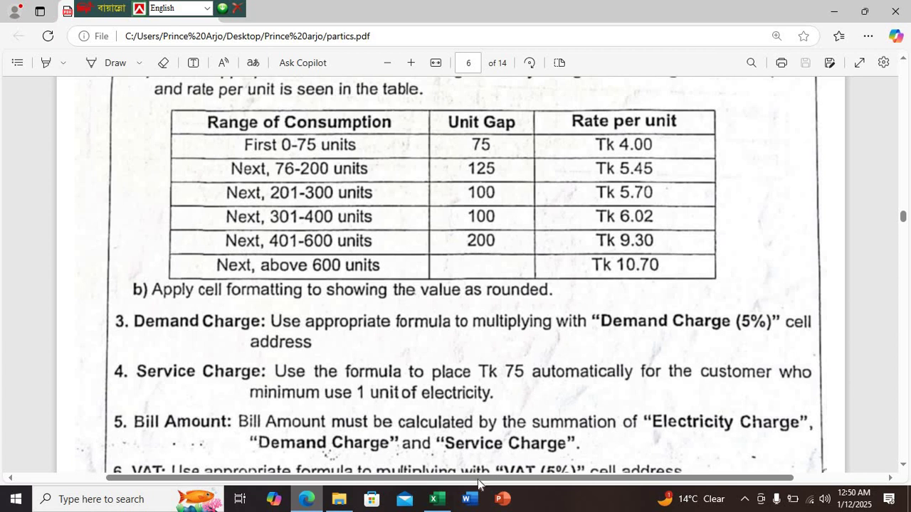
left_click(437, 499)
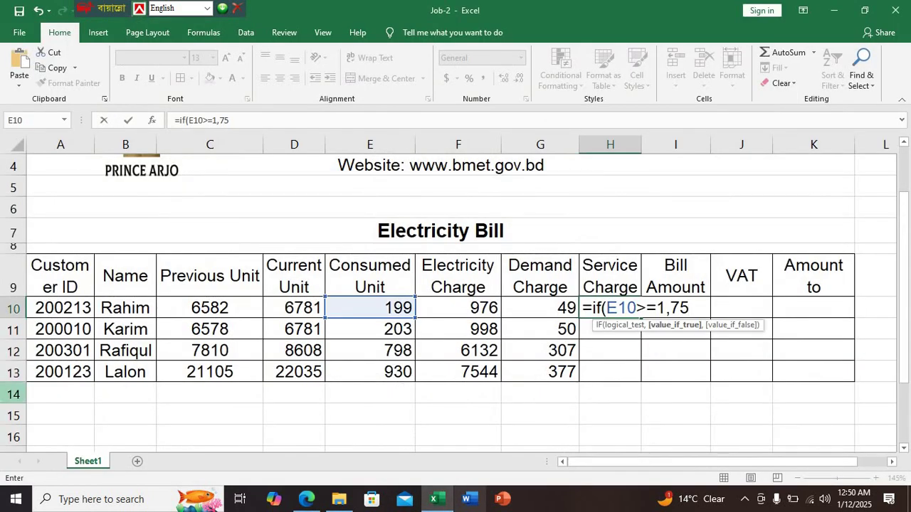
type(",0")
key("Return")
key("Return")
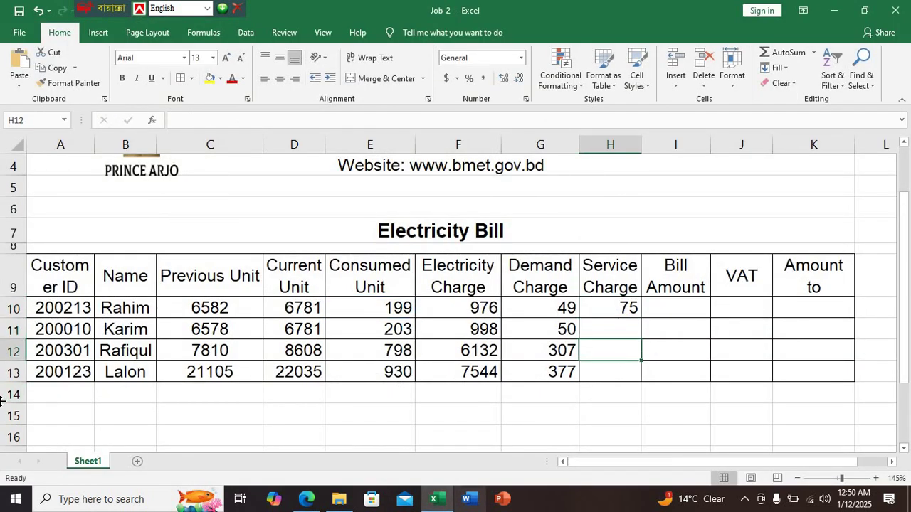
Copy the Service Charge formula down to H13, giving 75 for every customer
left_click(618, 308)
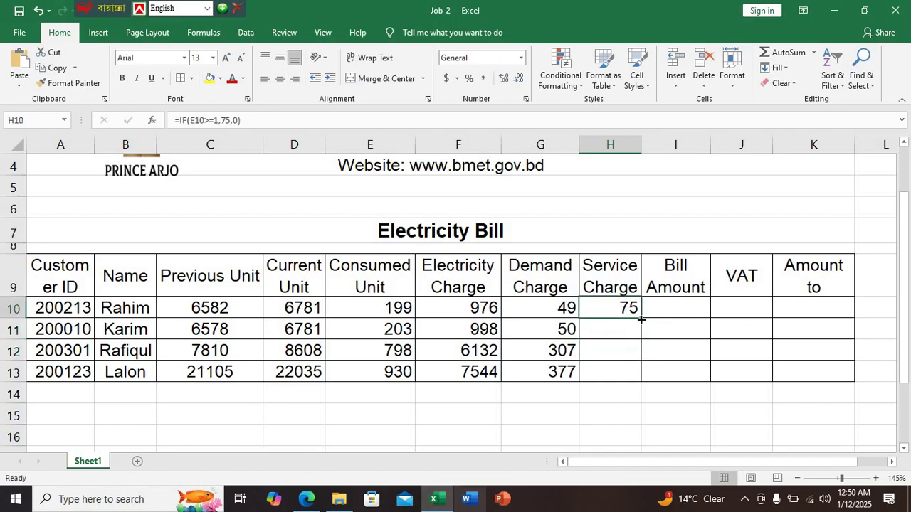
double_click(640, 319)
left_click(693, 306)
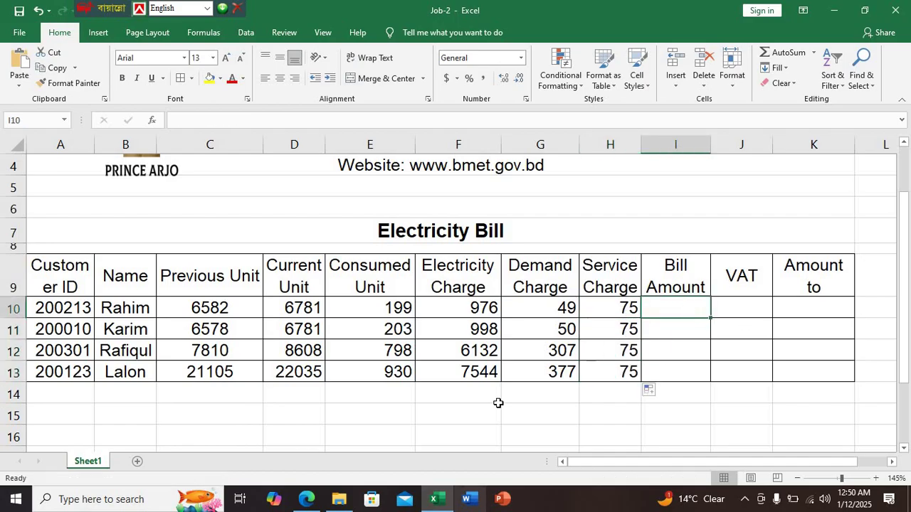
key("alt+Tab")
Scroll the task PDF to items 6 and 7 (VAT, Amount to be paid), then return to Excel
scroll(445, 353, "down", 1)
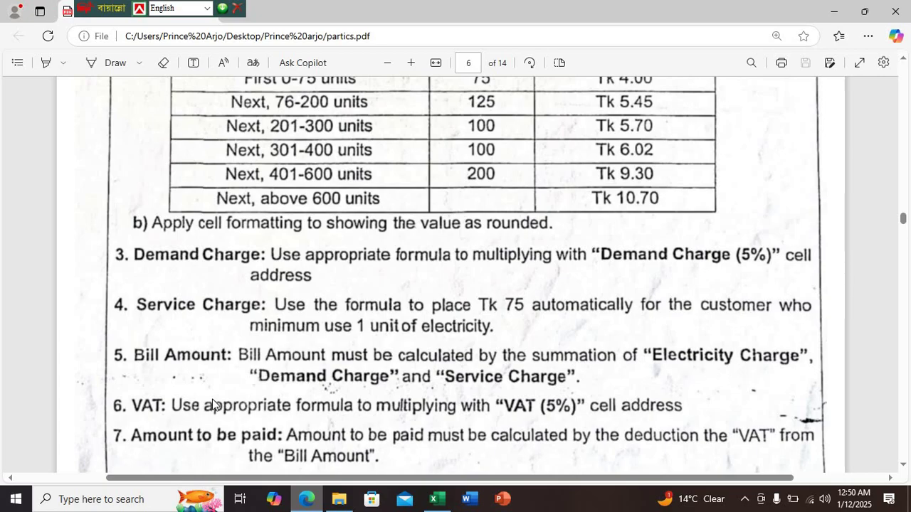
left_click(435, 501)
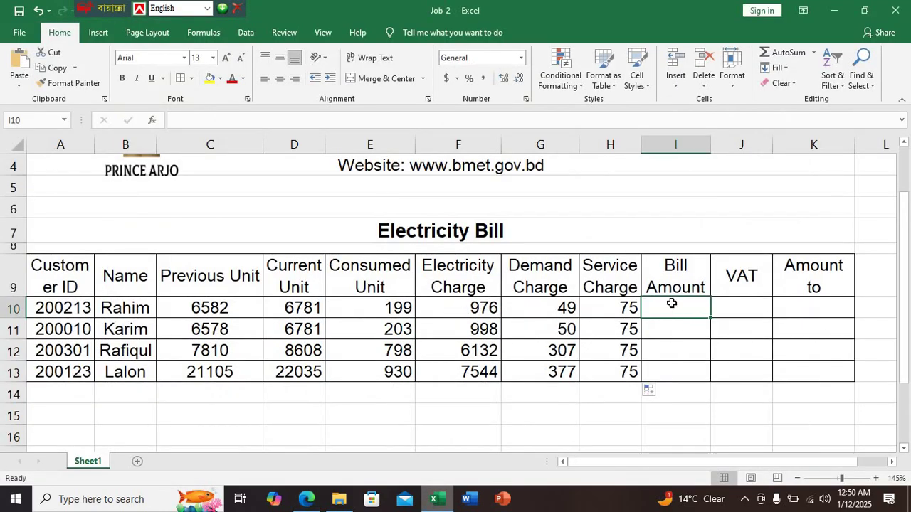
Enter =F10+G10+H10 as the Bill Amount in I10
type("=")
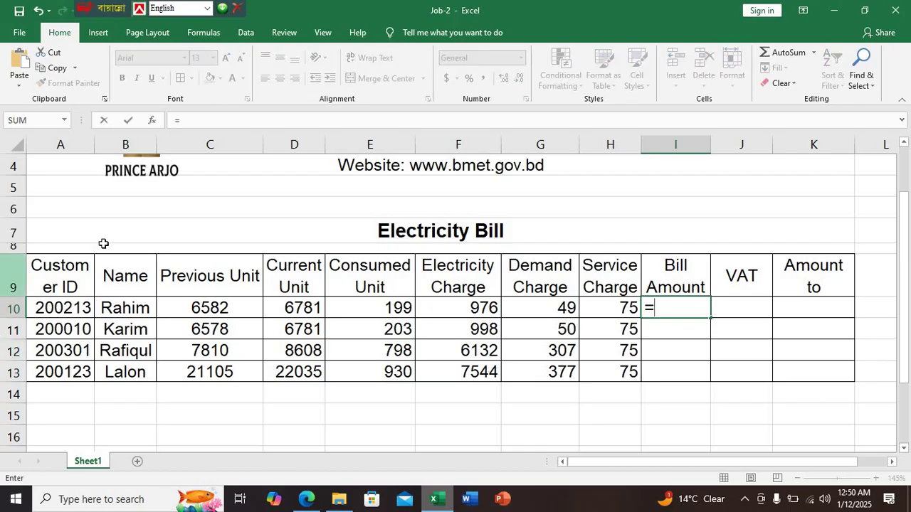
left_click(468, 311)
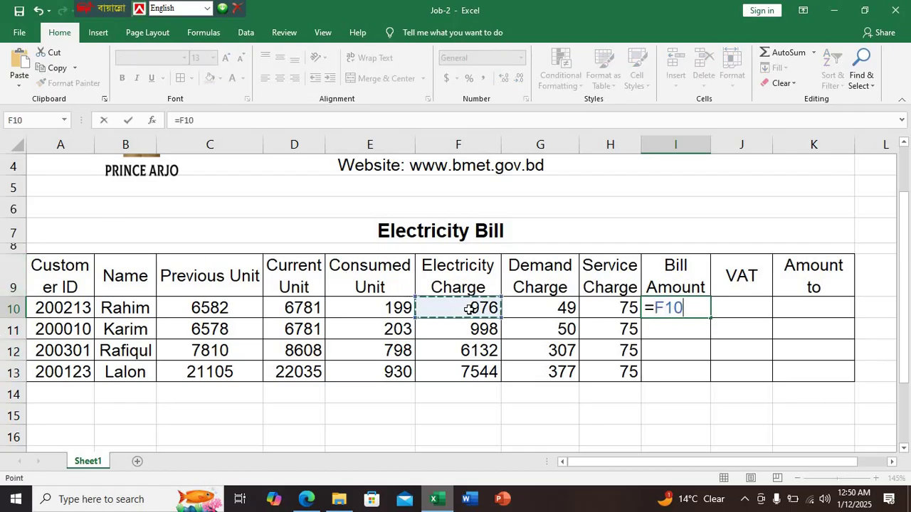
type("+")
left_click(546, 313)
type("+")
left_click(624, 308)
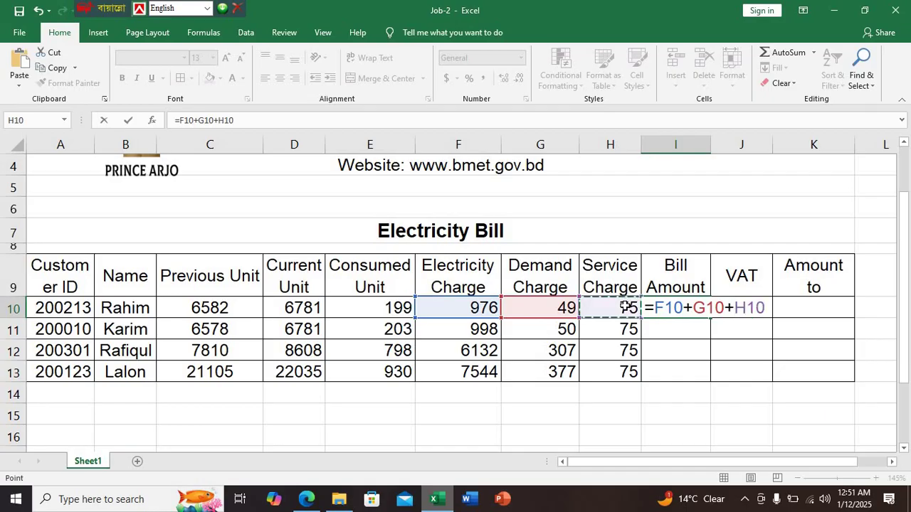
key("Return")
Copy the Bill Amount formula down to I13, giving 1100, 1123, 6513 and 7996
left_click(680, 312)
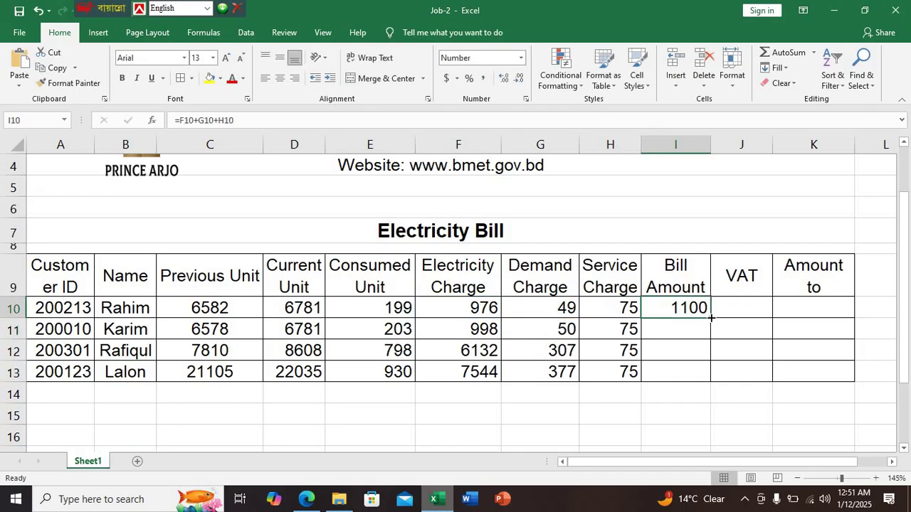
double_click(710, 317)
left_click(744, 313)
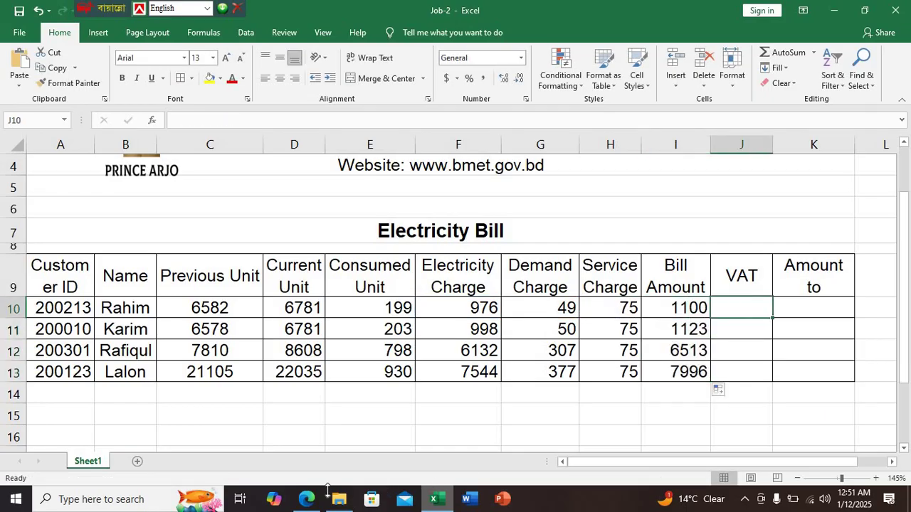
left_click(307, 498)
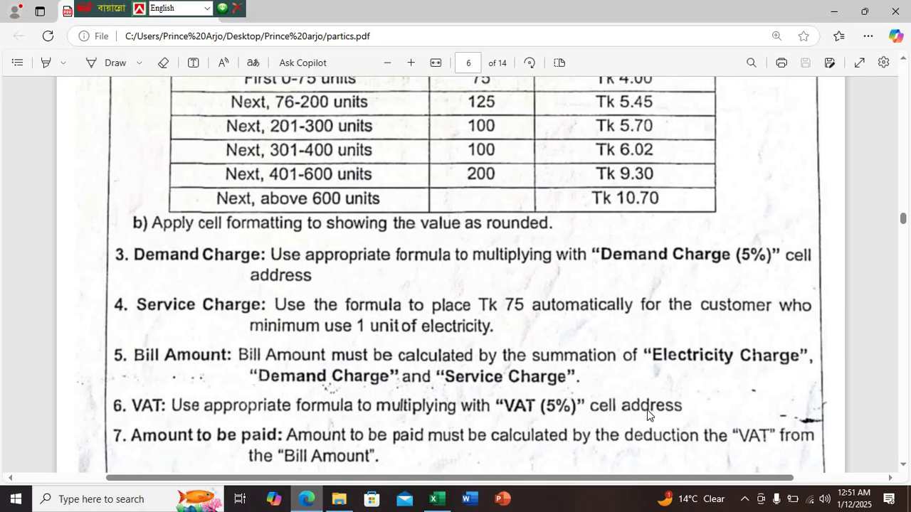
Return to the Job-2 workbook after reading the VAT (5%) rule
left_click(434, 502)
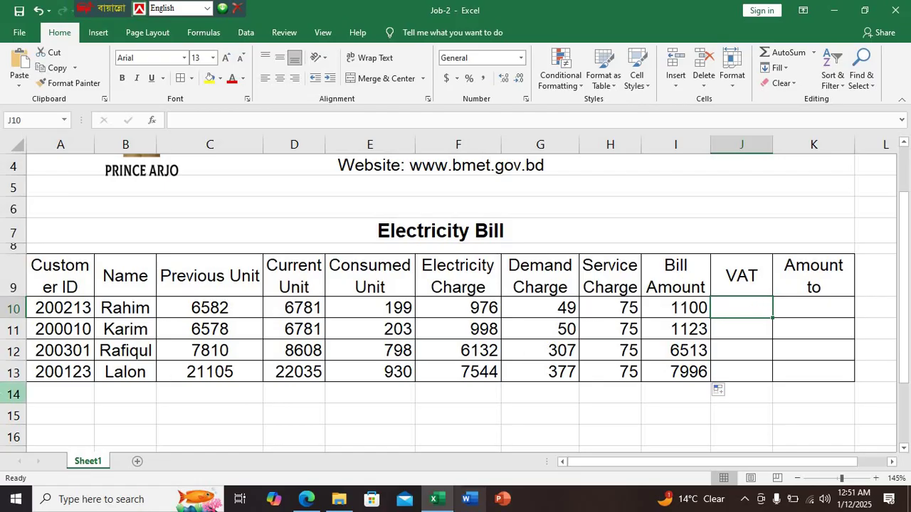
Enter the VAT formula =I10*5% in J10
type("=")
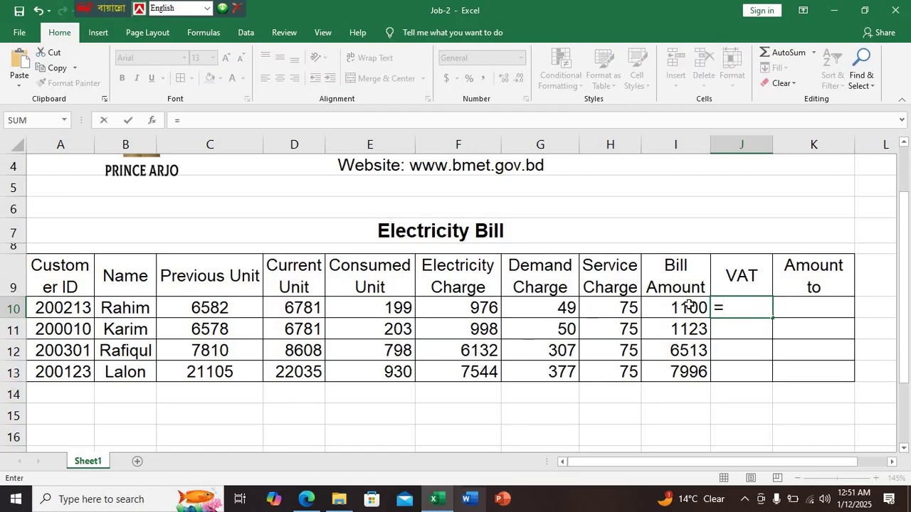
left_click(687, 306)
type("*")
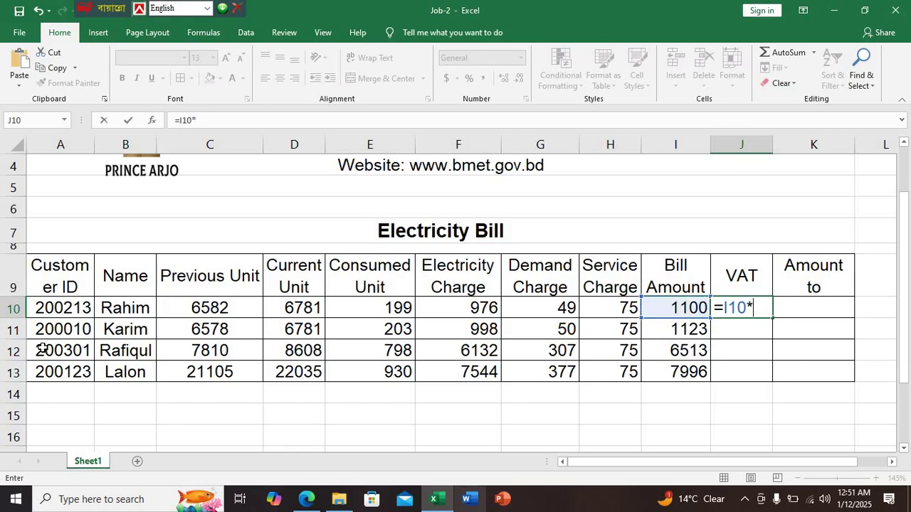
type("5%")
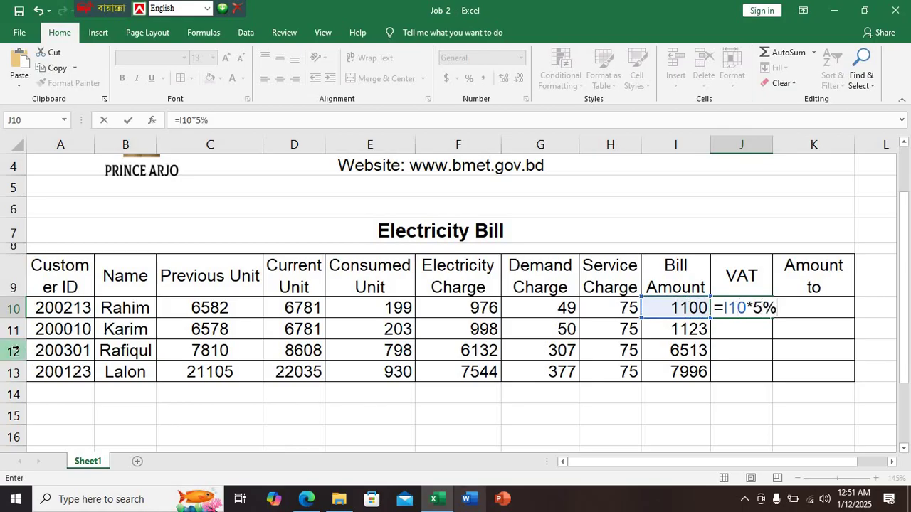
key("Return")
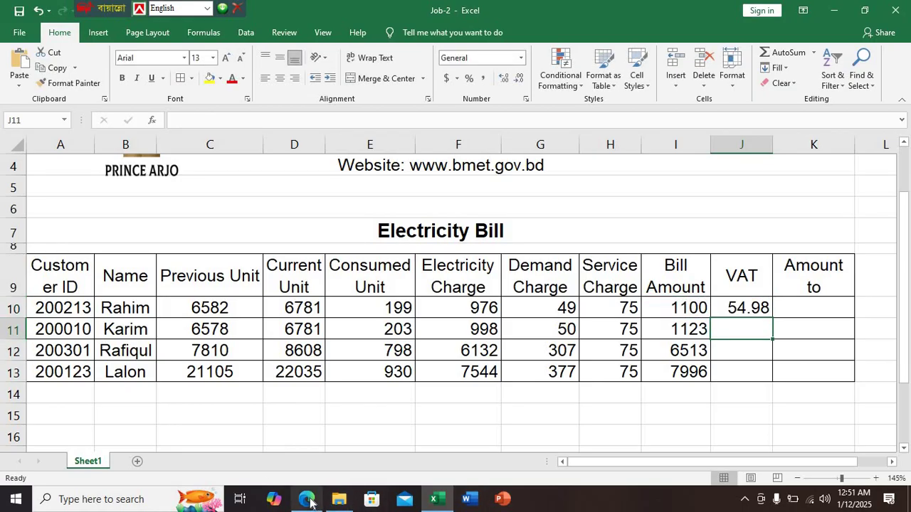
left_click(306, 499)
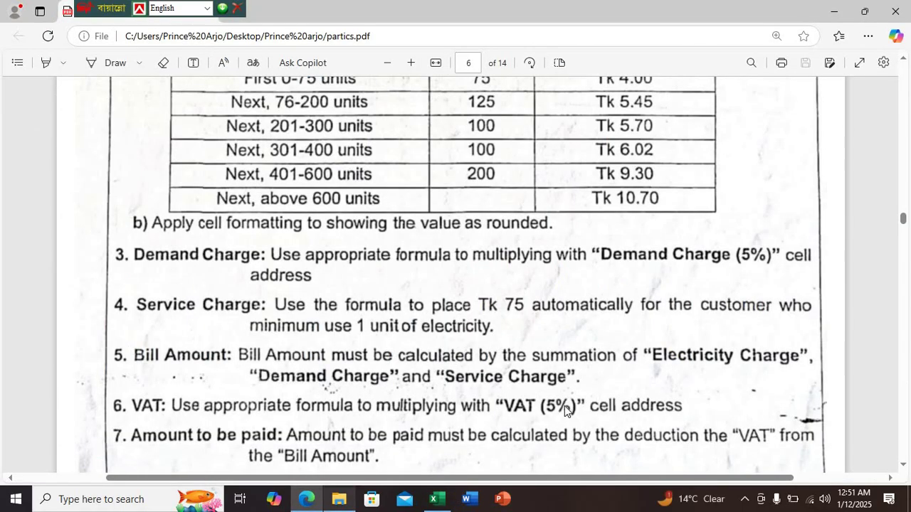
scroll(324, 374, "down", 1)
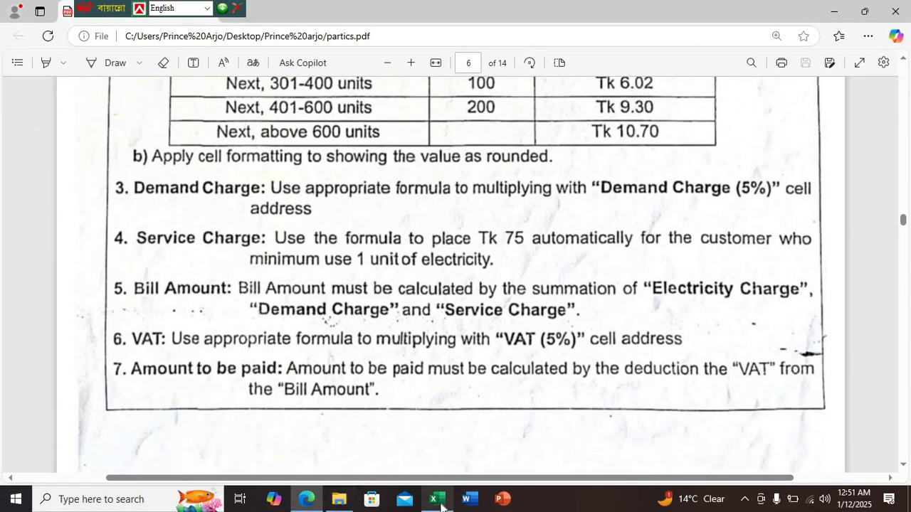
left_click(433, 498)
Copy the VAT formula down through J13 for all four customers
left_click(758, 307)
left_click_drag(772, 318, 775, 371)
left_click(764, 311)
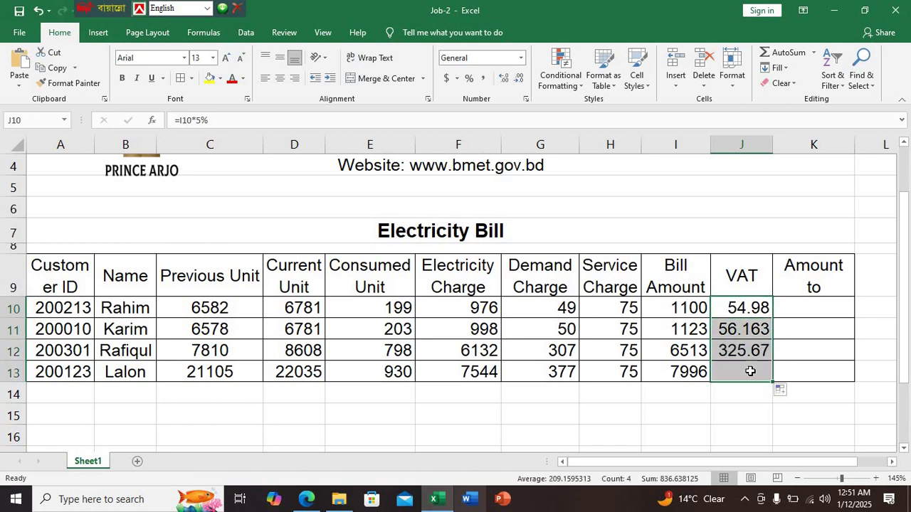
double_click(751, 371)
left_click(754, 401)
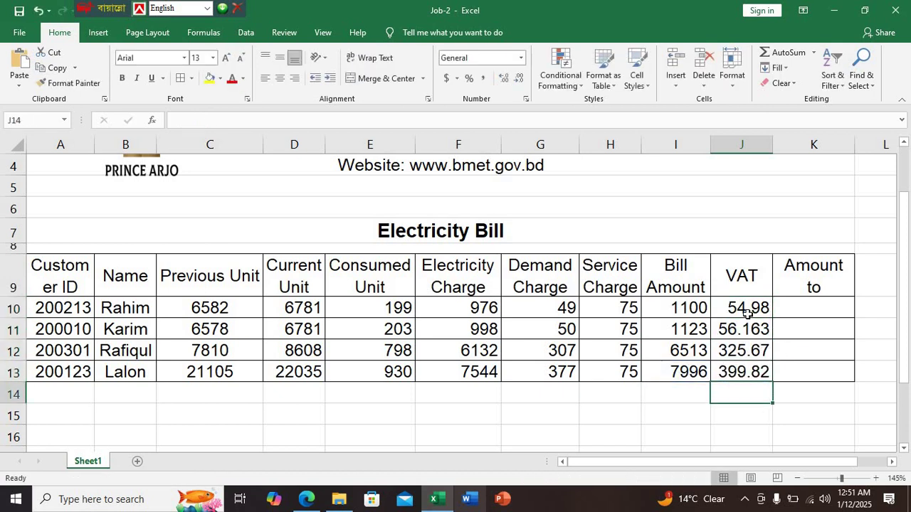
Round VAT to whole numbers (55, 56, 326, 400) and widen column K to fit its heading
left_click_drag(743, 307, 746, 374)
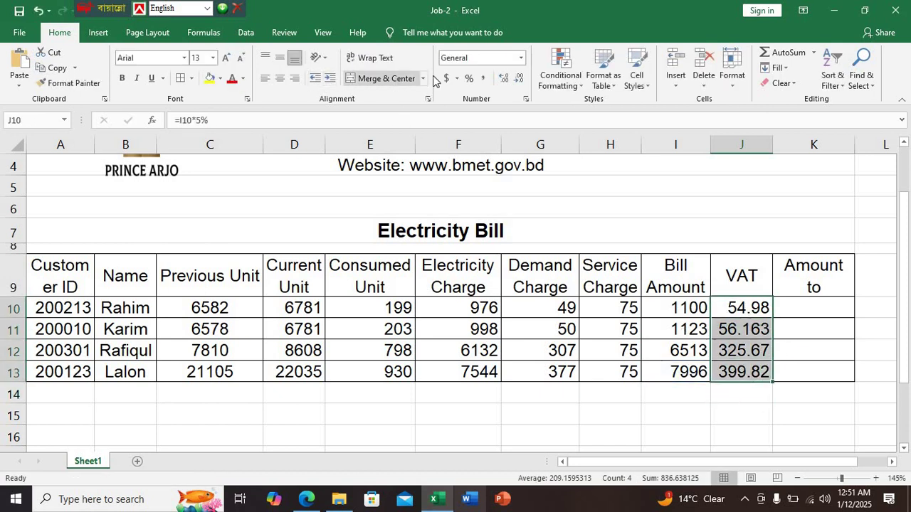
left_click(519, 78)
left_click(519, 77)
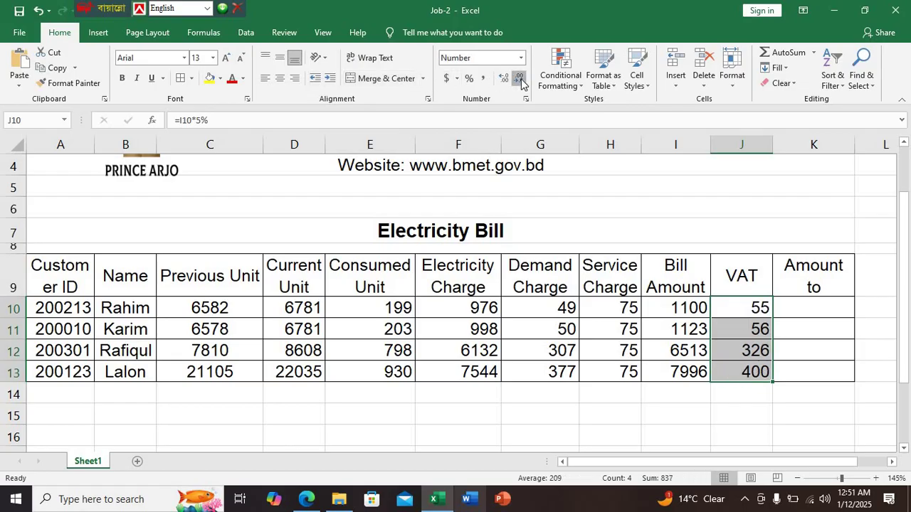
left_click(802, 311)
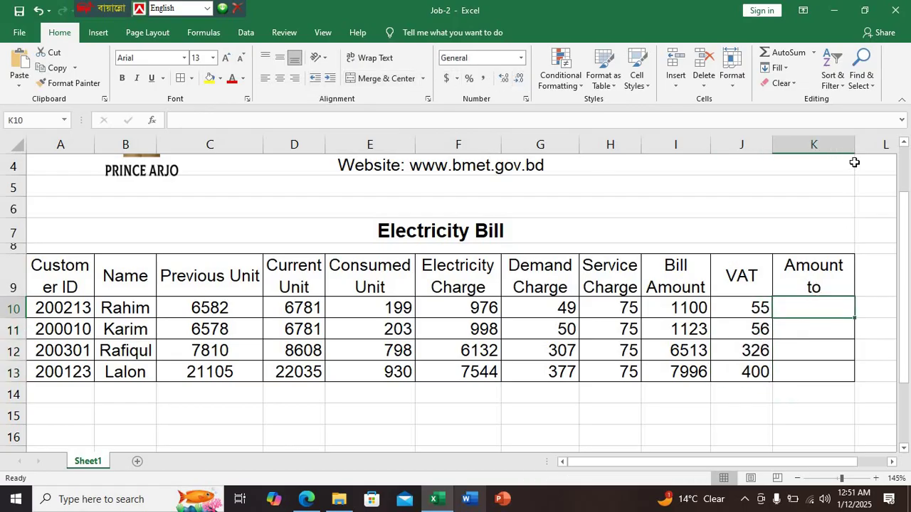
left_click_drag(859, 152, 869, 153)
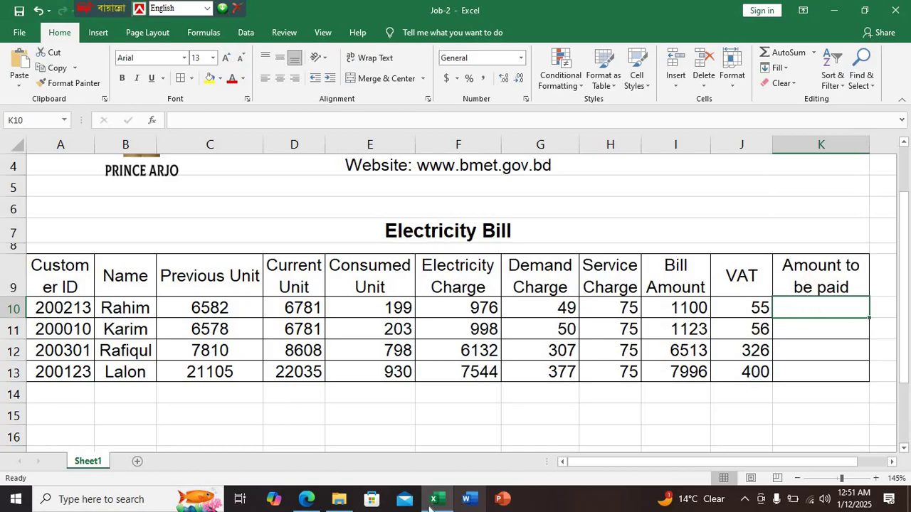
Enter =I10-J10 in K10 as the first Amount to be paid
left_click(307, 500)
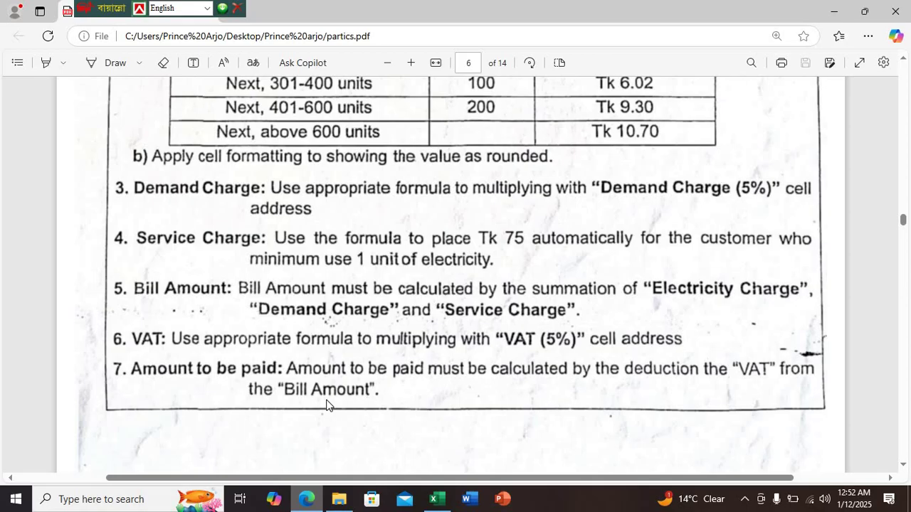
left_click(437, 499)
left_click(810, 304)
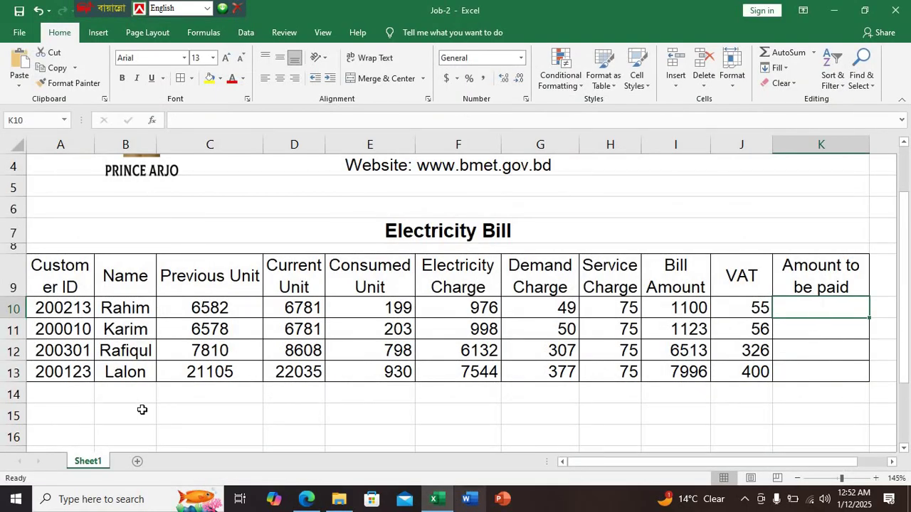
type("=")
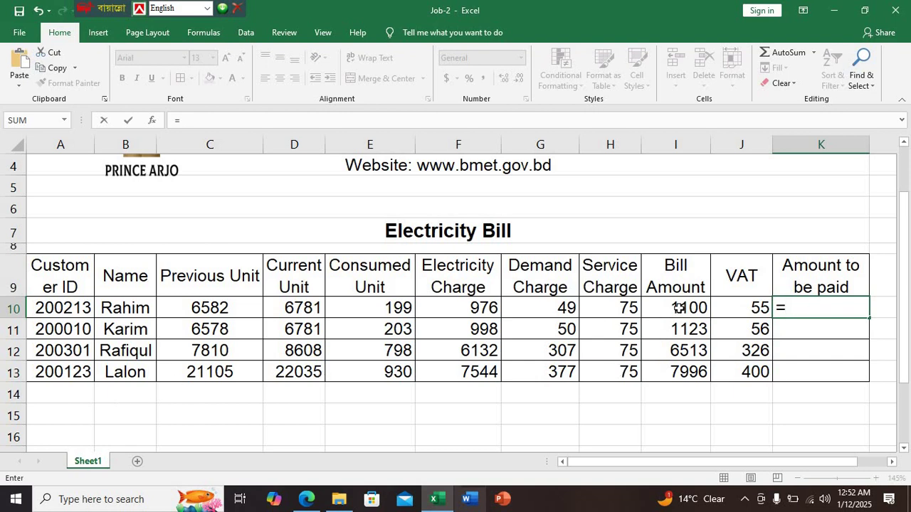
left_click(680, 307)
type("-")
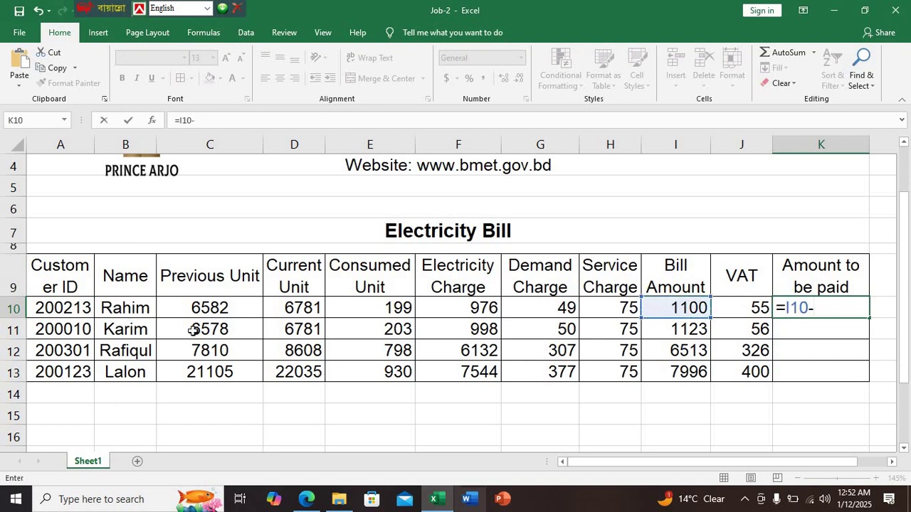
left_click(741, 307)
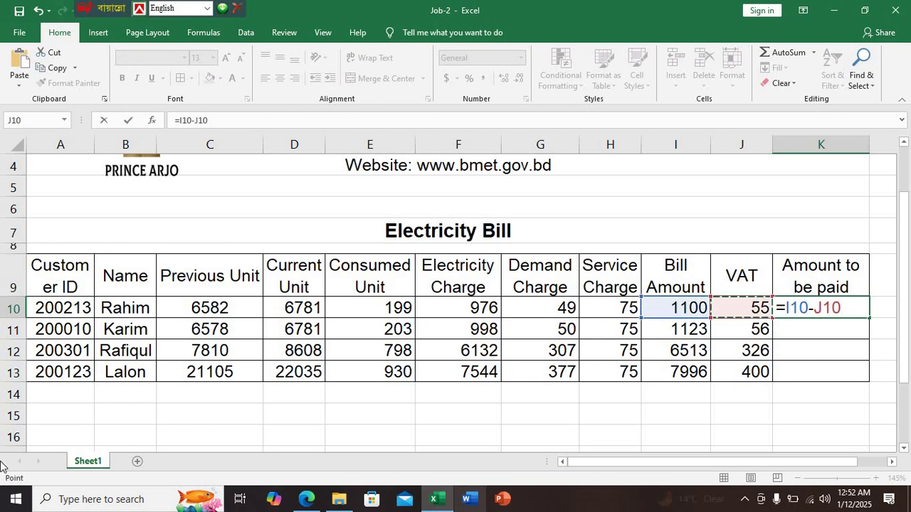
key("Return")
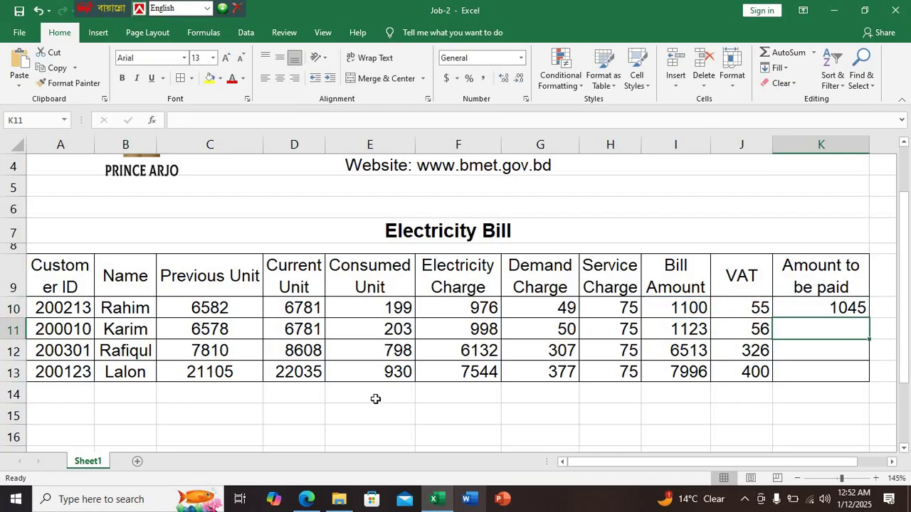
Copy the Amount to be paid formula down to K13, giving 1045, 1067, 6188 and 7597
left_click(858, 311)
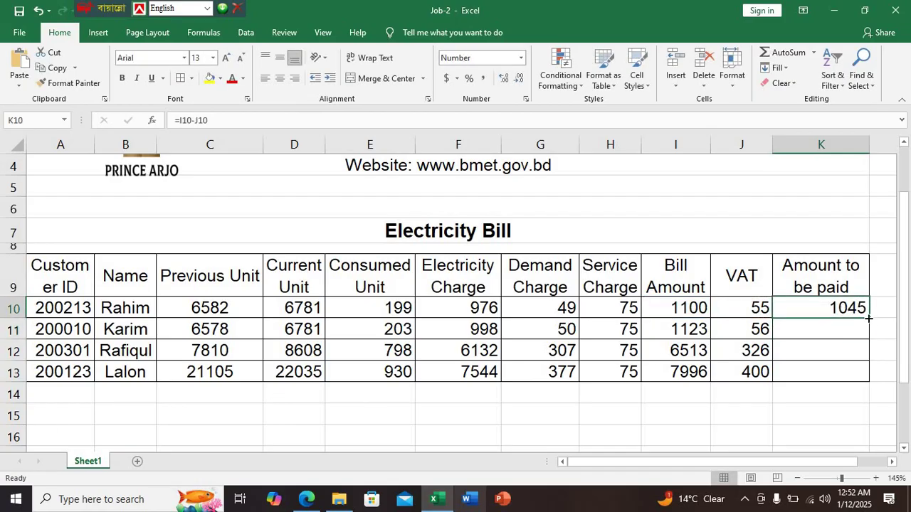
double_click(868, 318)
left_click(799, 409)
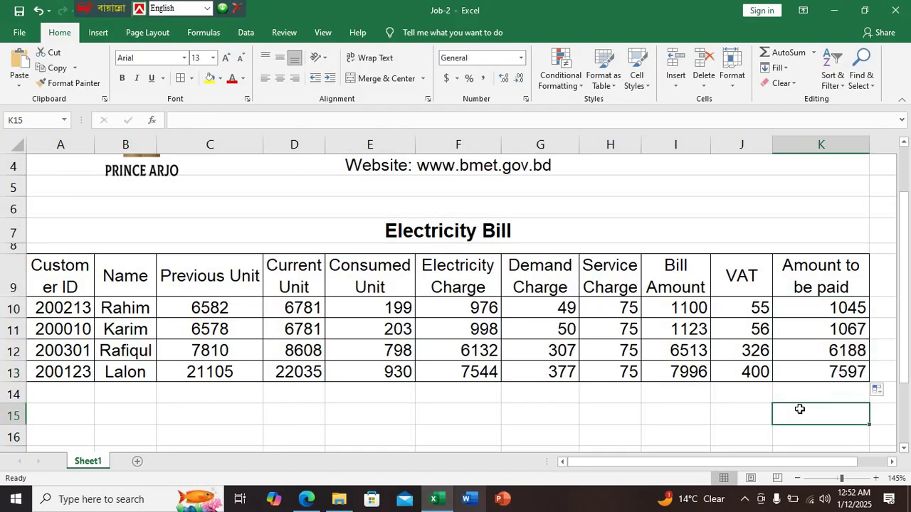
left_click(306, 498)
Review the task instructions and sample Electricity Bill table on PDF pages 5–7, then return to Job-2
scroll(349, 325, "down", 3)
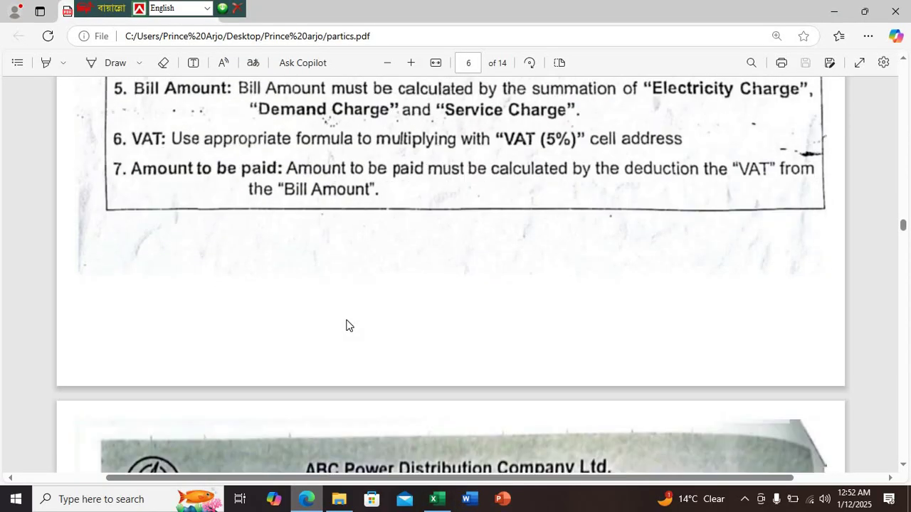
scroll(349, 325, "down", 5)
scroll(315, 258, "down", 1)
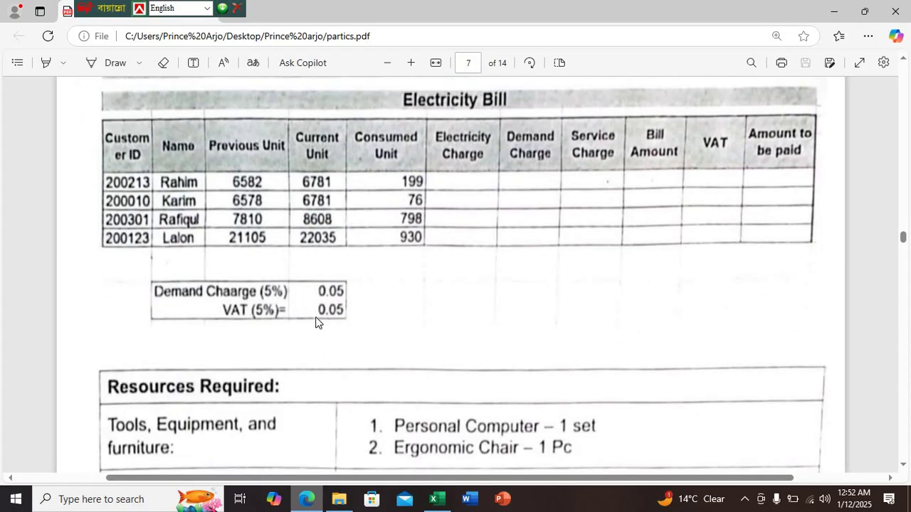
scroll(318, 297, "down", 1)
scroll(307, 269, "up", 10)
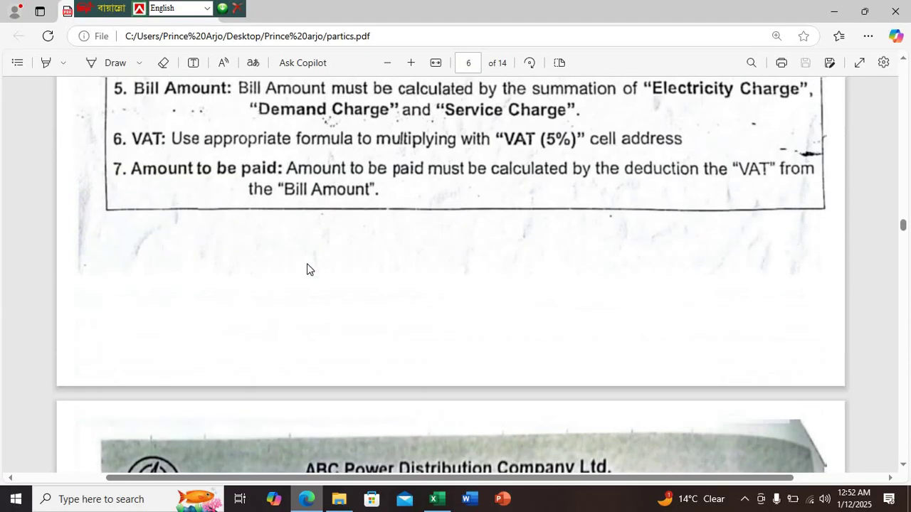
scroll(307, 267, "up", 2)
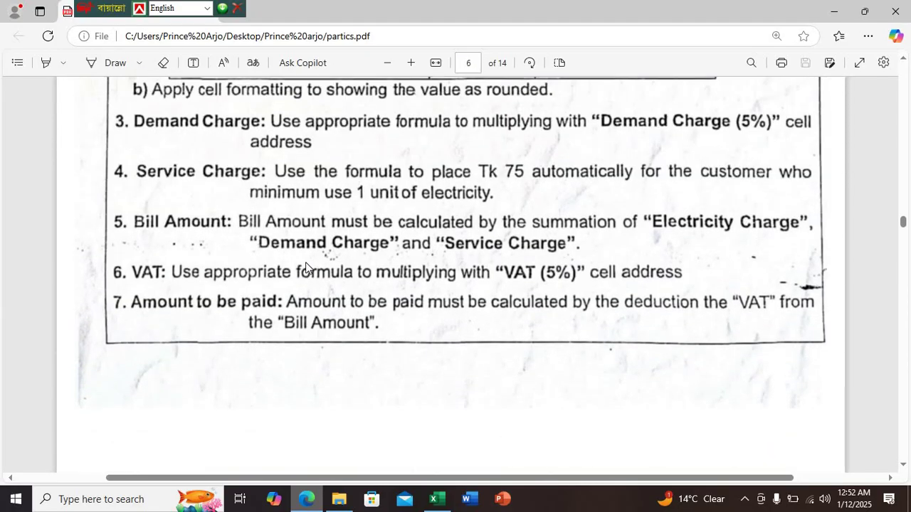
scroll(307, 268, "down", 2)
scroll(305, 267, "down", 1)
scroll(305, 268, "up", 12)
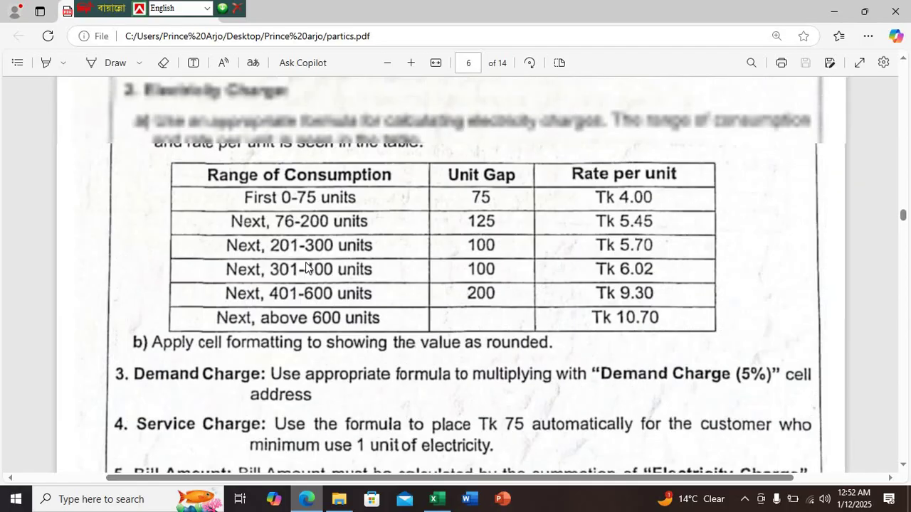
scroll(306, 268, "up", 7)
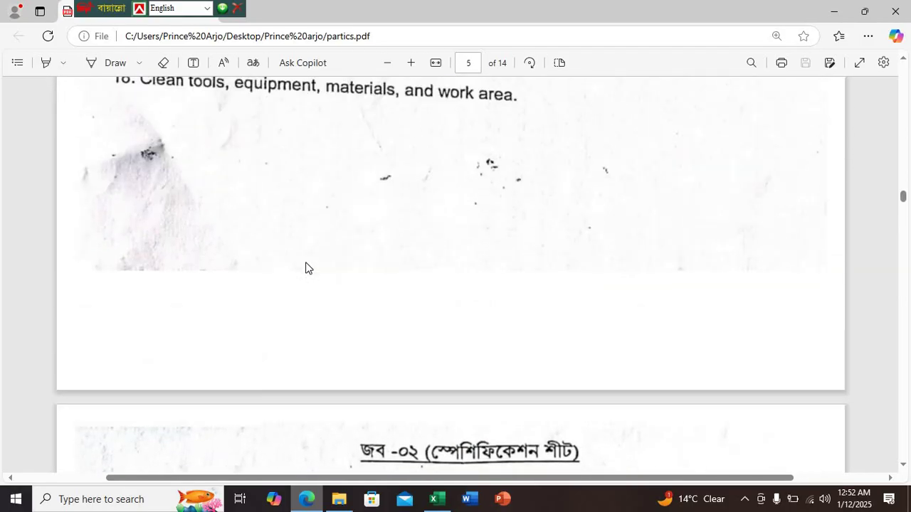
scroll(306, 267, "down", 5)
scroll(306, 268, "up", 5)
scroll(306, 266, "down", 10)
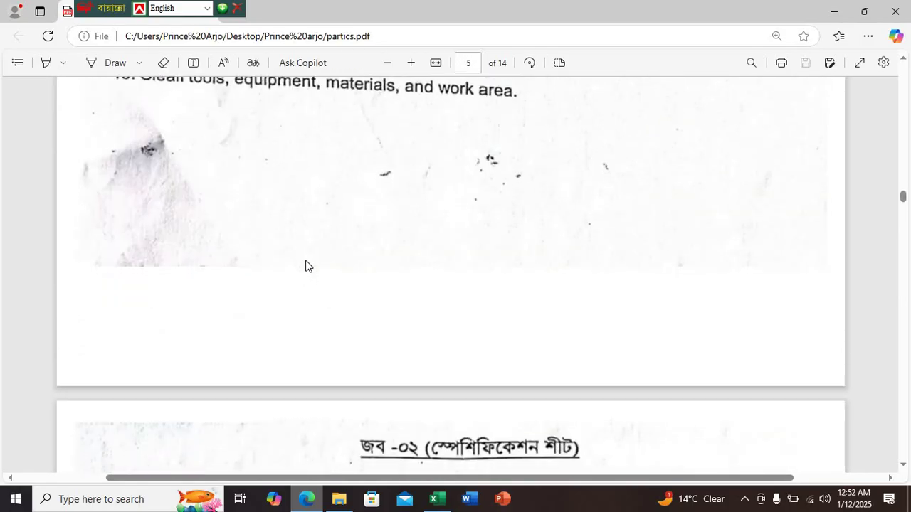
scroll(306, 264, "down", 12)
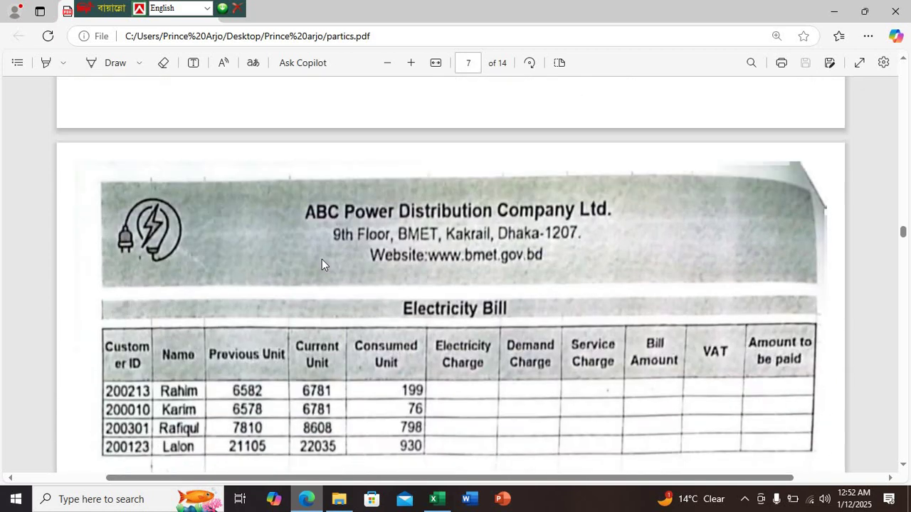
scroll(451, 263, "down", 4)
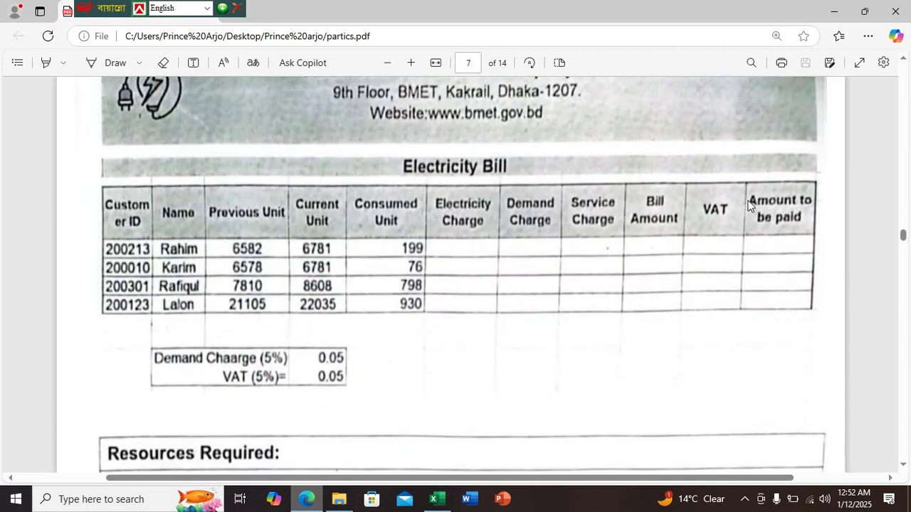
left_click(437, 499)
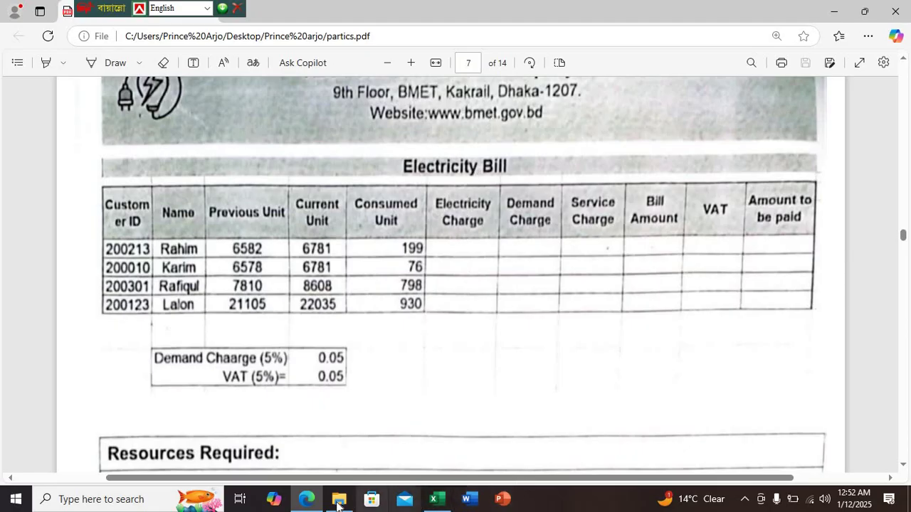
scroll(484, 356, "up", 2)
left_click(437, 498)
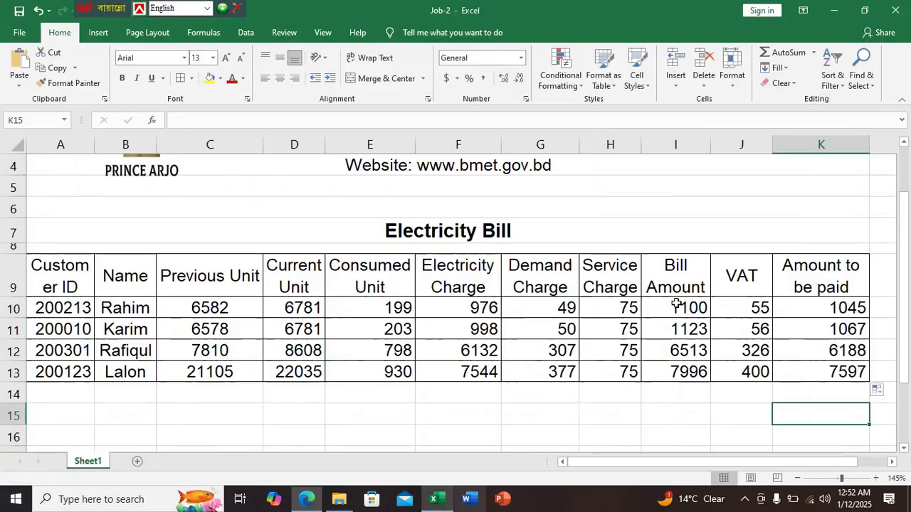
Give the bill table's column heading row a grey fill
scroll(452, 249, "up", 1)
scroll(452, 253, "down", 3)
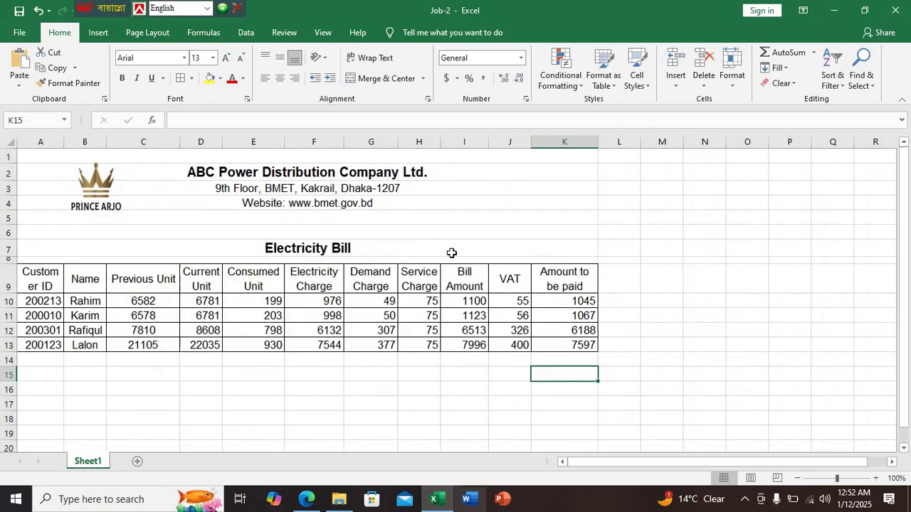
scroll(452, 253, "up", 2)
left_click_drag(736, 304, 61, 298)
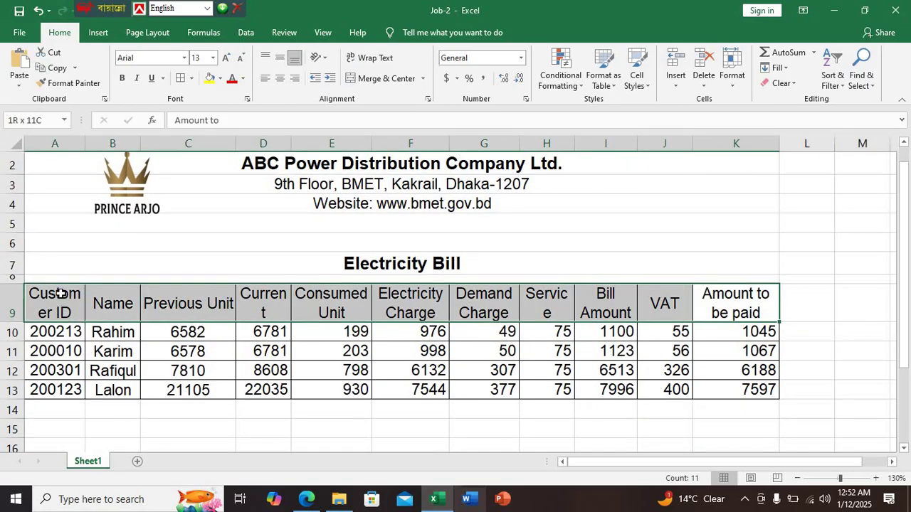
left_click(221, 79)
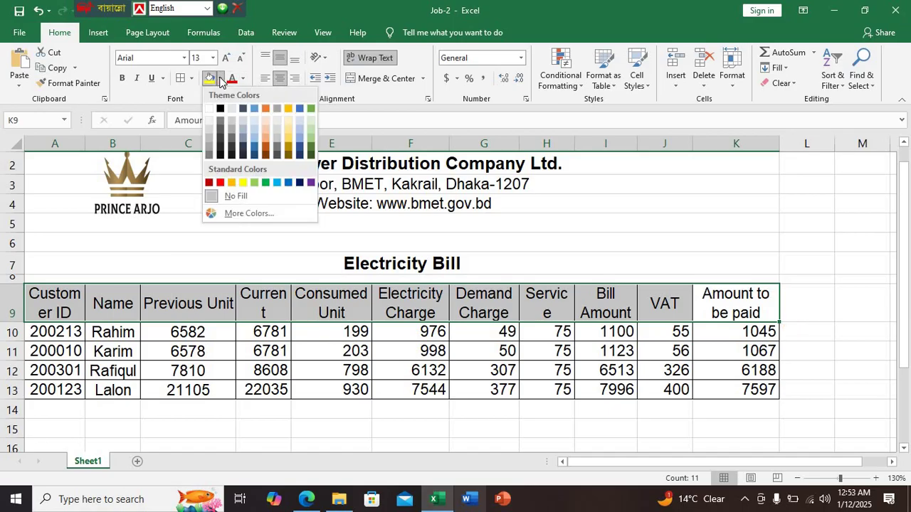
left_click(211, 155)
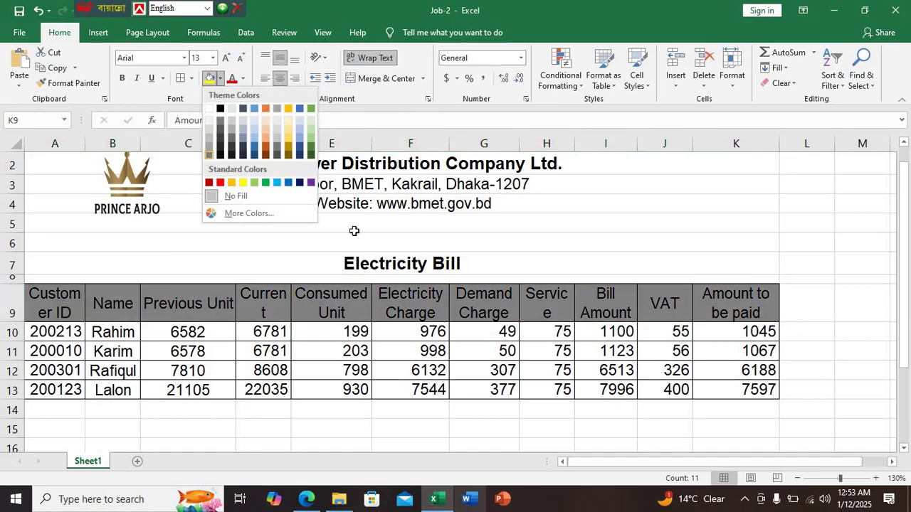
Fill the Electricity Bill title row and the company details in rows 2–4 grey
left_click(433, 260)
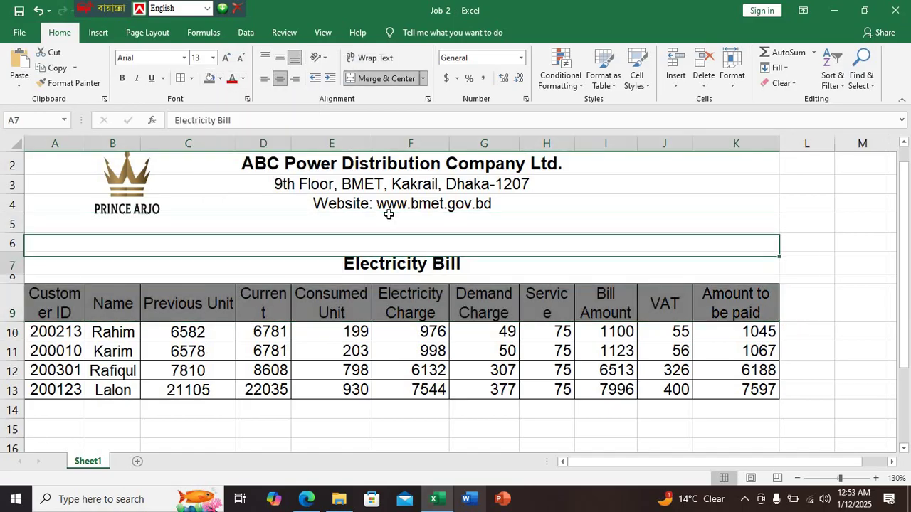
left_click(211, 79)
left_click_drag(329, 162, 325, 205)
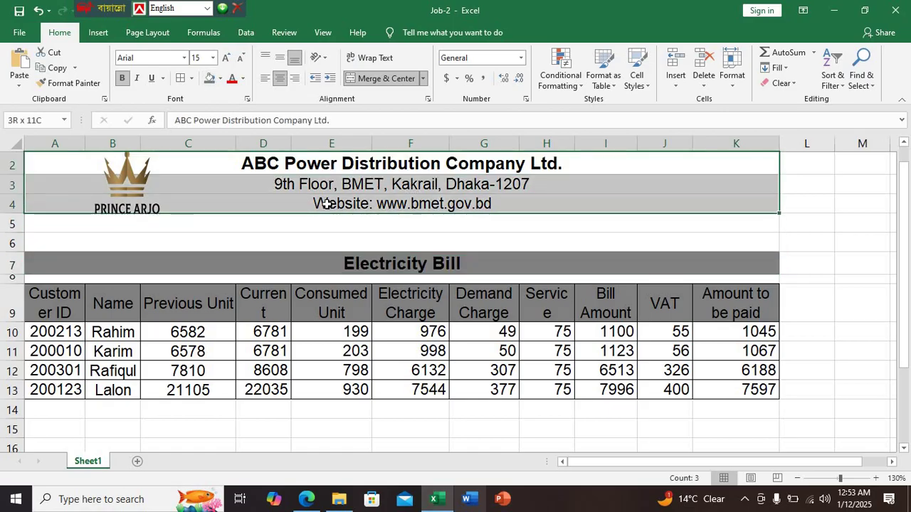
left_click(211, 78)
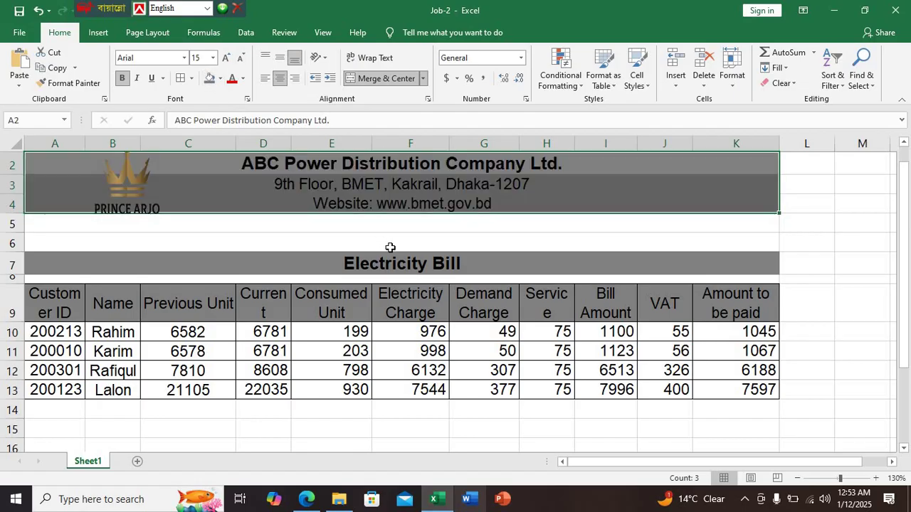
left_click_drag(391, 246, 384, 245)
scroll(387, 246, "up", 1)
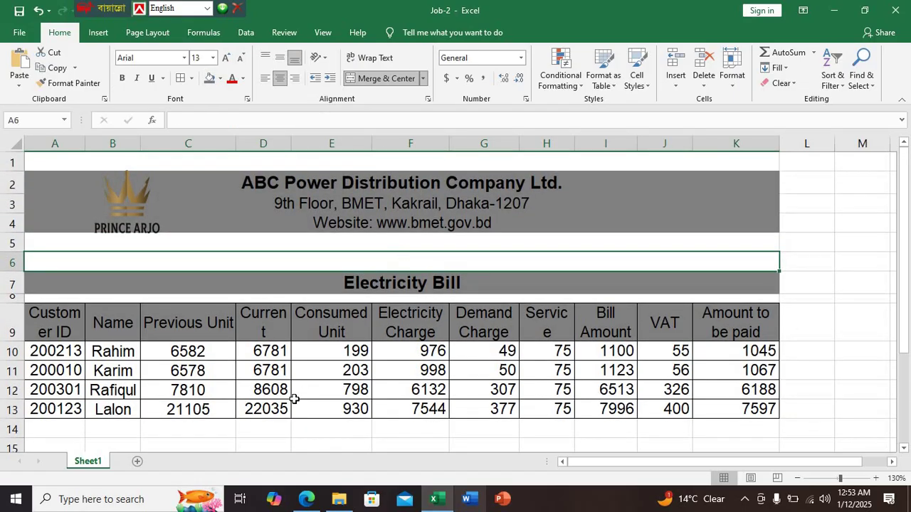
left_click(307, 498)
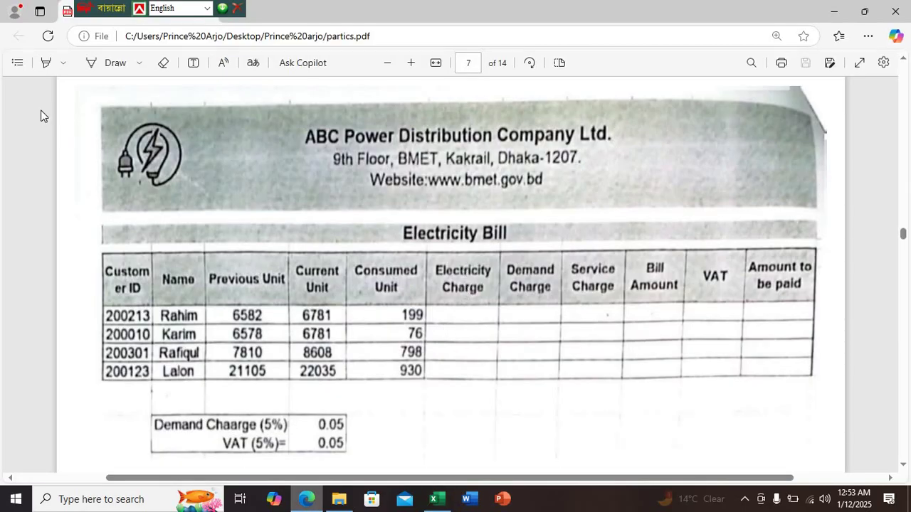
Move the logo up slightly and fill row 1 grey
left_click(434, 499)
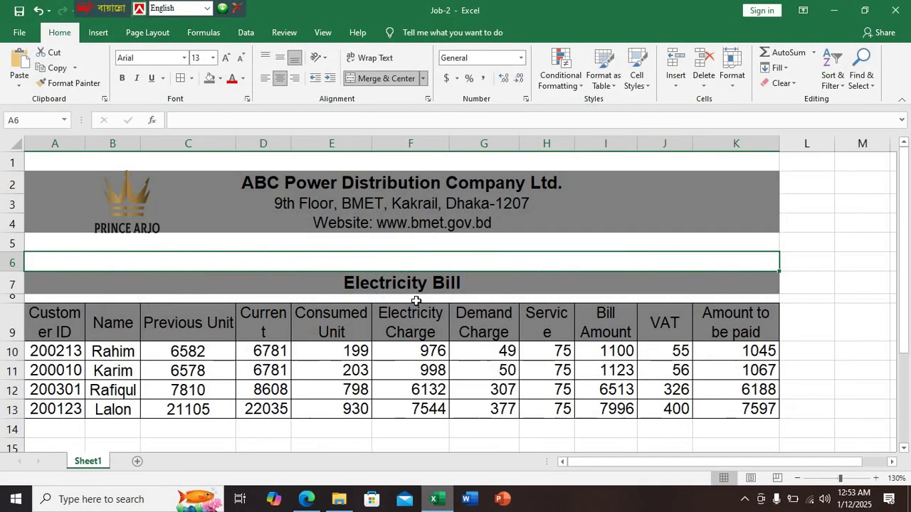
left_click(229, 274)
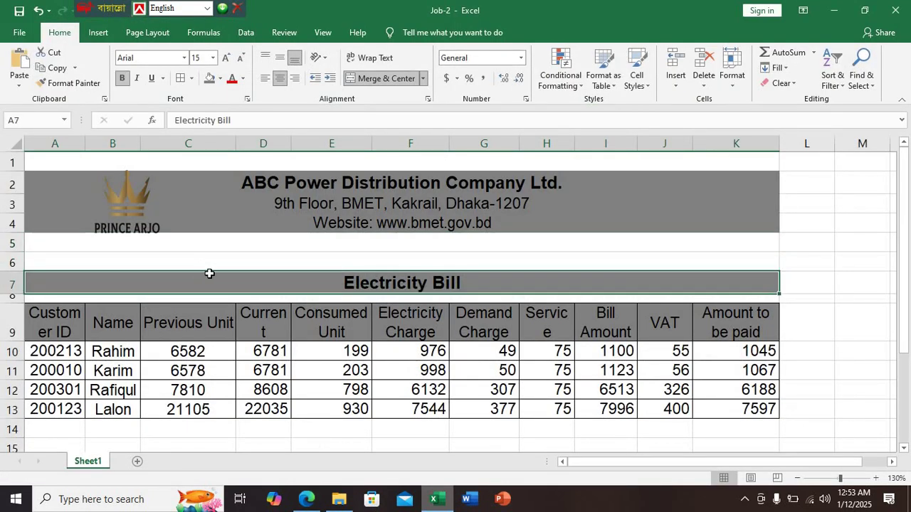
left_click_drag(136, 225, 136, 210)
left_click(187, 162)
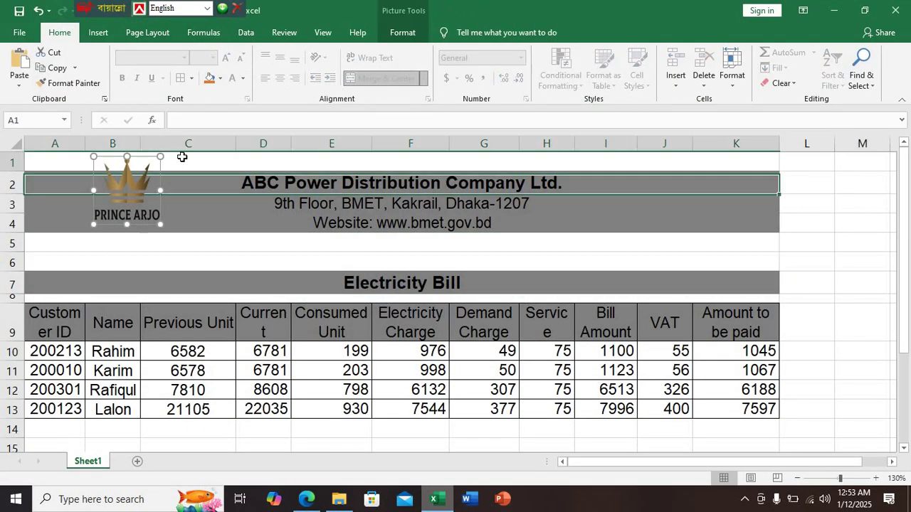
left_click(207, 79)
Delete the blank row 6 above the Electricity Bill title
left_click(204, 262)
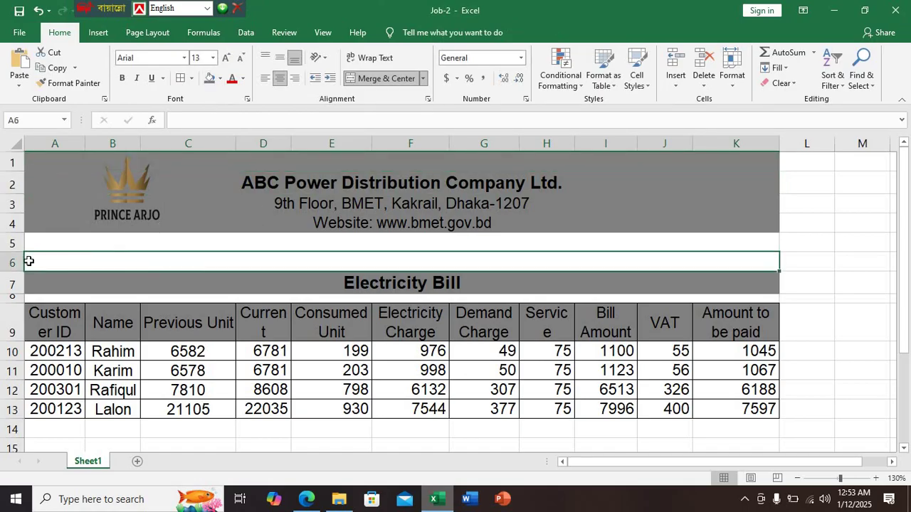
right_click(11, 262)
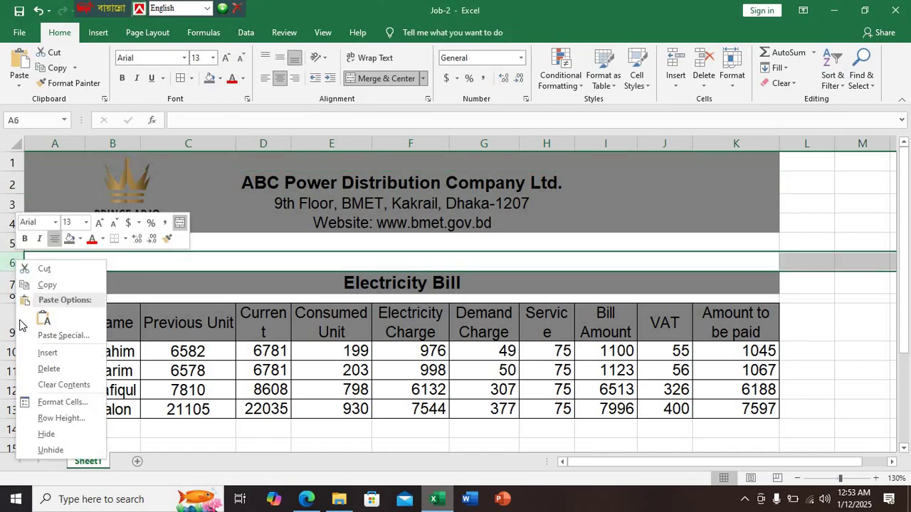
left_click(49, 369)
left_click(837, 356)
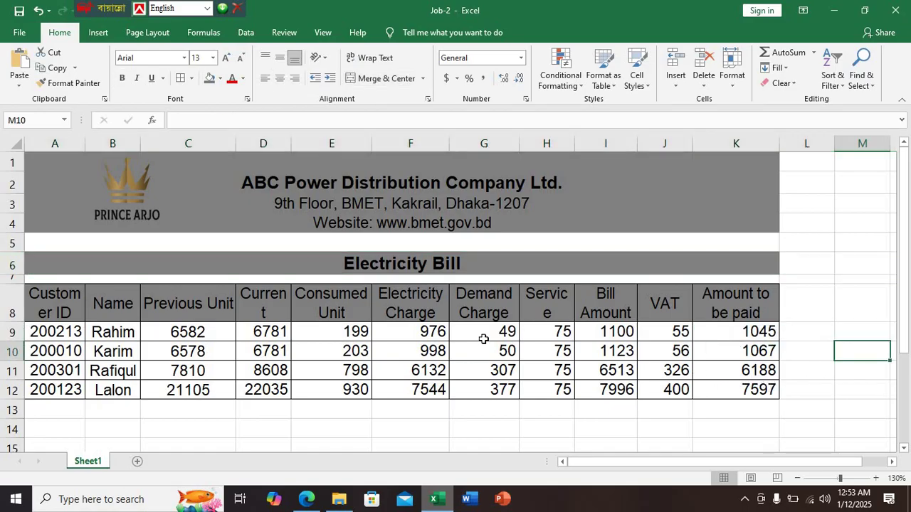
key("alt+Tab")
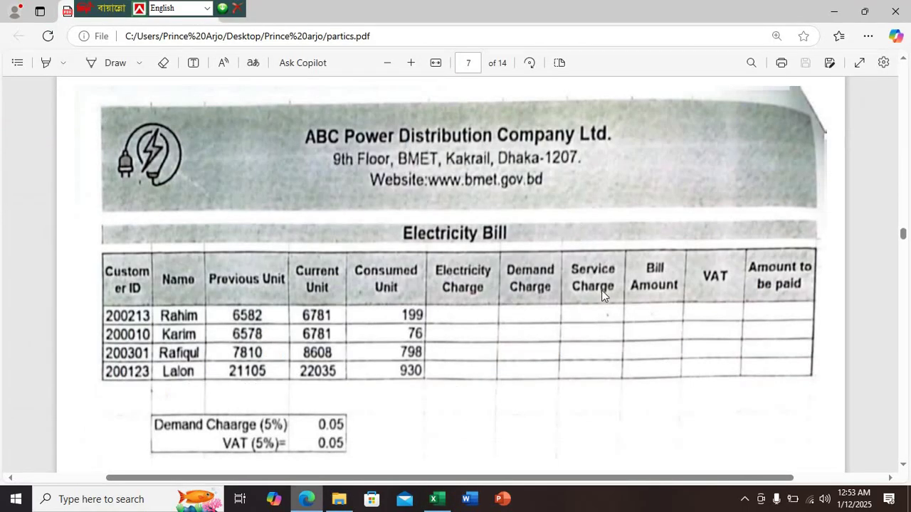
Scroll the PDF back from page 7 to the page 5 task list, then return to Excel
scroll(601, 291, "down", 2)
scroll(488, 339, "up", 8)
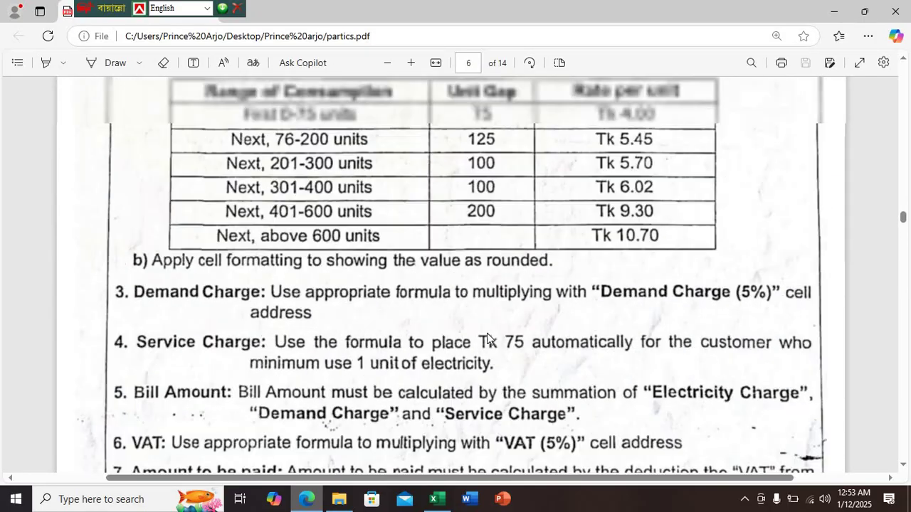
scroll(487, 333, "up", 15)
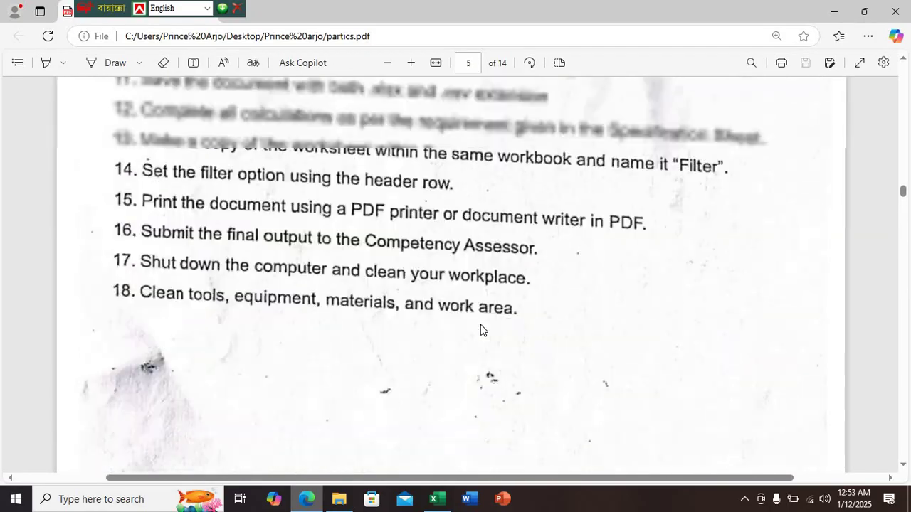
scroll(480, 326, "up", 3)
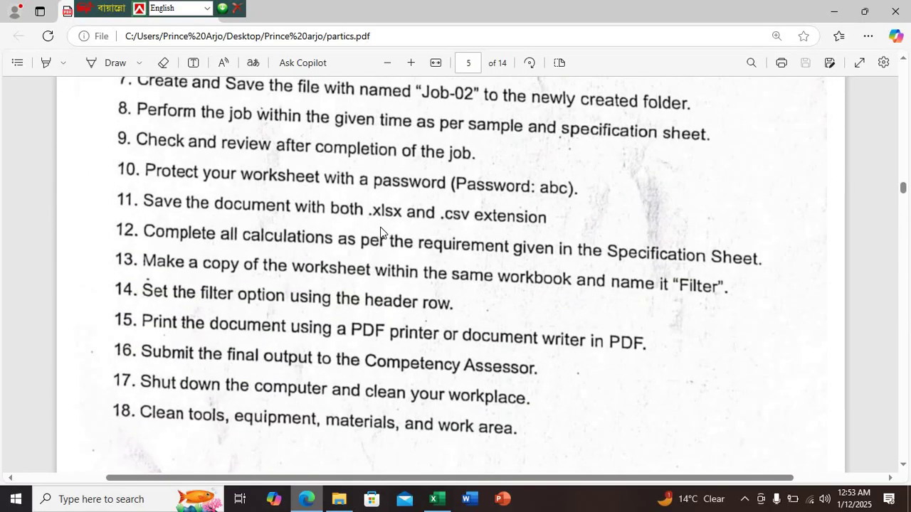
scroll(436, 244, "up", 1)
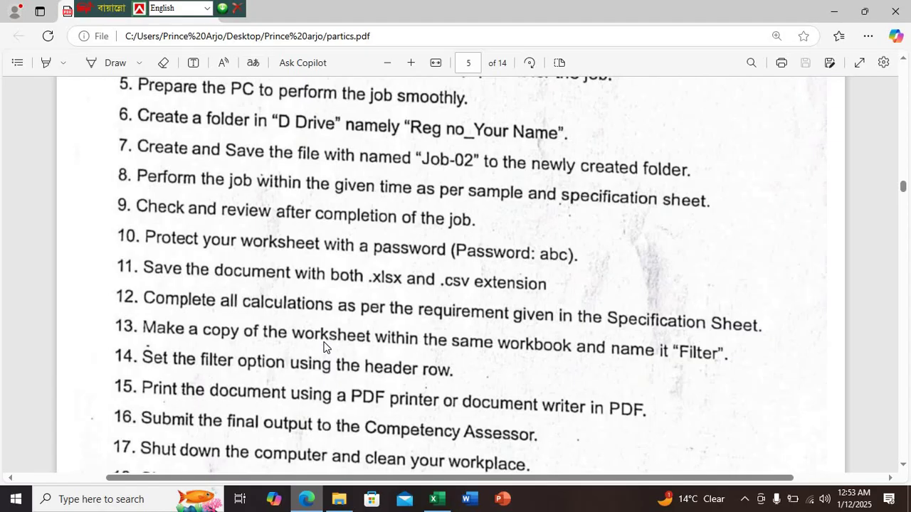
left_click(432, 500)
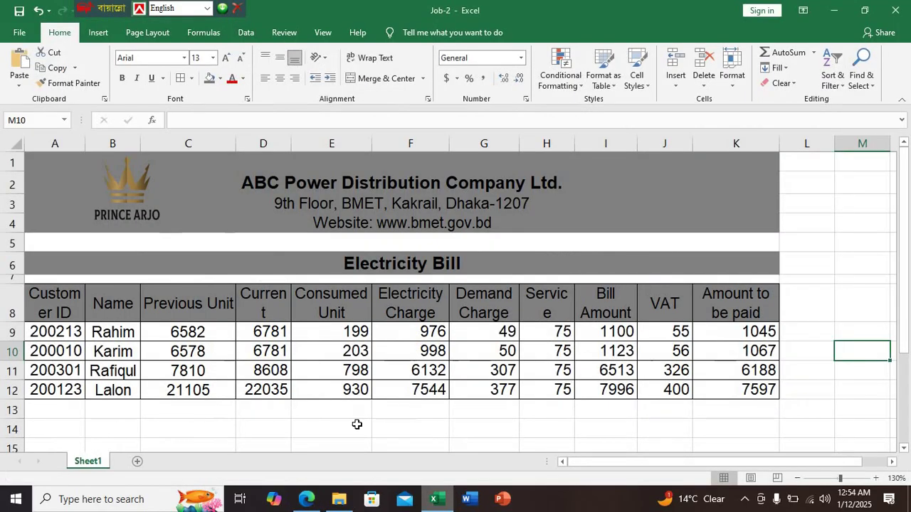
Create a copy of Sheet1 placed at the end of the workbook
left_click(355, 422)
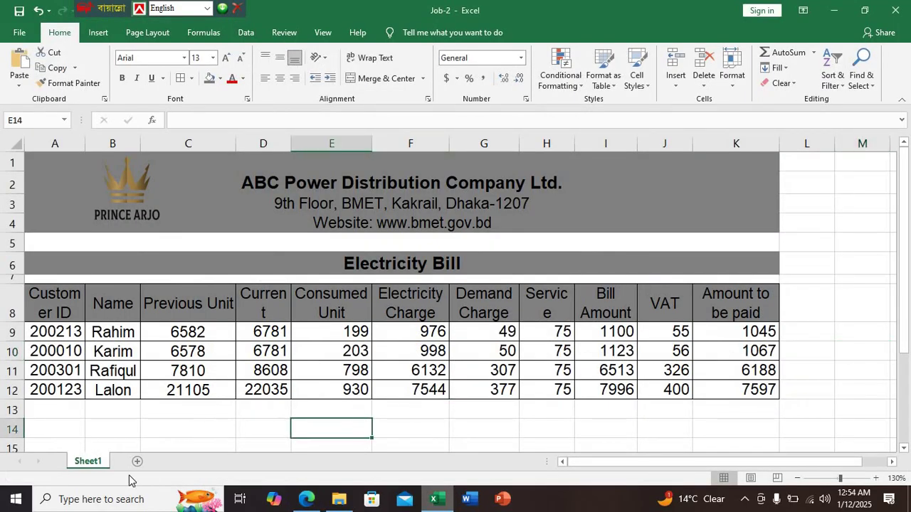
right_click(88, 466)
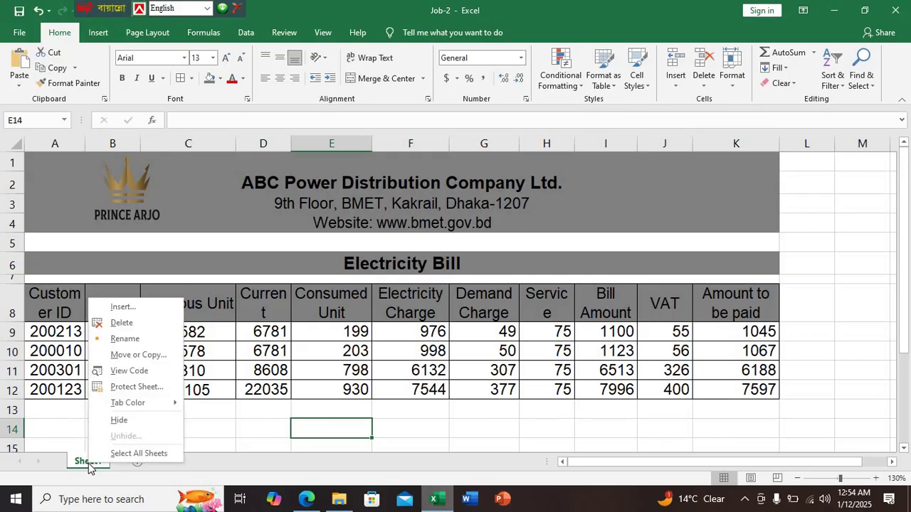
left_click(139, 355)
left_click(53, 409)
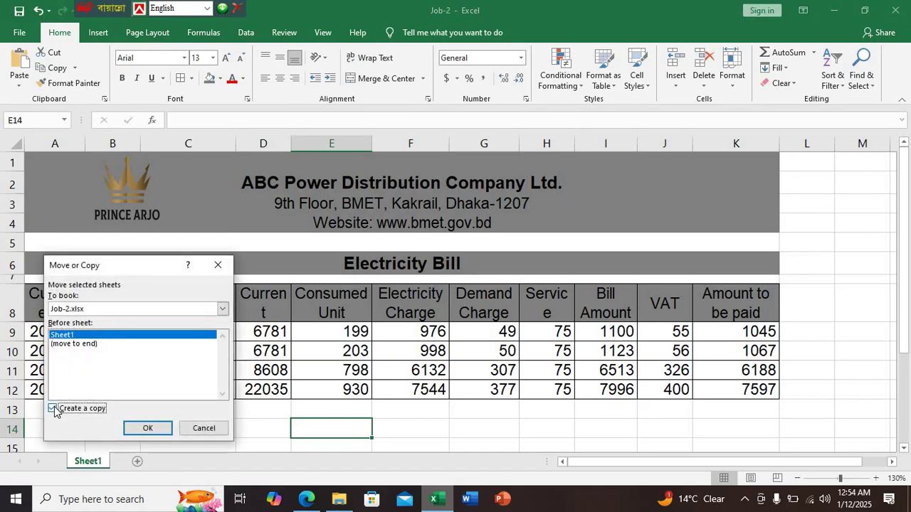
left_click(75, 344)
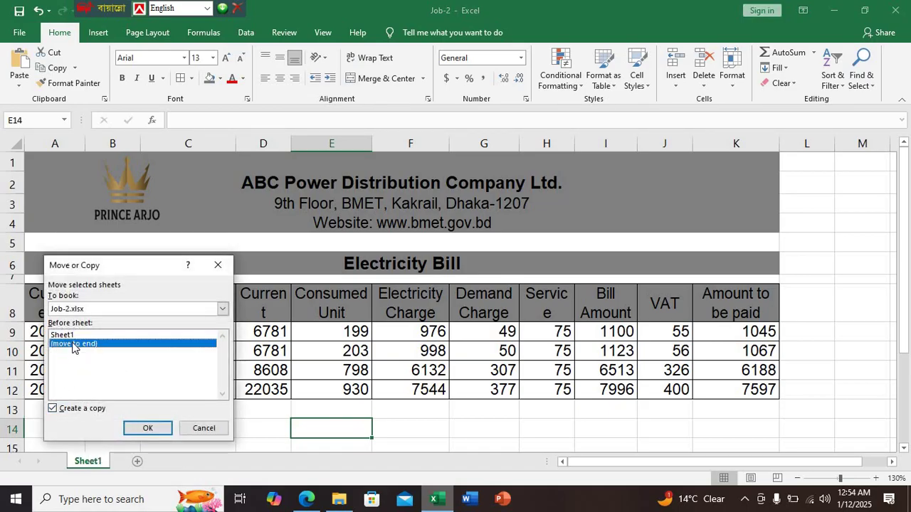
left_click(149, 428)
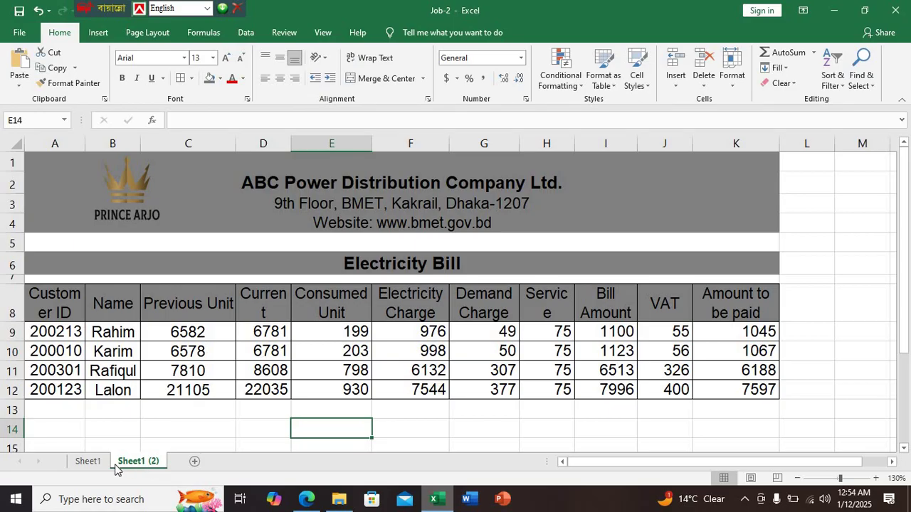
Rename the copied sheet to 'Filter'
right_click(139, 463)
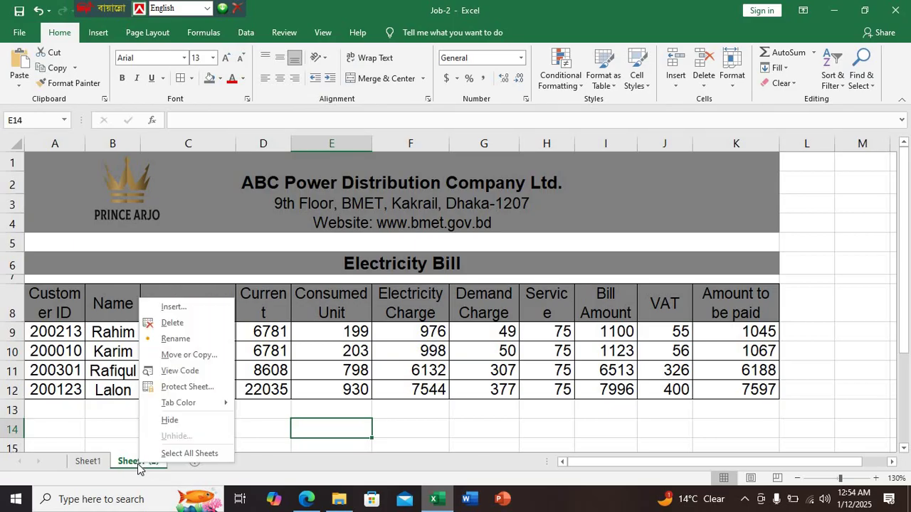
left_click(171, 338)
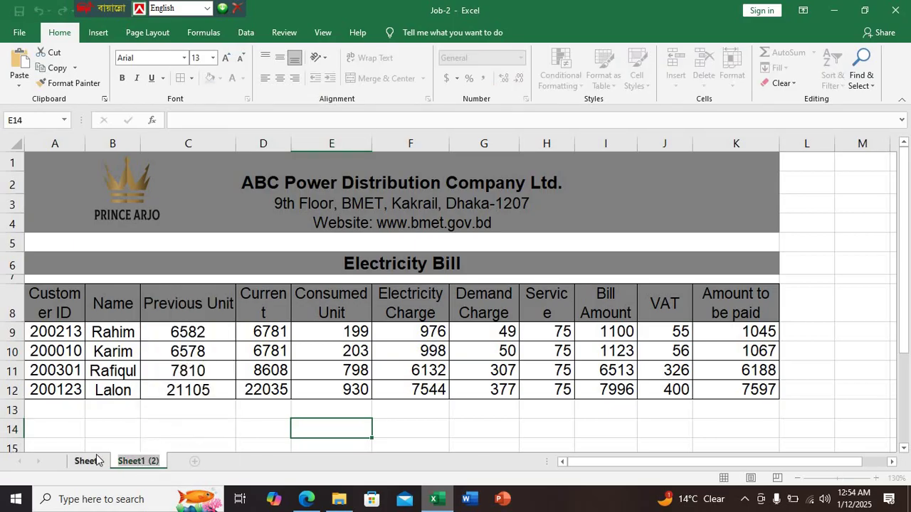
type("Filter")
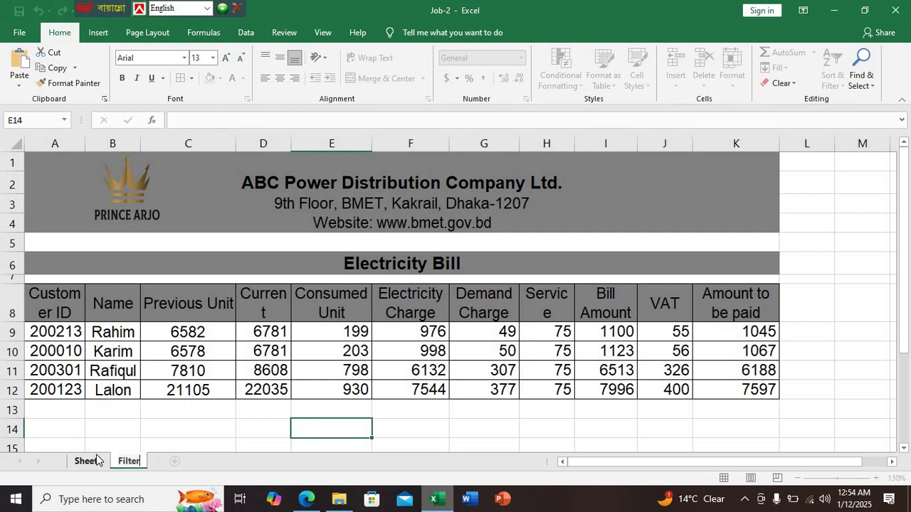
key("Return")
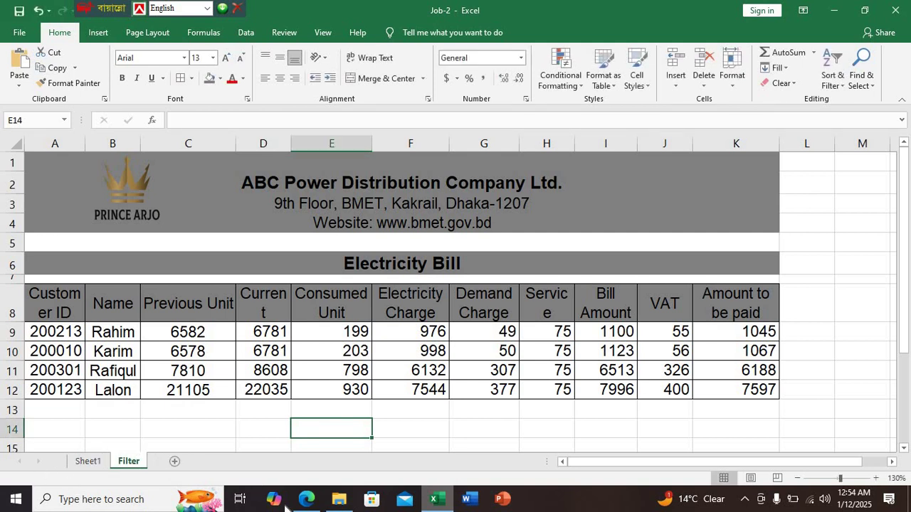
left_click(337, 499)
Check the page 5 task list in the PDF, then bring up Sheet1 of the Job-2 workbook
left_click(306, 499)
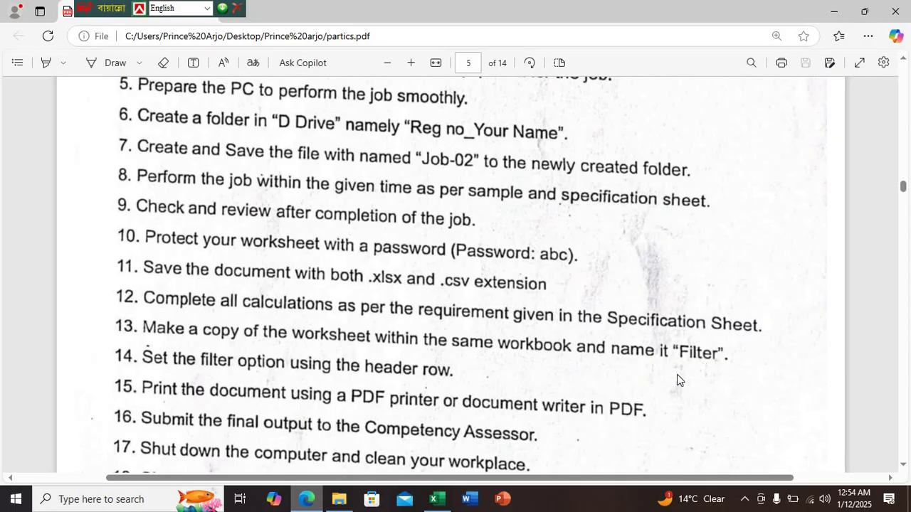
left_click(436, 499)
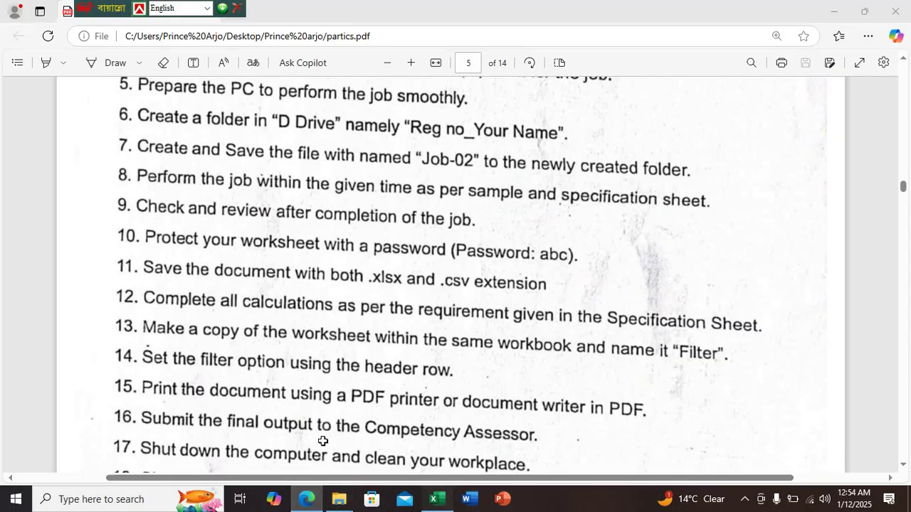
left_click(87, 461)
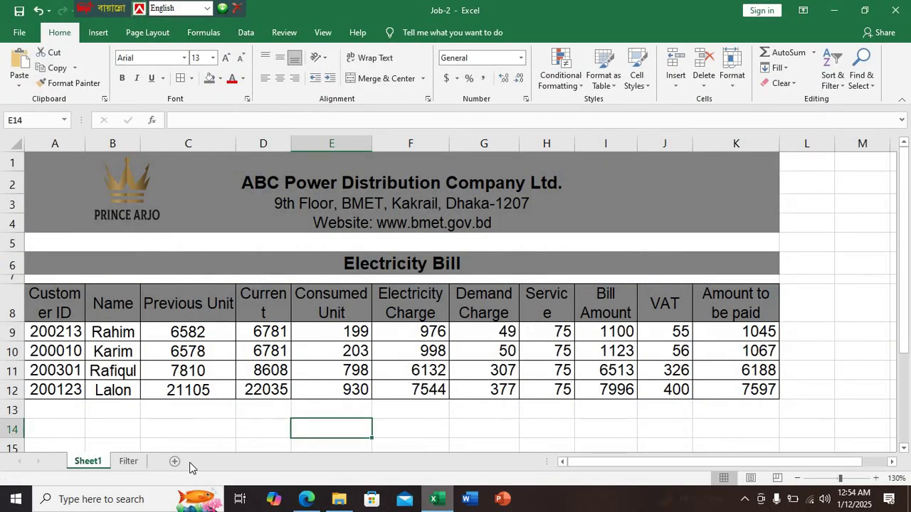
On Sheet1, resize columns A–K to fit their headers, widening H and narrowing VAT column J
left_click(130, 463)
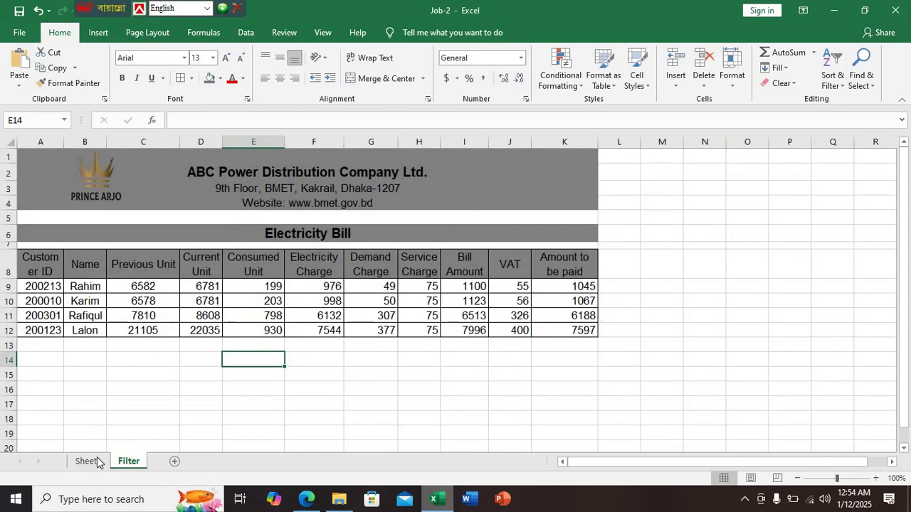
left_click(97, 462)
left_click(131, 463)
left_click(91, 463)
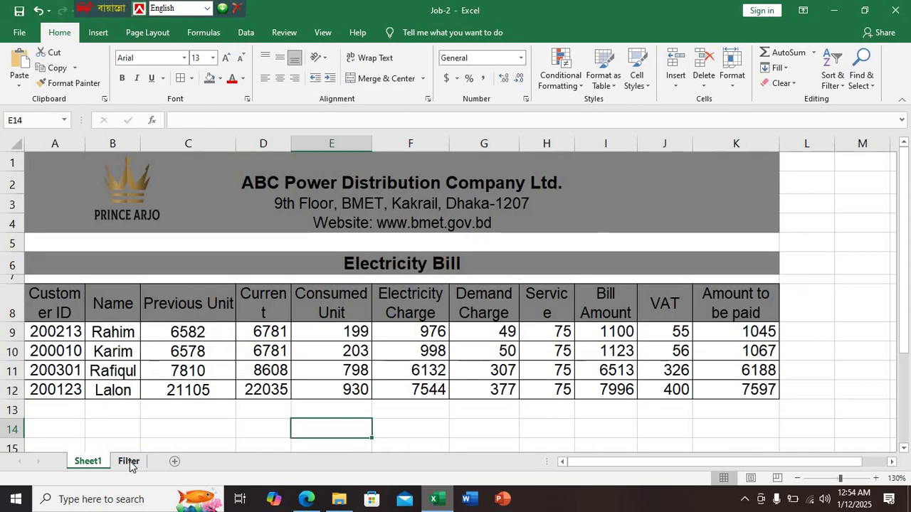
left_click_drag(290, 145, 293, 146)
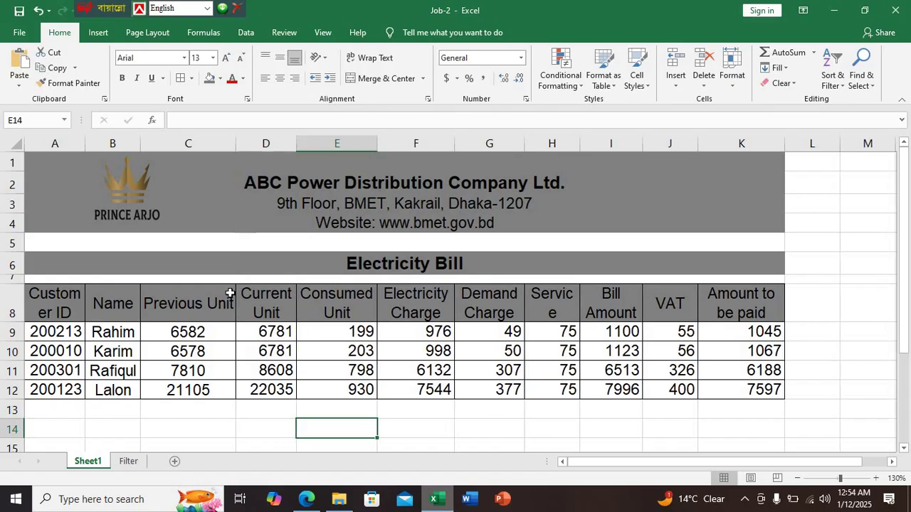
left_click_drag(580, 143, 588, 143)
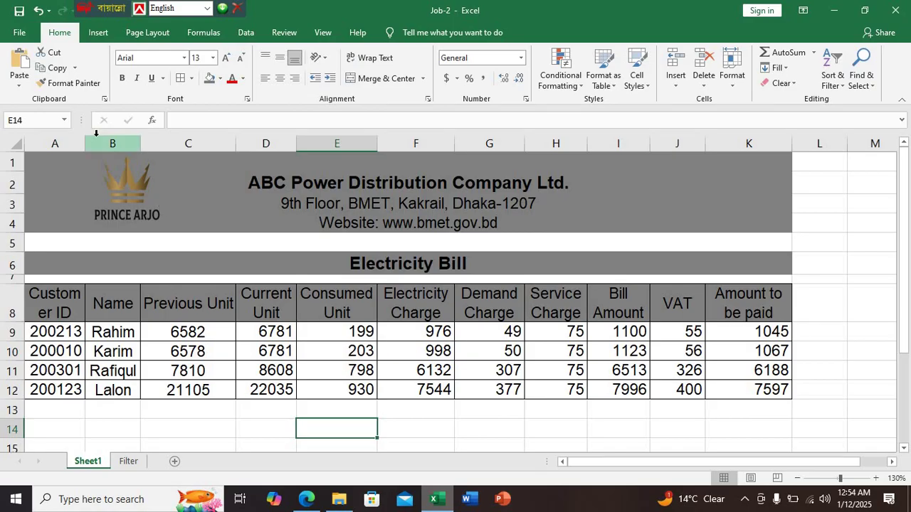
left_click_drag(83, 143, 83, 143)
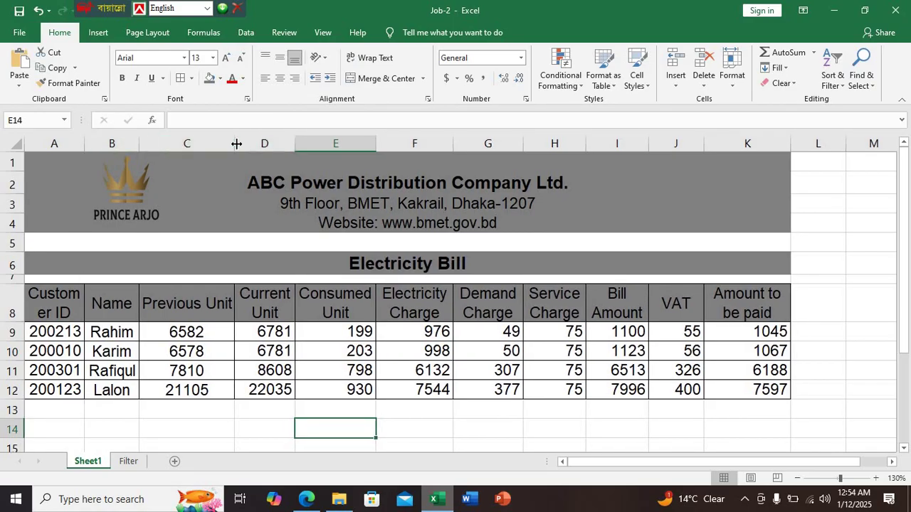
left_click_drag(236, 144, 238, 143)
left_click_drag(297, 143, 294, 143)
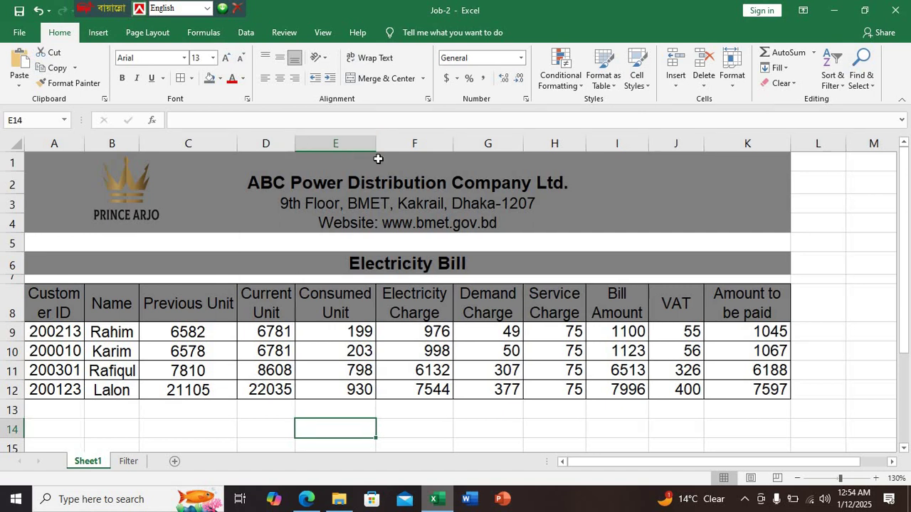
left_click_drag(452, 144, 447, 144)
left_click_drag(514, 151, 508, 146)
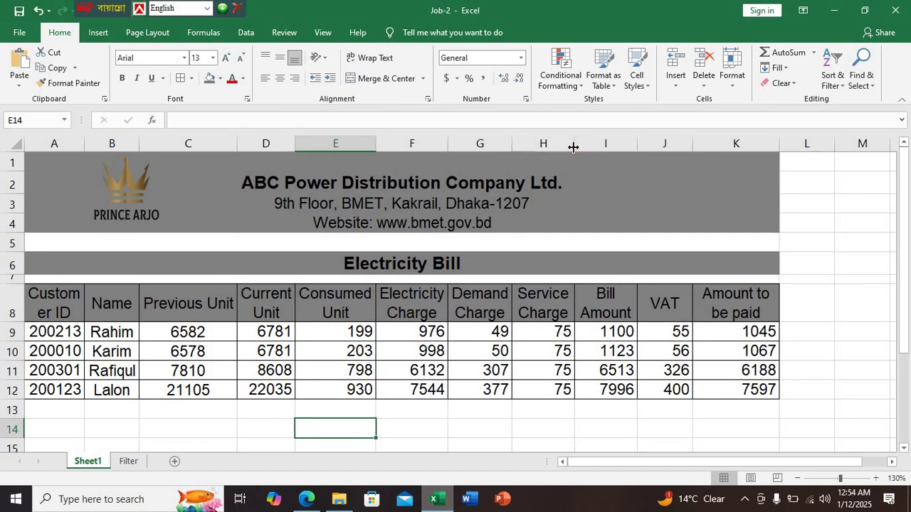
left_click_drag(574, 146, 570, 147)
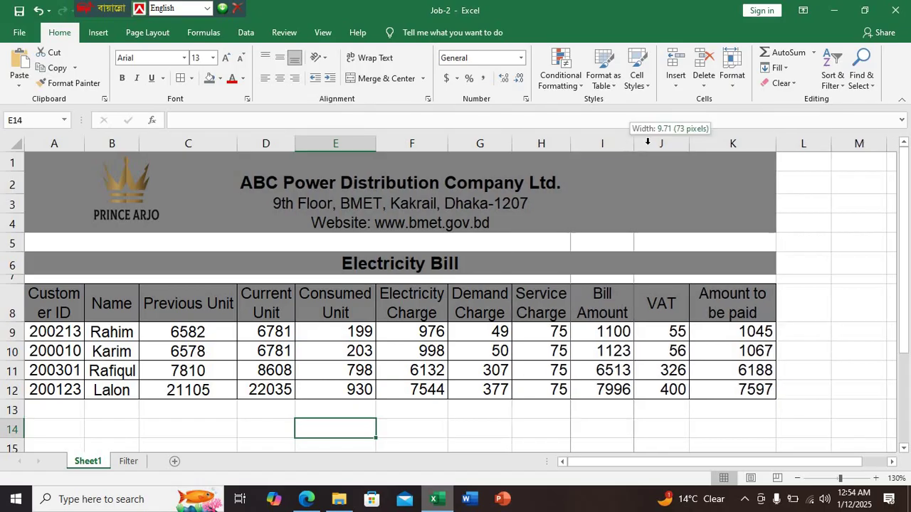
left_click_drag(689, 145, 671, 145)
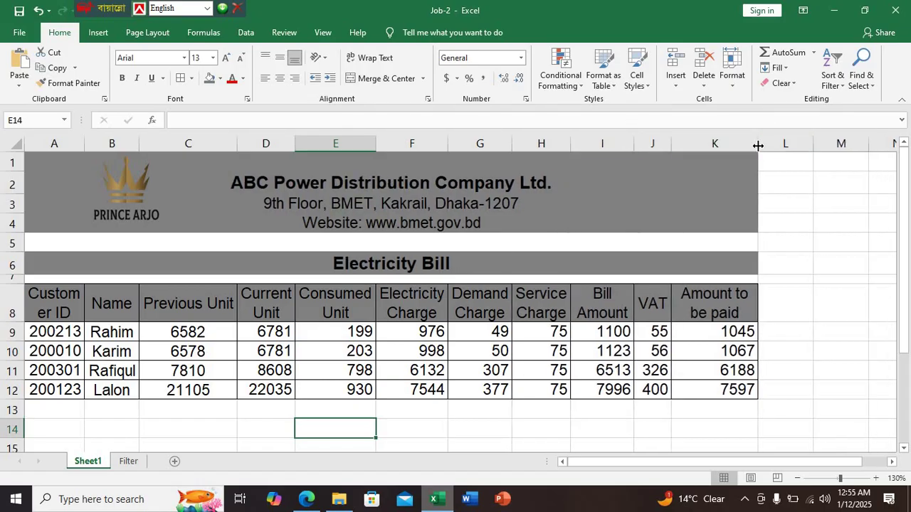
left_click_drag(757, 143, 745, 143)
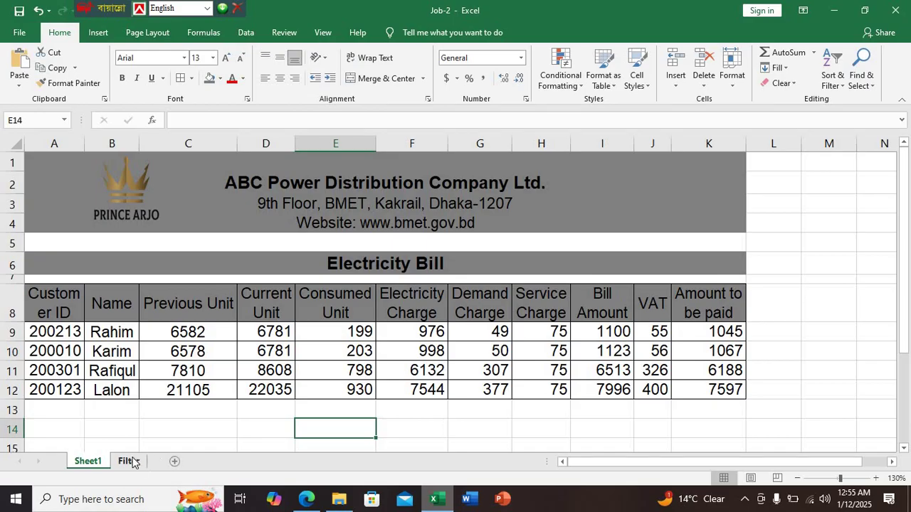
On the Filter sheet, narrow columns A–K so each fits its header
left_click(127, 461)
left_click_drag(58, 142, 99, 141)
key("ctrl+Home")
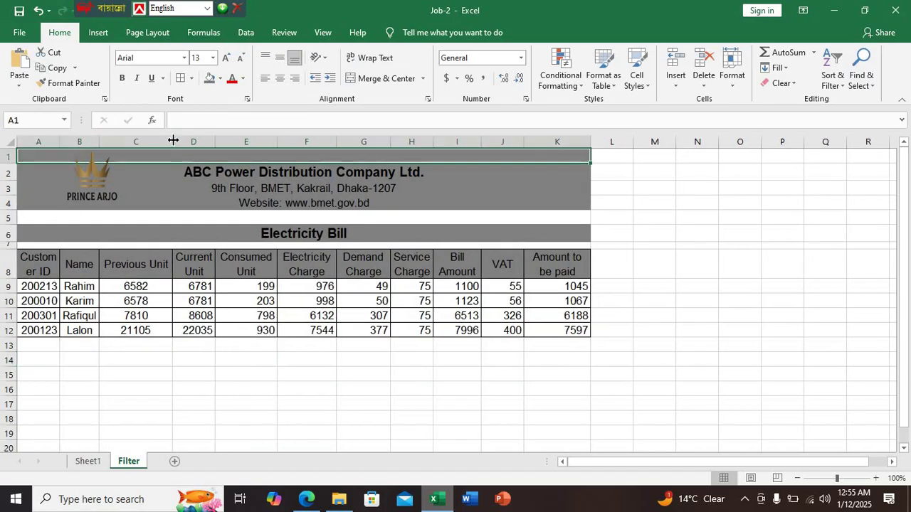
left_click_drag(173, 141, 169, 142)
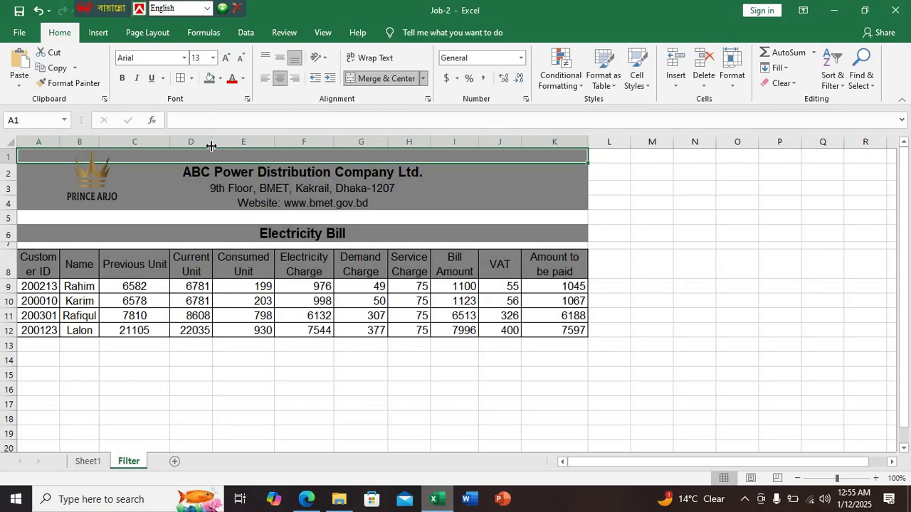
left_click_drag(274, 142, 271, 142)
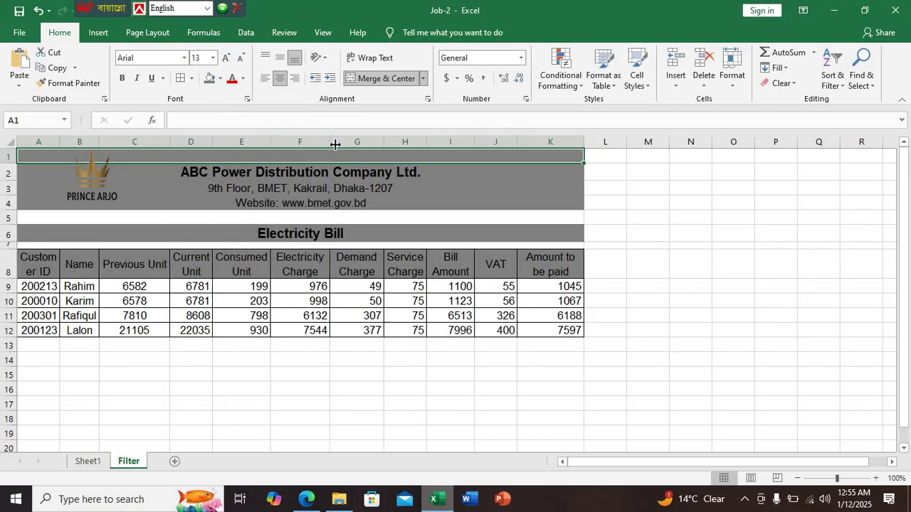
left_click_drag(330, 142, 371, 142)
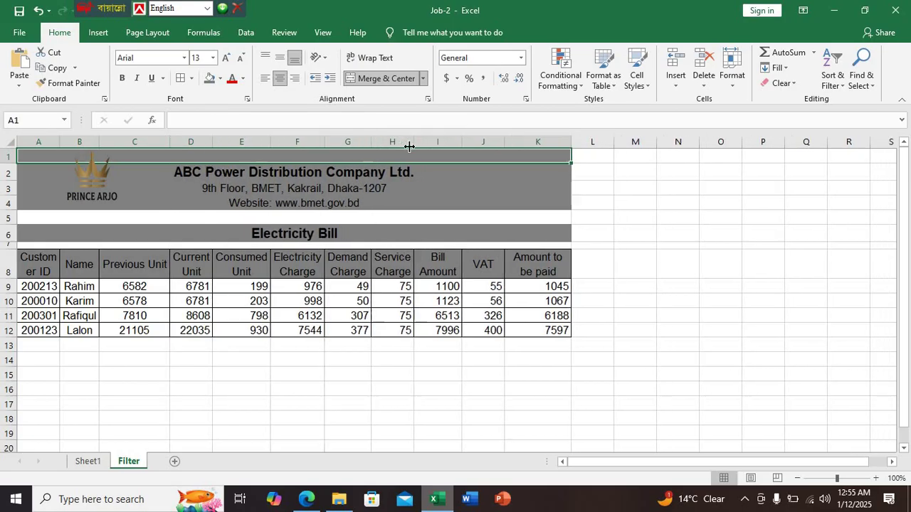
left_click_drag(461, 141, 483, 142)
left_click_drag(550, 143, 538, 143)
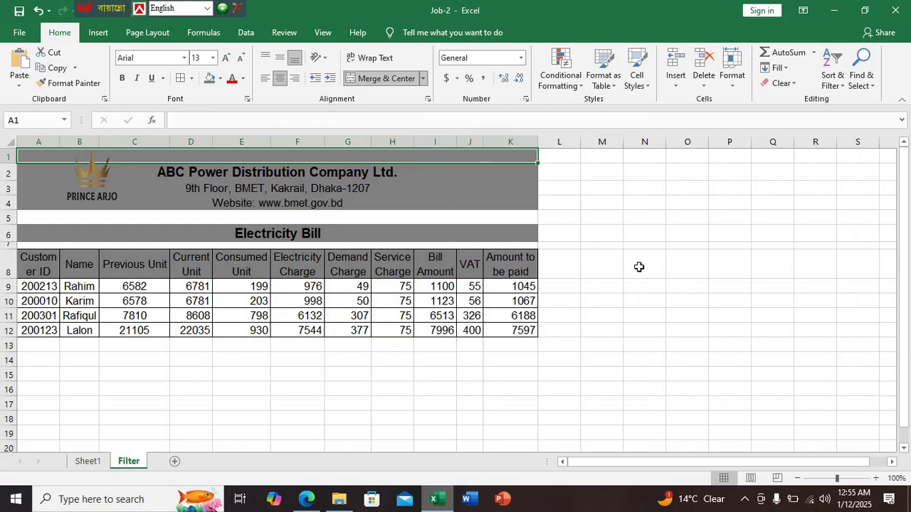
left_click(638, 266)
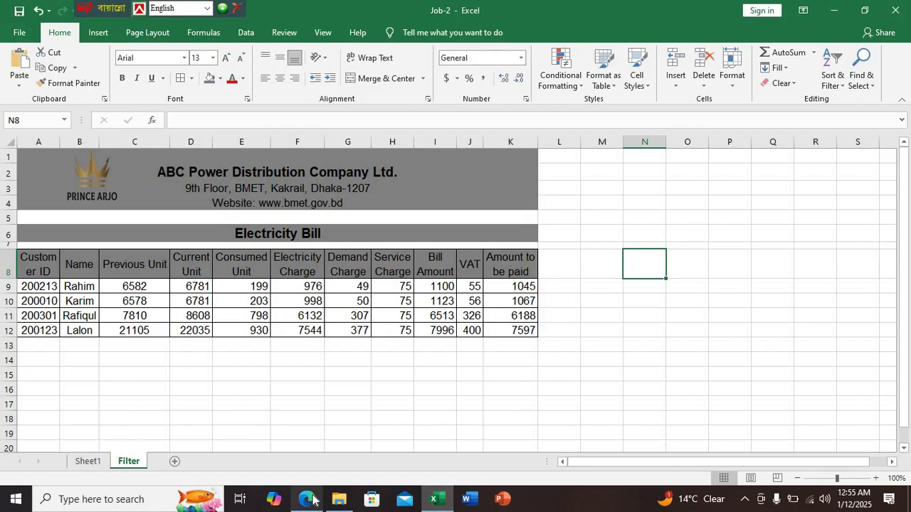
Read step 14 of the PDF task list, setting filters on the header row, then return to Excel
left_click(306, 499)
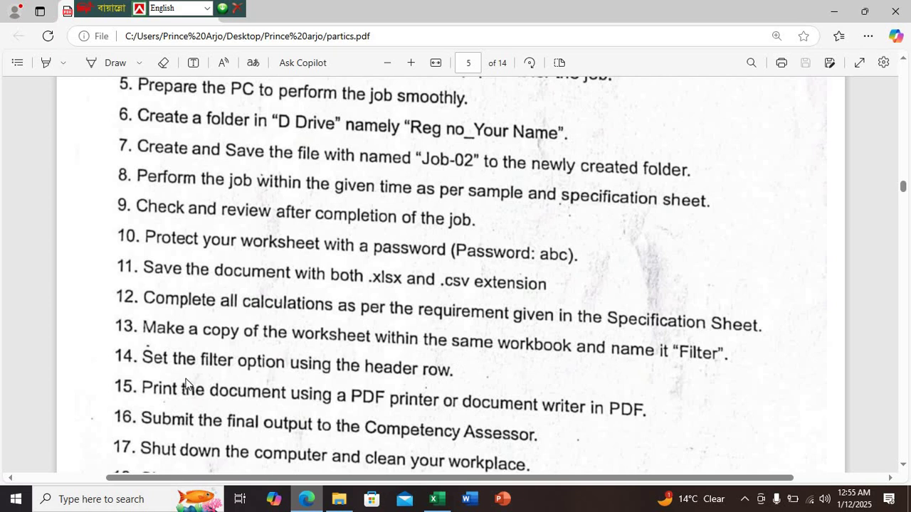
left_click(437, 498)
left_click(279, 371)
scroll(259, 412, "up", 1)
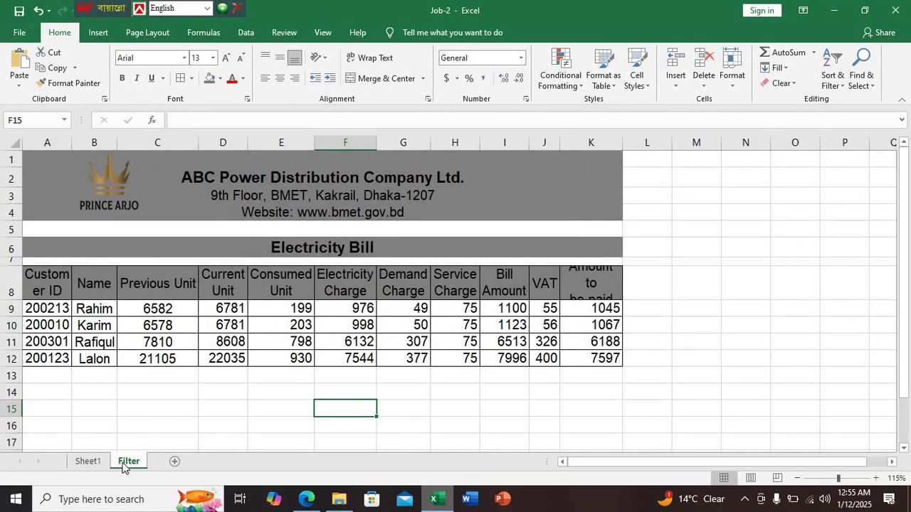
On the Filter sheet, make header row 8 taller and widen column K
left_click(88, 462)
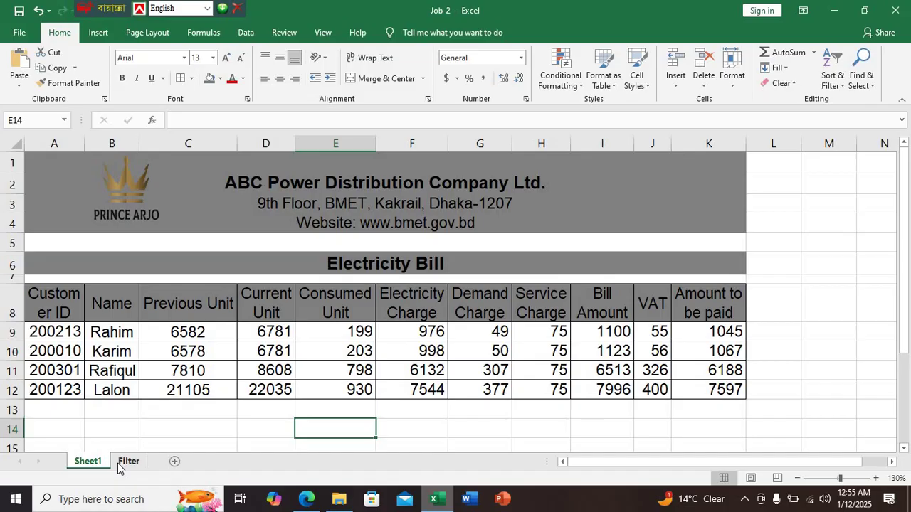
left_click(117, 463)
left_click(232, 410)
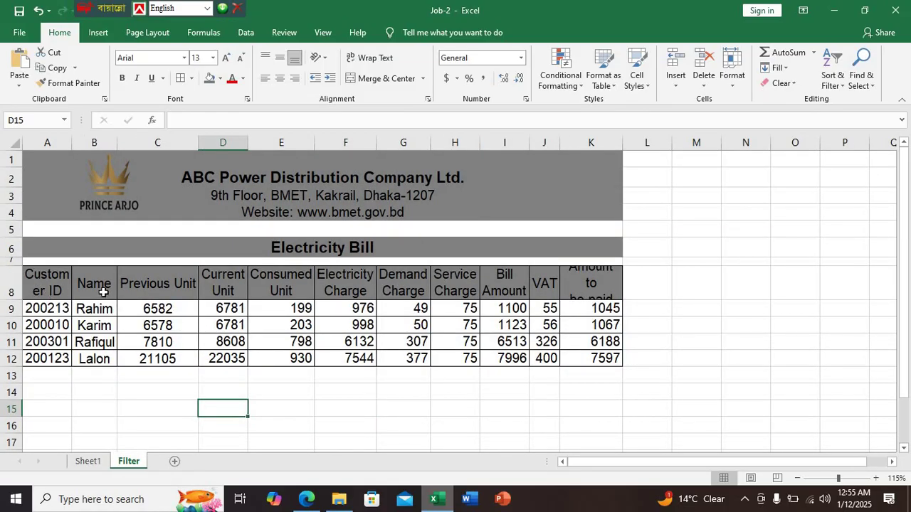
left_click_drag(47, 285, 578, 287)
left_click_drag(13, 304, 13, 316)
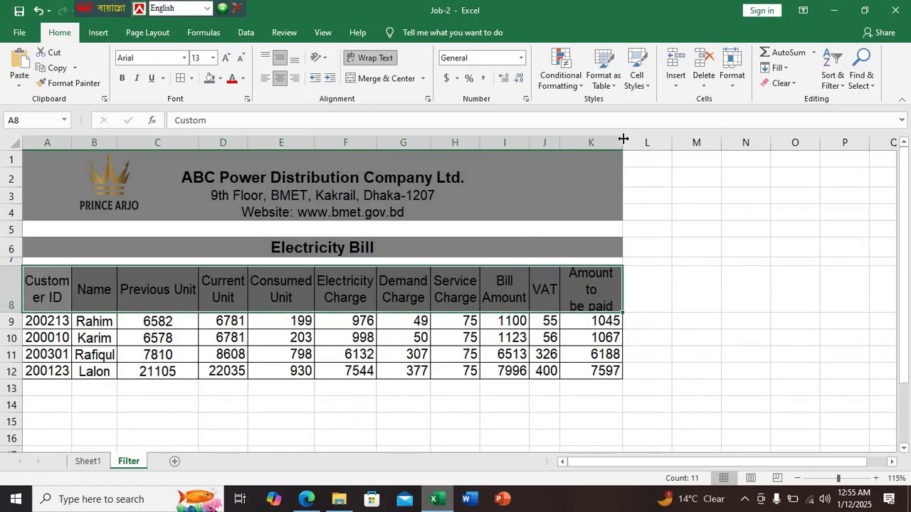
left_click_drag(623, 142, 636, 142)
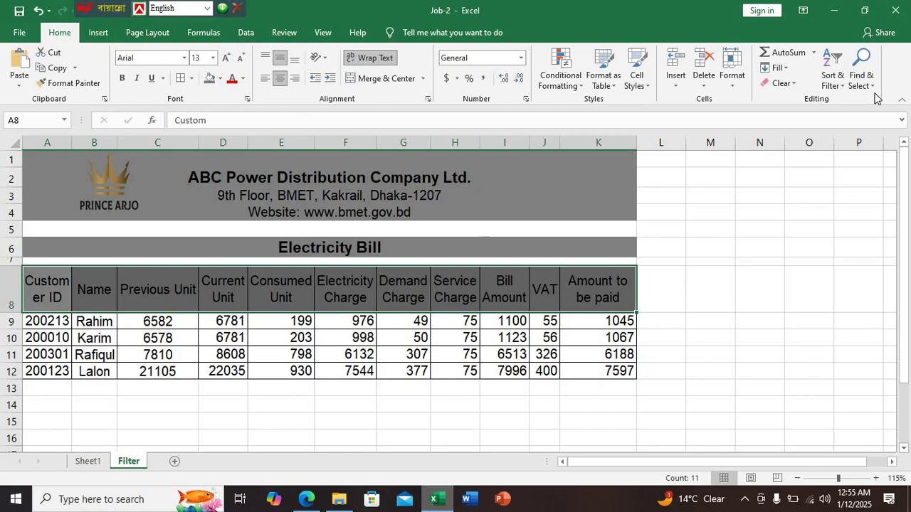
Add filter dropdowns to the header row A8:K8
left_click(838, 86)
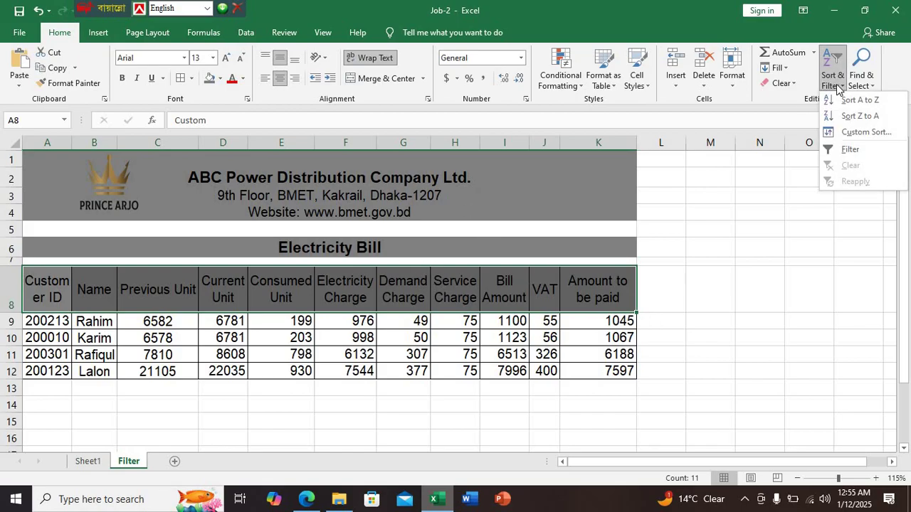
left_click(849, 149)
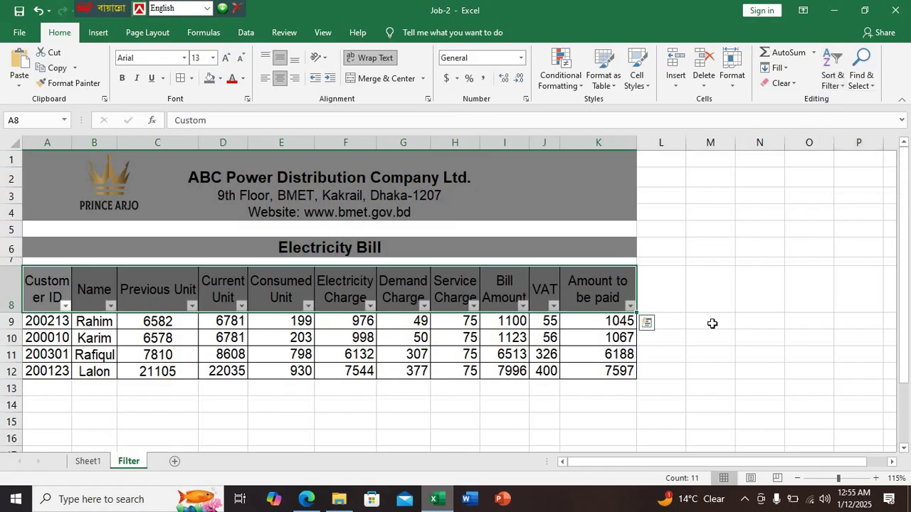
left_click(711, 334)
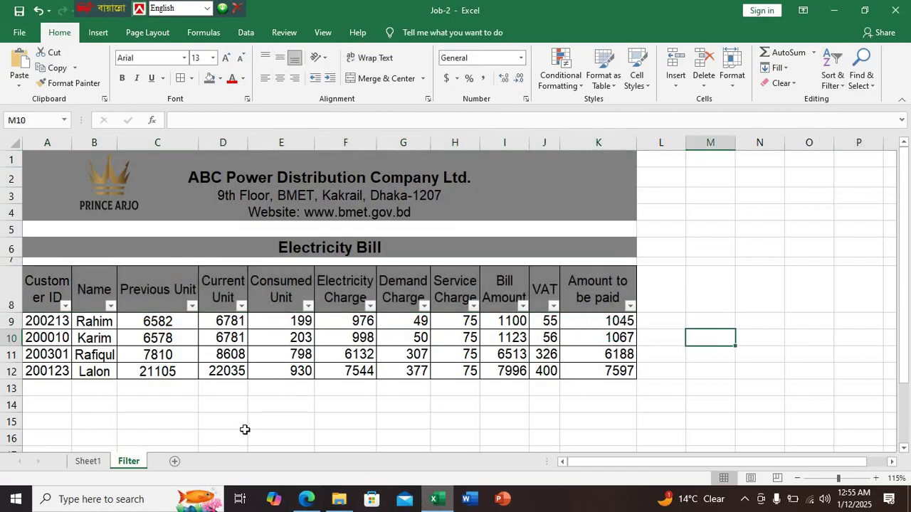
Review PDF instructions 7–18 on password protection and CSV saving, alternating with the Job-2 workbook
left_click(97, 462)
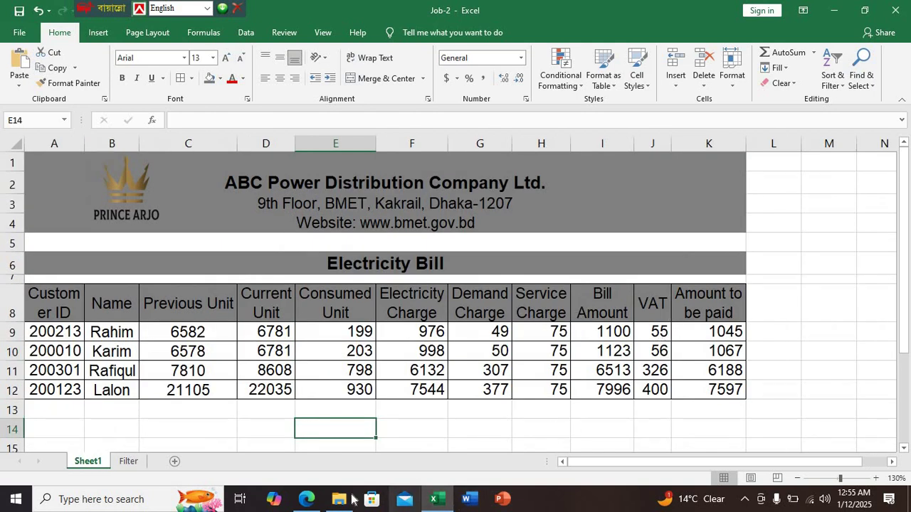
left_click(305, 501)
scroll(436, 317, "down", 3)
scroll(438, 306, "down", 15)
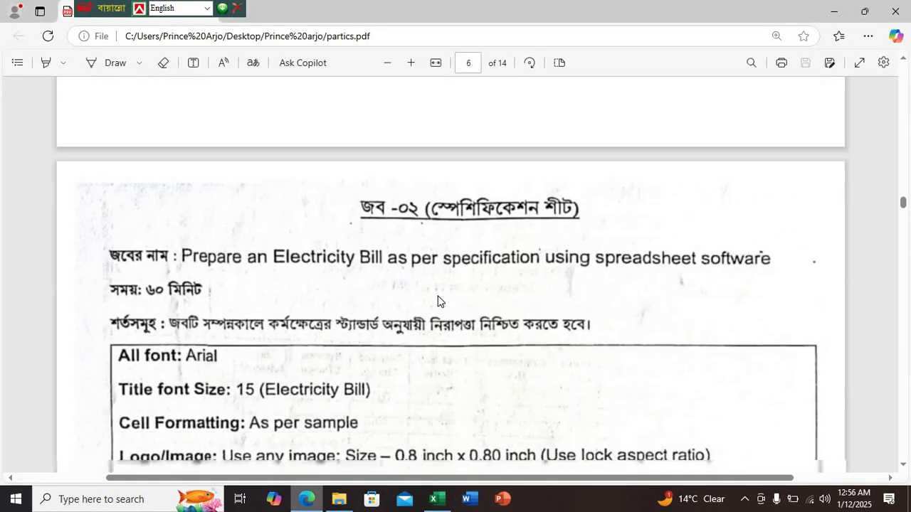
scroll(438, 294, "down", 5)
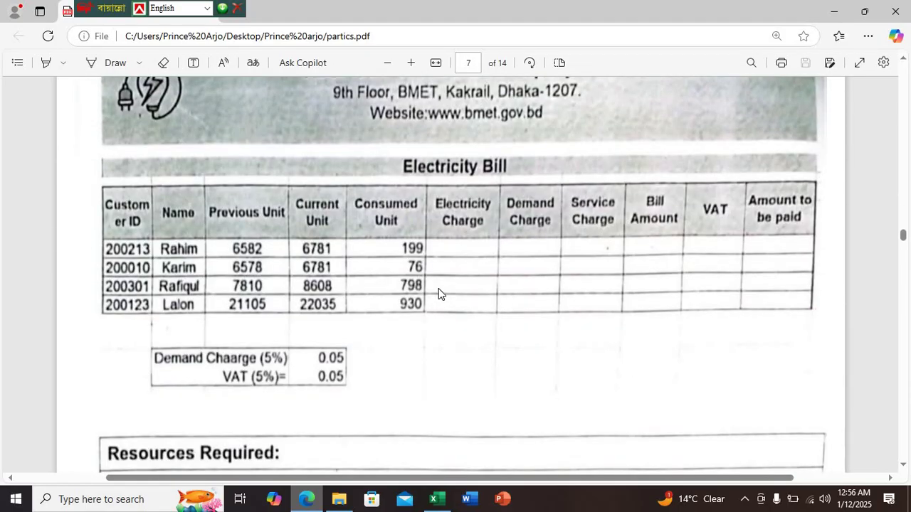
scroll(438, 294, "up", 15)
scroll(439, 294, "up", 10)
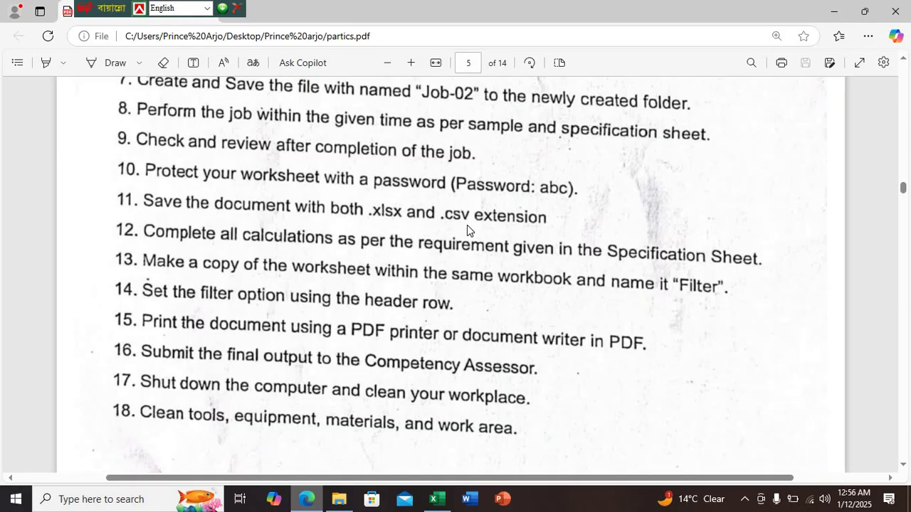
left_click(437, 499)
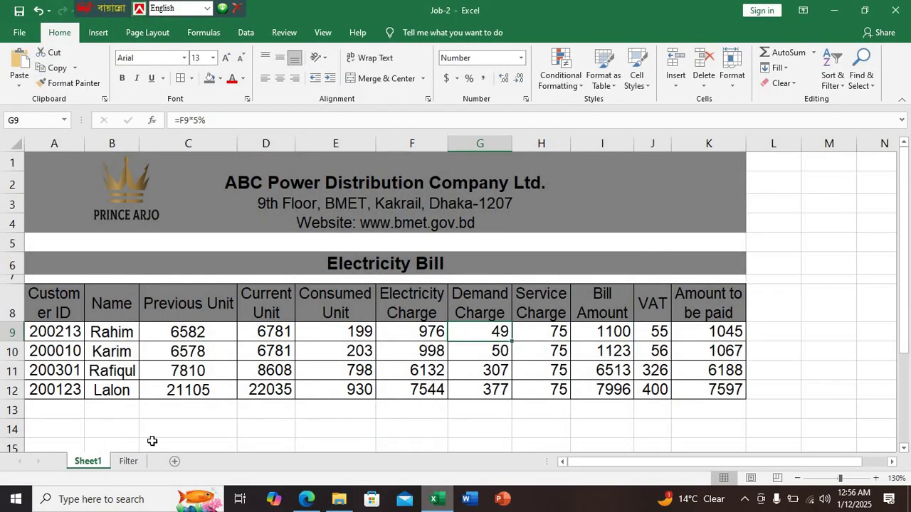
left_click(139, 463)
left_click(295, 420)
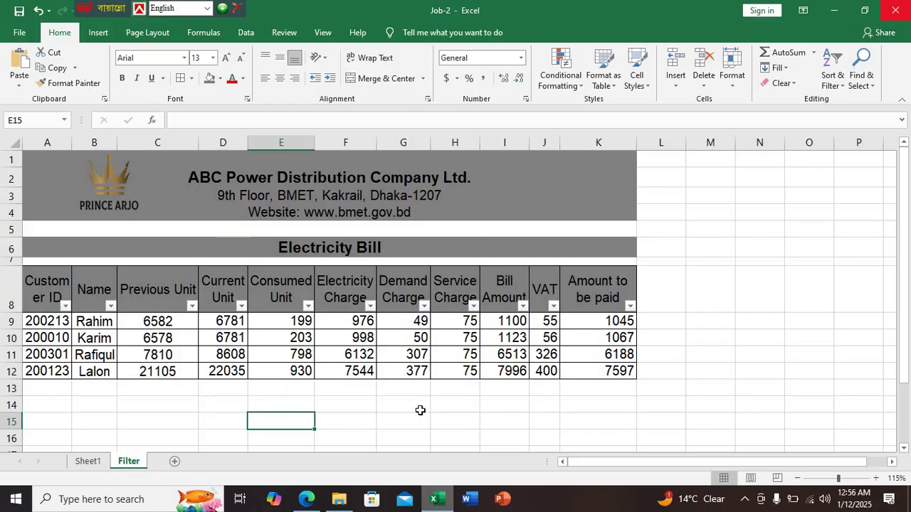
left_click(306, 499)
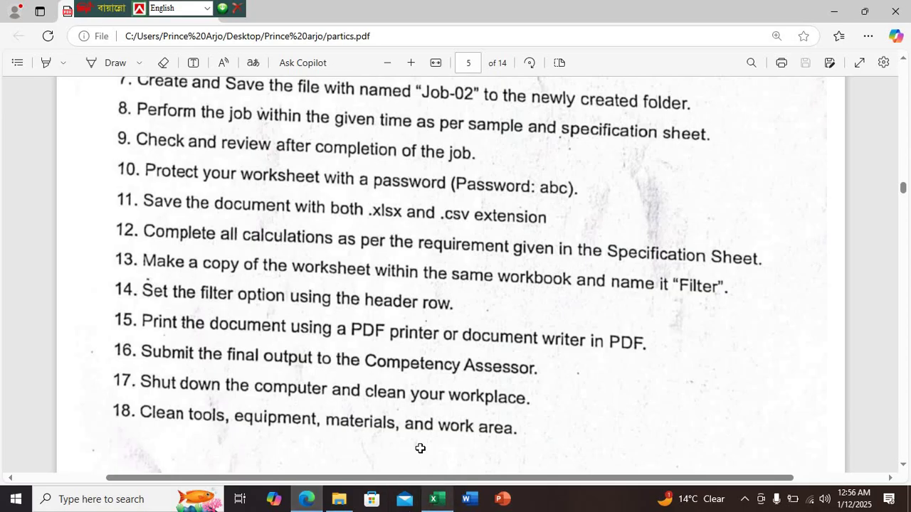
left_click(433, 499)
Encrypt Job-2 with a password via Protect Workbook, confirm it twice, and return to the Filter sheet
left_click(27, 36)
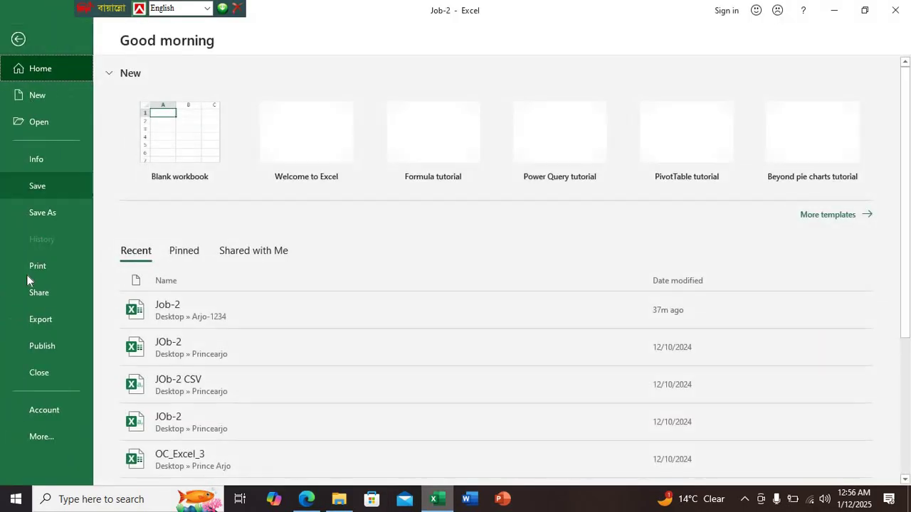
left_click(45, 162)
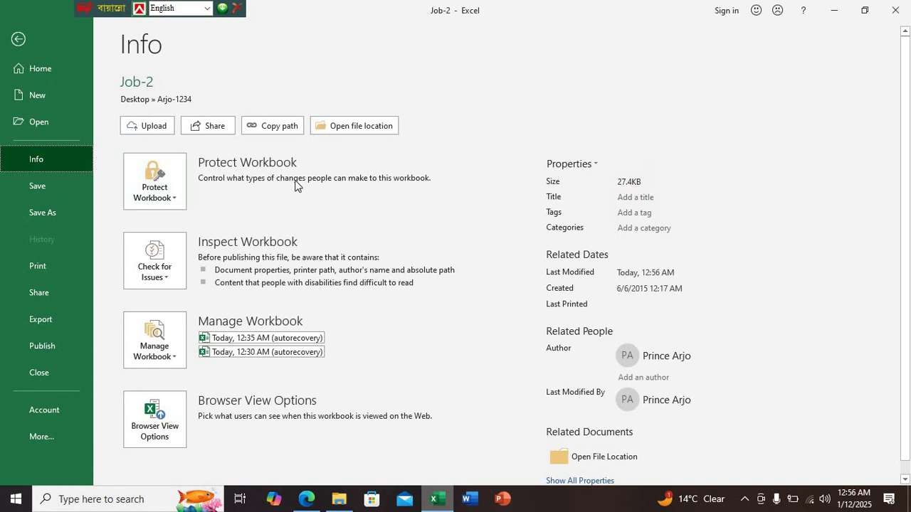
left_click(163, 198)
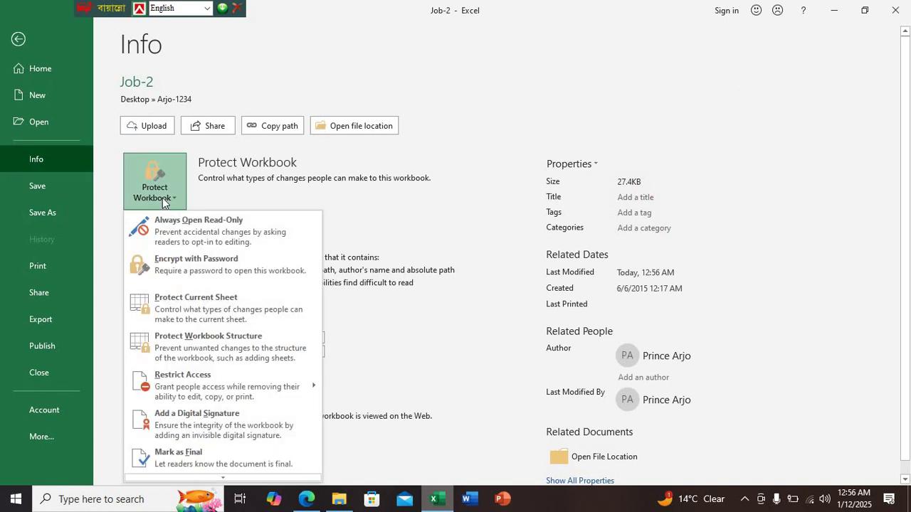
left_click(192, 264)
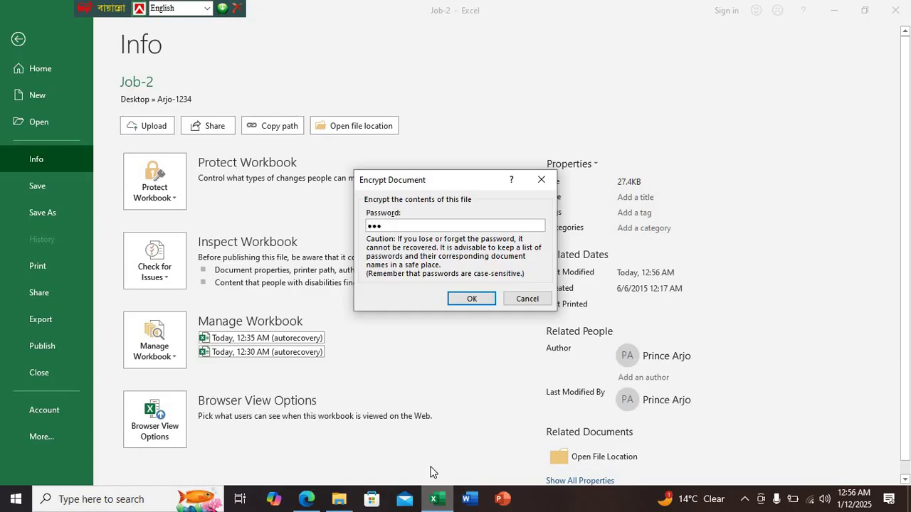
left_click(478, 304)
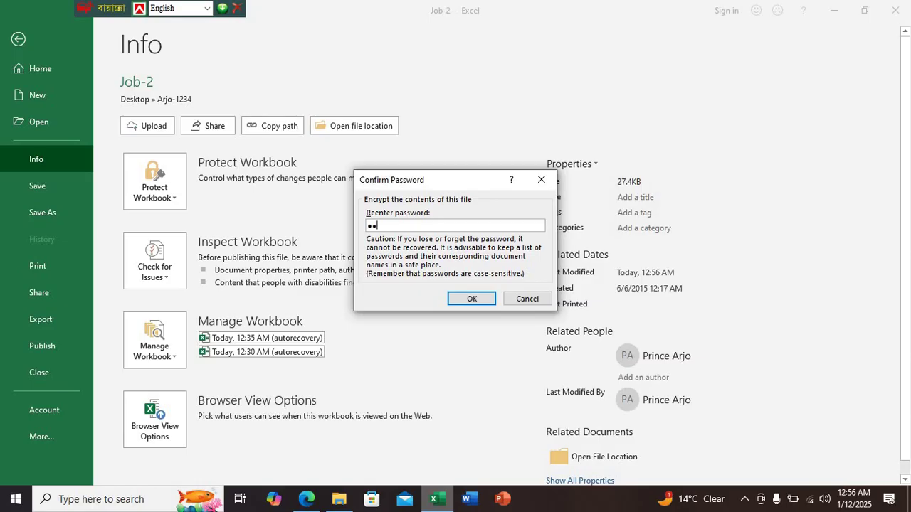
left_click(470, 300)
left_click(18, 39)
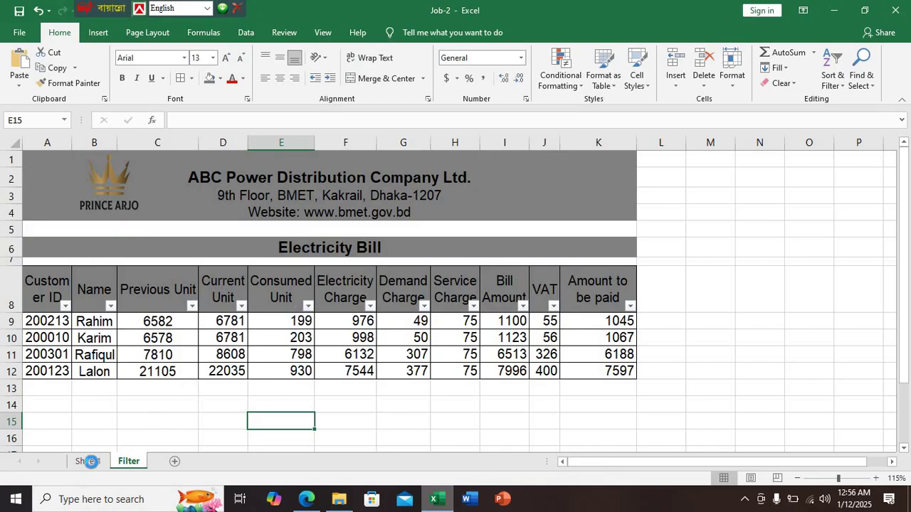
Switch to Sheet1, then close the Job-2 workbook and the Arjo-1234 folder window
left_click(87, 461)
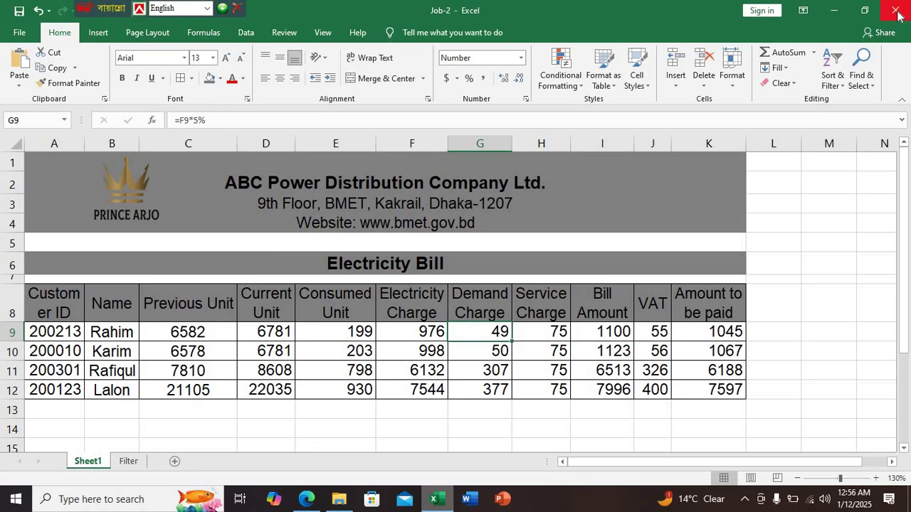
left_click(896, 10)
left_click(833, 7)
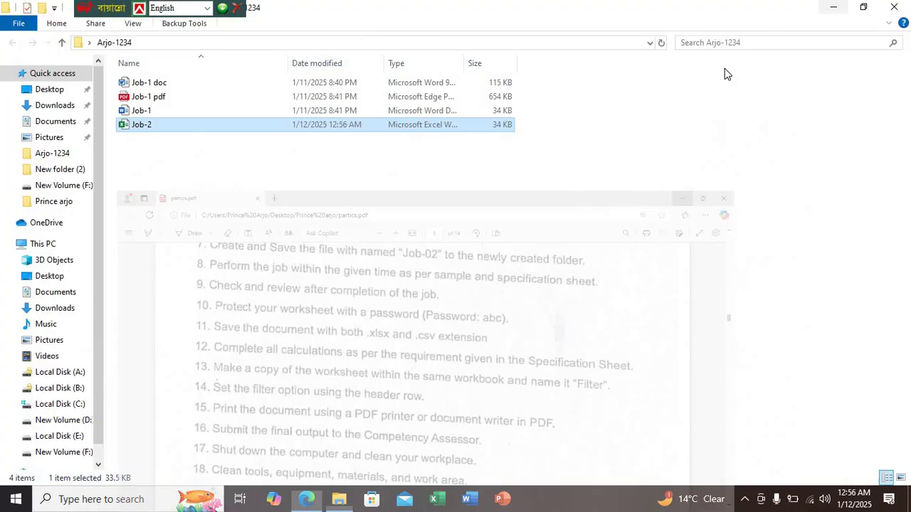
left_click(894, 7)
right_click(478, 137)
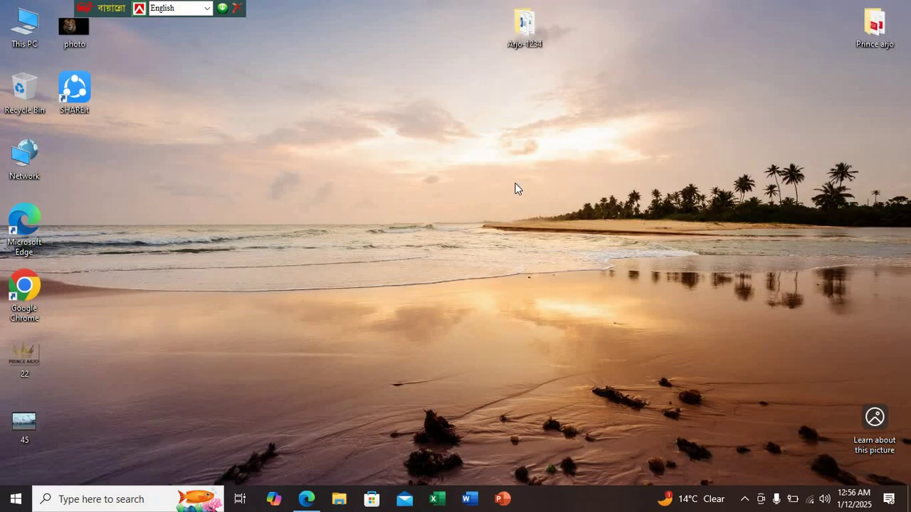
left_click(544, 15)
Reopen Job-2 from the Arjo-1234 desktop folder and unlock it with its password
double_click(545, 16)
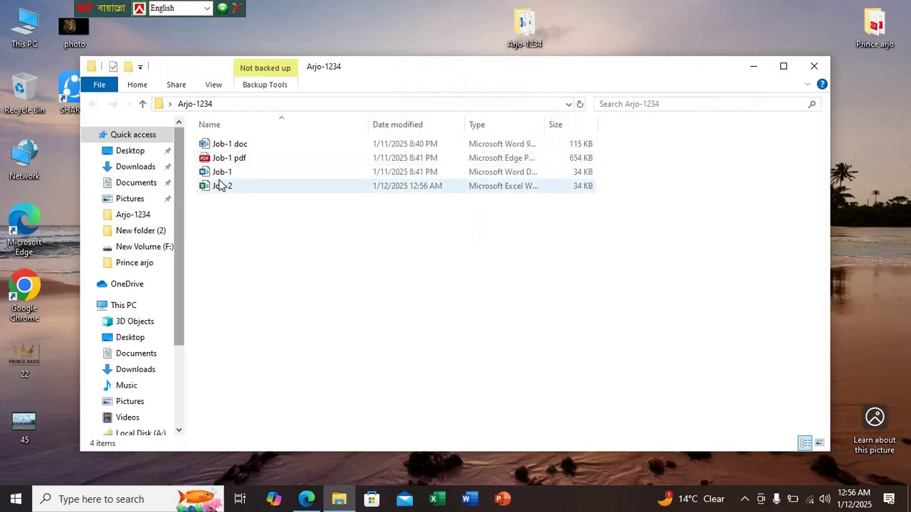
left_click(233, 189)
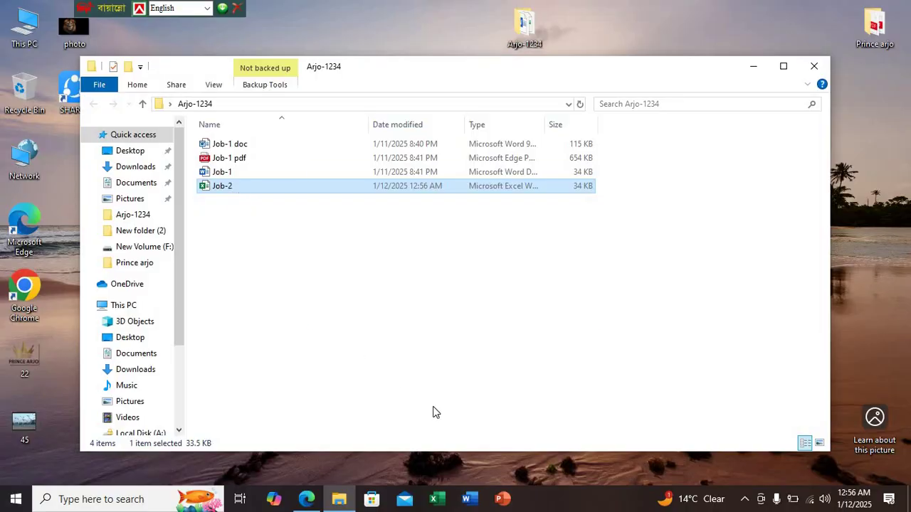
key("Return")
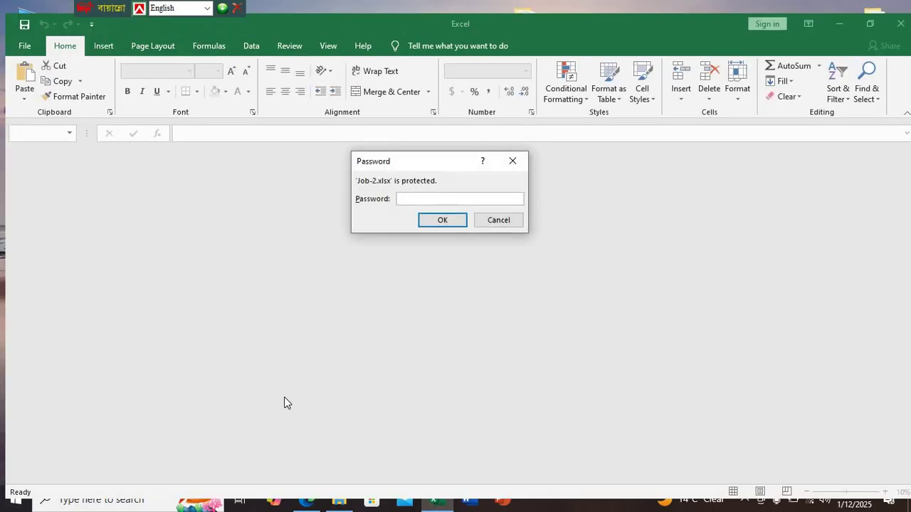
key("Return")
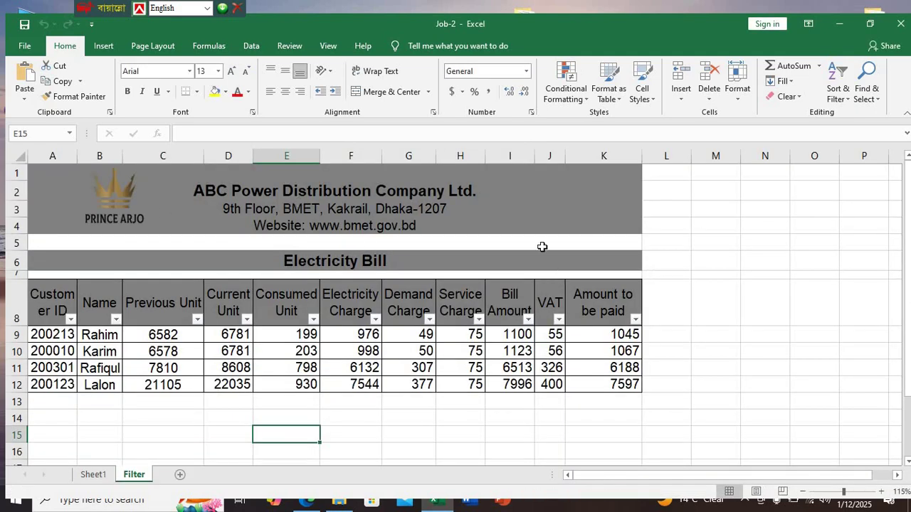
Close the reopened workbook and glance at the instructions PDF before minimizing it
left_click(898, 25)
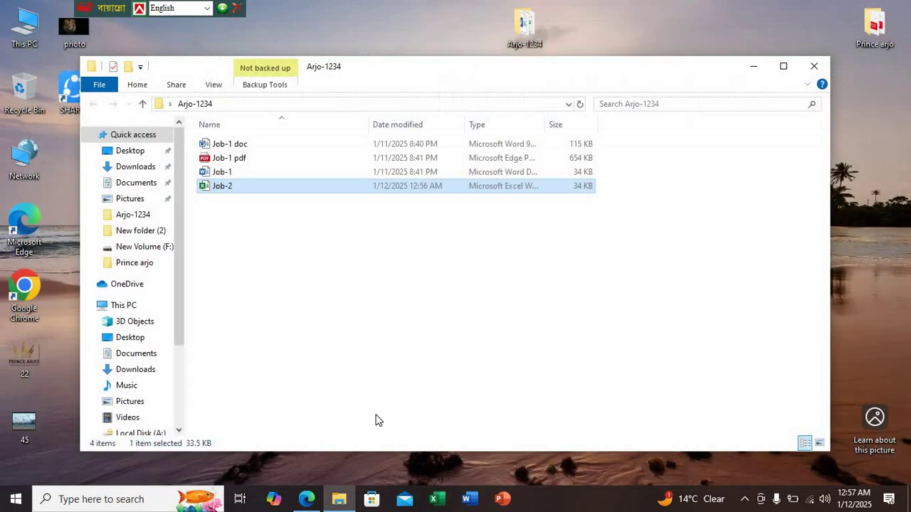
mouse_move(313, 498)
left_click(330, 412)
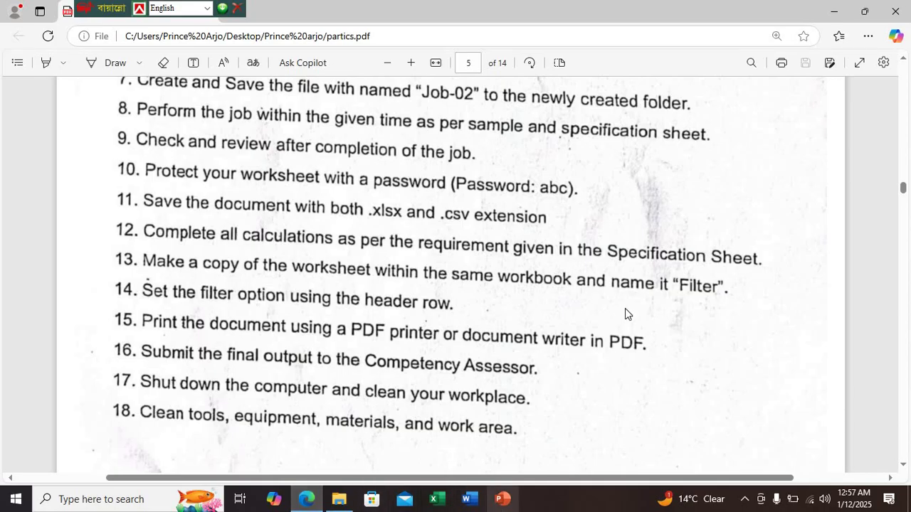
left_click(833, 11)
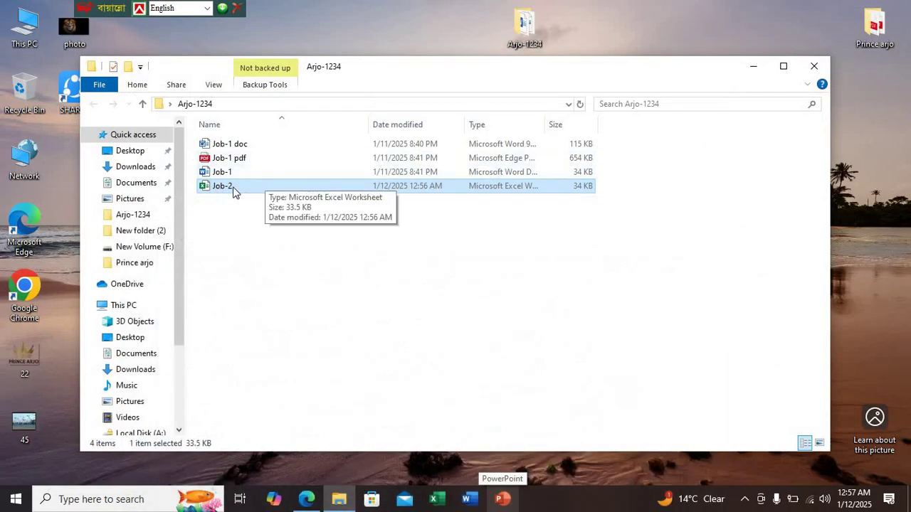
Open Job-2, then cancel the password prompt and close the empty Excel window
double_click(234, 189)
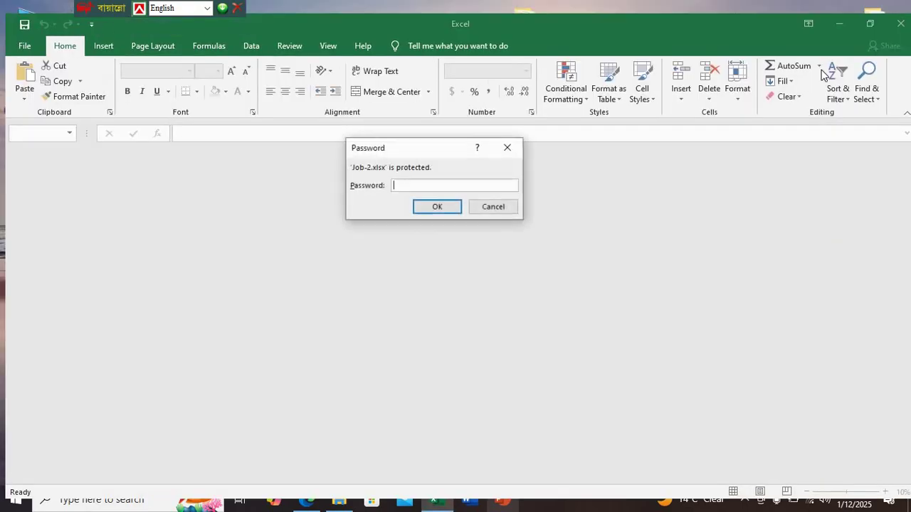
left_click(507, 148)
left_click(900, 24)
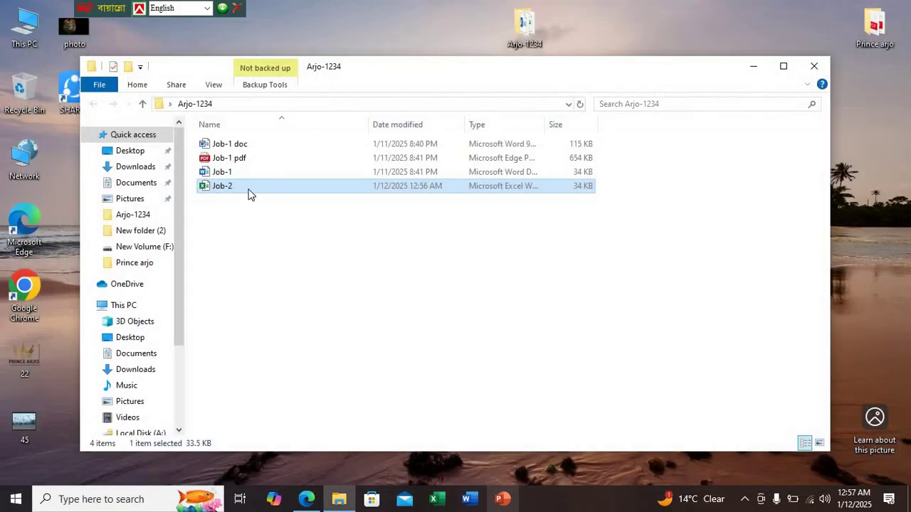
View the Job-2 file's properties, then reopen Job-2 and enter its password
double_click(246, 187)
right_click(247, 190)
left_click(281, 455)
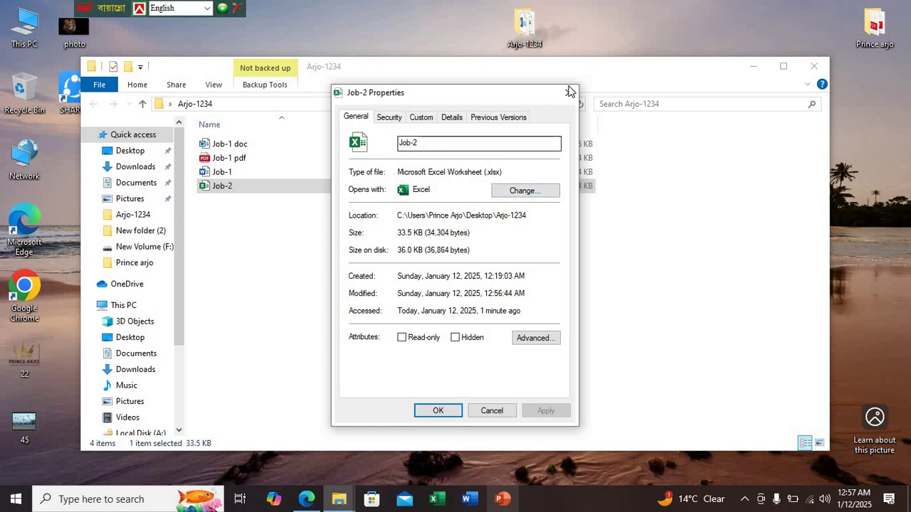
key("Escape")
double_click(263, 188)
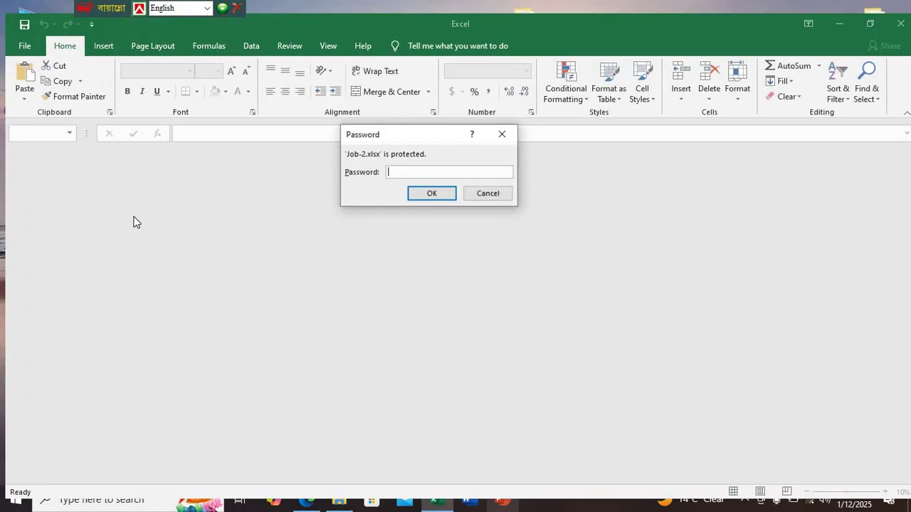
type("•••")
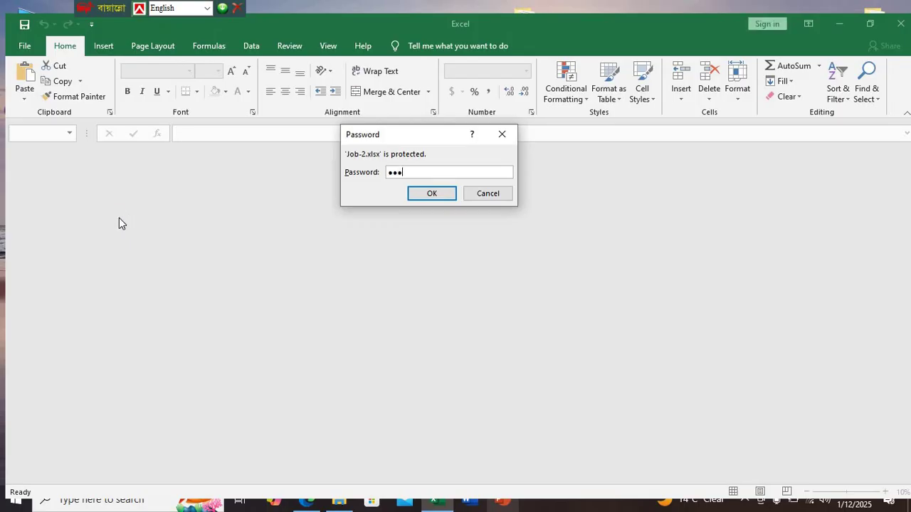
key("Return")
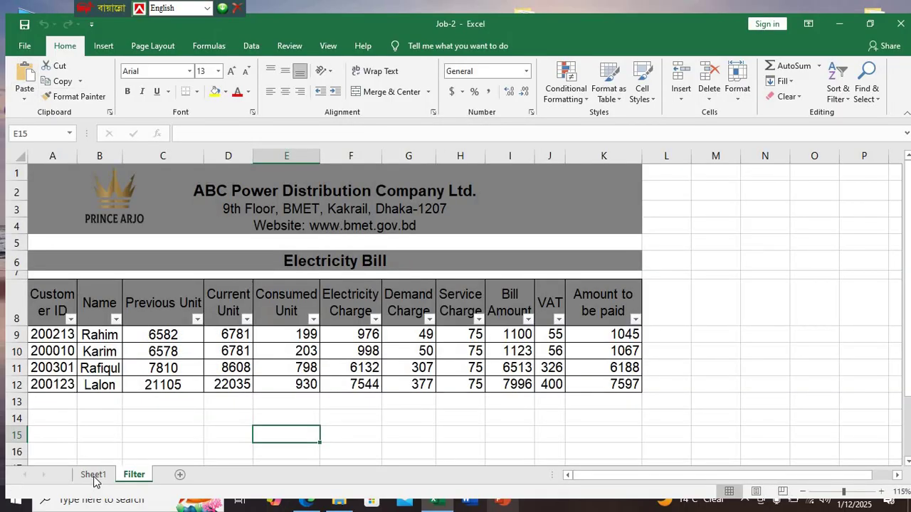
Save a copy of Sheet1 to Arjo-1234 as 'Job-2 csv' in CSV (Comma delimited) format
left_click(94, 475)
left_click(24, 46)
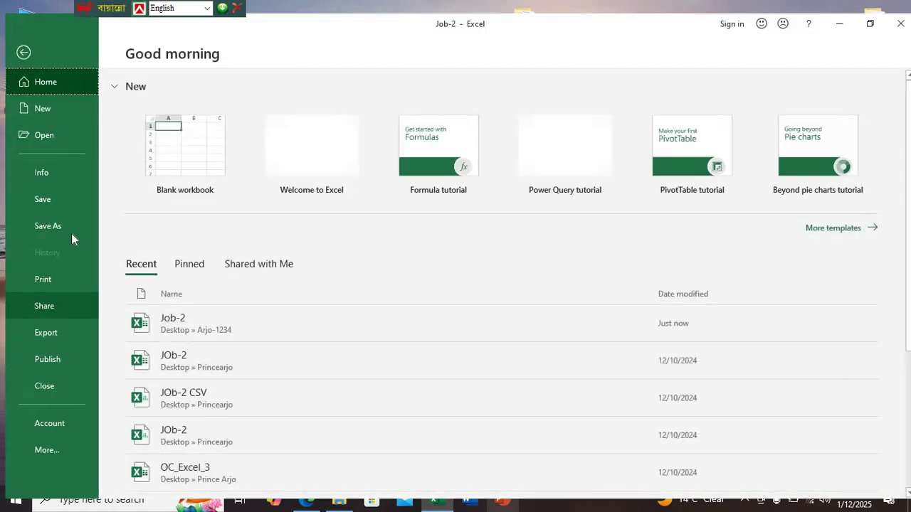
left_click(70, 234)
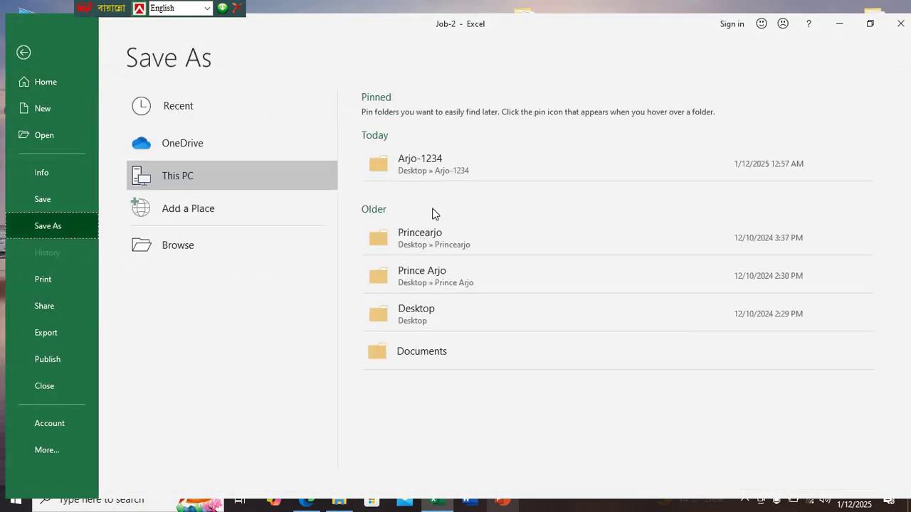
left_click(432, 171)
left_click(123, 244)
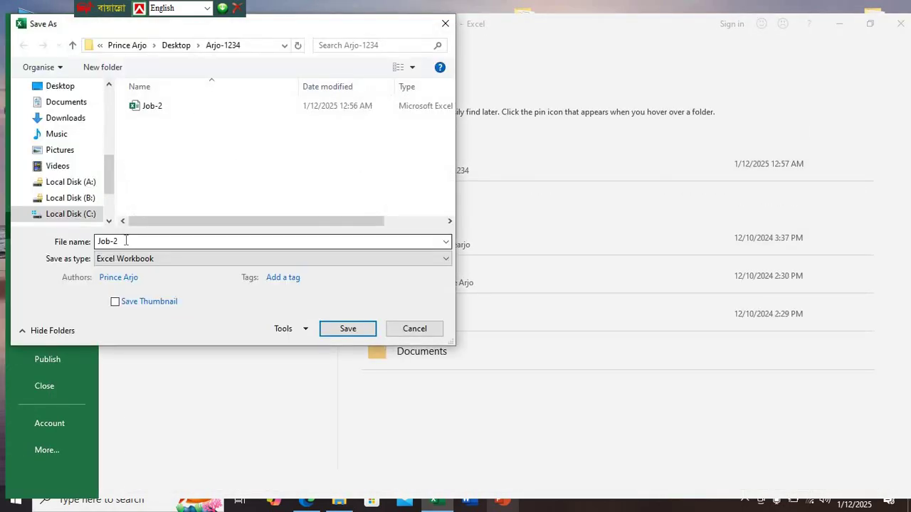
left_click(129, 241)
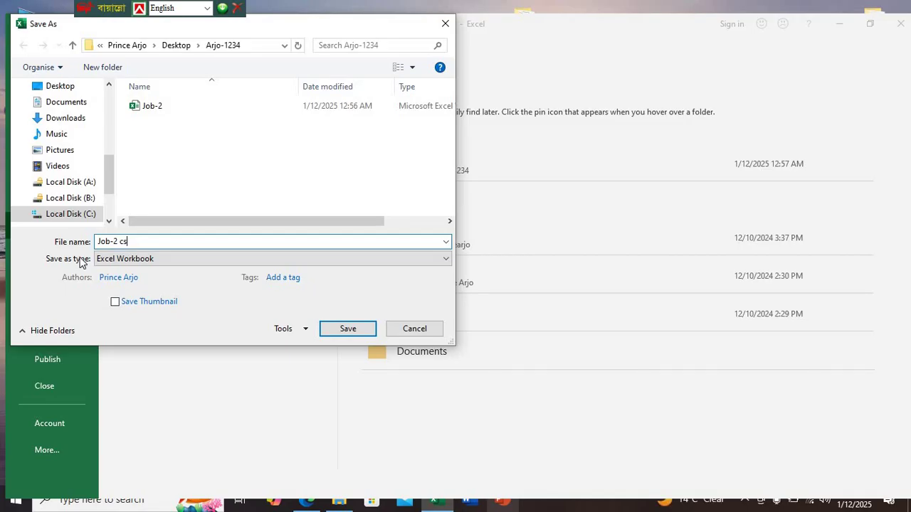
type("csv")
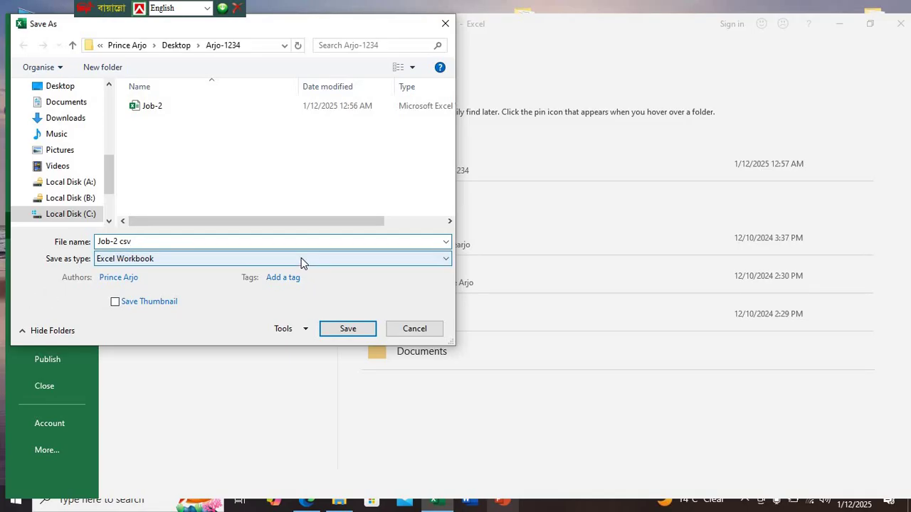
left_click(301, 258)
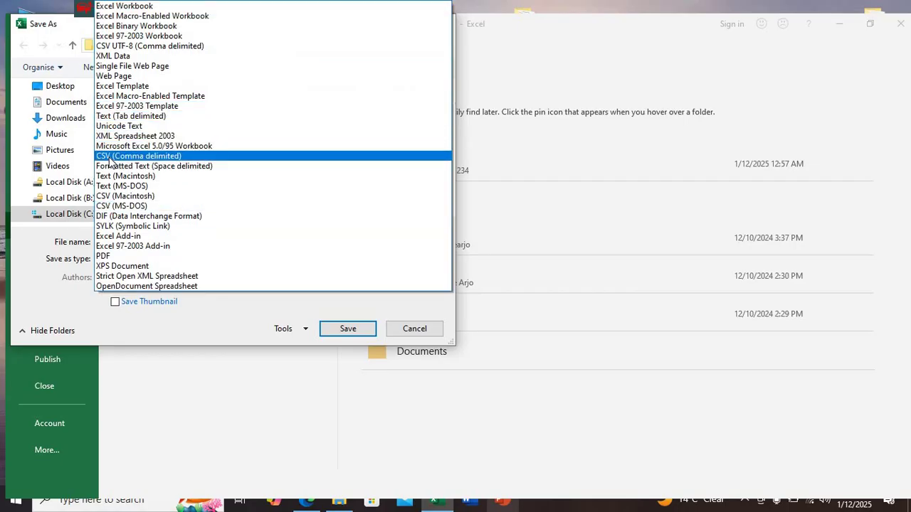
left_click(110, 158)
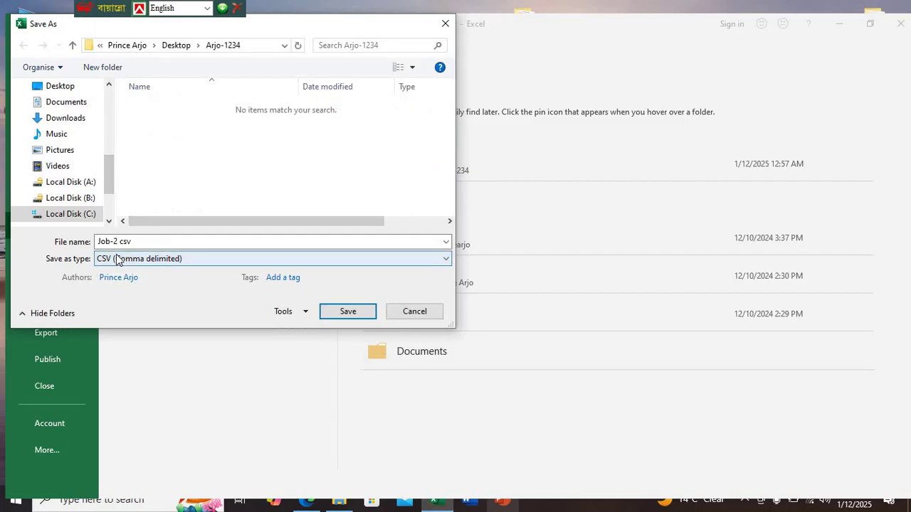
left_click(340, 314)
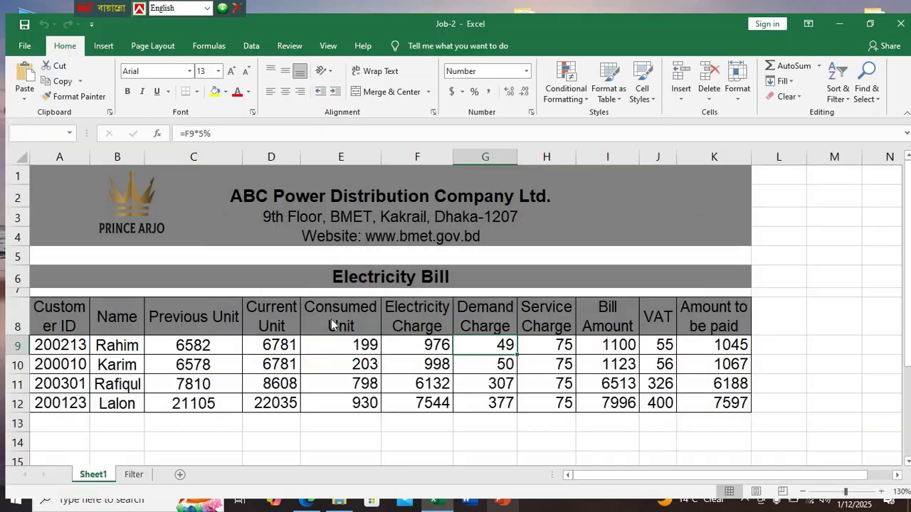
left_click(430, 295)
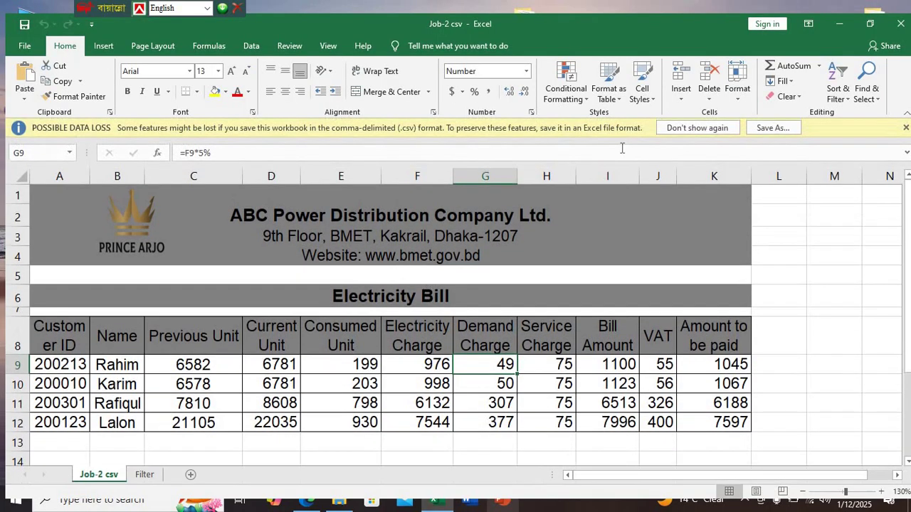
Close Excel, saving changes and replacing the existing Job-2 csv file
left_click(900, 24)
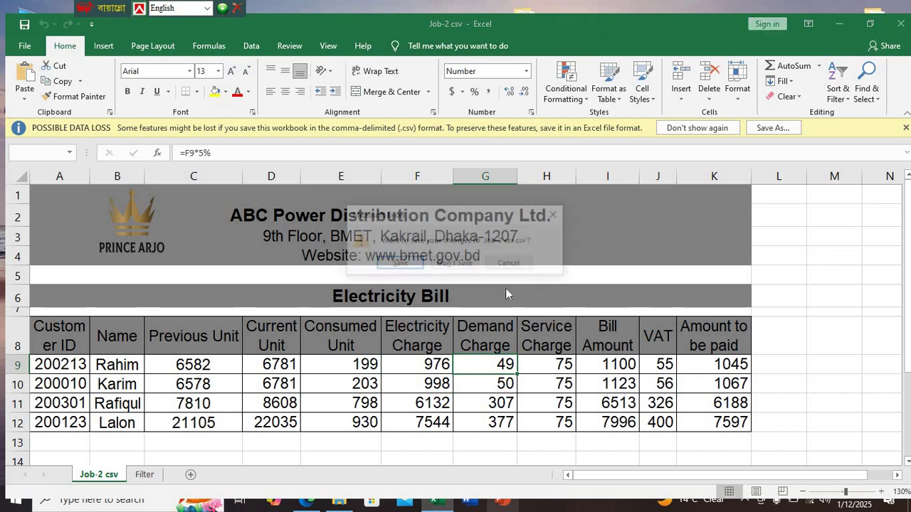
left_click(398, 265)
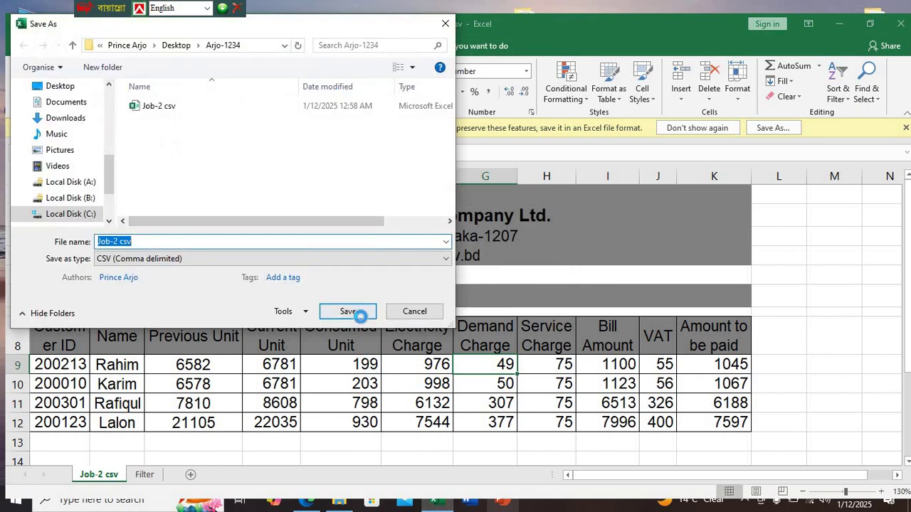
left_click(355, 311)
left_click(490, 249)
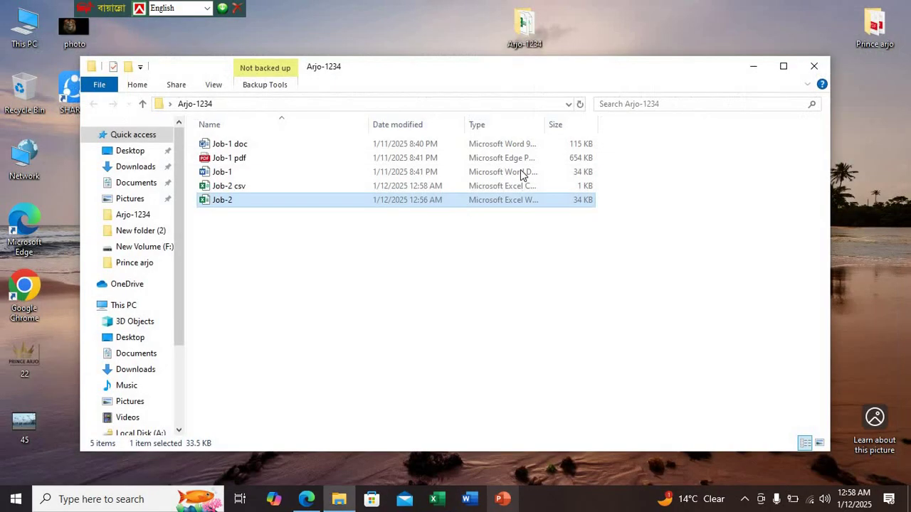
left_click(232, 190)
right_click(233, 189)
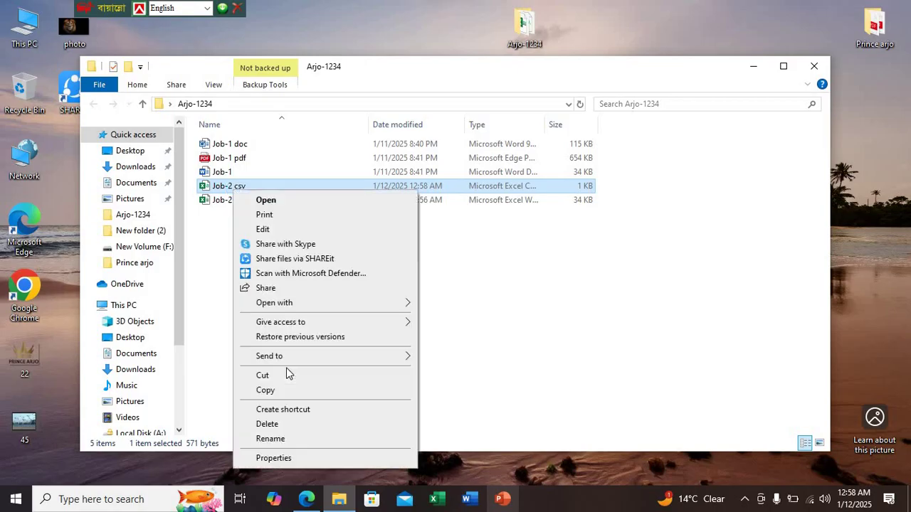
left_click(285, 458)
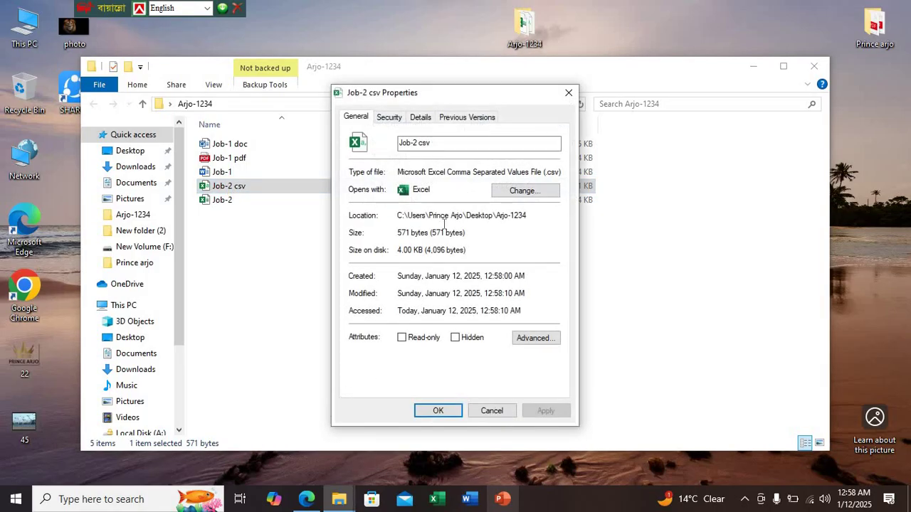
left_click(569, 93)
left_click(252, 201)
right_click(252, 200)
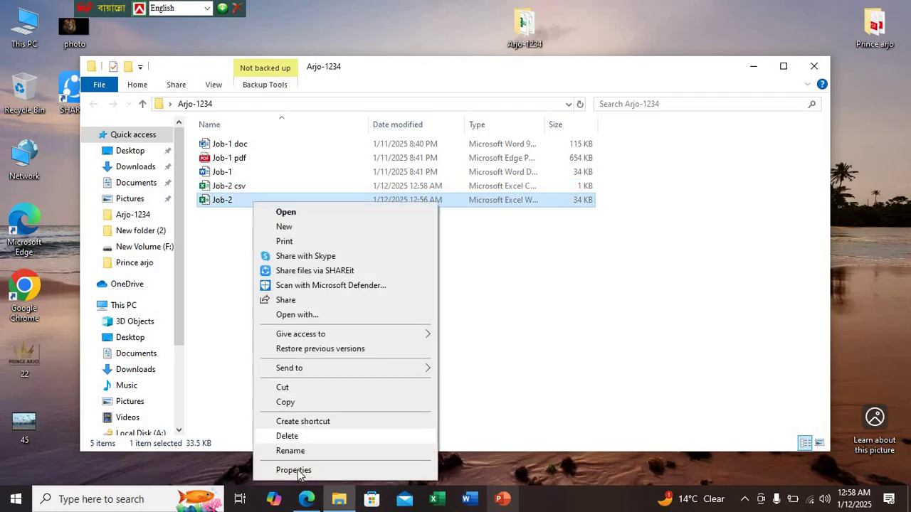
left_click(299, 471)
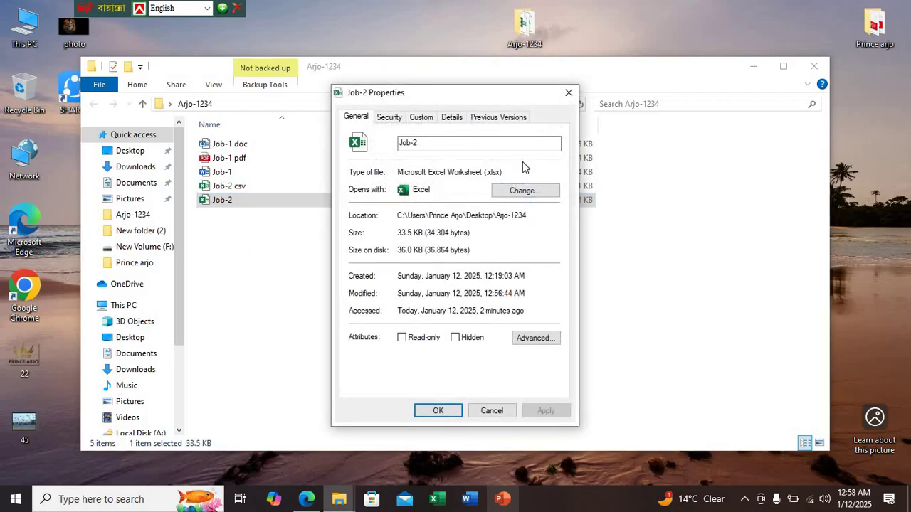
left_click(569, 93)
left_click(306, 499)
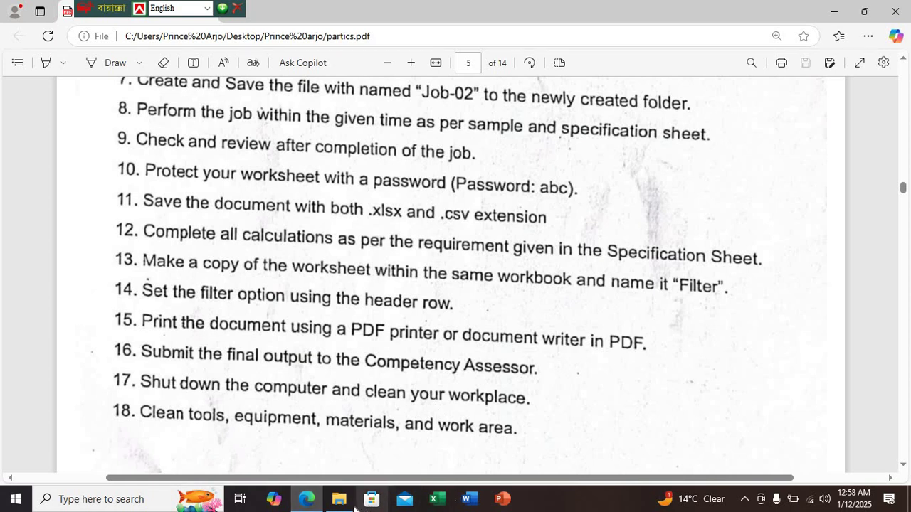
left_click(833, 11)
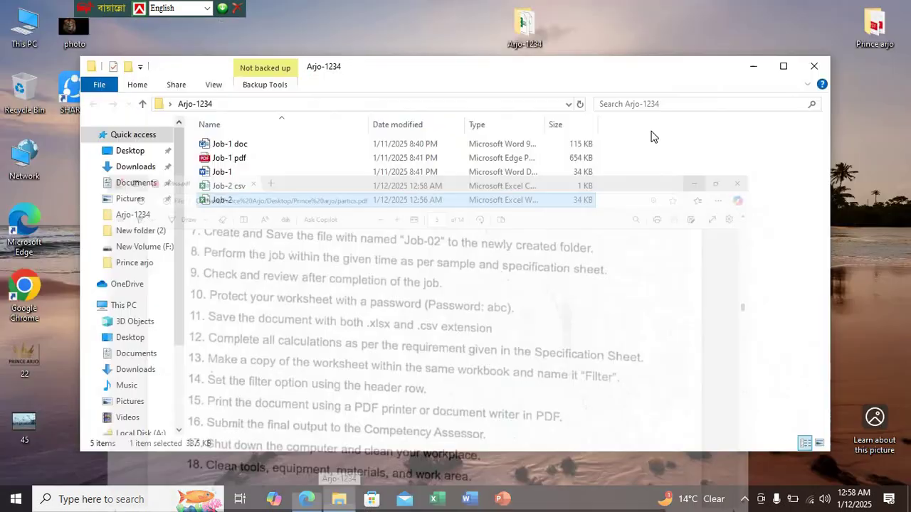
Open the Job-2 csv file, maximize its window to inspect it, then close it
right_click(235, 239)
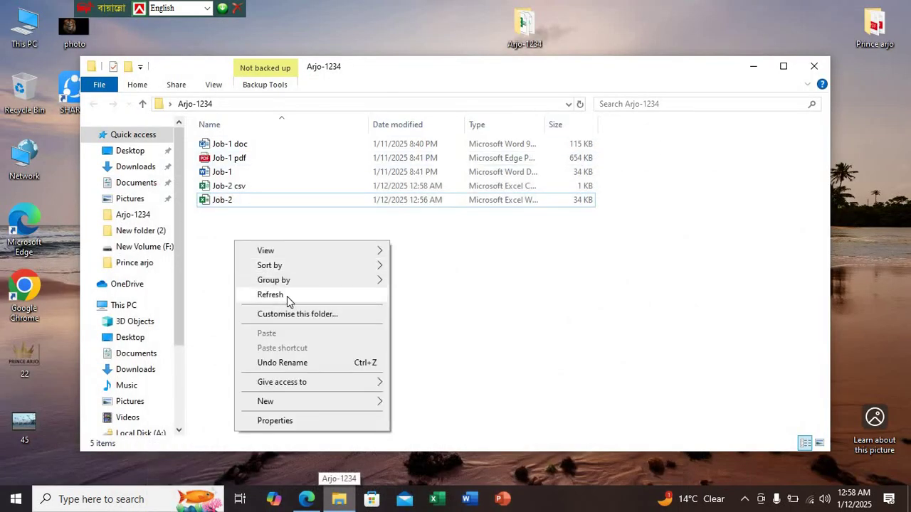
double_click(254, 190)
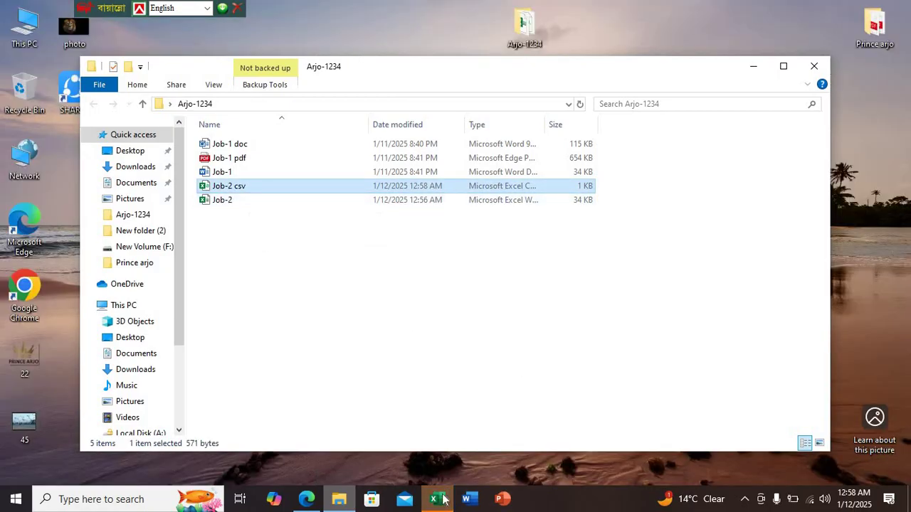
left_click(436, 498)
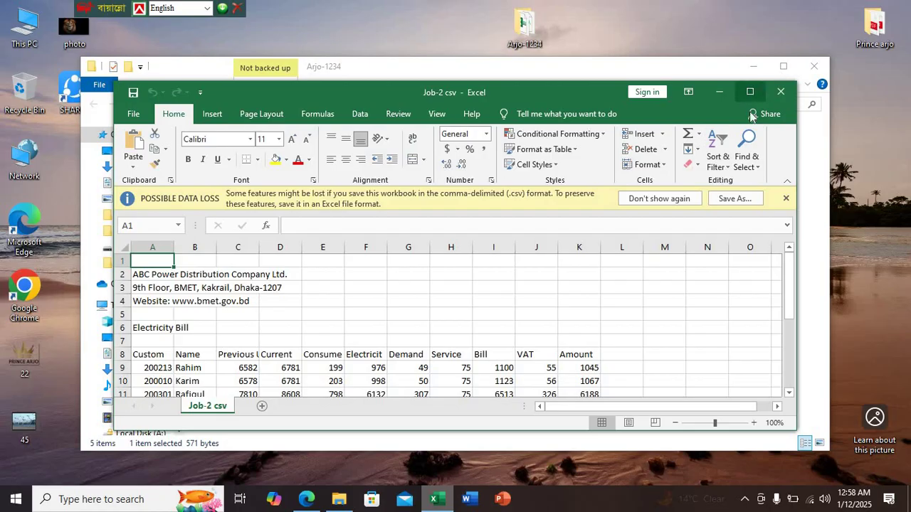
left_click(749, 92)
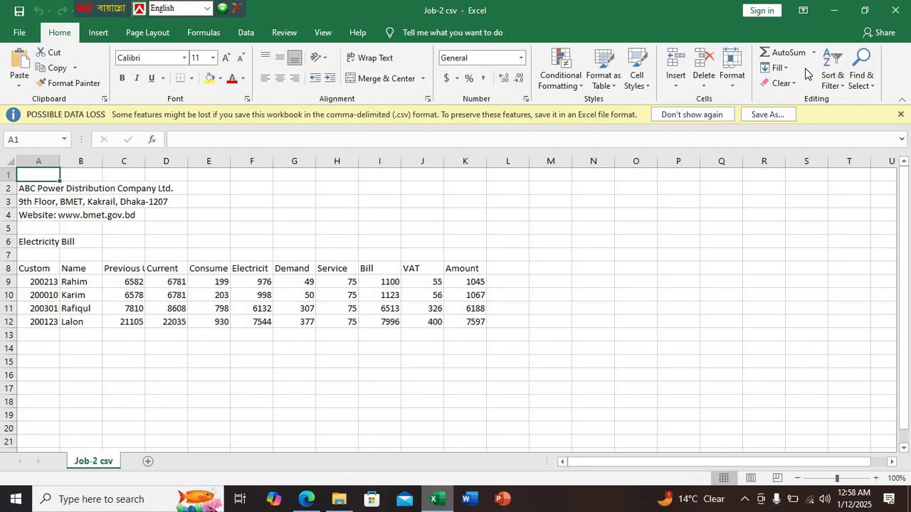
left_click(895, 13)
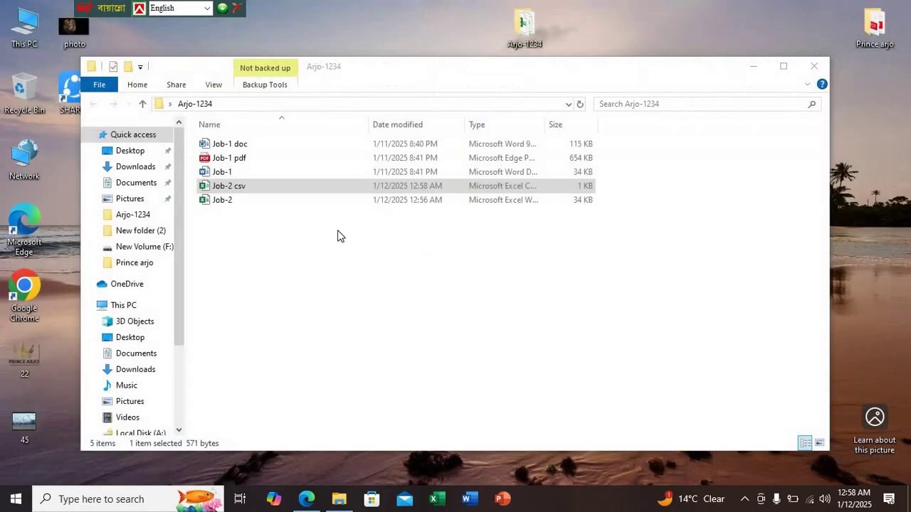
Reopen Job-2 with its password, switch to Sheet1 and bring up the File page
double_click(255, 202)
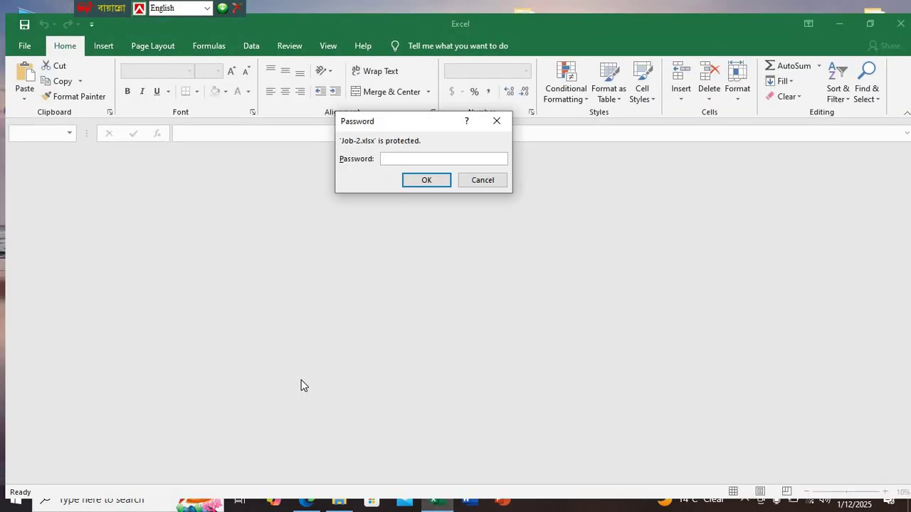
type("123")
key("Return")
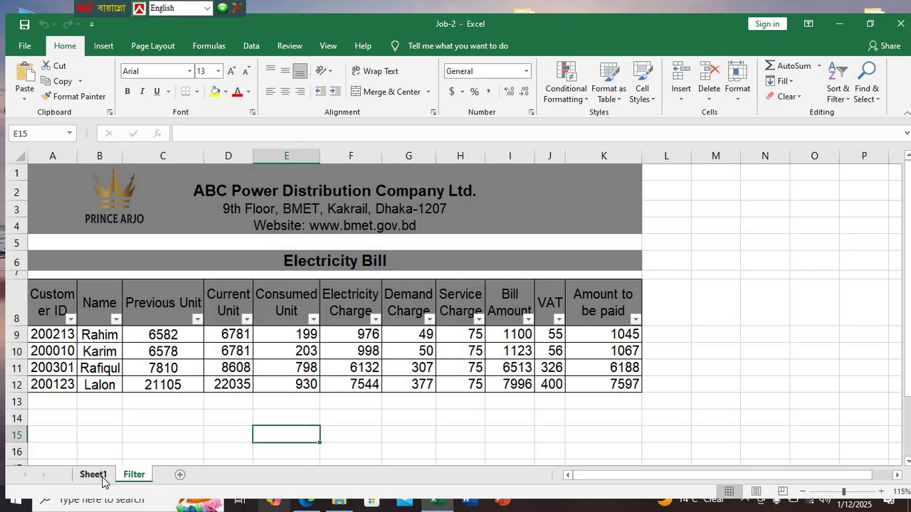
left_click(93, 474)
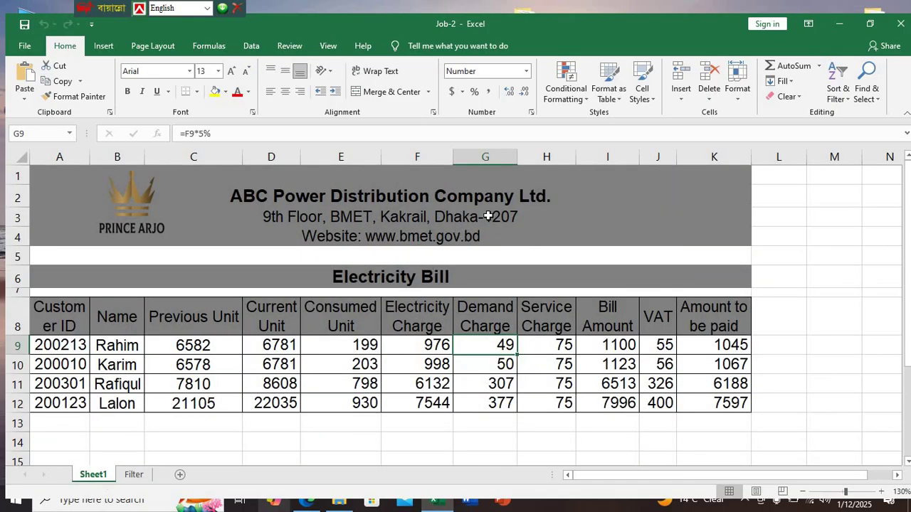
left_click(37, 46)
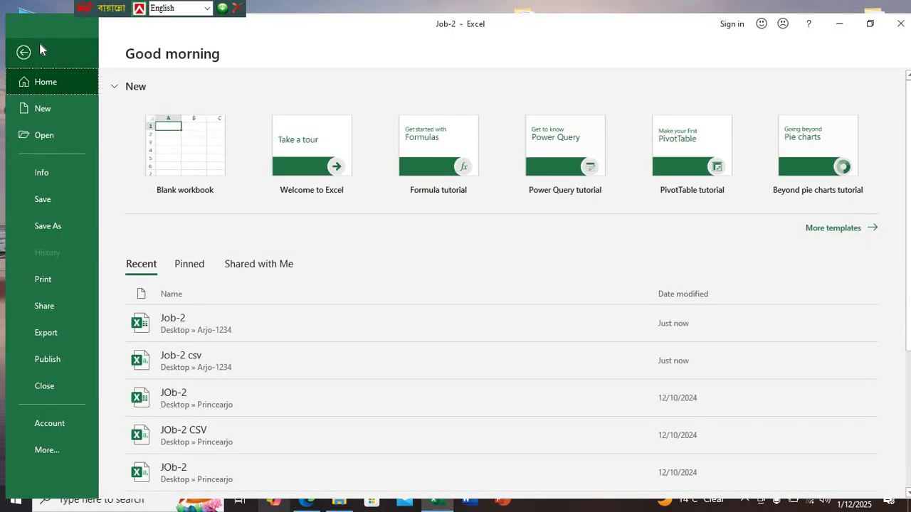
Print to Microsoft Print to PDF, then cancel the save prompt
left_click(59, 281)
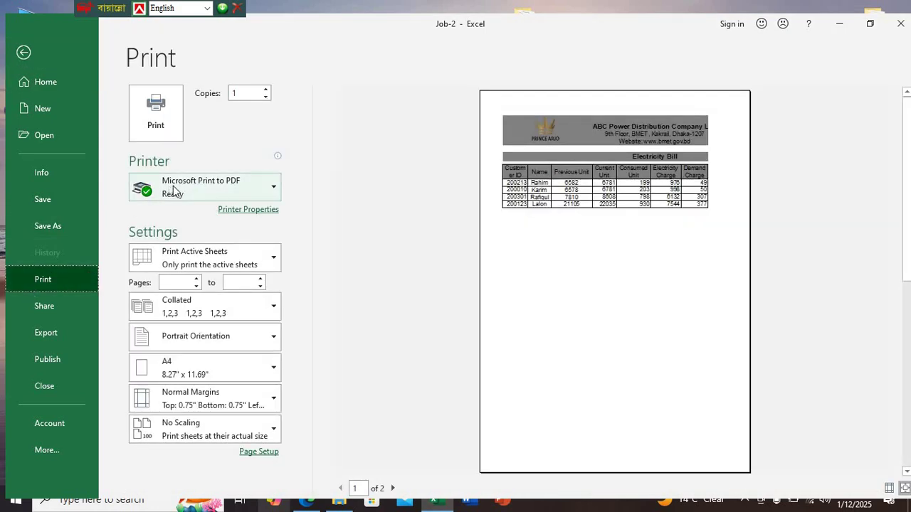
left_click(266, 187)
left_click(199, 257)
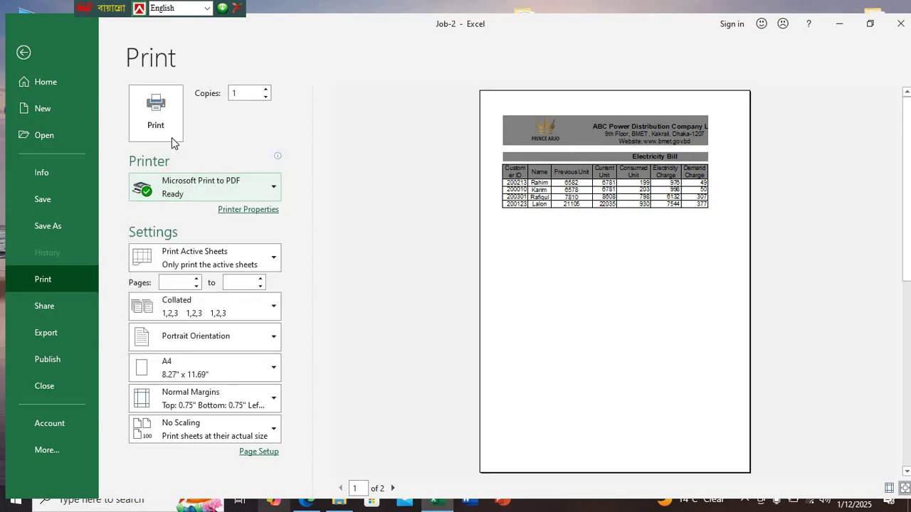
left_click(168, 126)
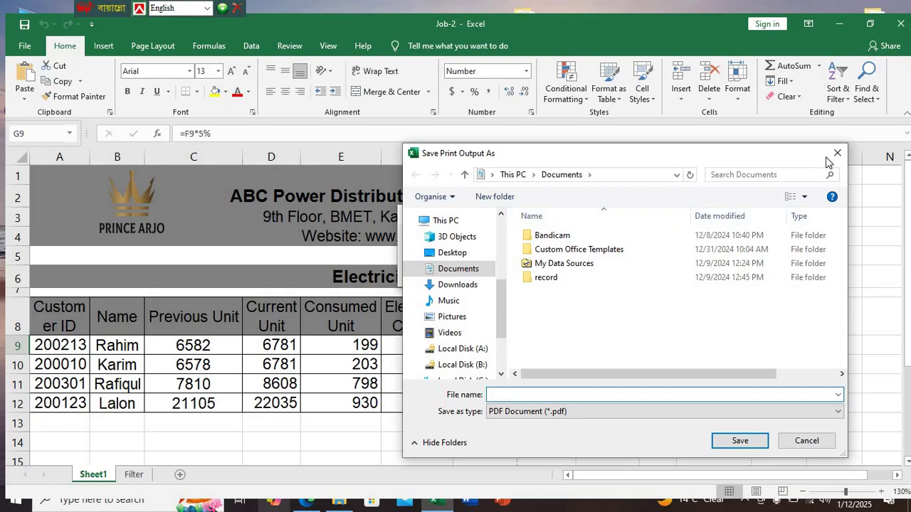
left_click(837, 153)
Print the bill again with Normal Margins and Fit Sheet on One Page scaling
left_click(24, 45)
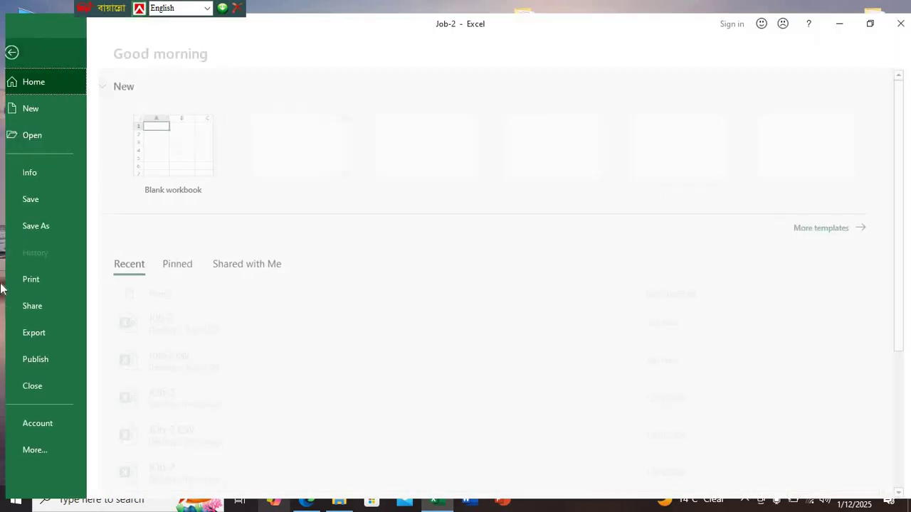
left_click(52, 285)
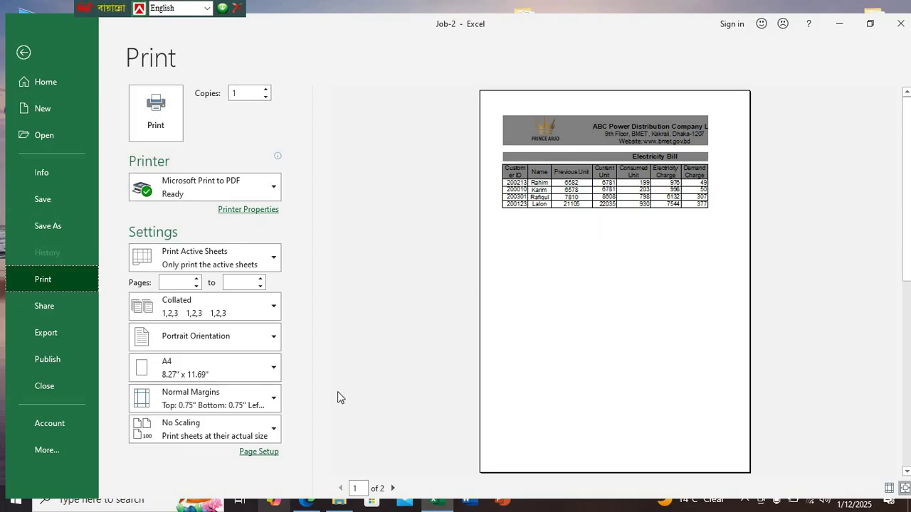
left_click(271, 406)
left_click(270, 403)
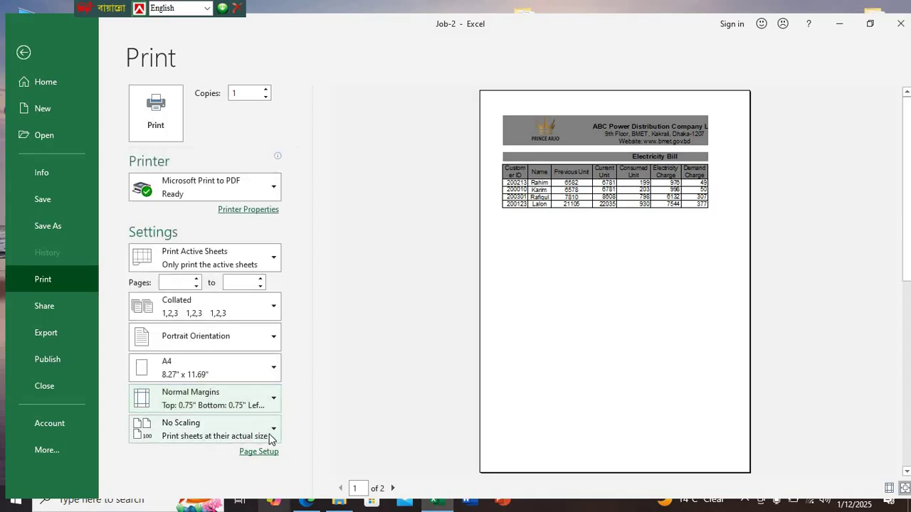
left_click(271, 435)
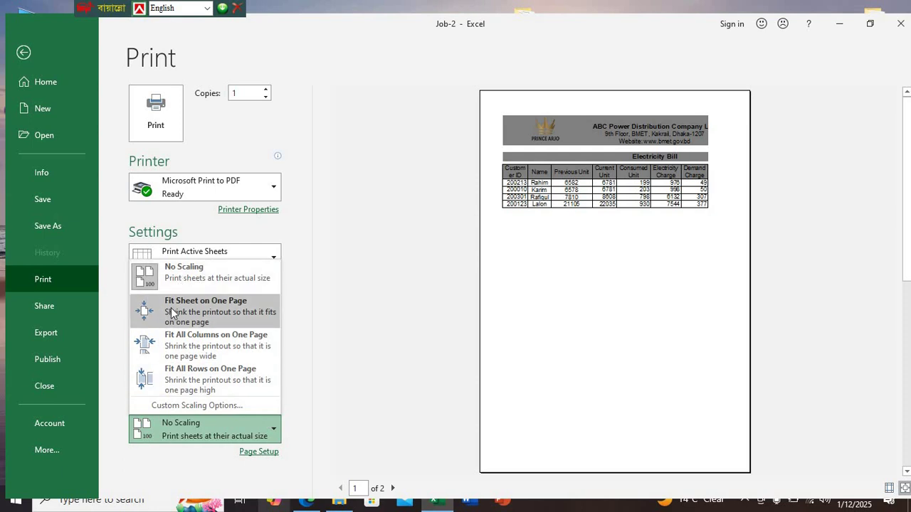
left_click(206, 316)
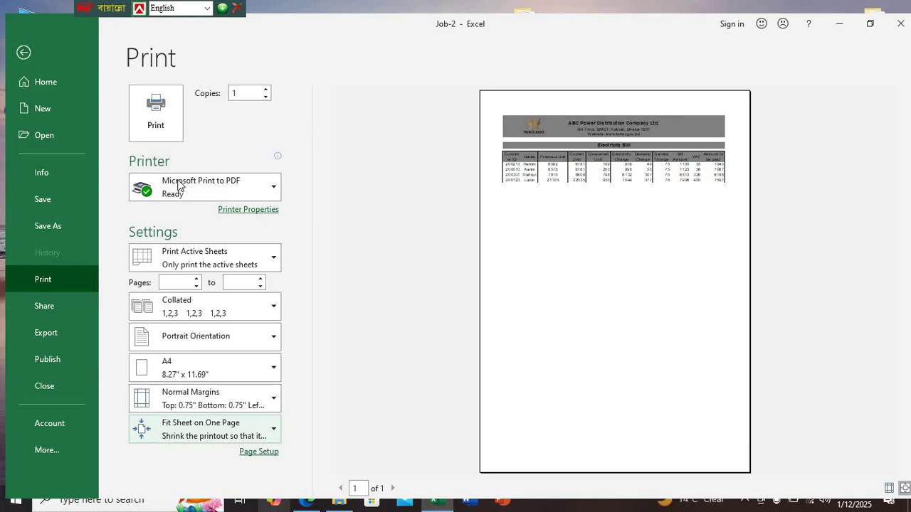
left_click(156, 114)
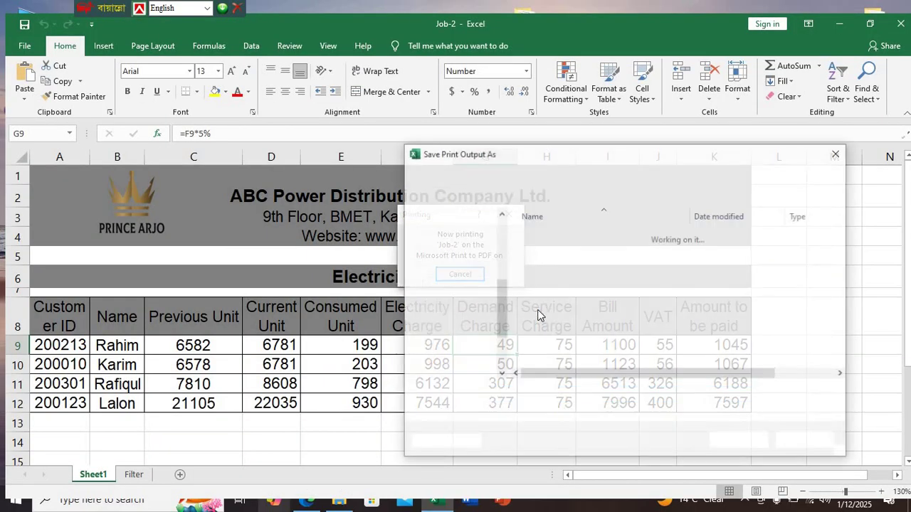
Save the print output as 'Job-2 PDF' in Desktop > Arjo-1234, then close the workbook
left_click(458, 253)
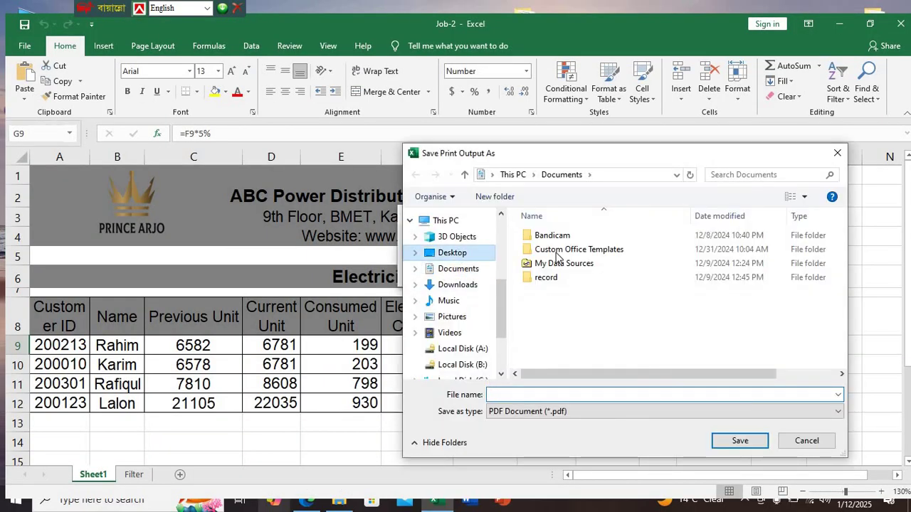
double_click(554, 250)
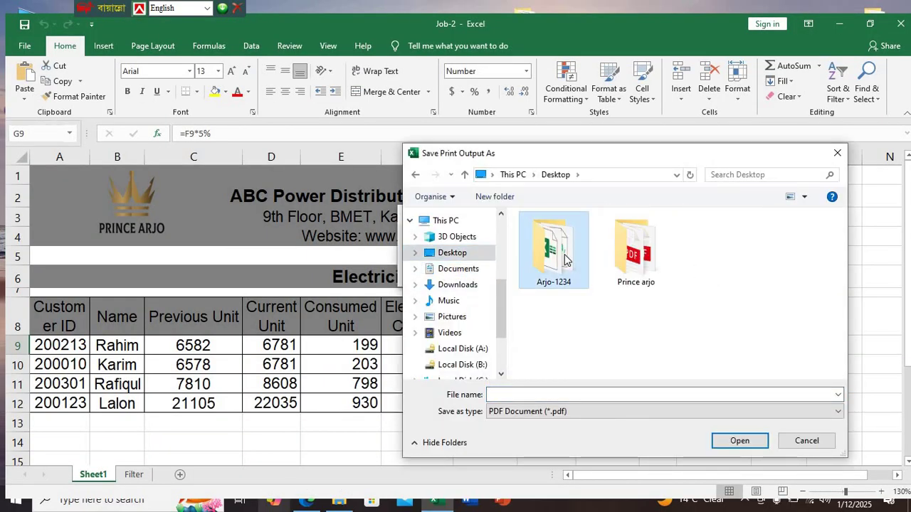
left_click(569, 396)
type("J")
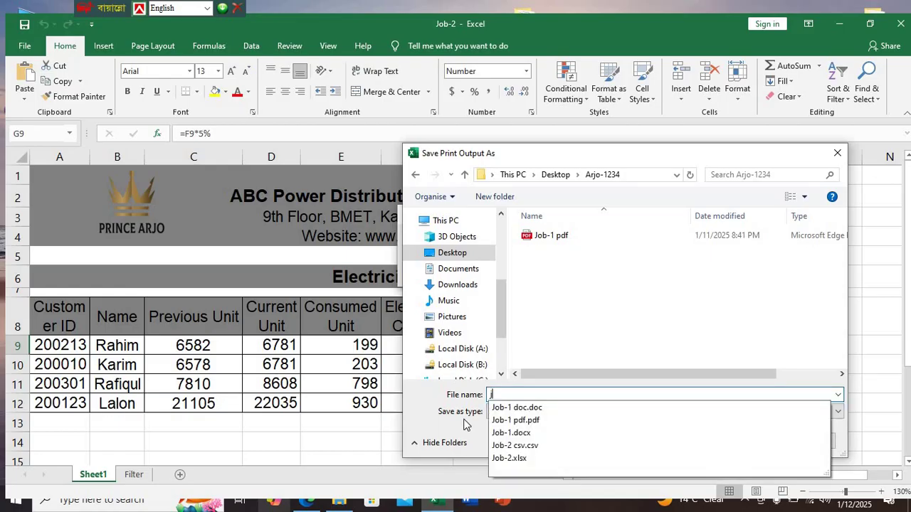
type("ob-2 PDF")
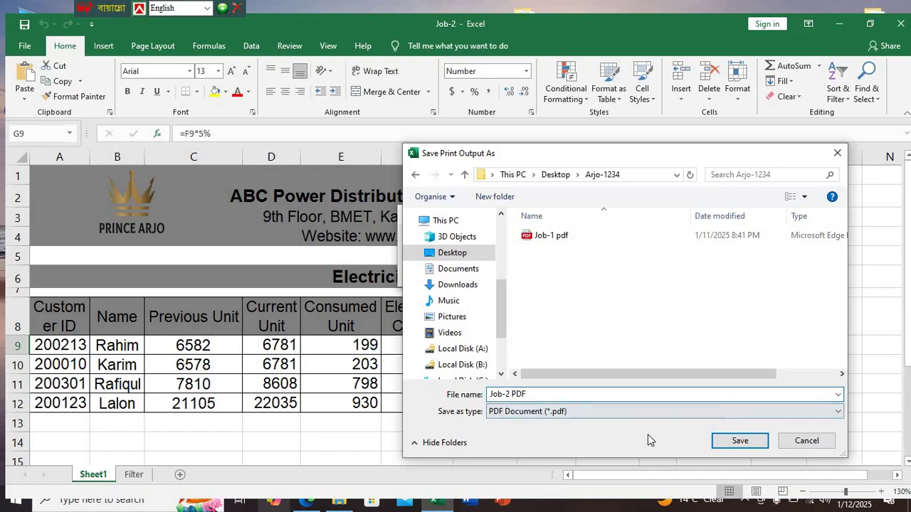
left_click(740, 441)
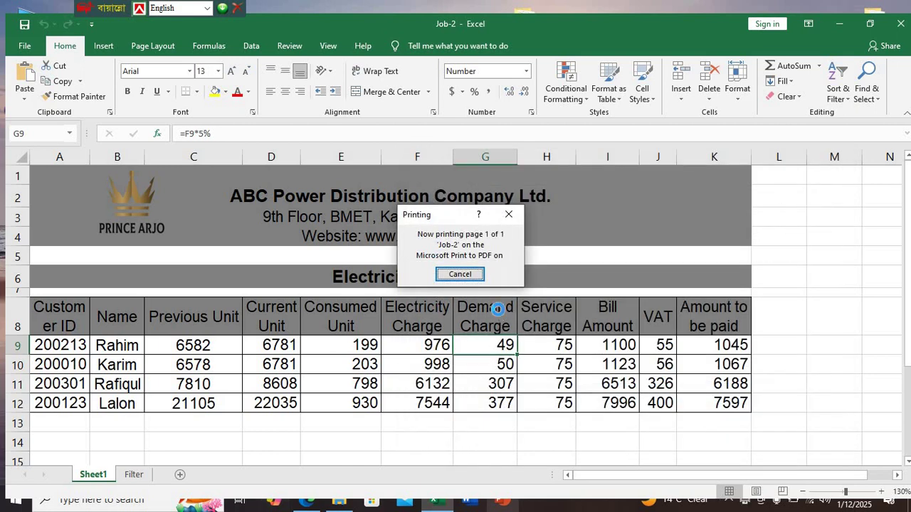
left_click(900, 24)
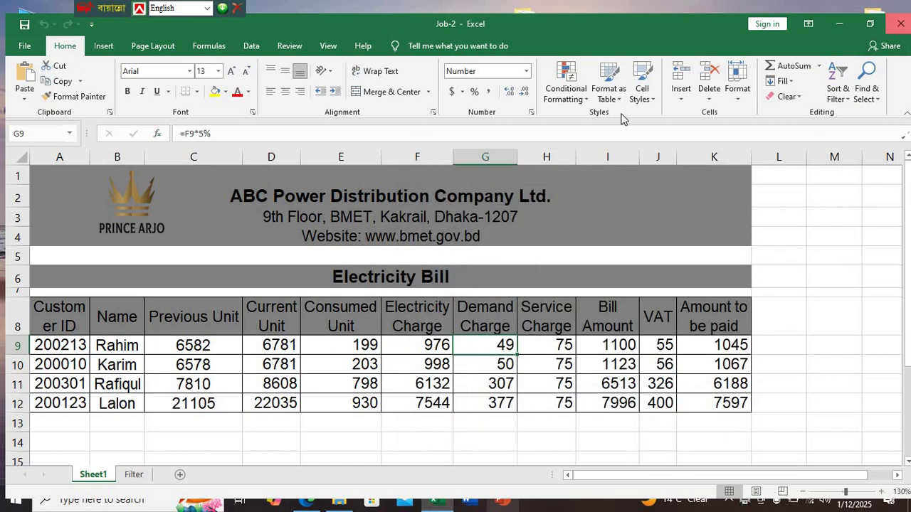
Keep the workbook changes on close and refresh the Arjo-1234 file list
left_click(399, 264)
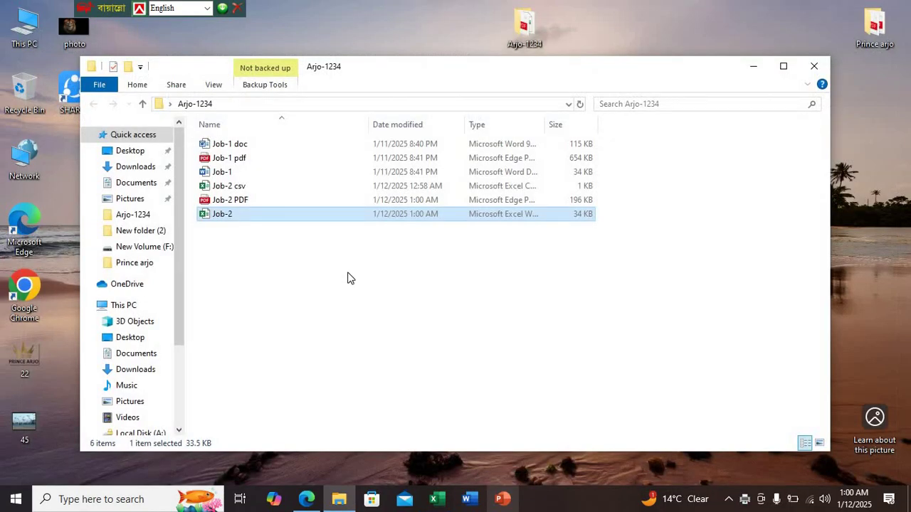
right_click(339, 262)
left_click(375, 316)
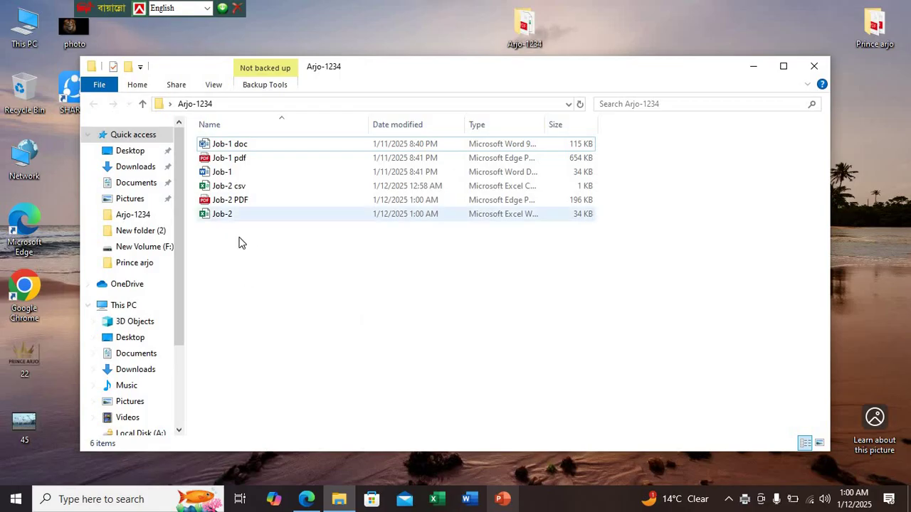
left_click(306, 498)
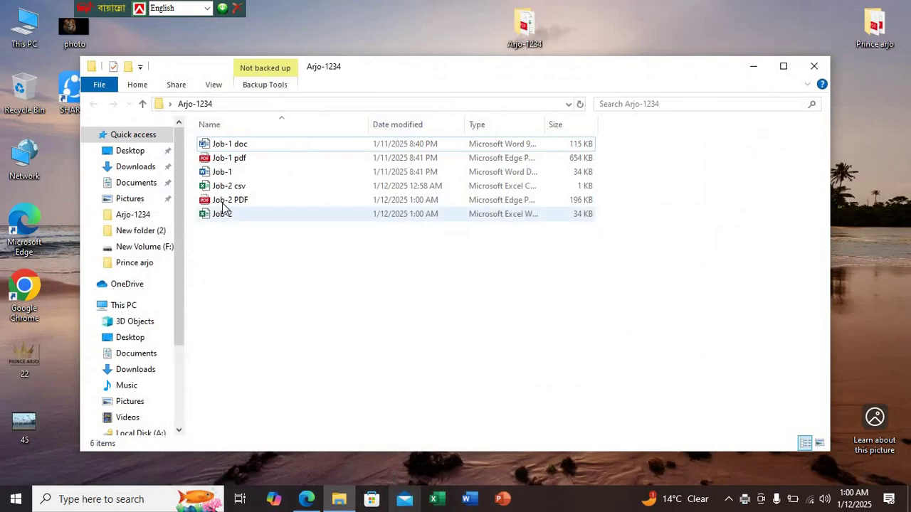
Reopen Job-2 with its password, check the Filter and Sheet1 tabs, then close it
left_click(229, 215)
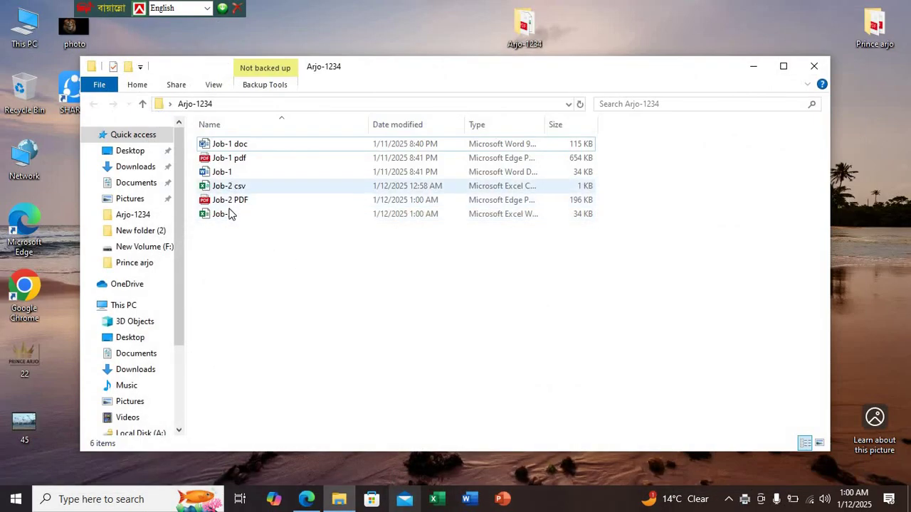
double_click(234, 217)
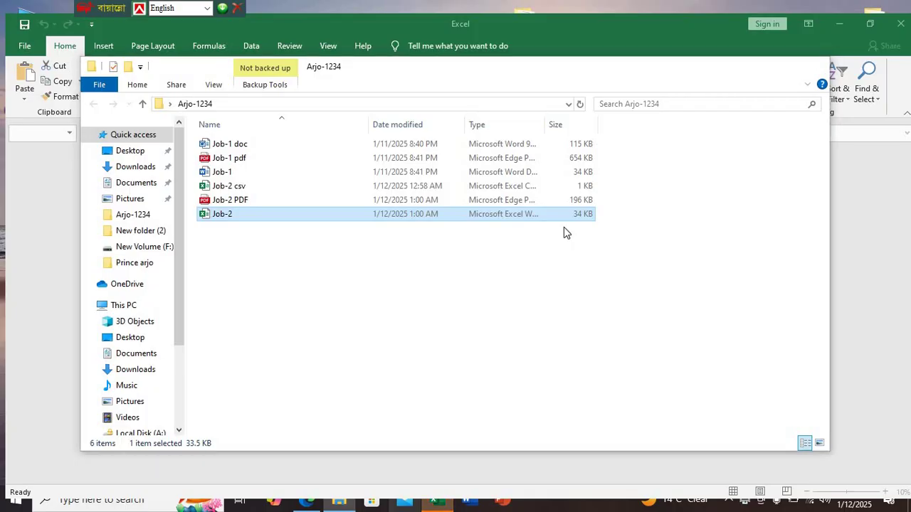
type("123")
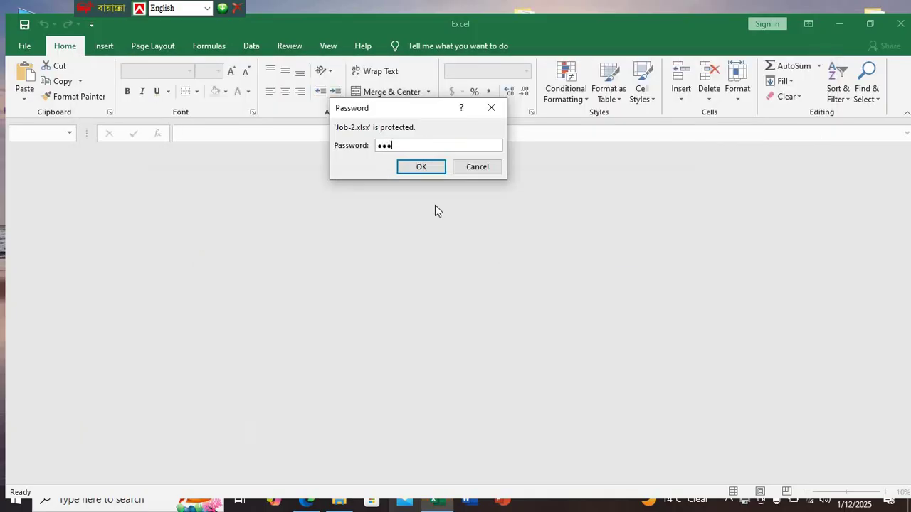
left_click(421, 166)
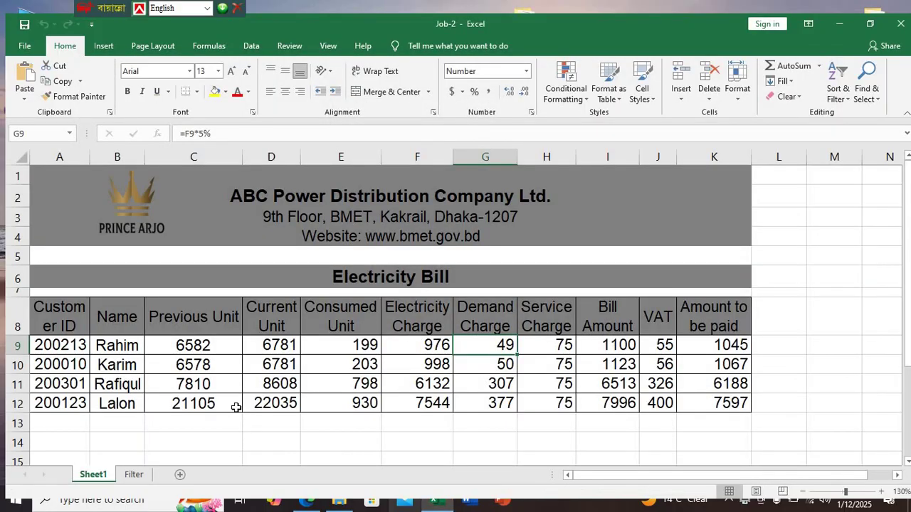
left_click(133, 475)
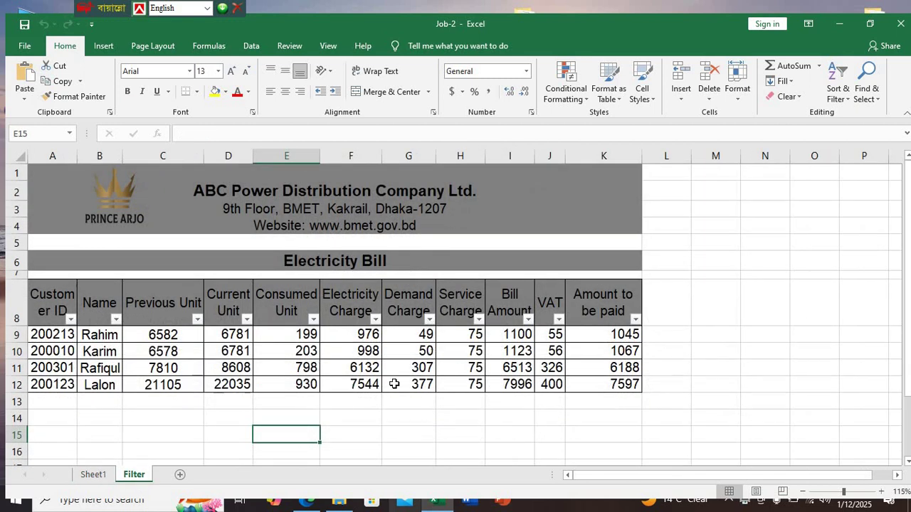
left_click(106, 475)
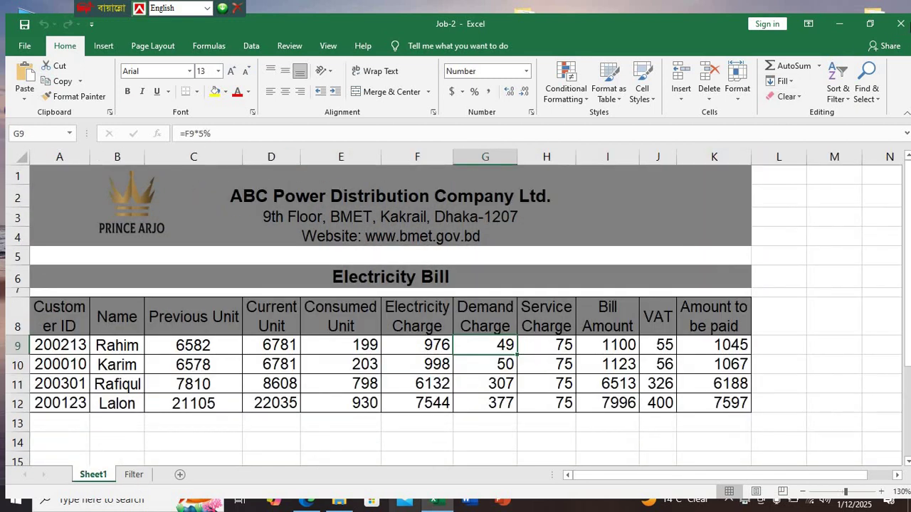
left_click(900, 23)
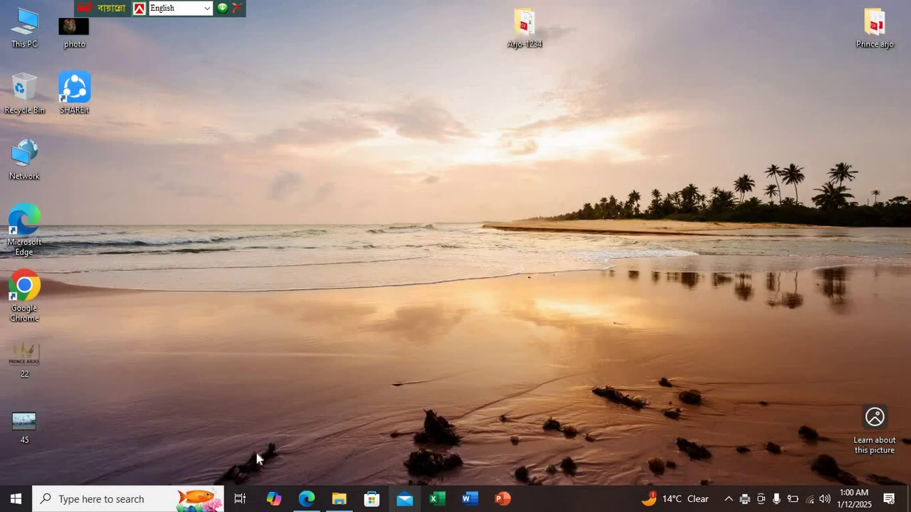
Open and close Job-2 csv, then open Job-2 PDF from Arjo-1234
double_click(519, 24)
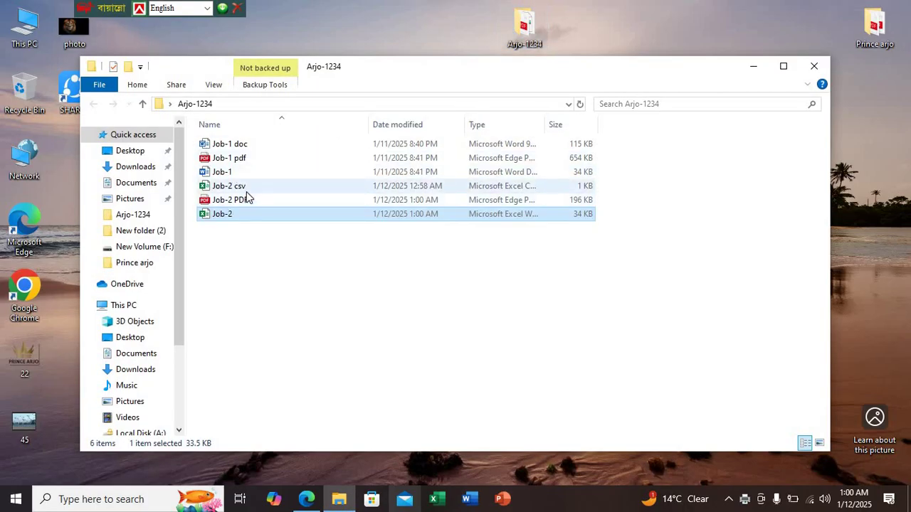
double_click(246, 188)
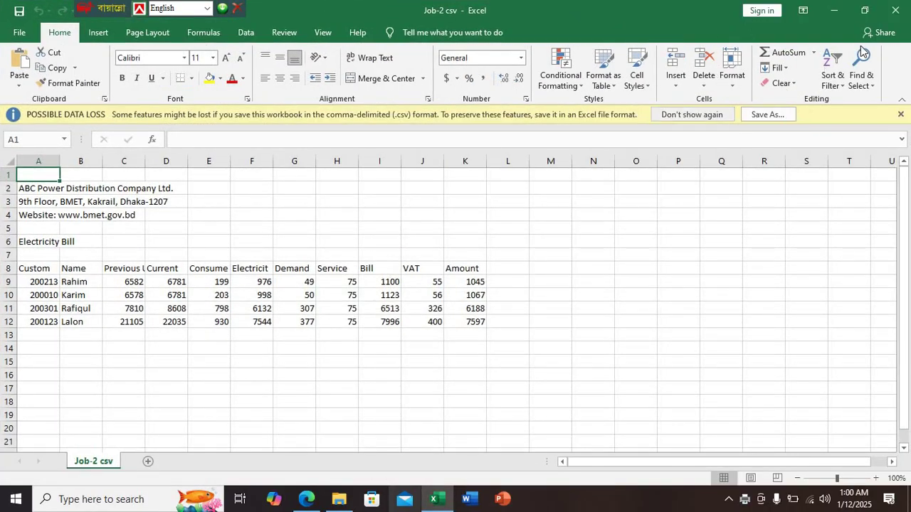
left_click(895, 9)
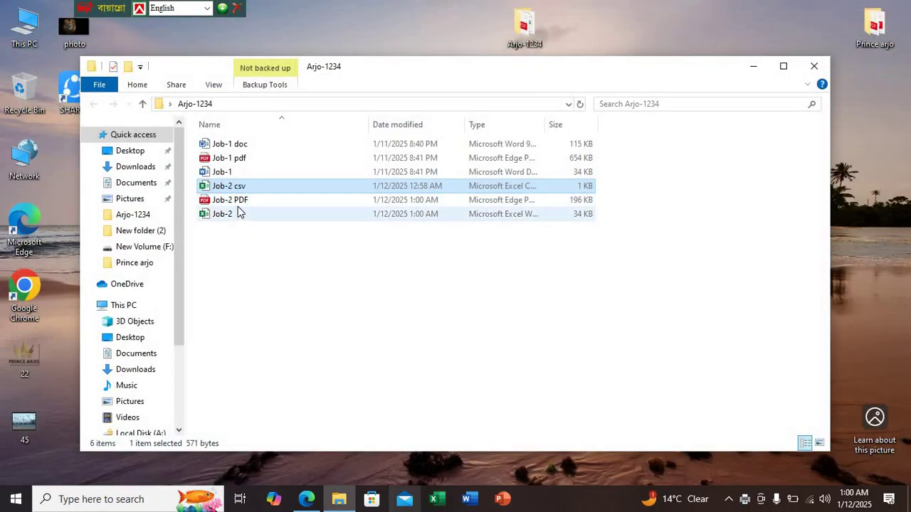
double_click(239, 202)
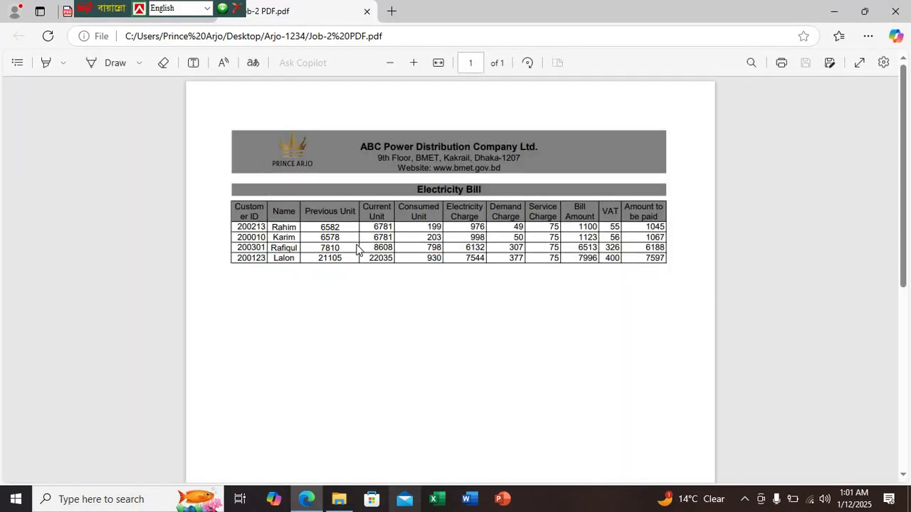
Zoom in on the one-page Job-2 PDF to review it, then close its tab
scroll(357, 249, "up", 2)
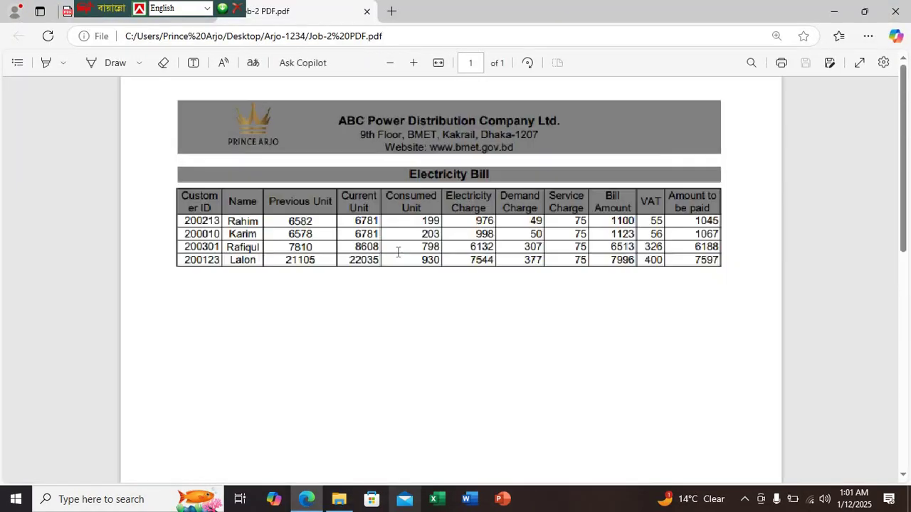
scroll(398, 252, "up", 1)
scroll(399, 251, "down", 3)
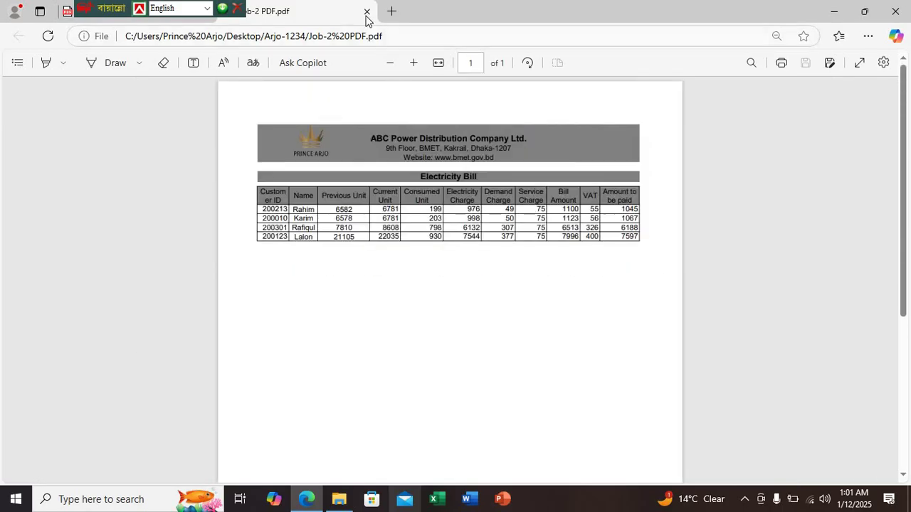
left_click(366, 12)
scroll(420, 300, "down", 2)
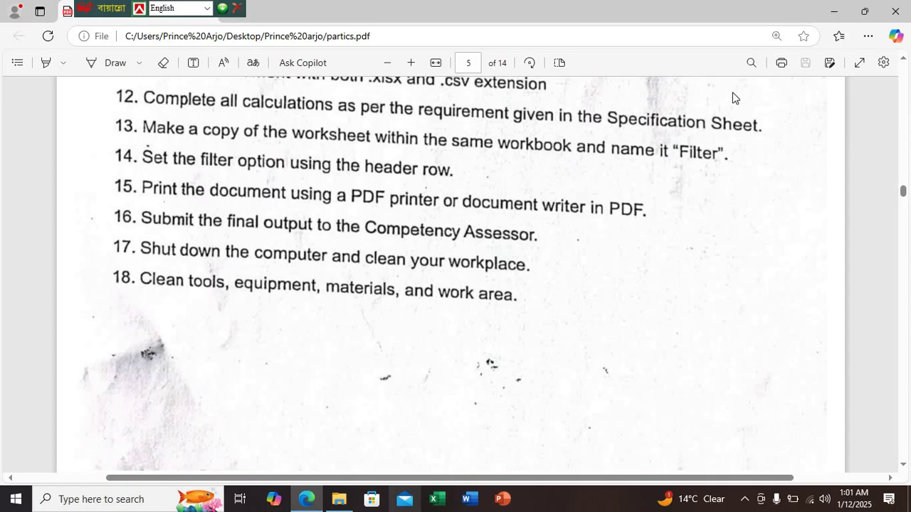
Close Edge and the Arjo-1234 folder window, then refresh the desktop
left_click(895, 12)
left_click(813, 65)
right_click(669, 65)
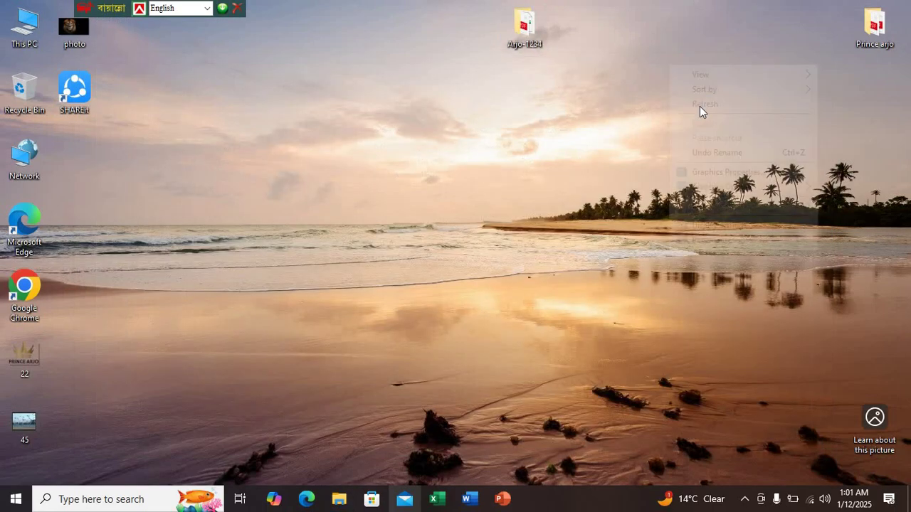
left_click(695, 102)
right_click(689, 91)
right_click(660, 76)
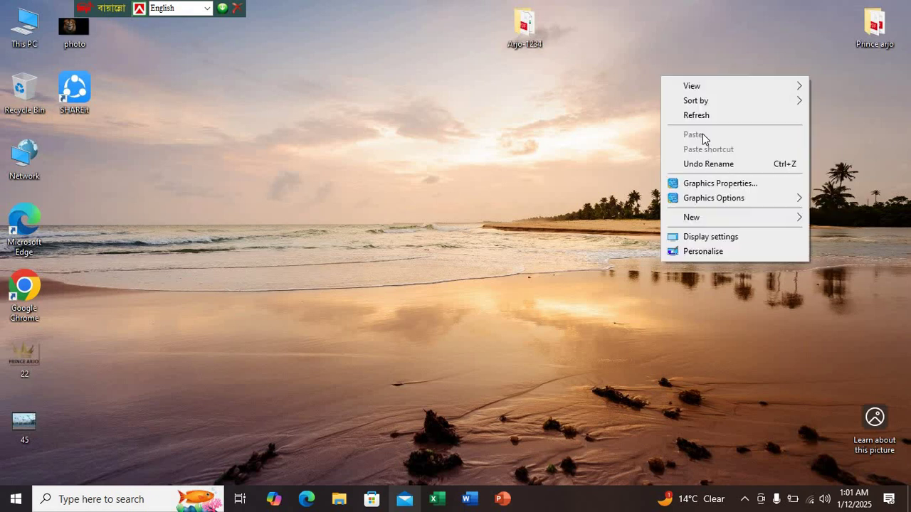
right_click(648, 92)
right_click(645, 110)
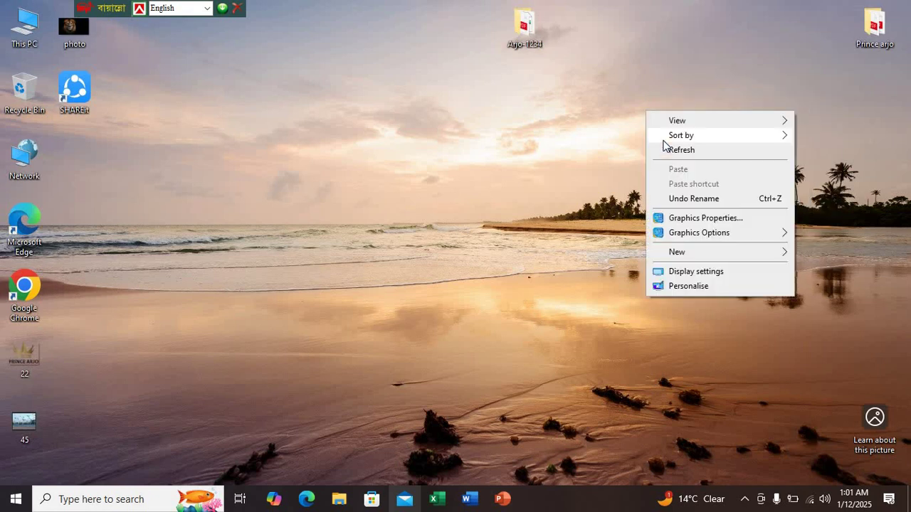